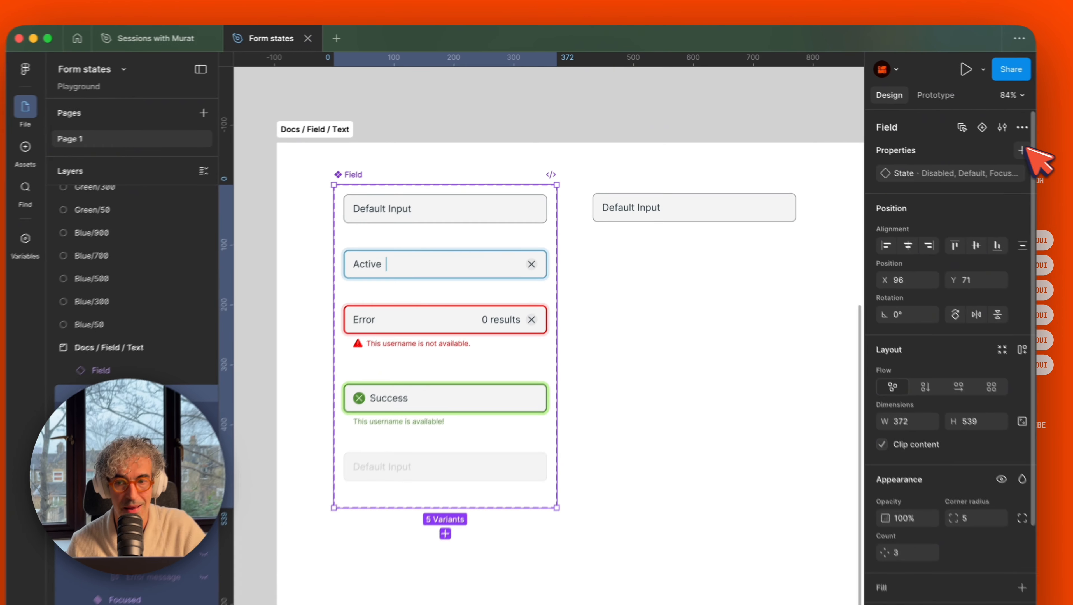
# Step: Add a text property named Text with the value Label to the Field component set
pyautogui.click(967, 133)
pyautogui.click(991, 215)
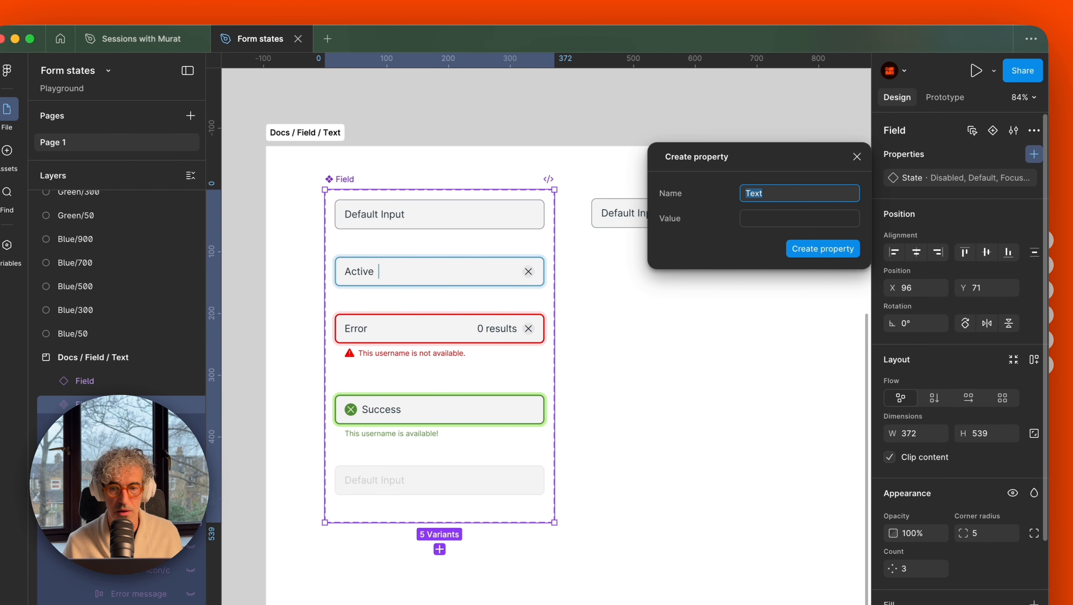
pyautogui.press('Tab')
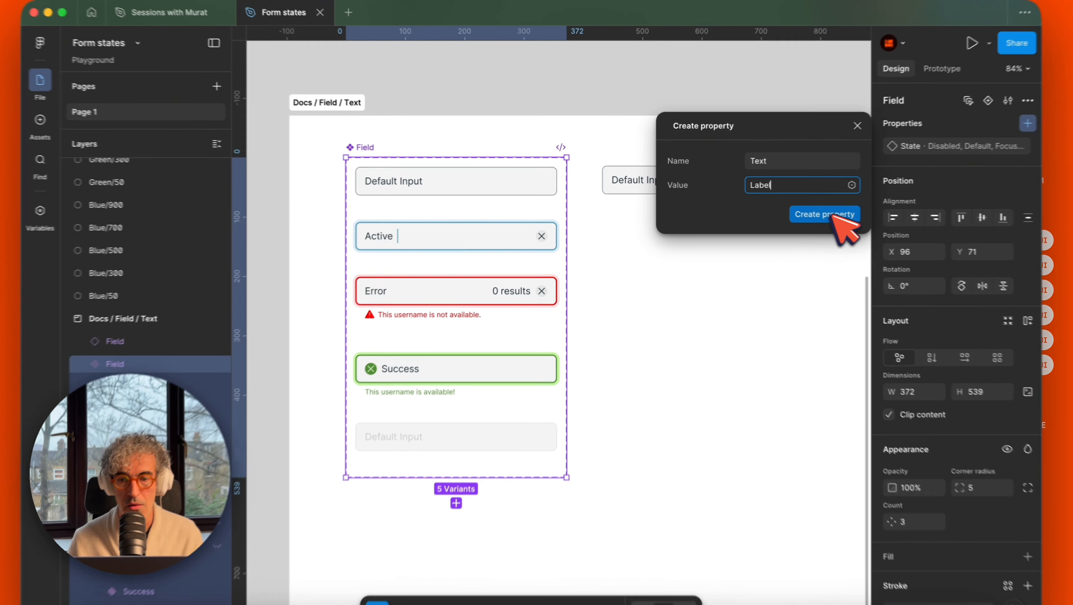
pyautogui.click(803, 212)
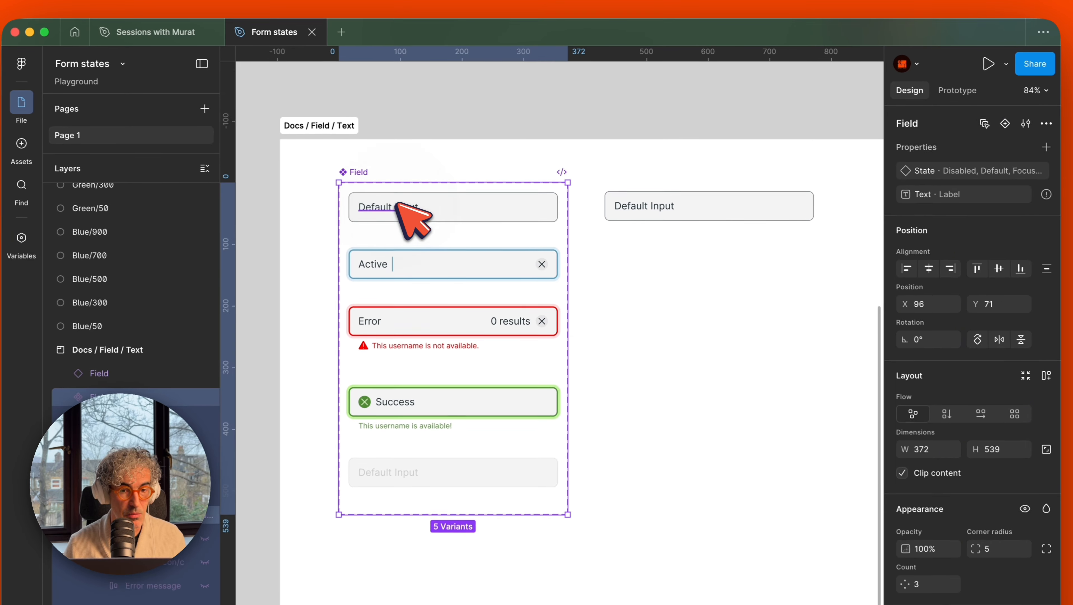
# Step: Link the text layer of the default variant to the Text property
pyautogui.keyDown('super'); pyautogui.click(398, 207); pyautogui.keyUp('super')
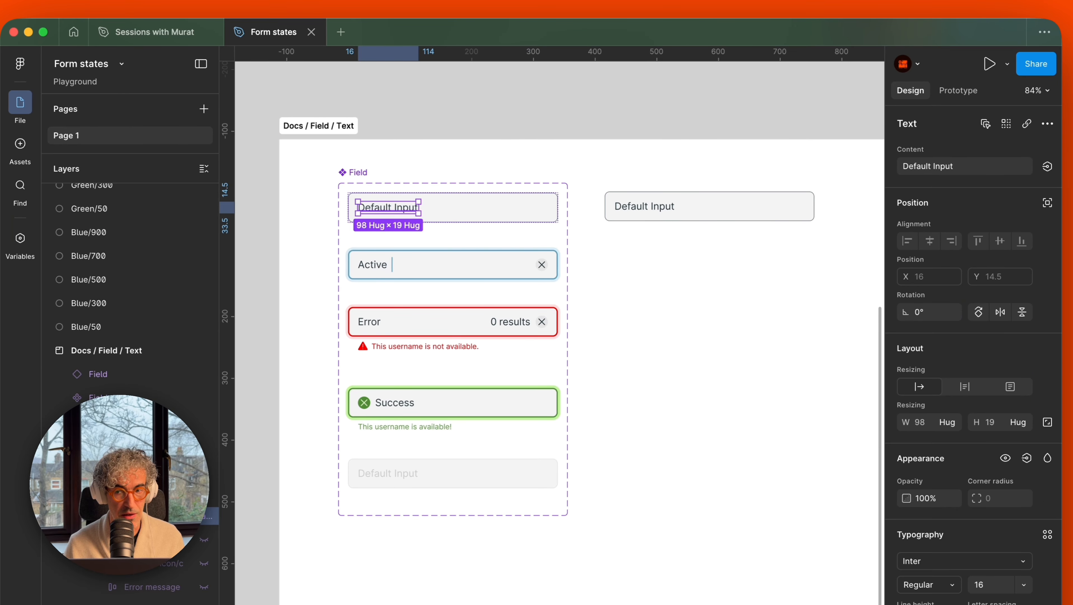
pyautogui.click(1048, 166)
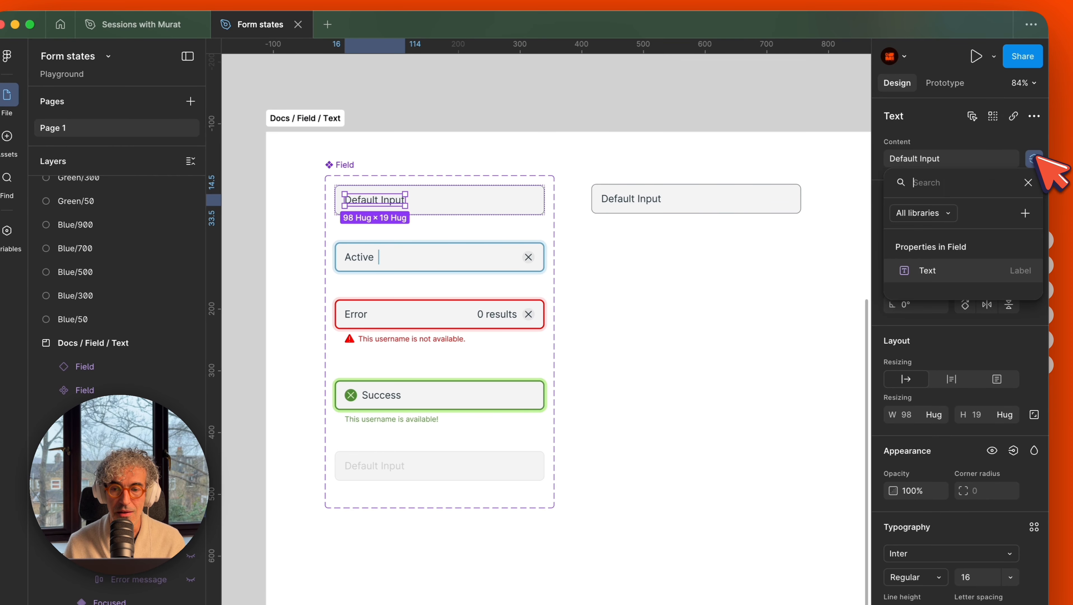
pyautogui.click(941, 270)
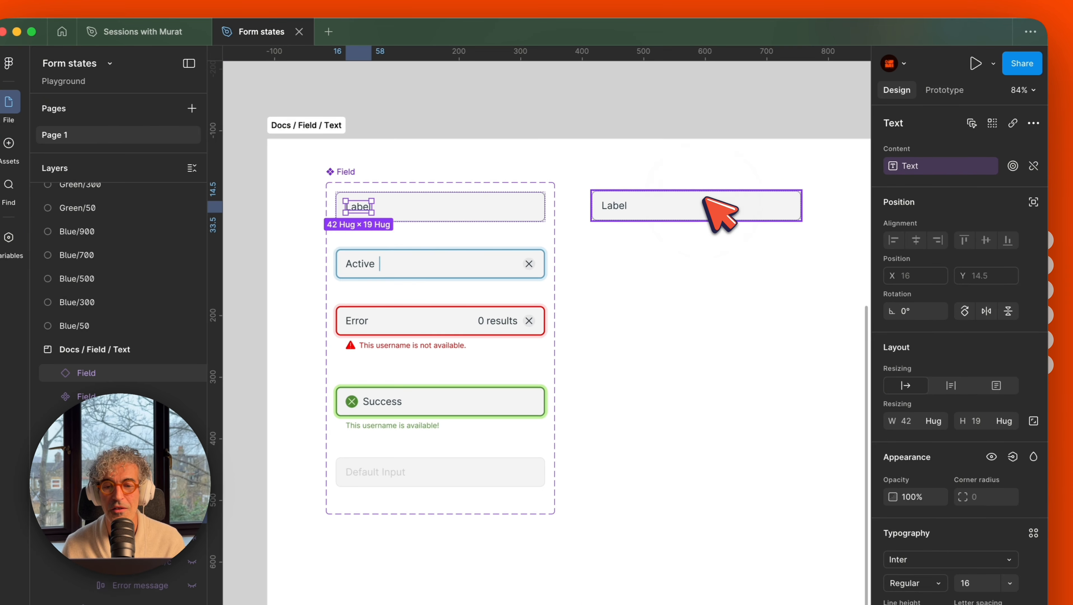
# Step: Switch the Field instance beside the component set to the Focused state
pyautogui.click(692, 176)
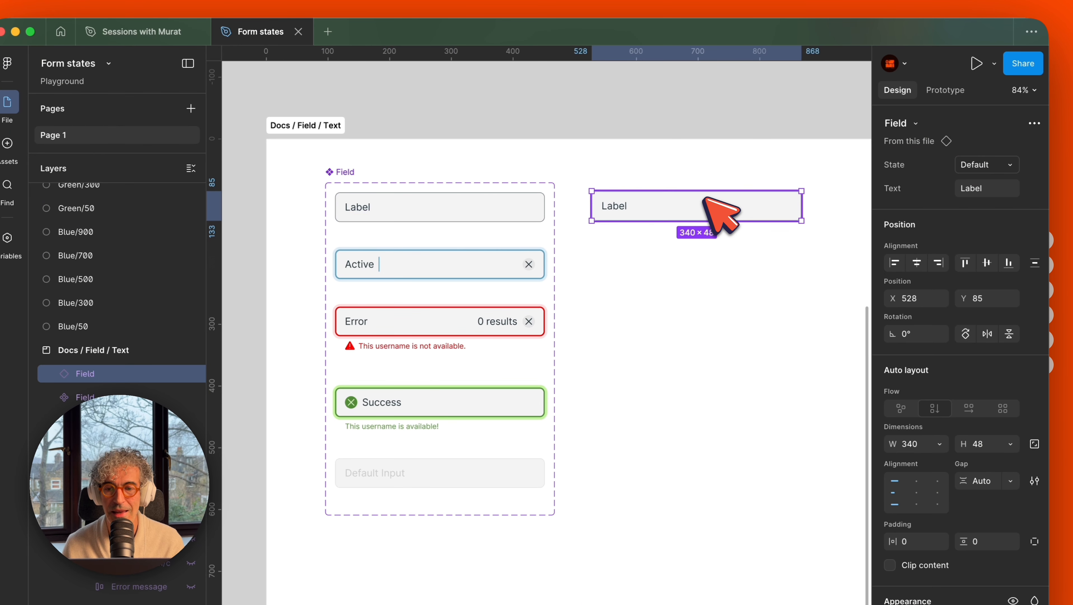
pyautogui.click(992, 168)
pyautogui.click(982, 180)
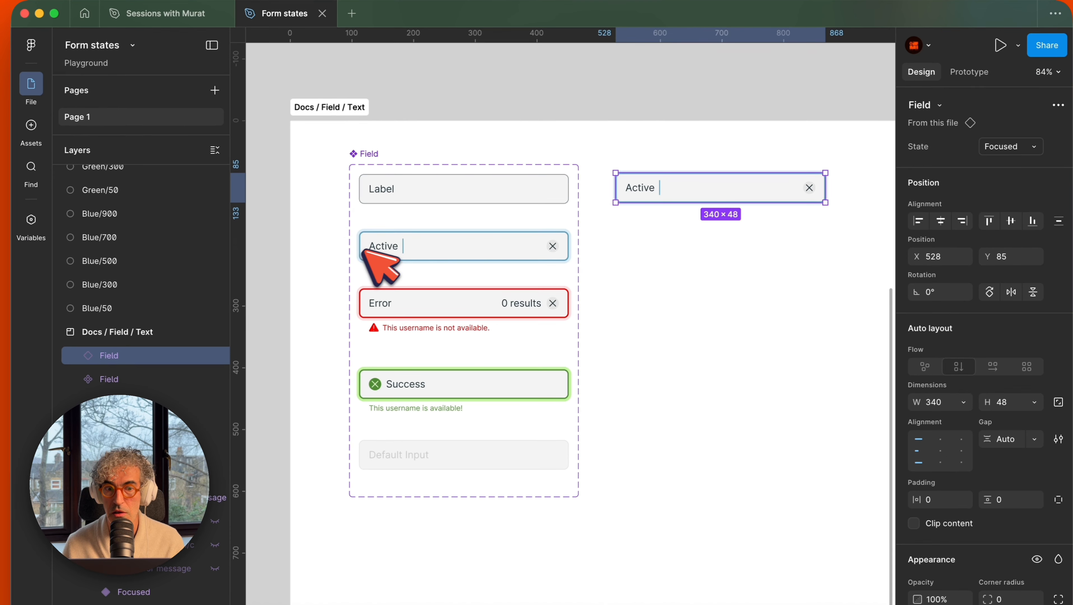
# Step: Link the Active text layer of the focused variant to the Text property
pyautogui.click(367, 252)
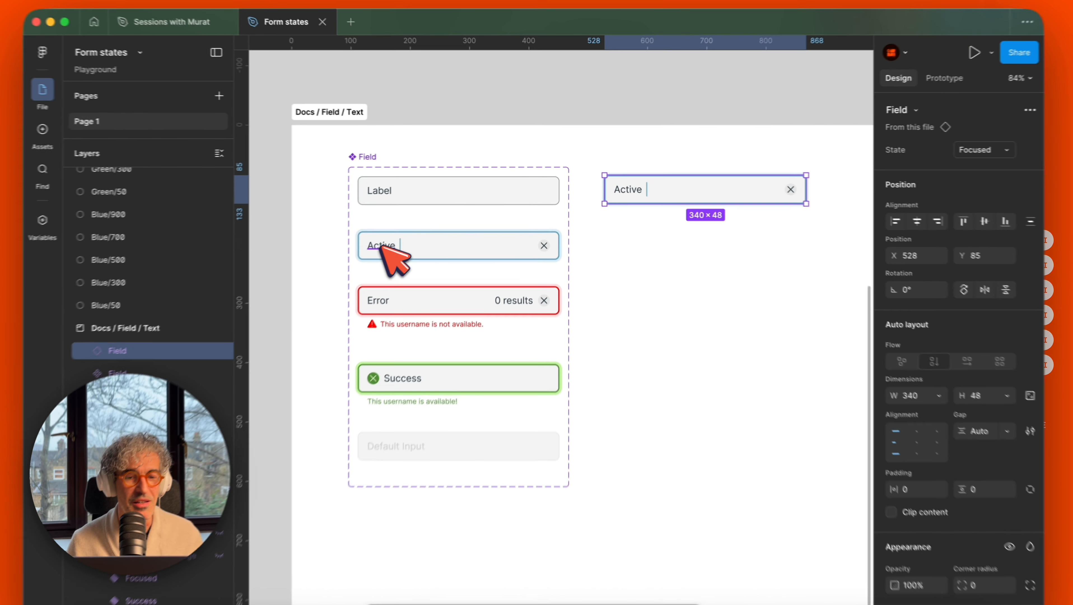
pyautogui.doubleClick(404, 231)
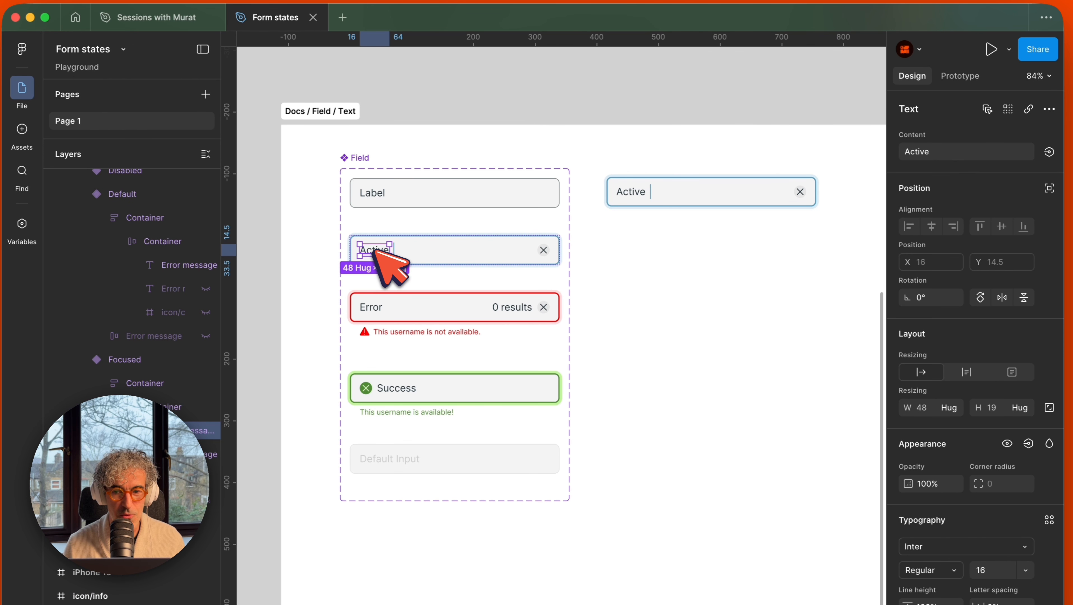
pyautogui.click(1046, 149)
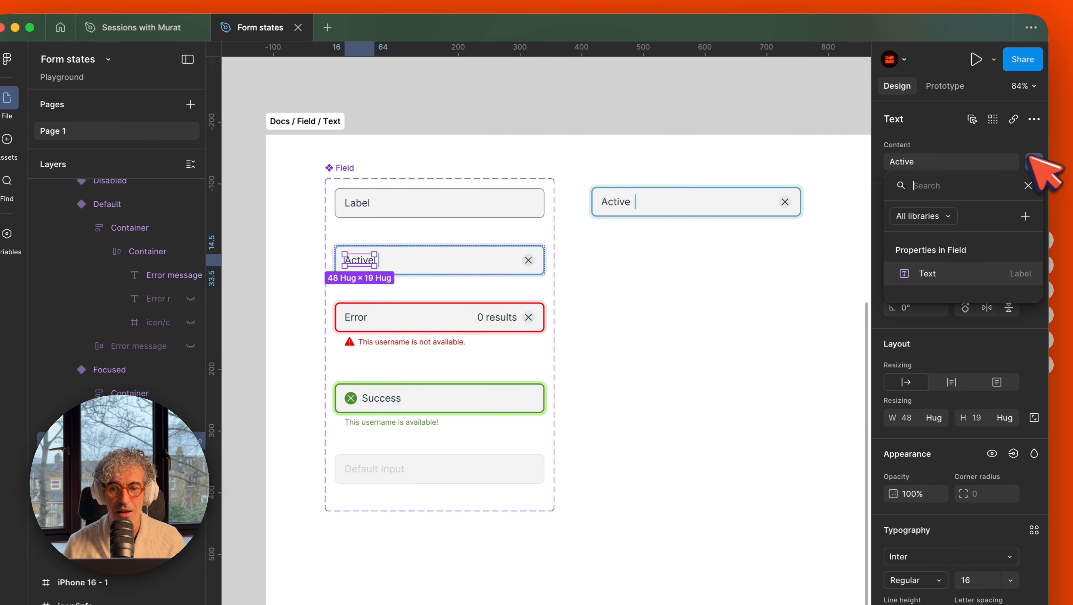
pyautogui.click(931, 273)
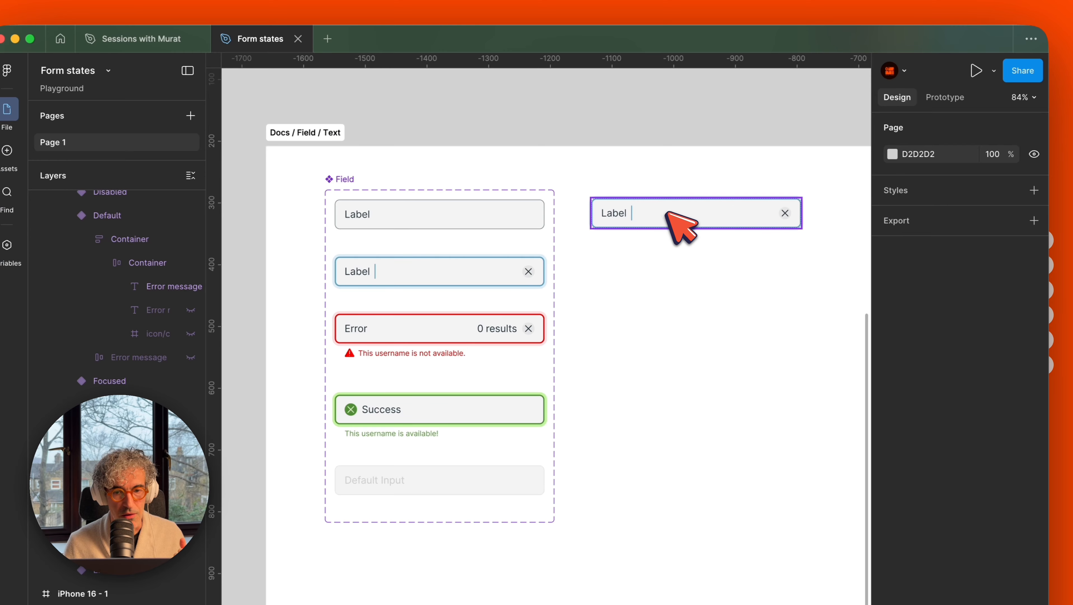
# Step: Set the Text property of the Field instance to Label2
pyautogui.click(667, 213)
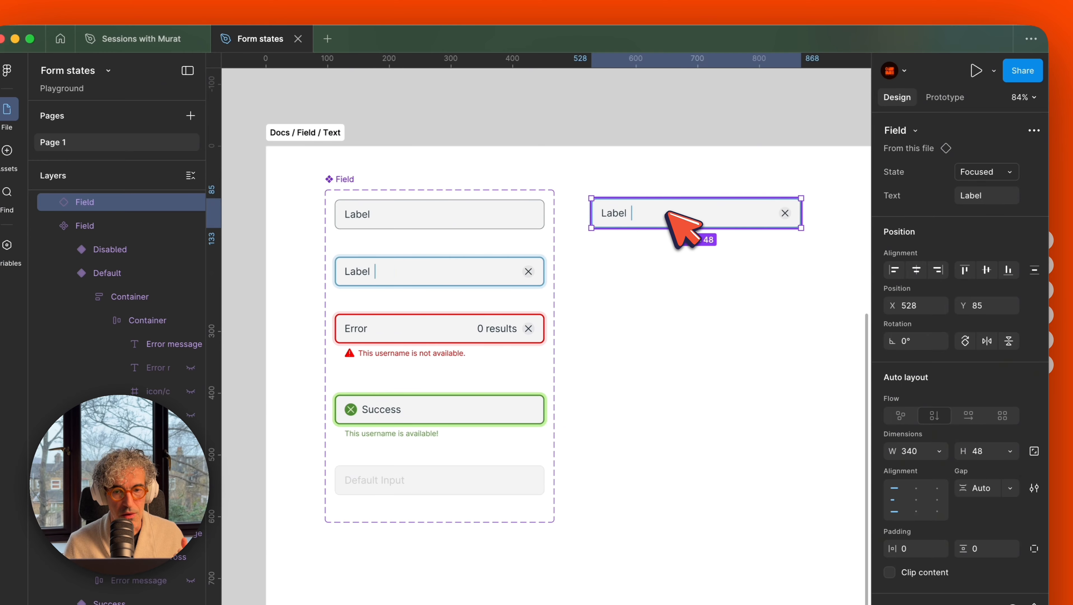
pyautogui.click(982, 195)
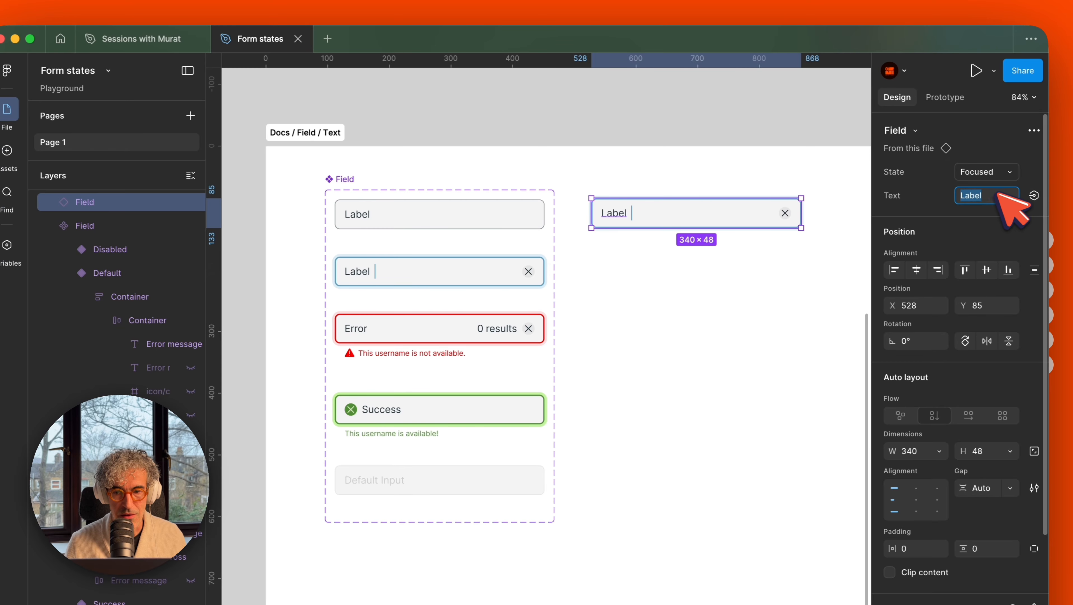
pyautogui.click(988, 198)
pyautogui.write('2')
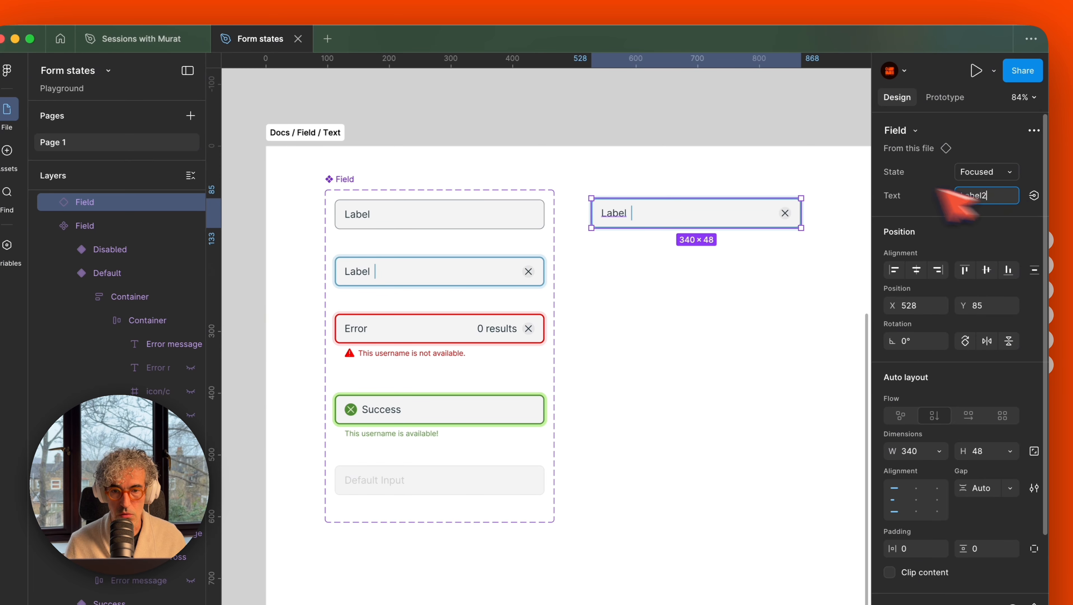
pyautogui.press('Return')
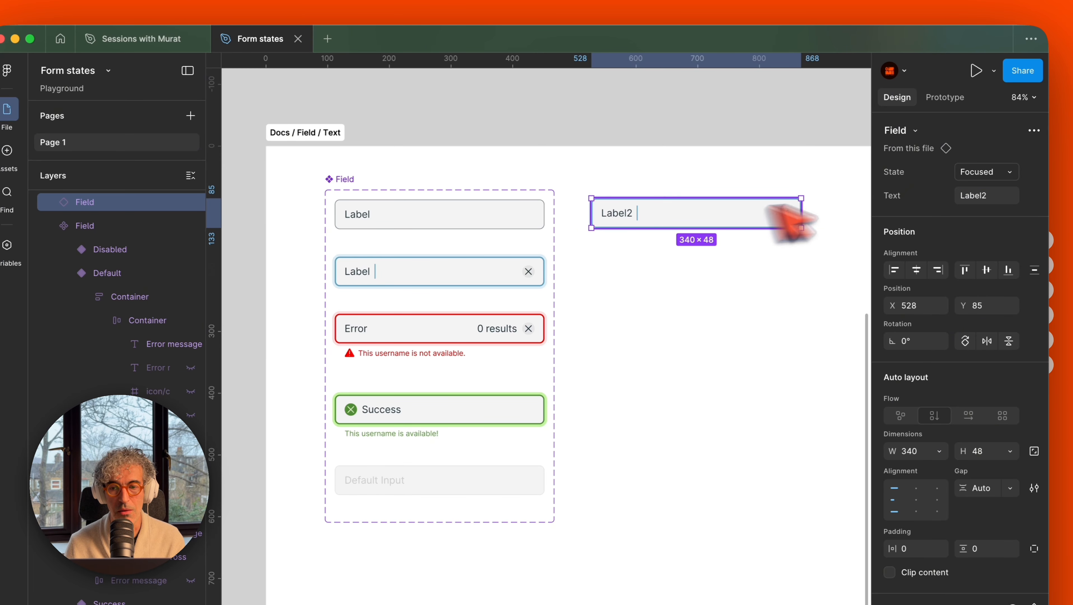
# Step: Switch the Field instance's state to Default and deselect it
pyautogui.click(995, 171)
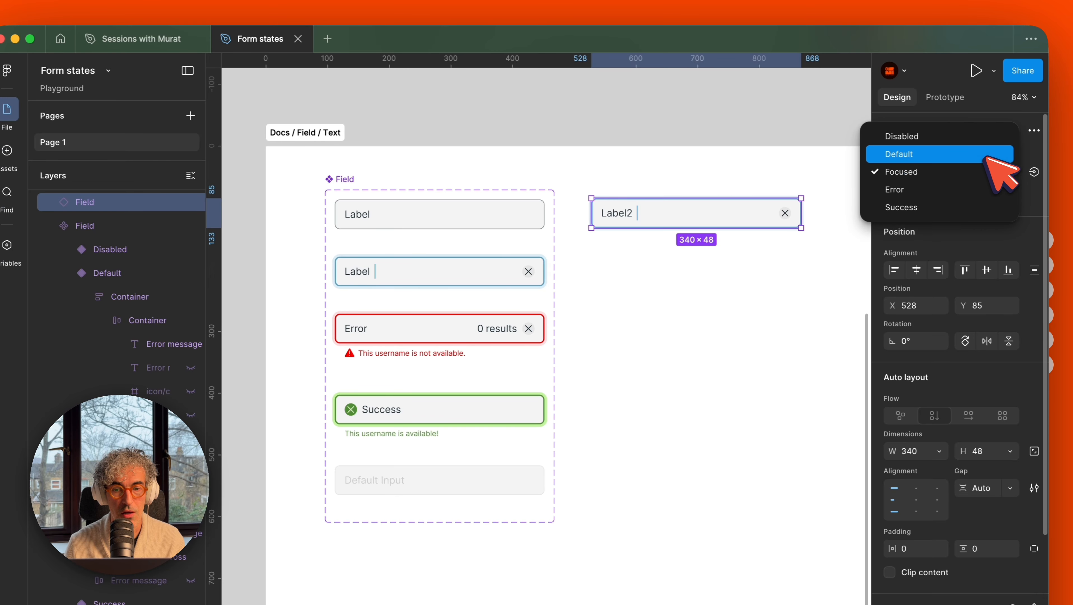
pyautogui.click(988, 153)
pyautogui.click(609, 134)
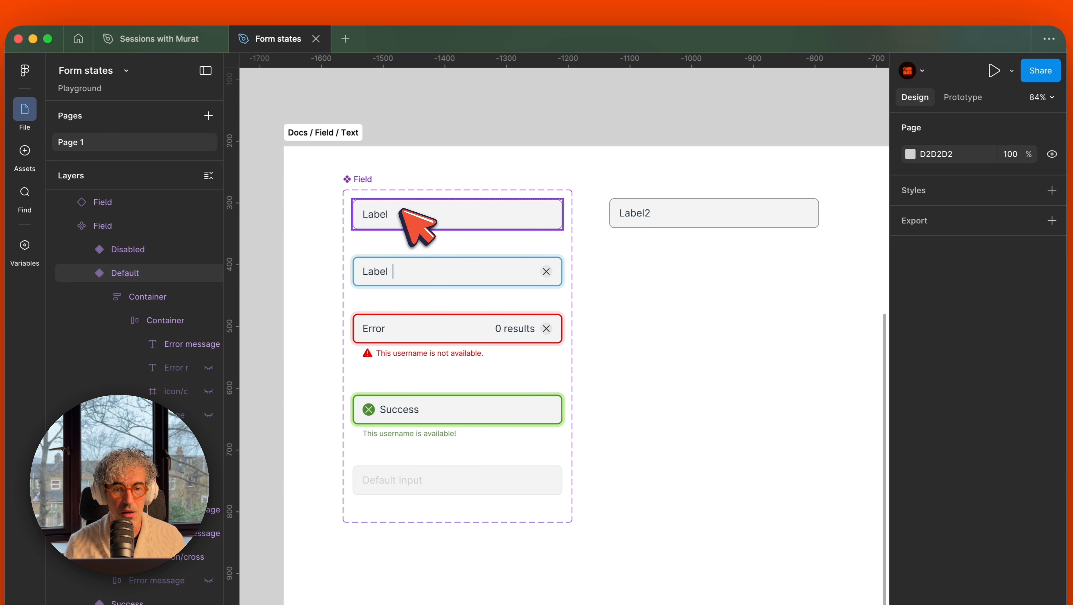
# Step: Set the Text property's value on the Field component set to Label3
pyautogui.click(365, 179)
pyautogui.click(364, 176)
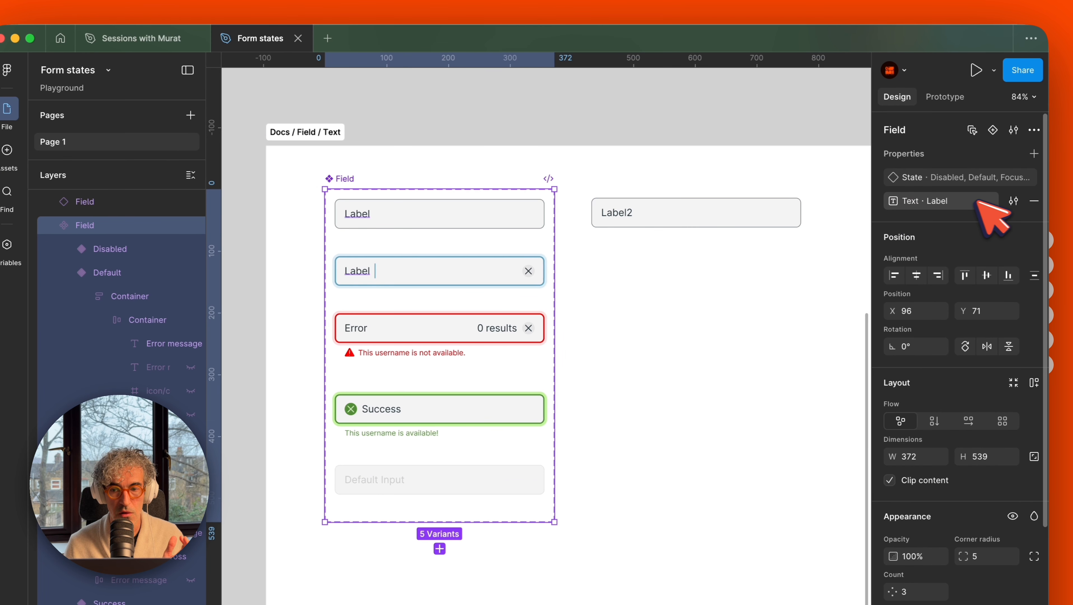
pyautogui.click(1014, 201)
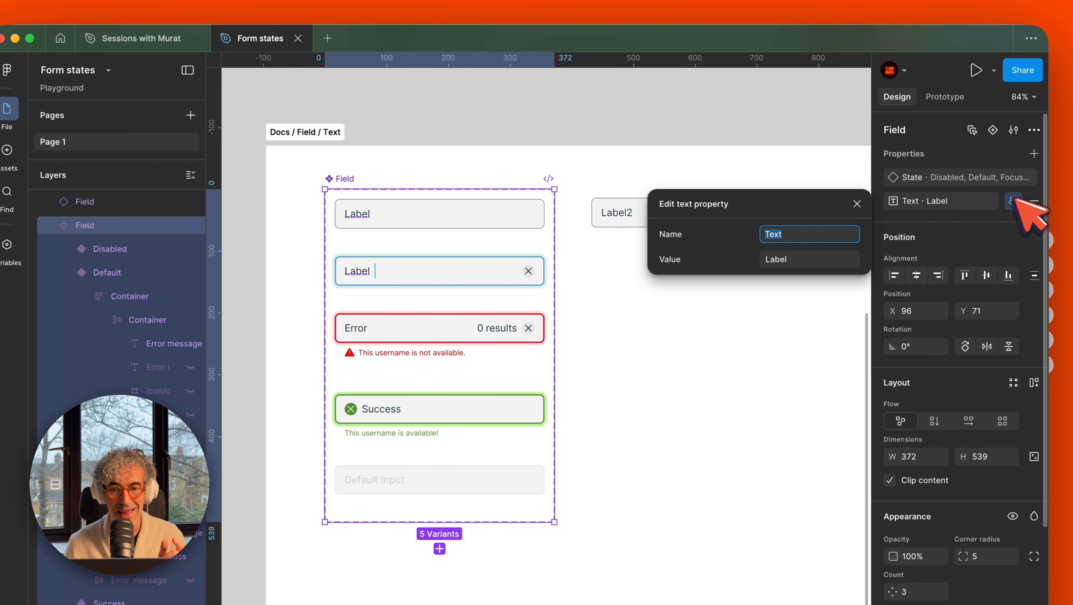
pyautogui.click(805, 259)
pyautogui.click(809, 260)
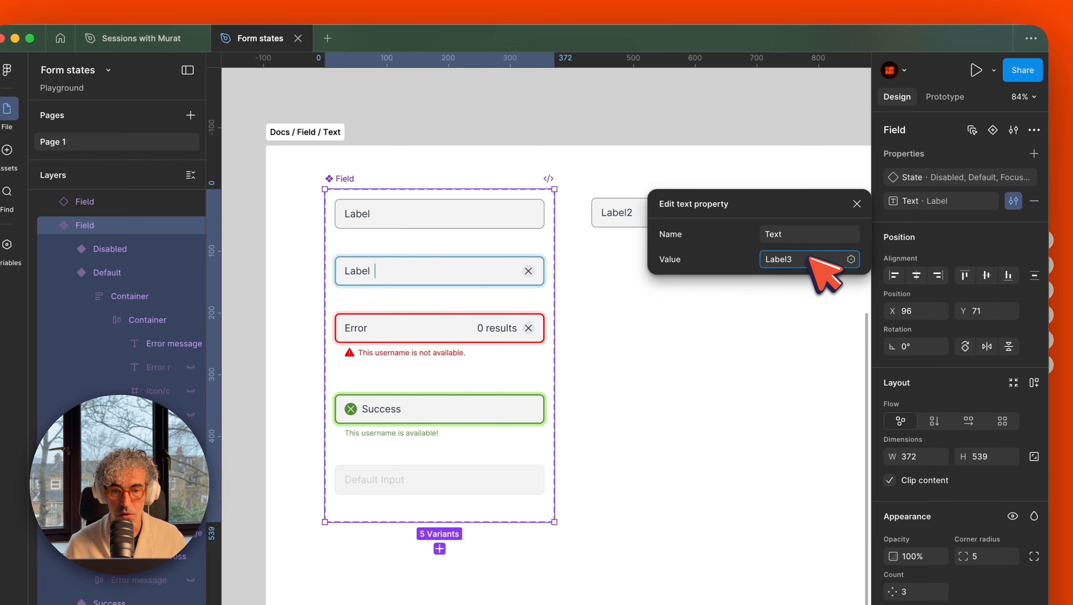
pyautogui.click(694, 127)
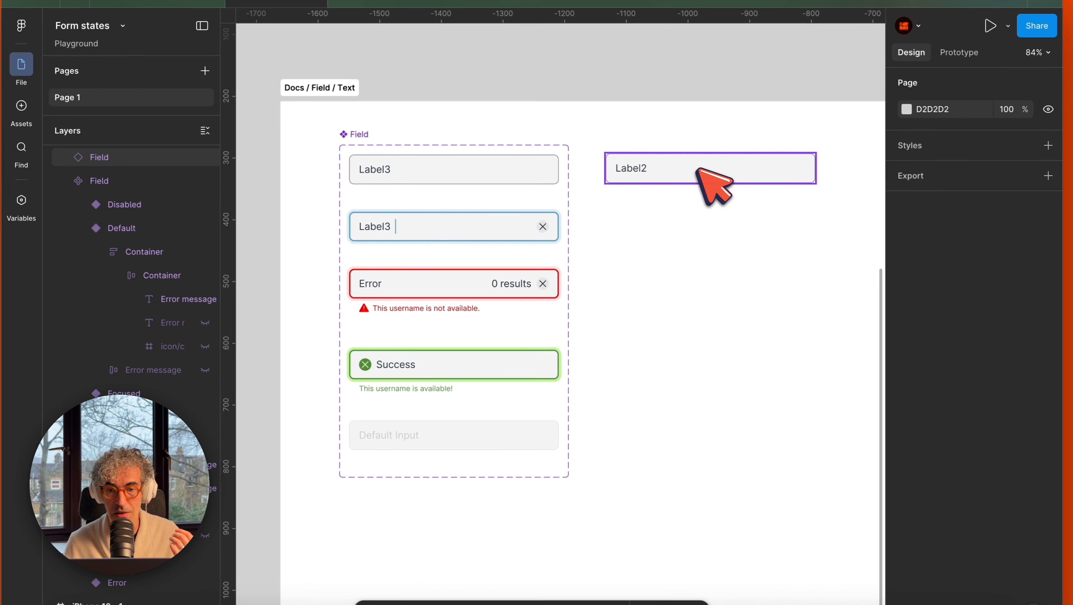
# Step: Reset the Field instance to the values of its main component
pyautogui.rightClick(676, 183)
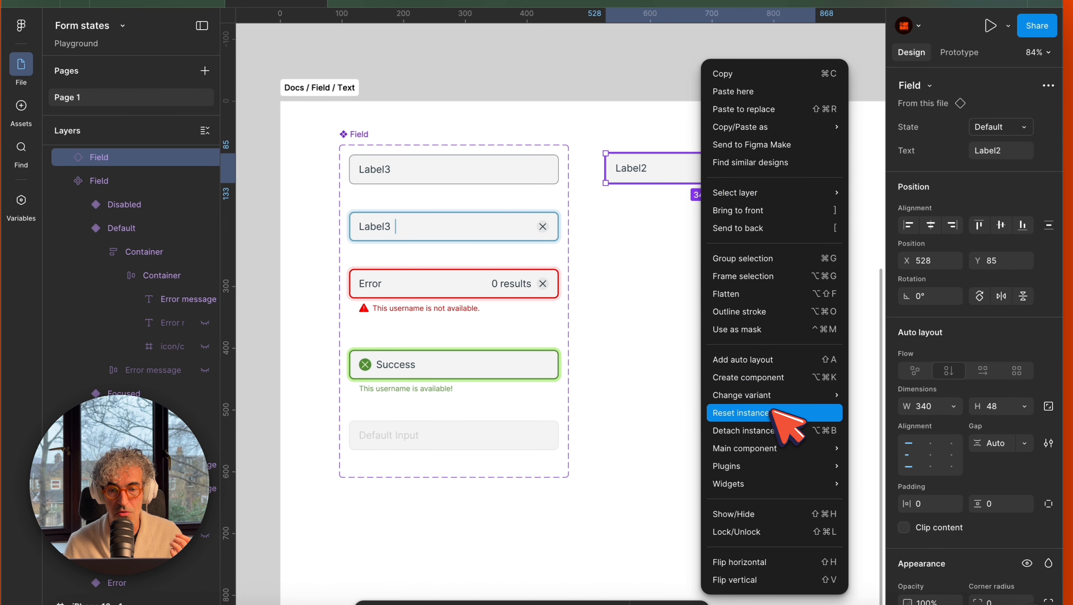
pyautogui.click(762, 413)
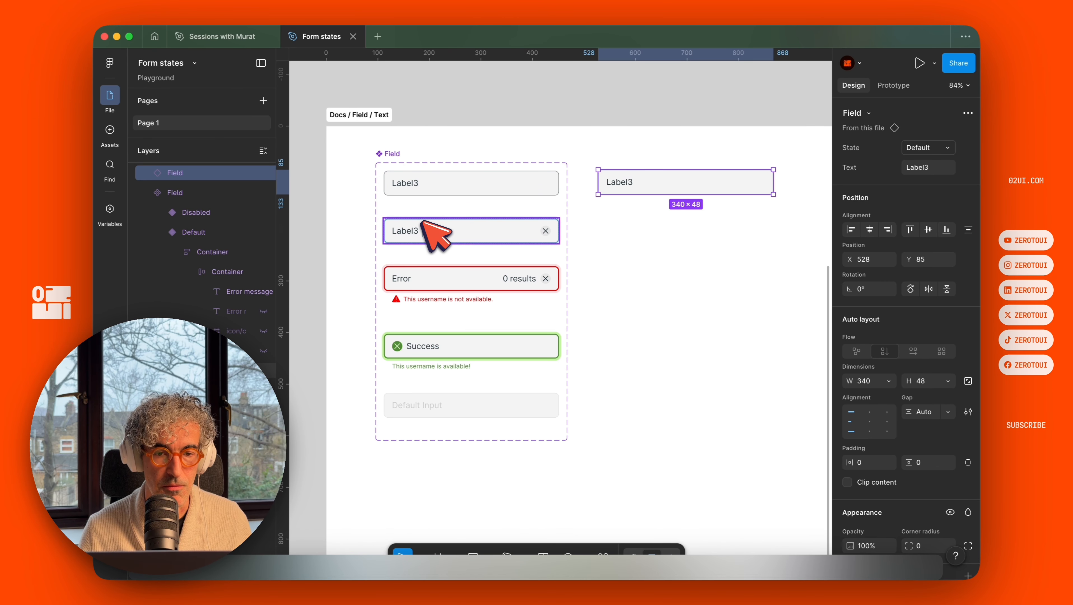
# Step: Undo the instance reset, the label value and state changes, and the focused variant's link to the Text property
pyautogui.press('super+z')
pyautogui.press('super+z')
pyautogui.press('super+z')
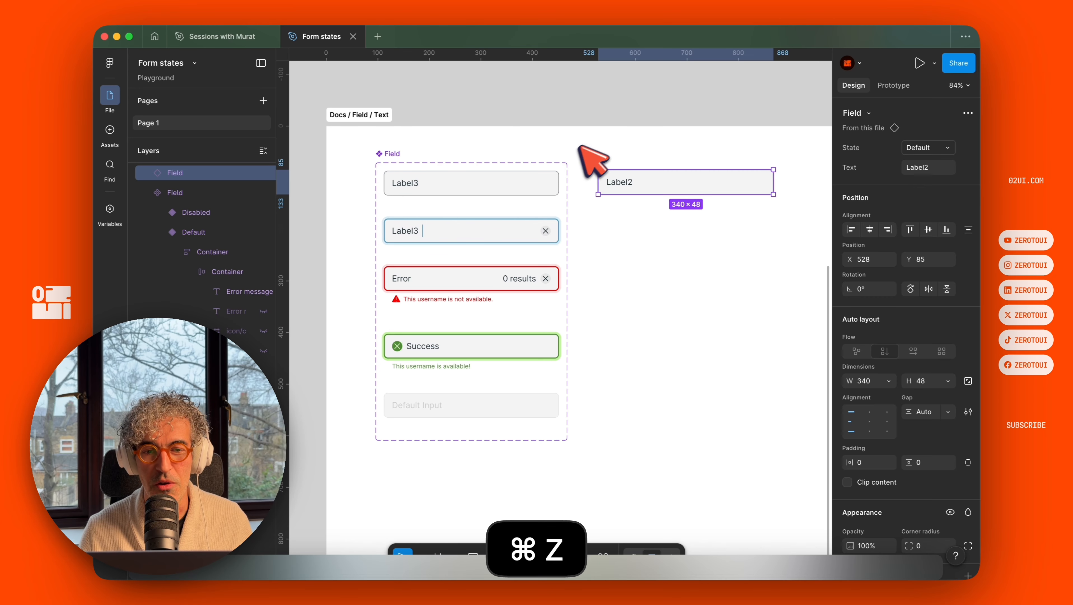
pyautogui.press('super+z')
pyautogui.press('super+z')
pyautogui.press('super+z')
pyautogui.press('super+z')
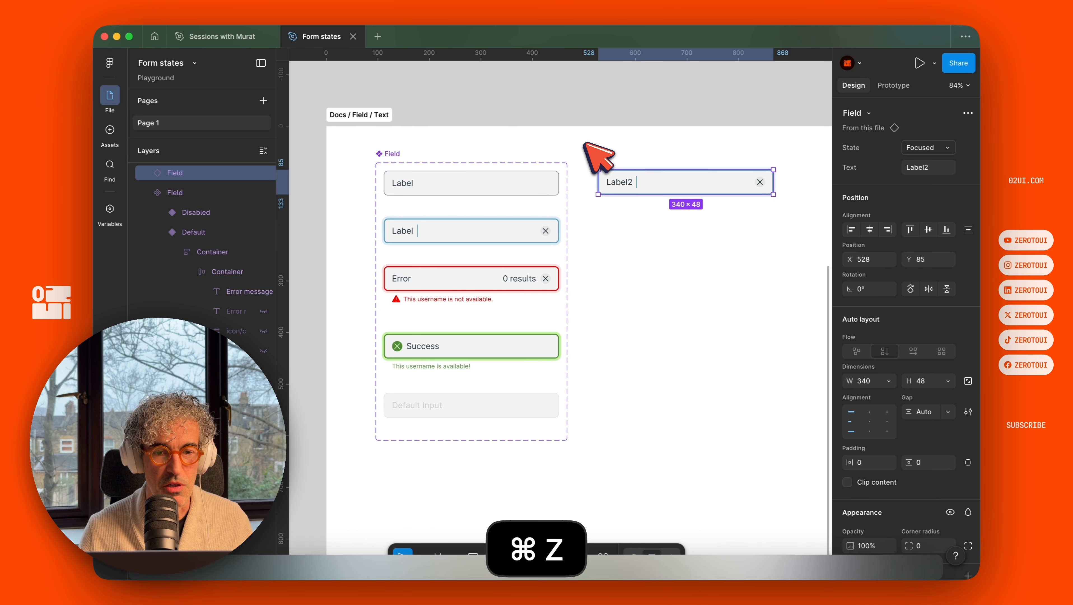
pyautogui.keyDown('super'); pyautogui.click(406, 235); pyautogui.keyUp('super')
pyautogui.press('super+z')
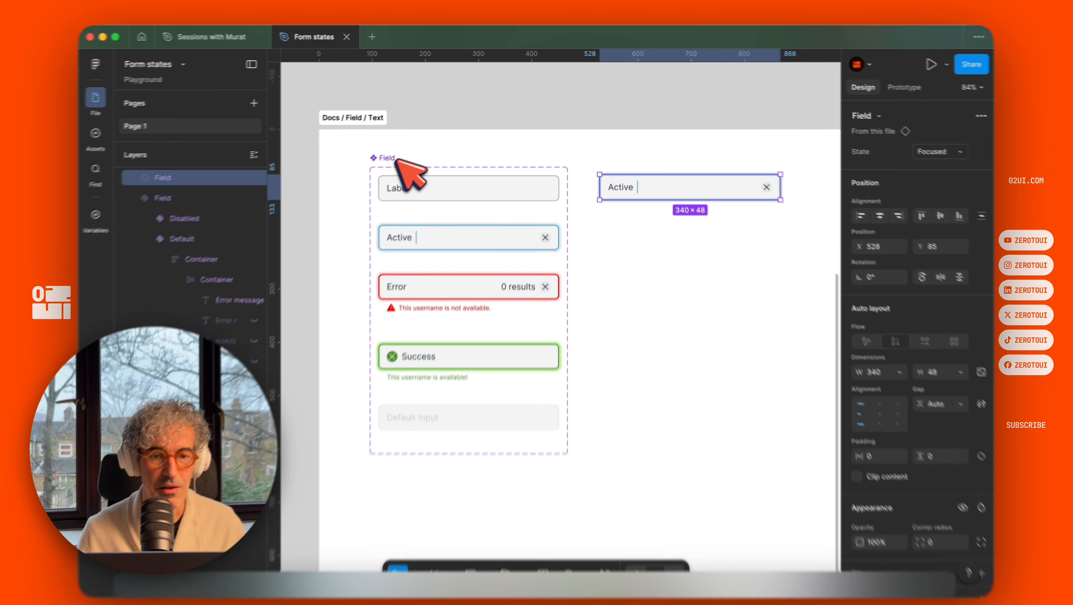
# Step: Rename the Field component set's Text property to Default
pyautogui.click(387, 153)
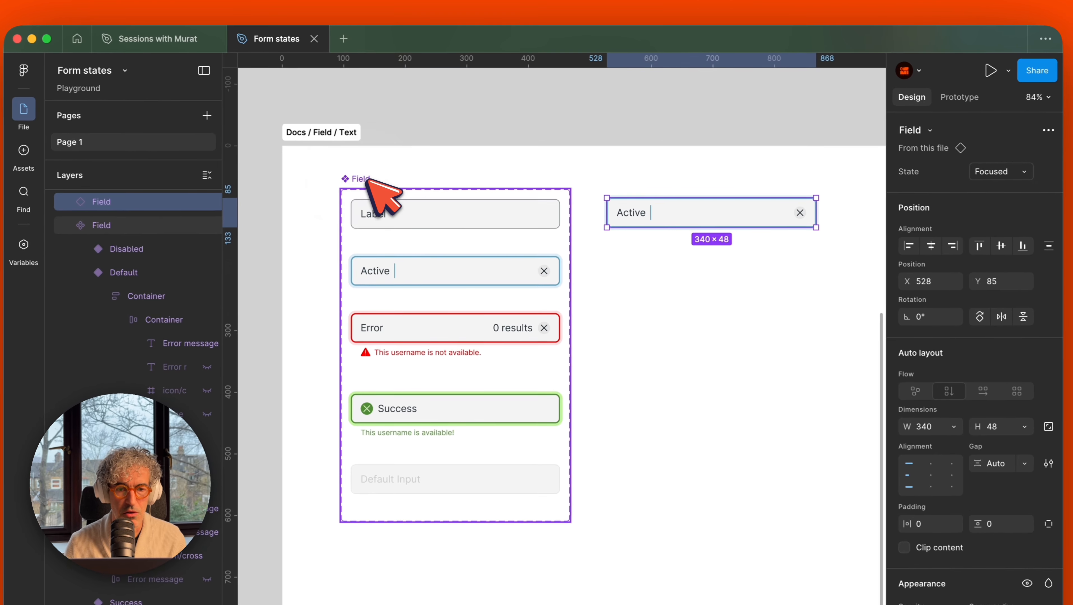
pyautogui.click(1027, 201)
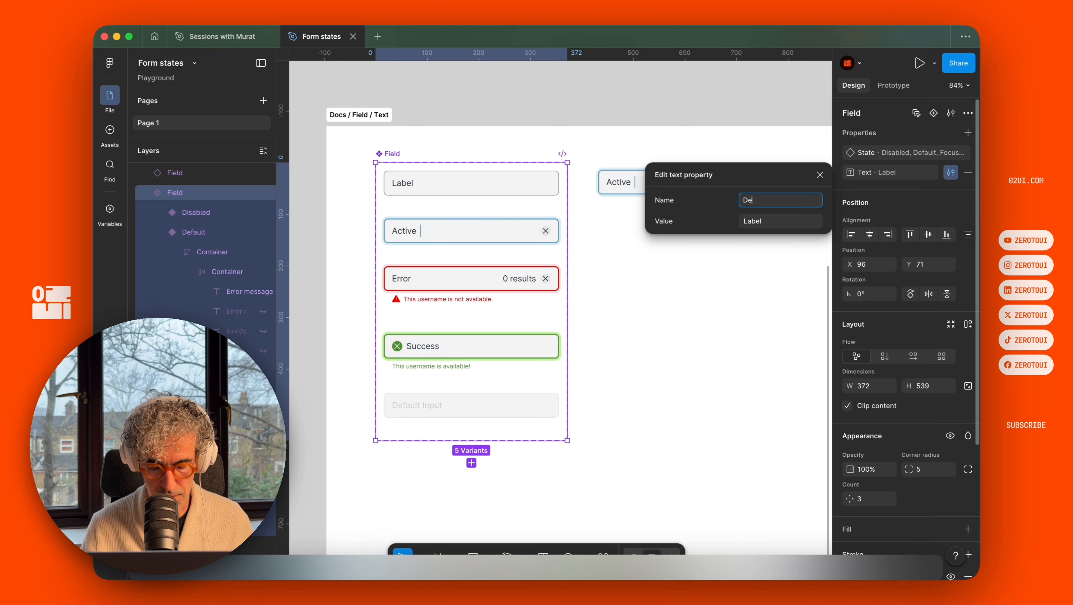
pyautogui.press('BackSpace')
pyautogui.write('t')
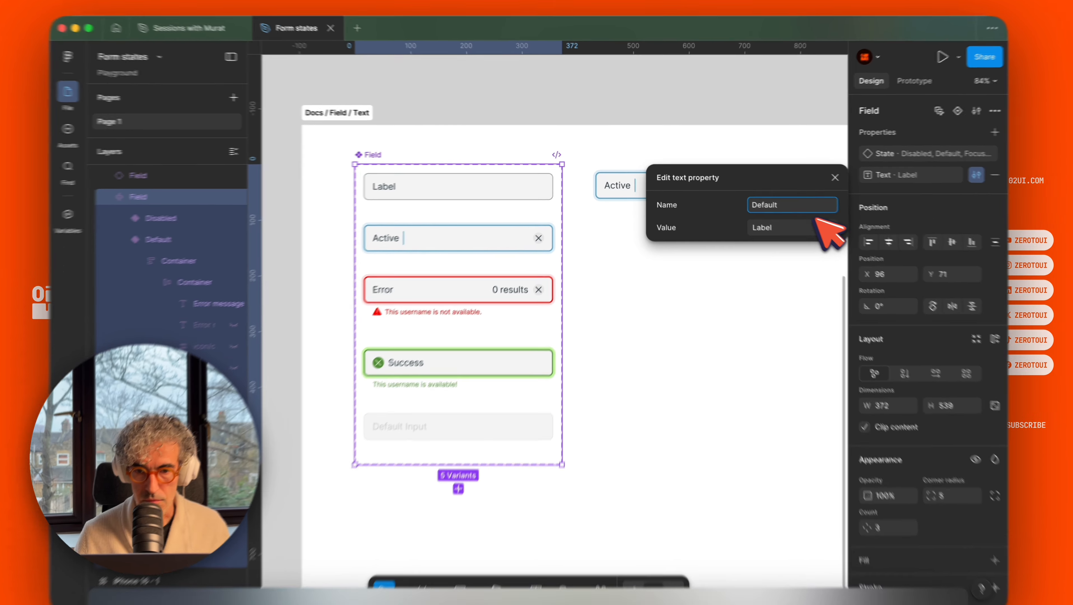
# Step: Set the value of the Default text property to Default Label and close its settings
pyautogui.click(796, 221)
pyautogui.press('Left')
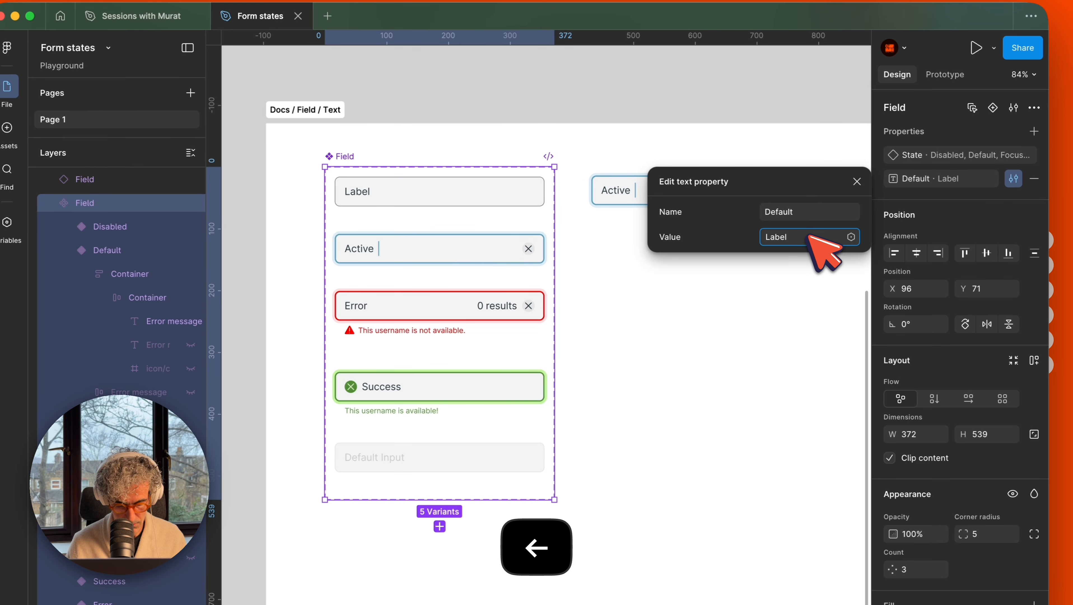
pyautogui.write('Default')
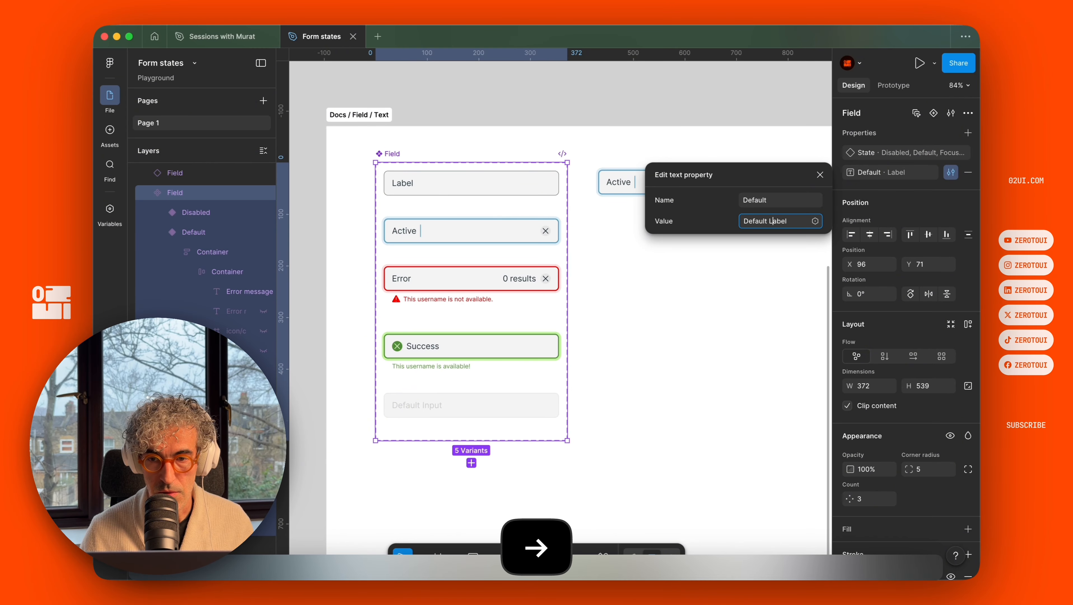
pyautogui.press('Return')
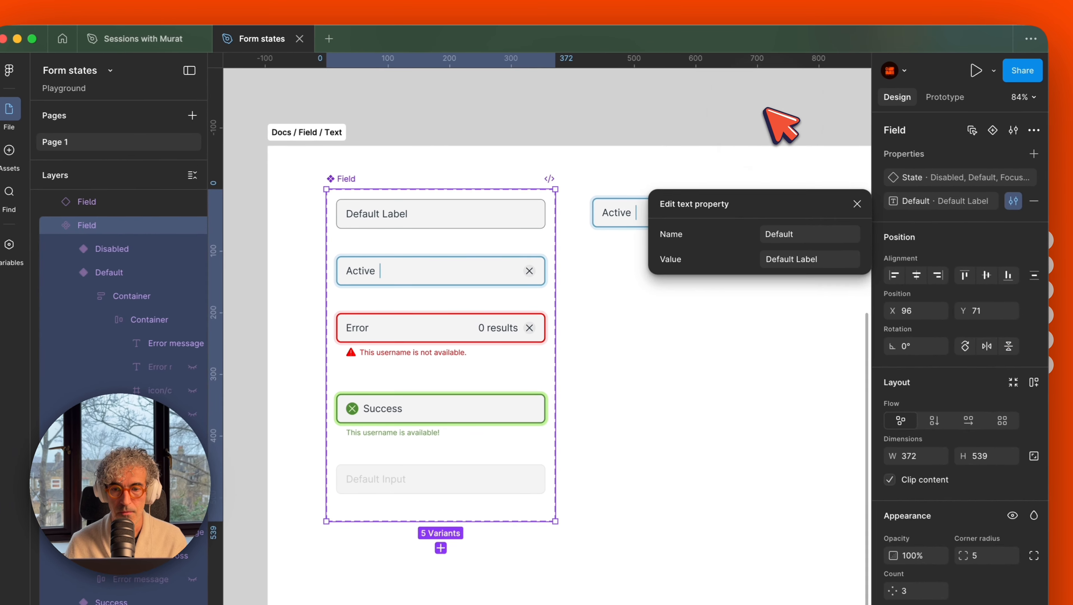
pyautogui.click(746, 106)
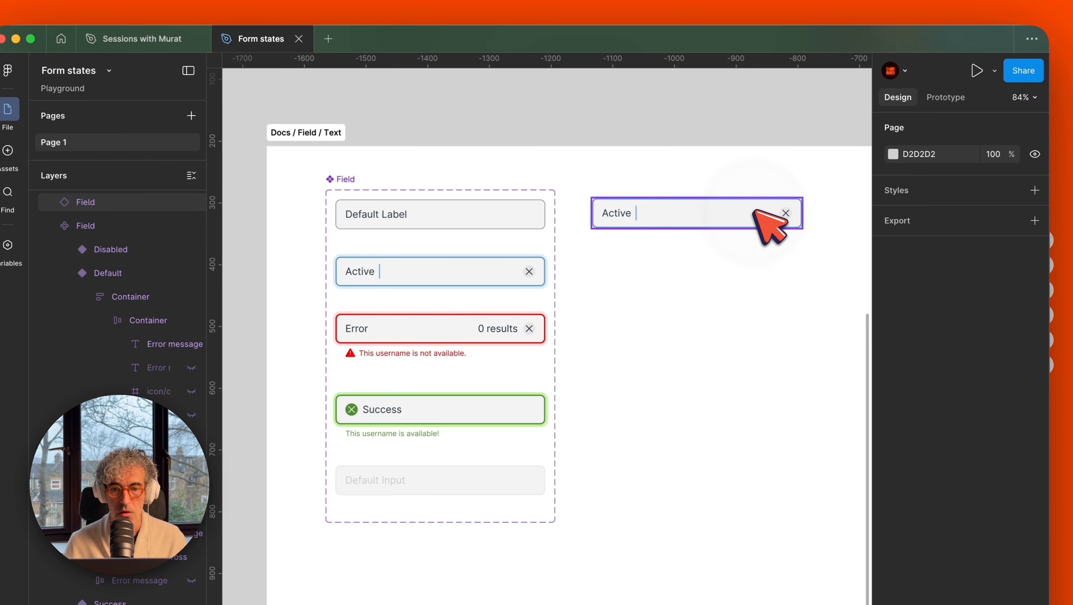
# Step: Switch the Field instance beside the component set to the Default state
pyautogui.click(739, 187)
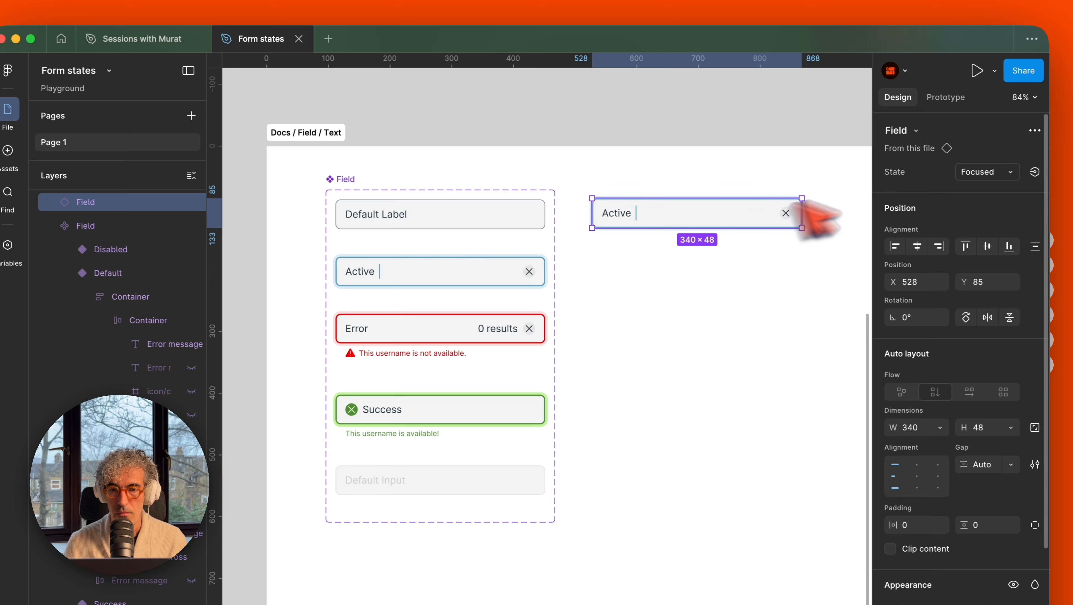
pyautogui.click(991, 171)
pyautogui.click(971, 152)
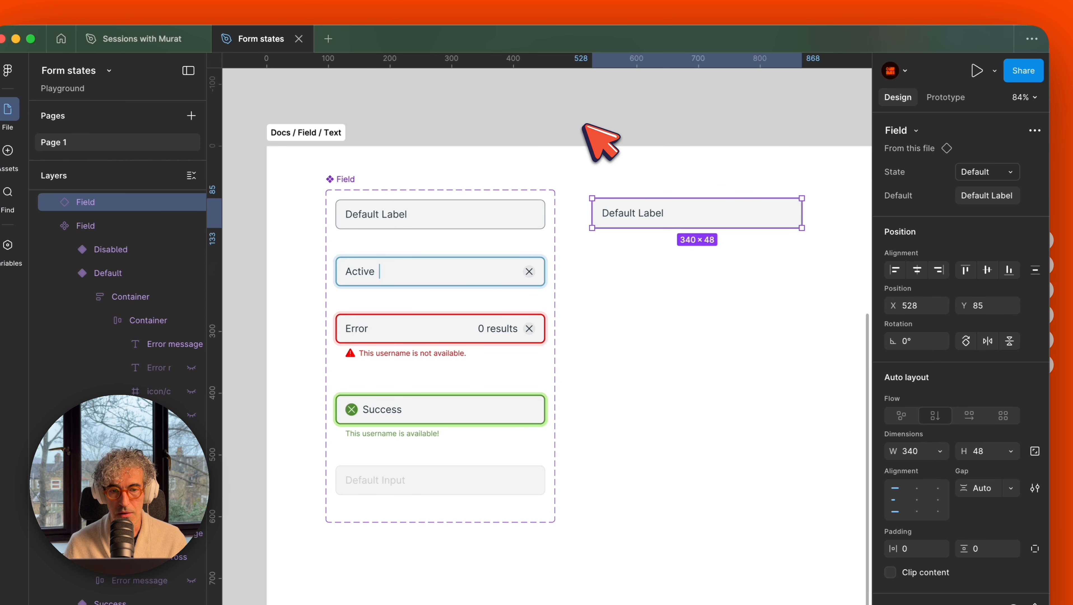
# Step: Create a text property named Active with the value Active for the label of the focused Field variant
pyautogui.click(431, 272)
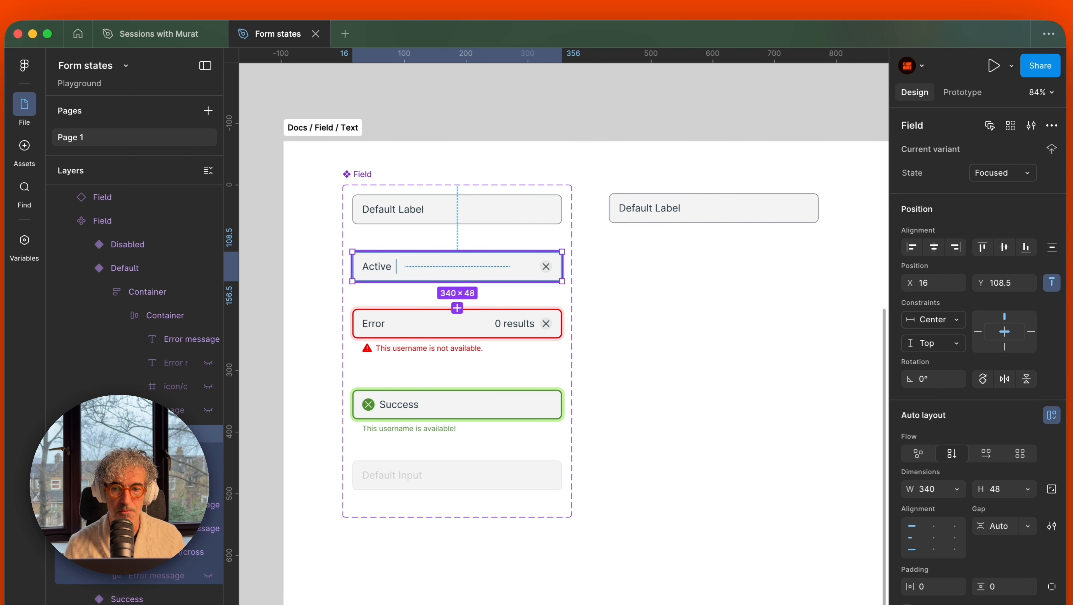
pyautogui.click(363, 174)
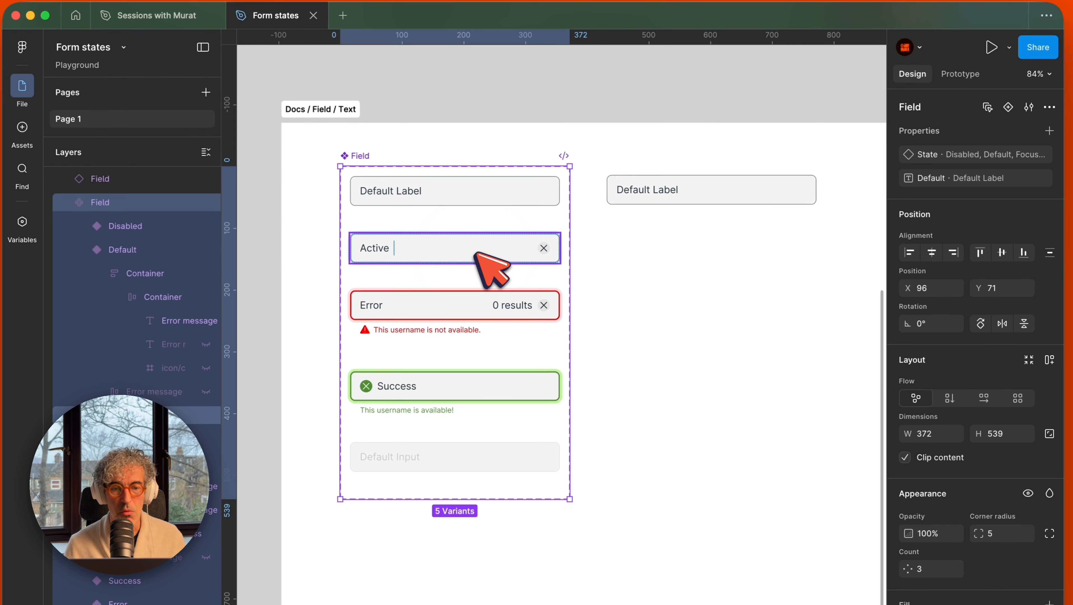
pyautogui.click(476, 254)
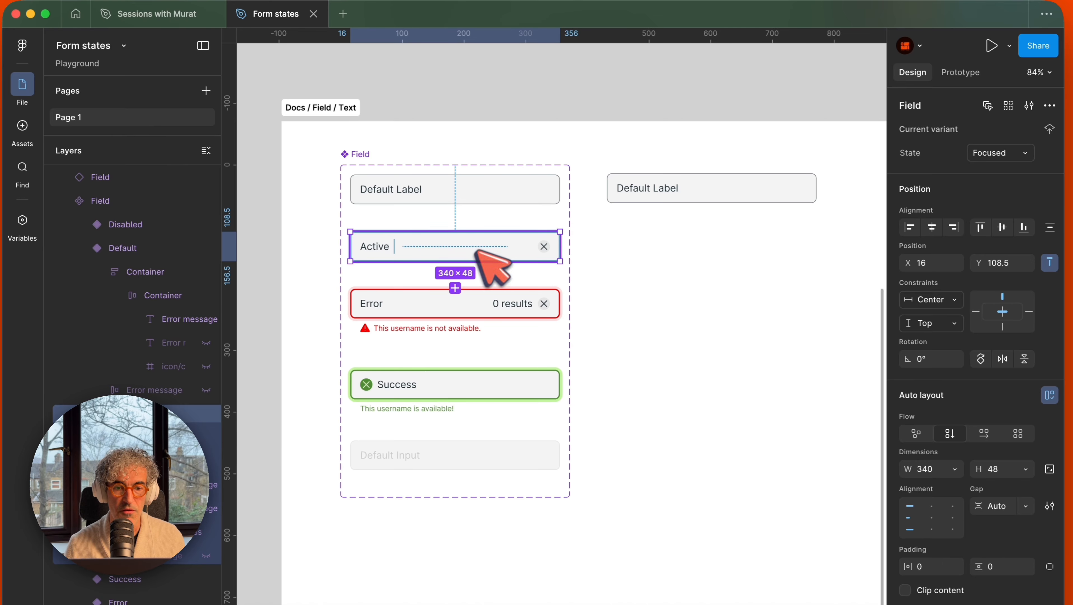
pyautogui.click(378, 247)
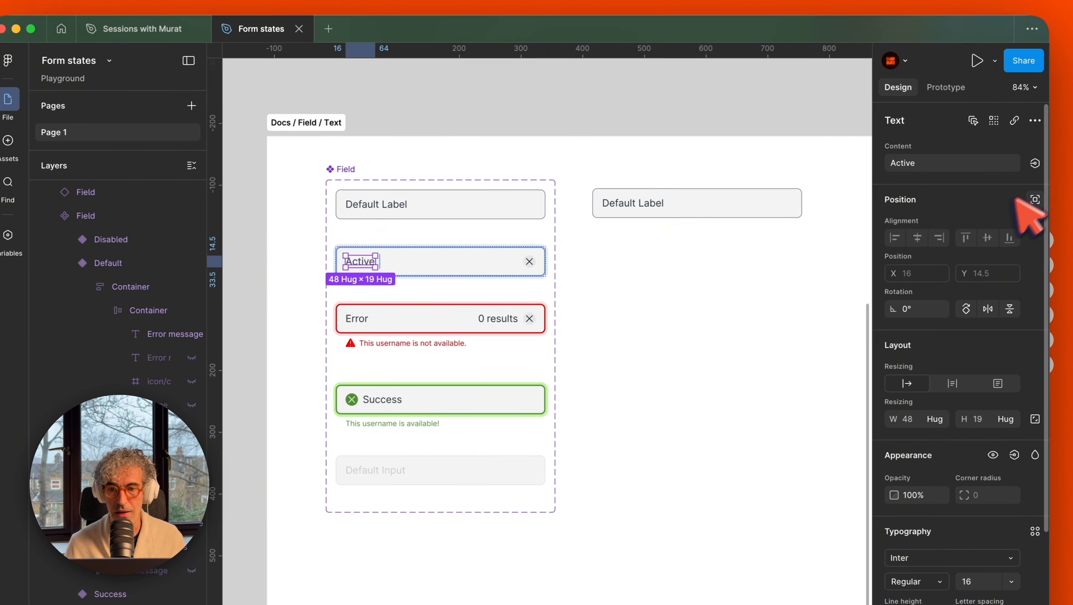
pyautogui.click(456, 96)
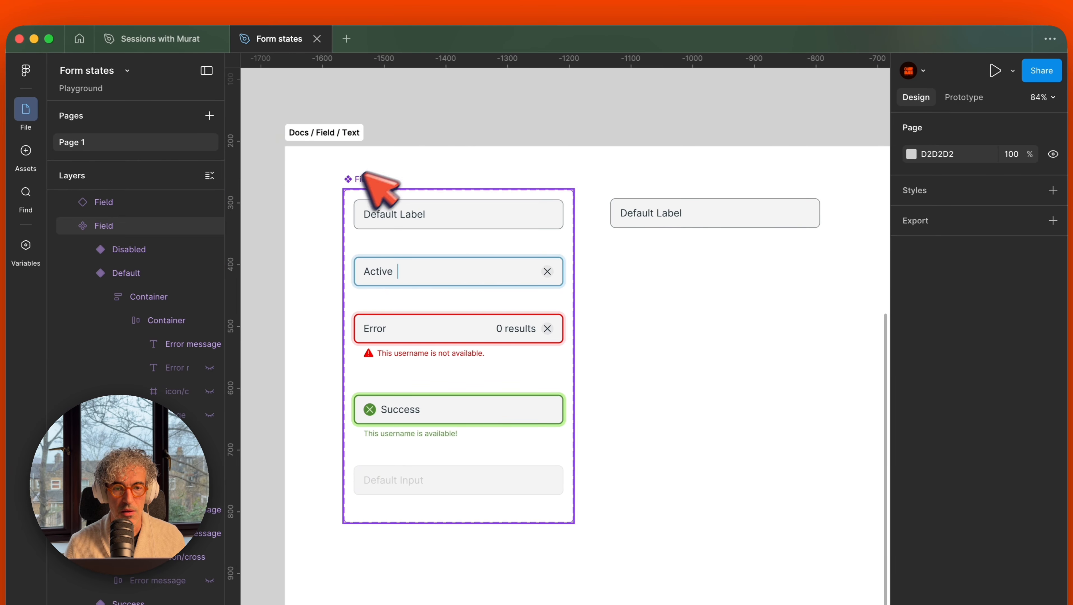
pyautogui.click(386, 271)
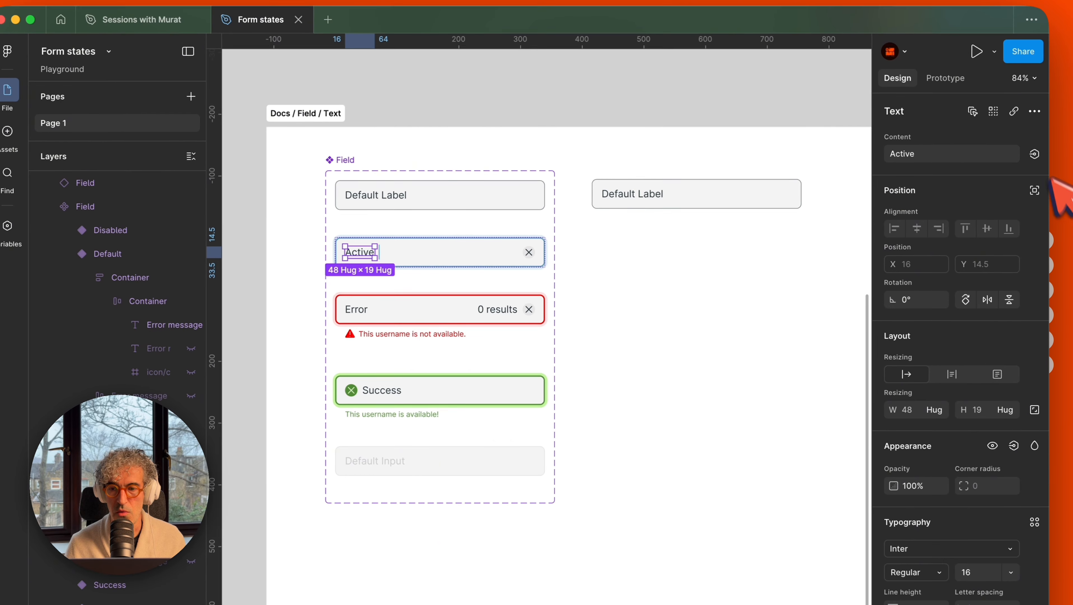
pyautogui.click(1053, 173)
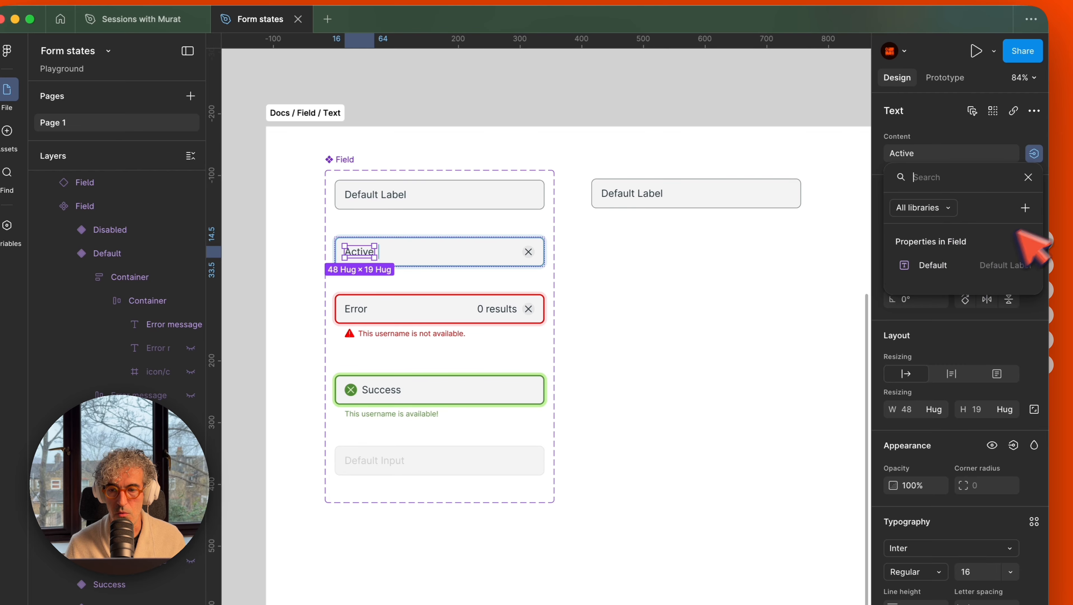
pyautogui.click(1026, 208)
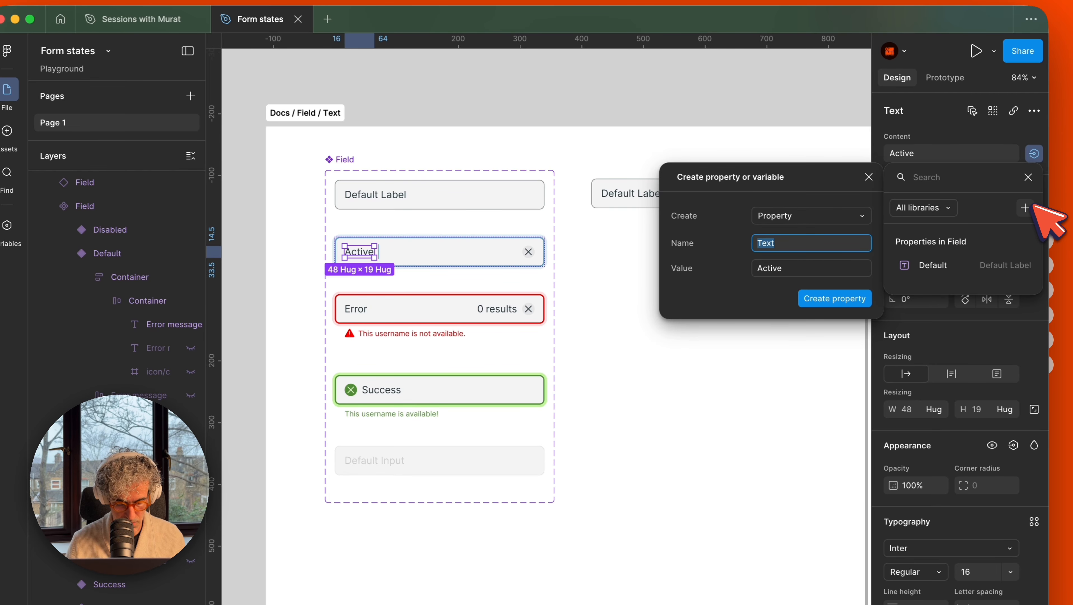
pyautogui.write('Active')
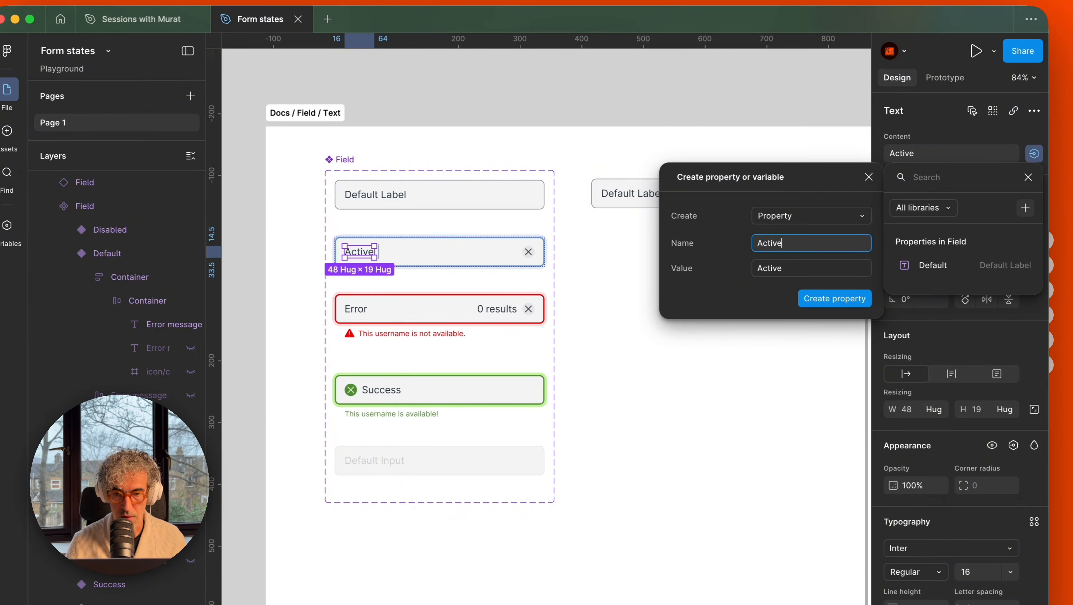
pyautogui.click(835, 298)
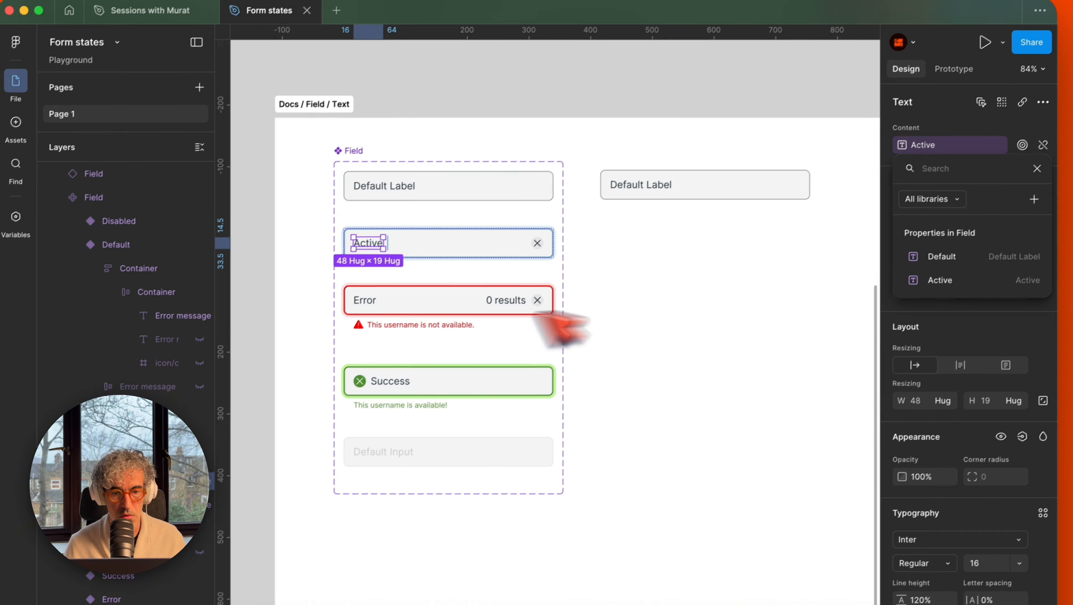
pyautogui.press('Escape')
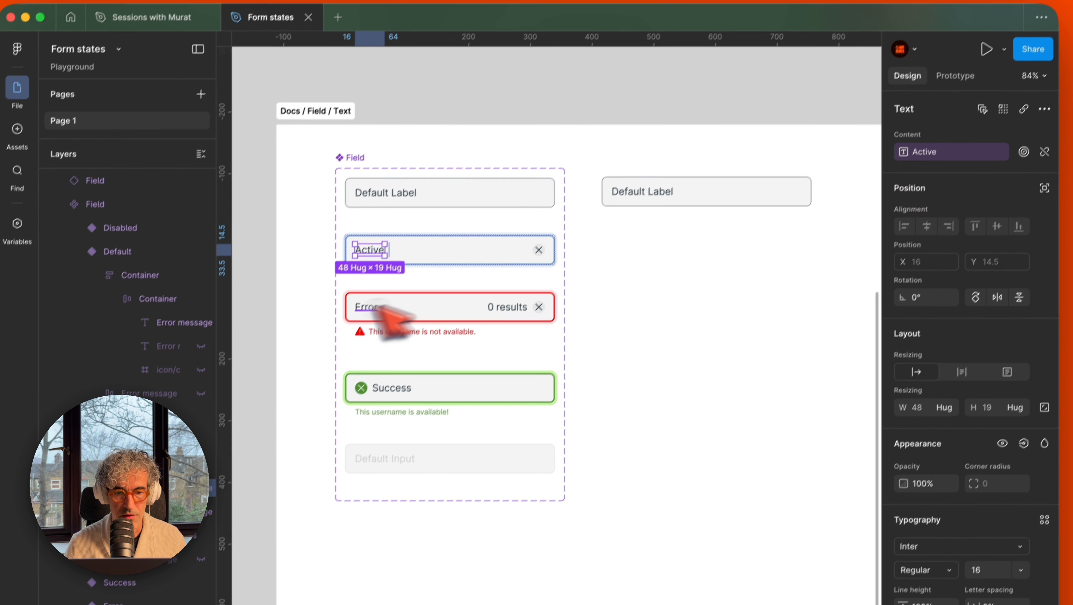
# Step: Create a text property named Error Label with the value Error for the label of the error variant
pyautogui.click(364, 323)
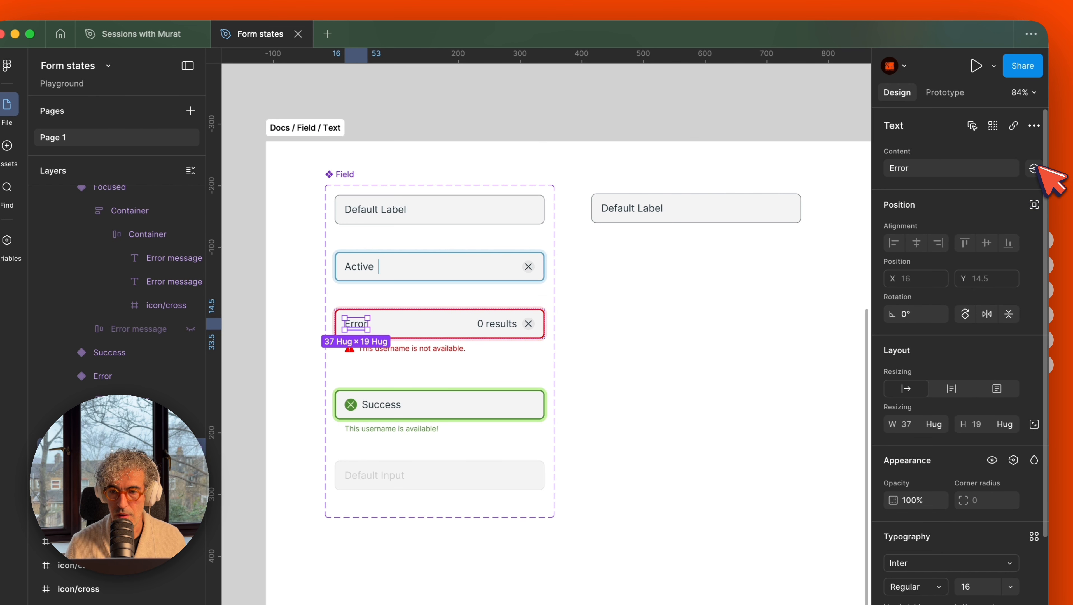
pyautogui.click(1047, 146)
pyautogui.click(1025, 223)
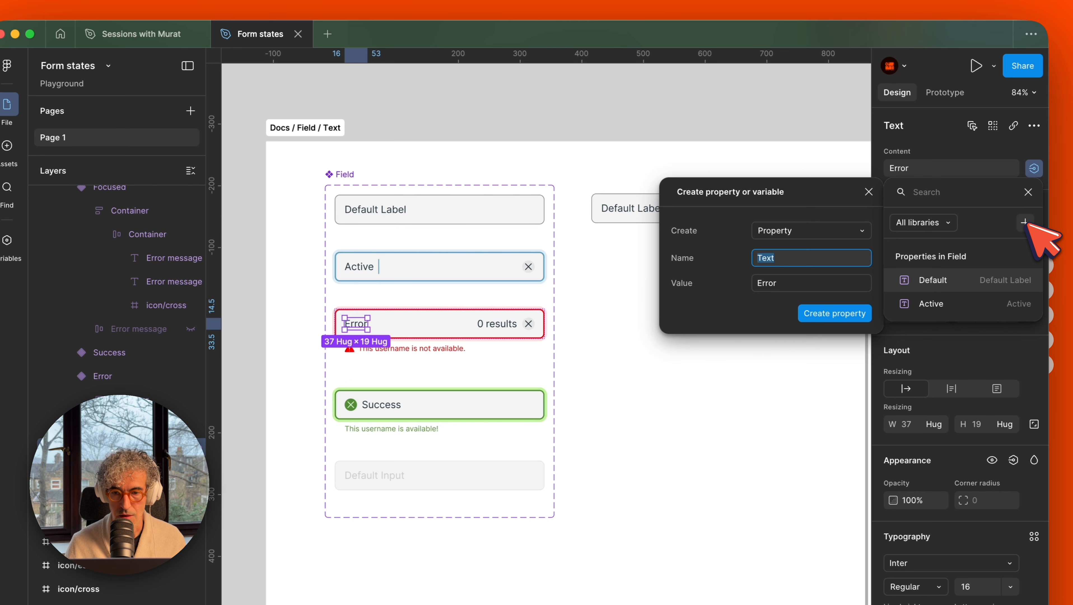
pyautogui.write('Error')
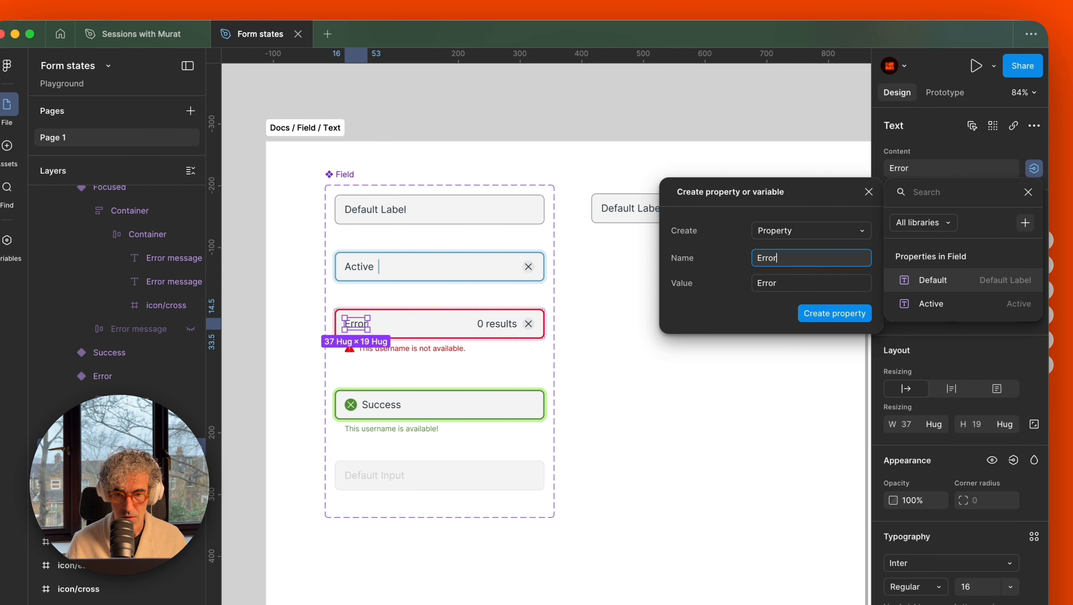
pyautogui.write(' Label')
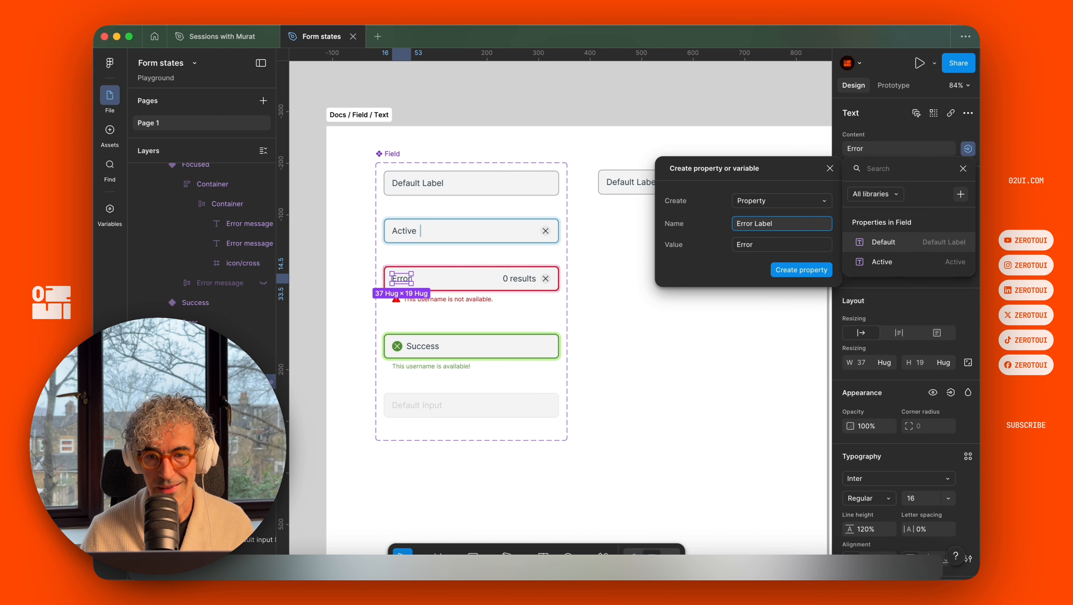
pyautogui.press('Return')
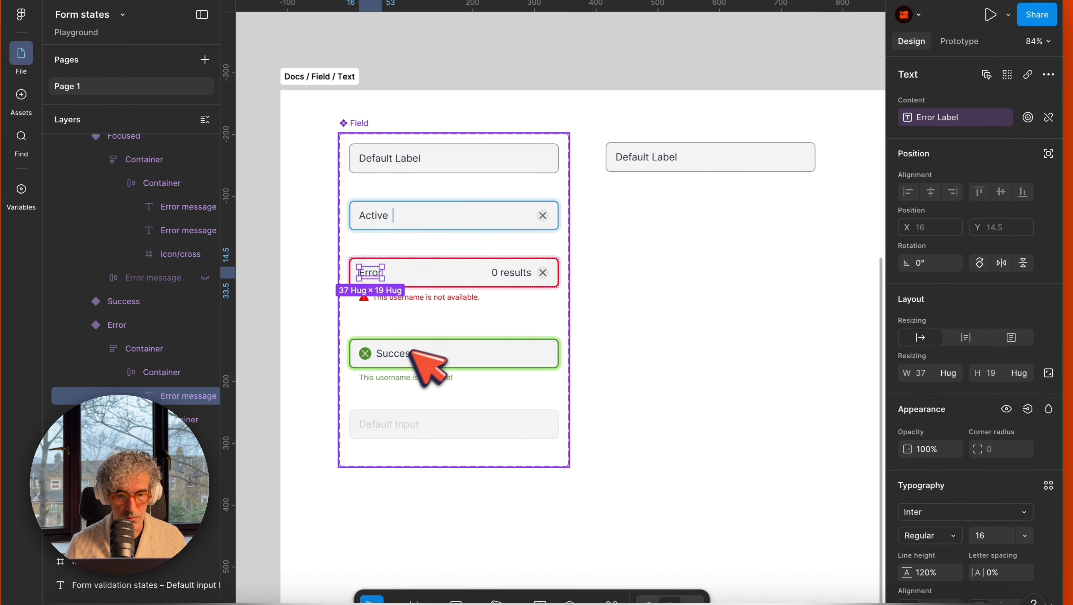
# Step: Create a text property named Succses Label with the value Success for the label of the success variant
pyautogui.click(404, 355)
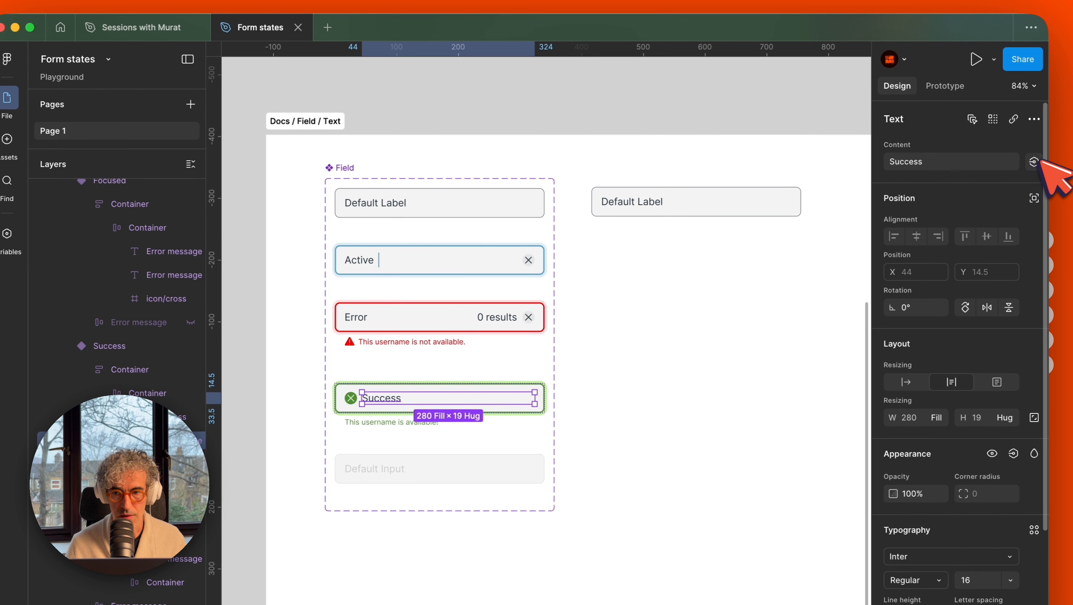
pyautogui.click(1035, 162)
pyautogui.click(1025, 215)
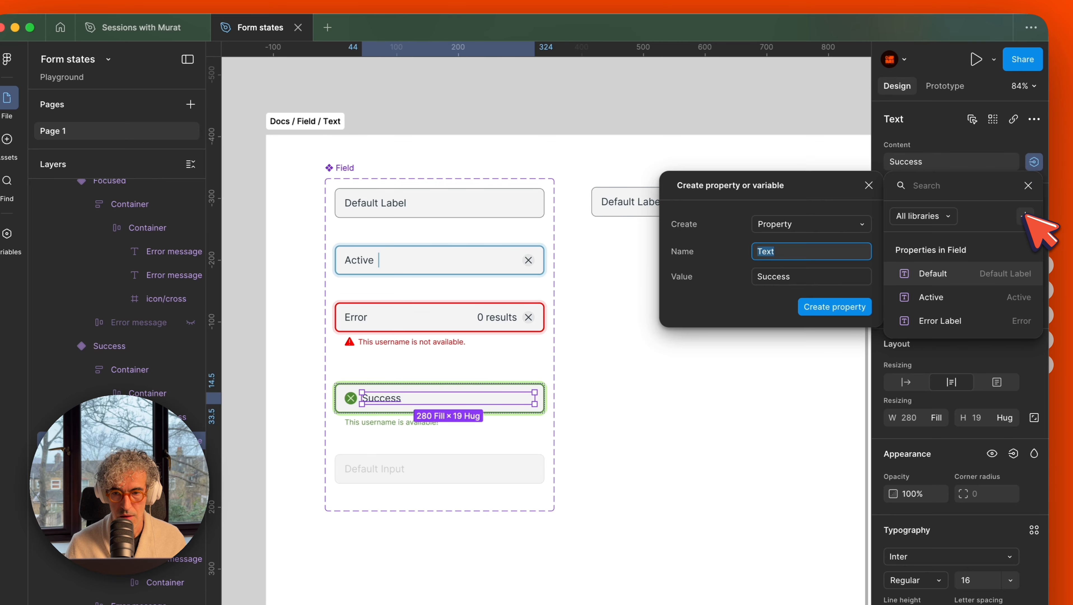
pyautogui.write('Succ')
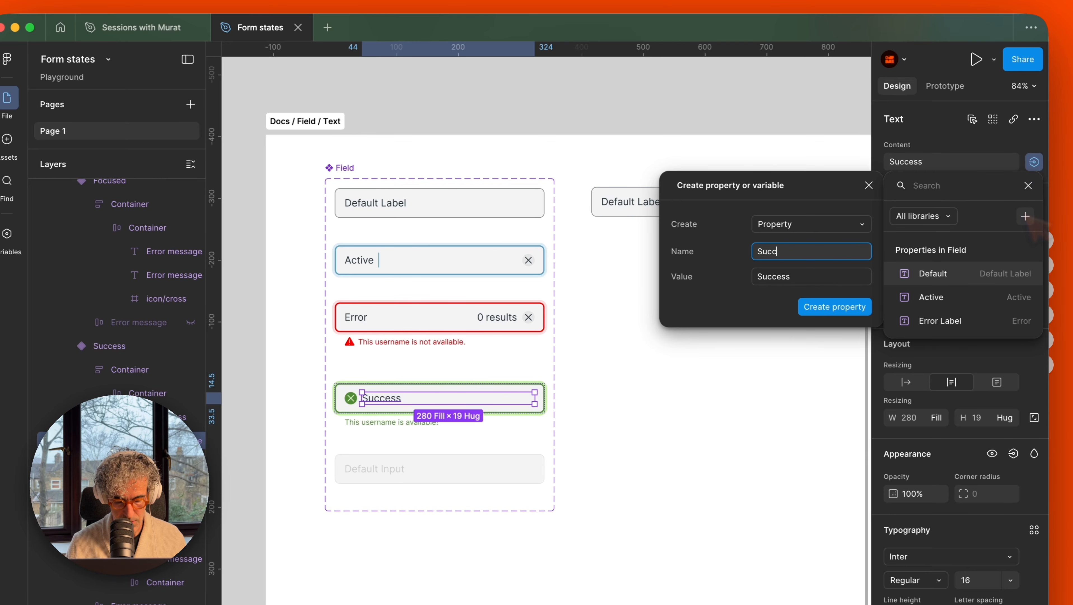
pyautogui.write('sess Label')
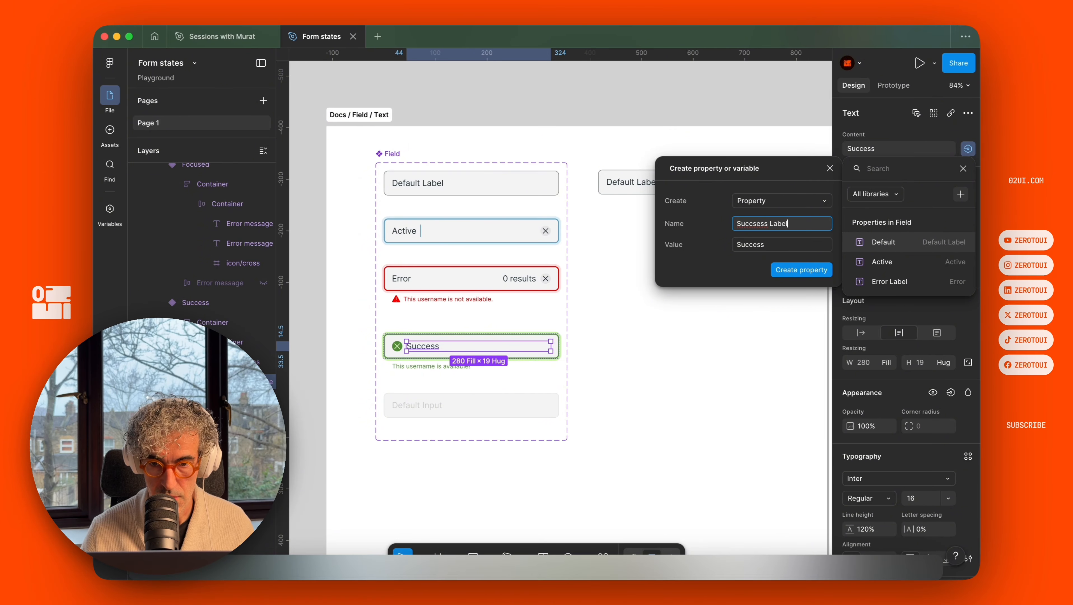
pyautogui.click(766, 224)
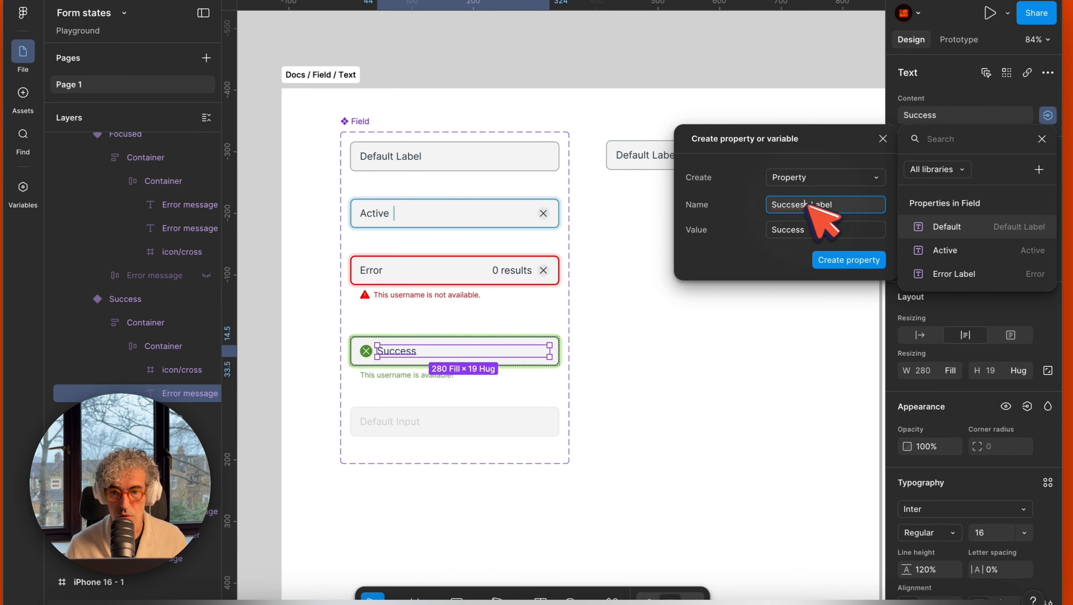
pyautogui.press('BackSpace')
pyautogui.press('super+Right')
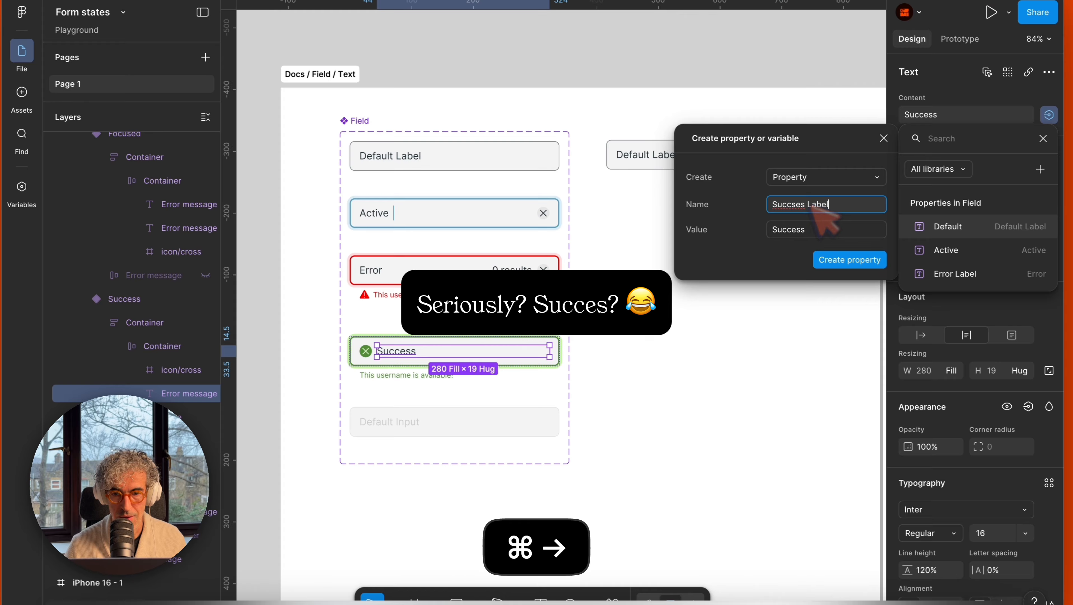
pyautogui.press('Return')
pyautogui.press('Escape')
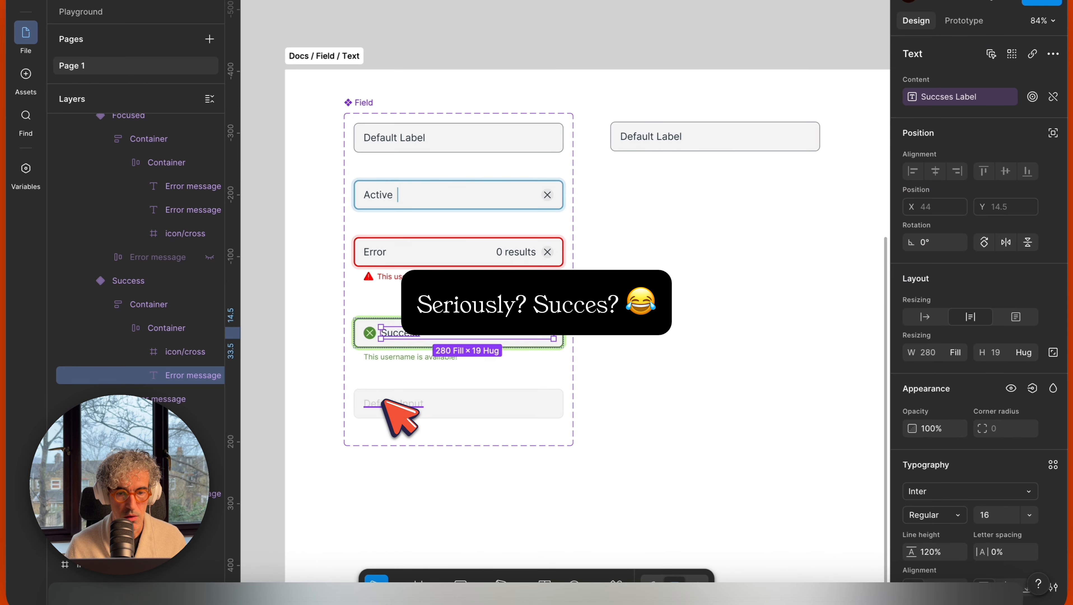
# Step: Create a text property named Disabled Label with the value Disabled Input for the label of the disabled variant
pyautogui.click(404, 403)
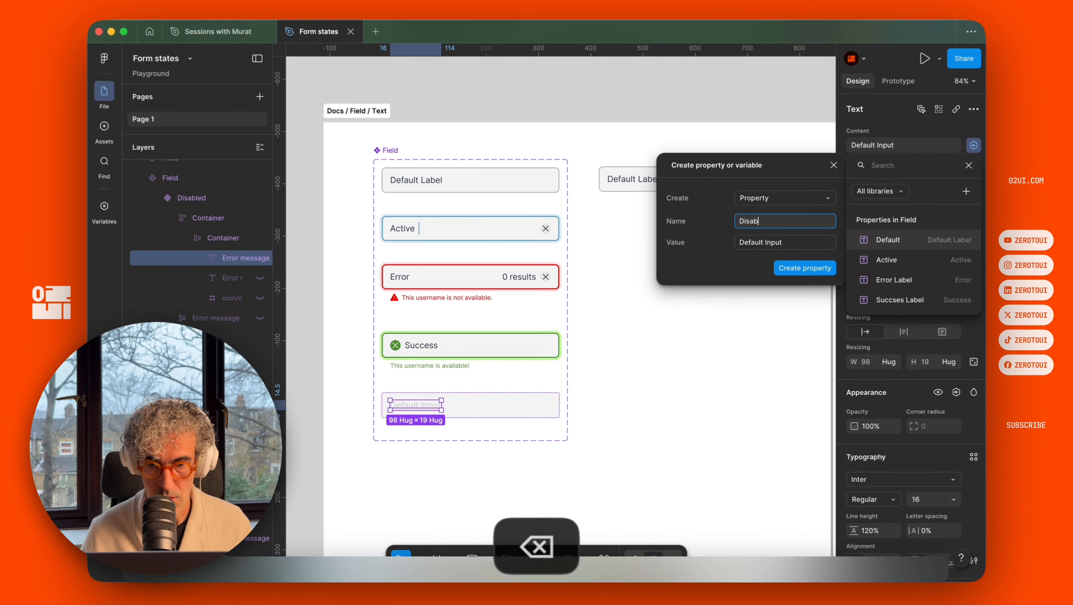
pyautogui.write('le')
pyautogui.press('BackSpace')
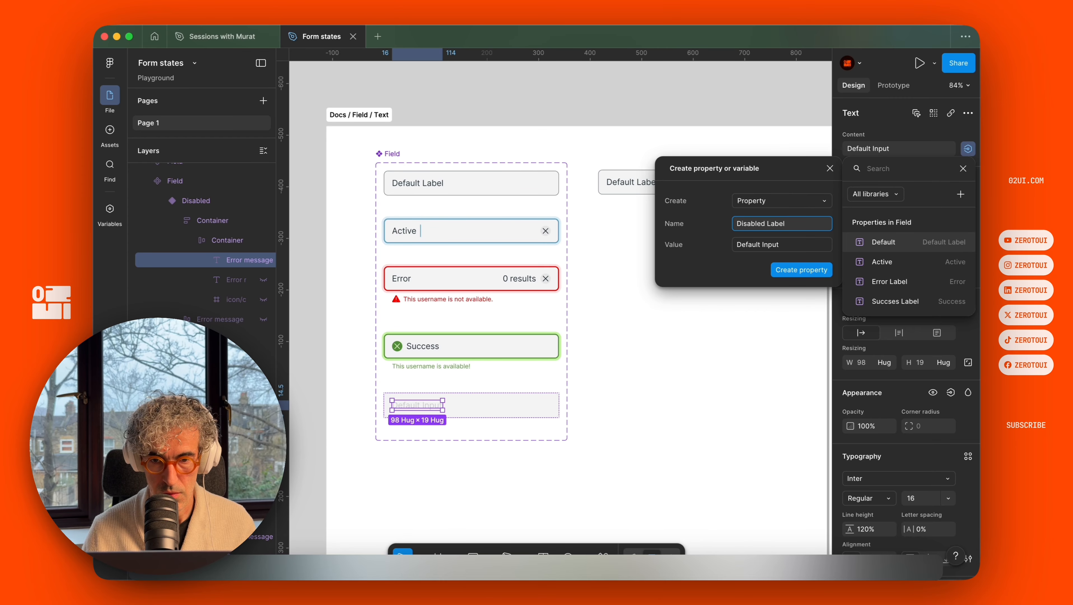
pyautogui.doubleClick(740, 224)
pyautogui.press('super+c')
pyautogui.click(760, 244)
pyautogui.press('super+v')
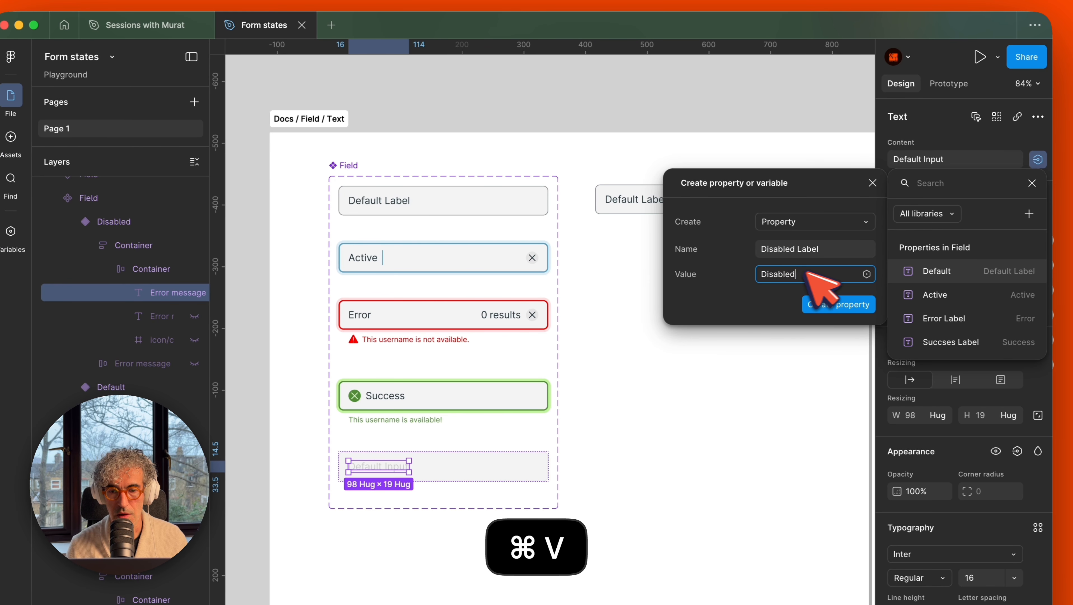
pyautogui.write('Inpu')
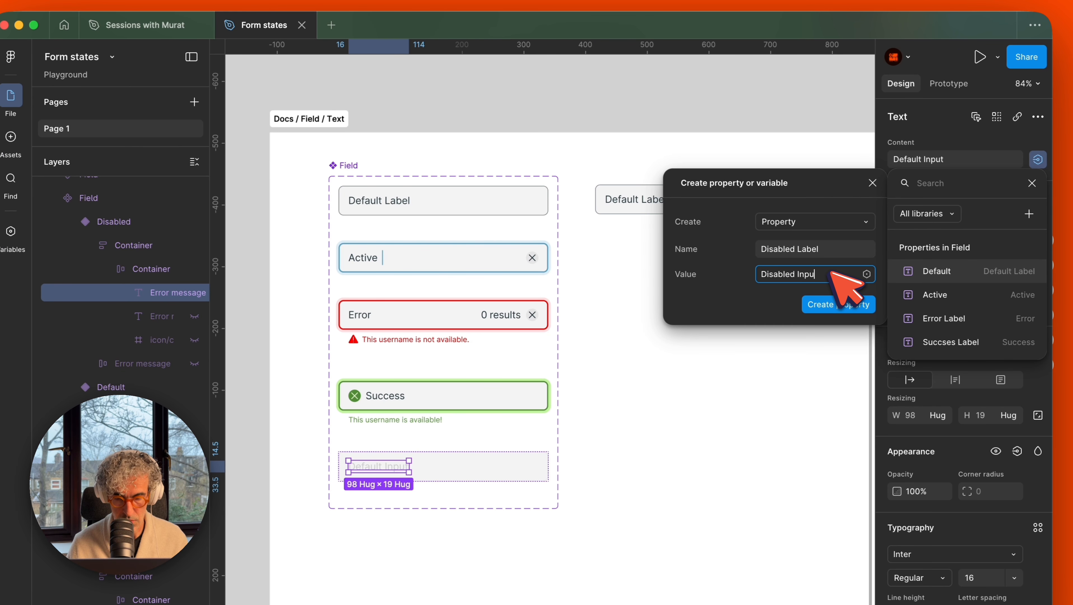
pyautogui.write('t')
pyautogui.click(837, 303)
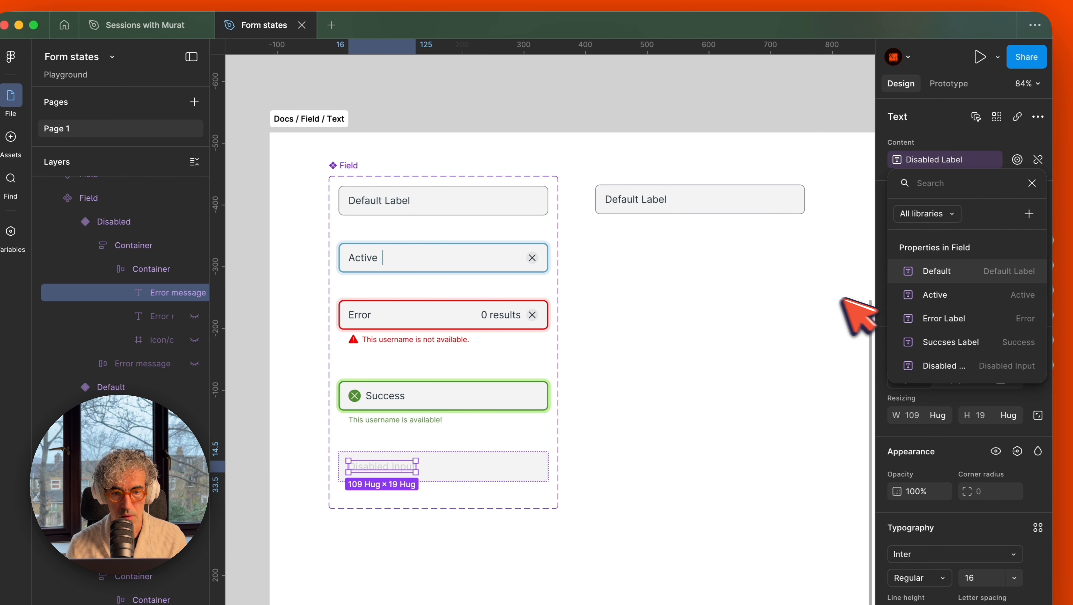
# Step: Set the state of the Field instance beside the component set to Error
pyautogui.click(690, 201)
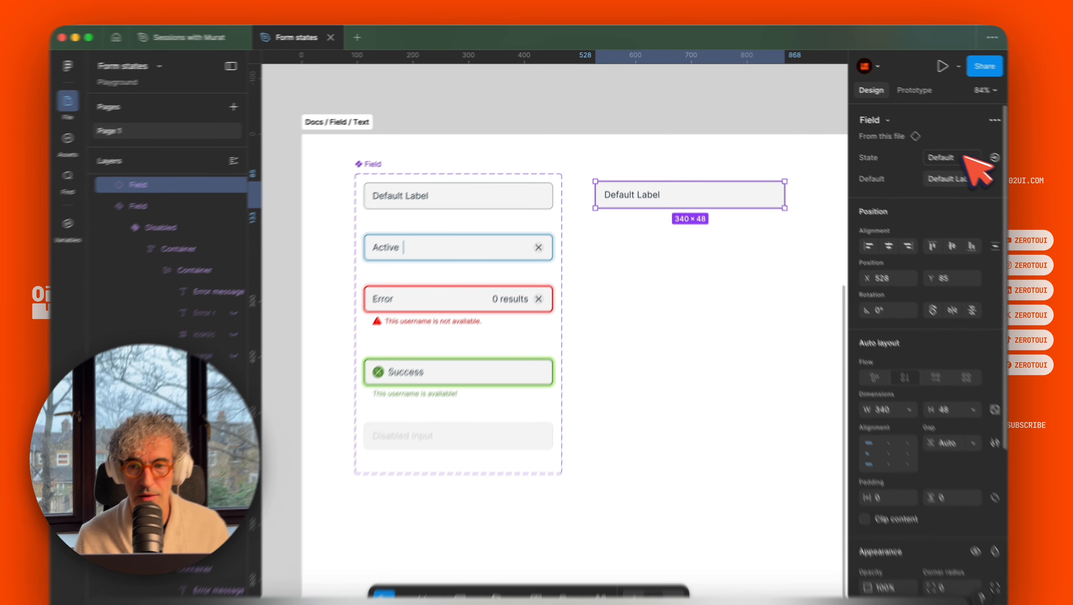
pyautogui.click(940, 148)
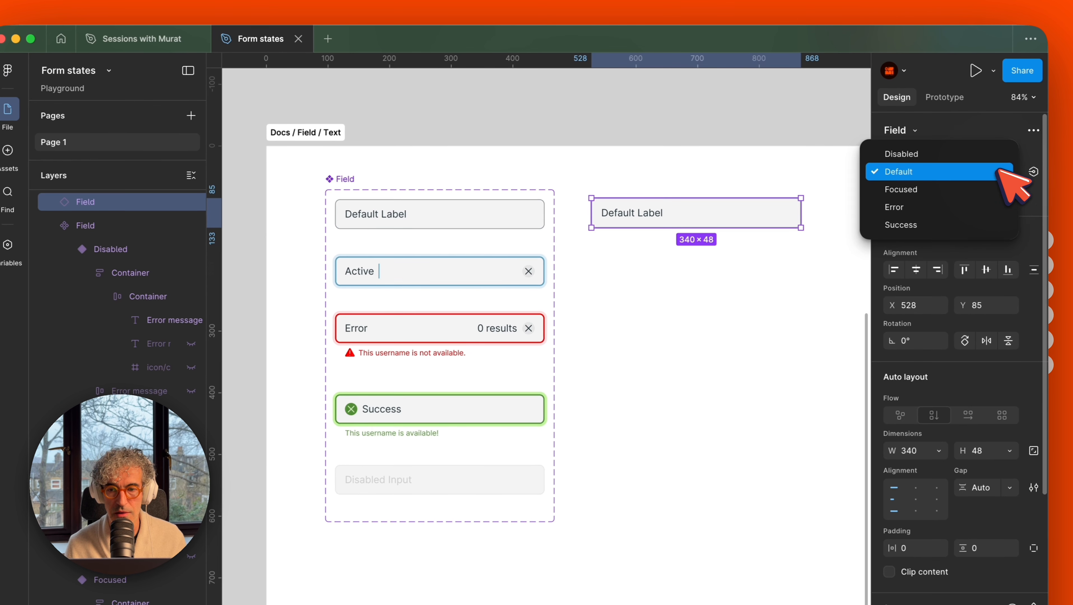
pyautogui.click(948, 212)
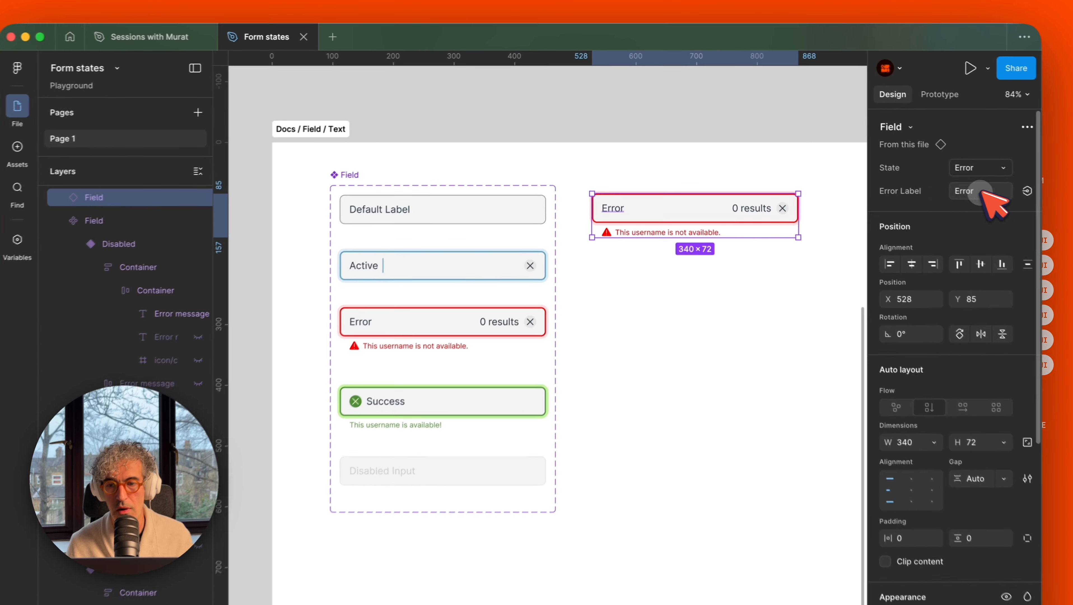
# Step: Try the text fjahsdgj as the Field instance's Error Label, undo it and deselect the instance
pyautogui.click(934, 167)
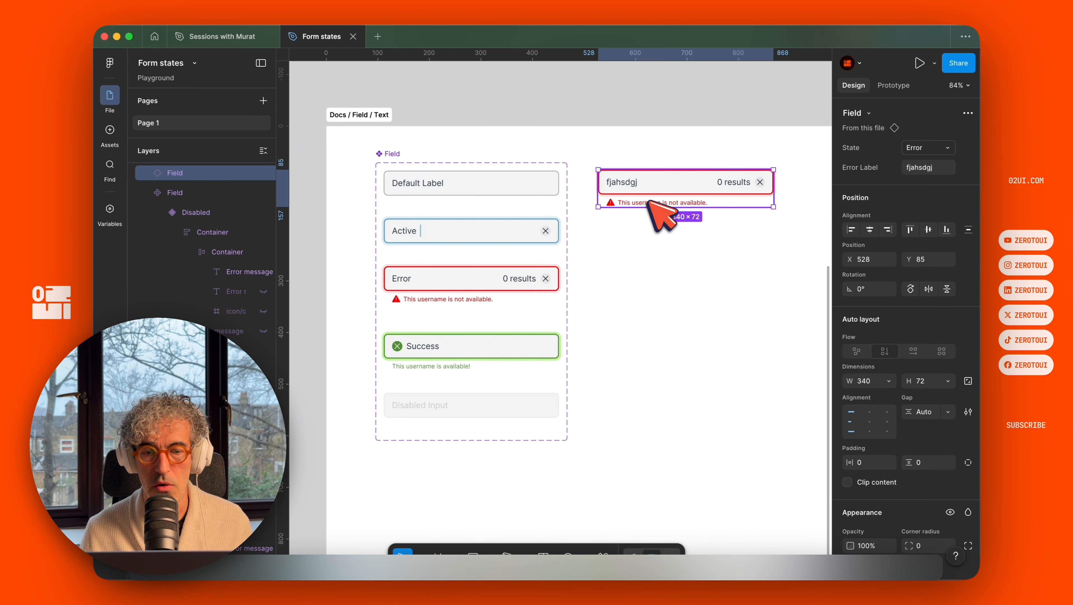
pyautogui.press('super+z')
pyautogui.click(651, 92)
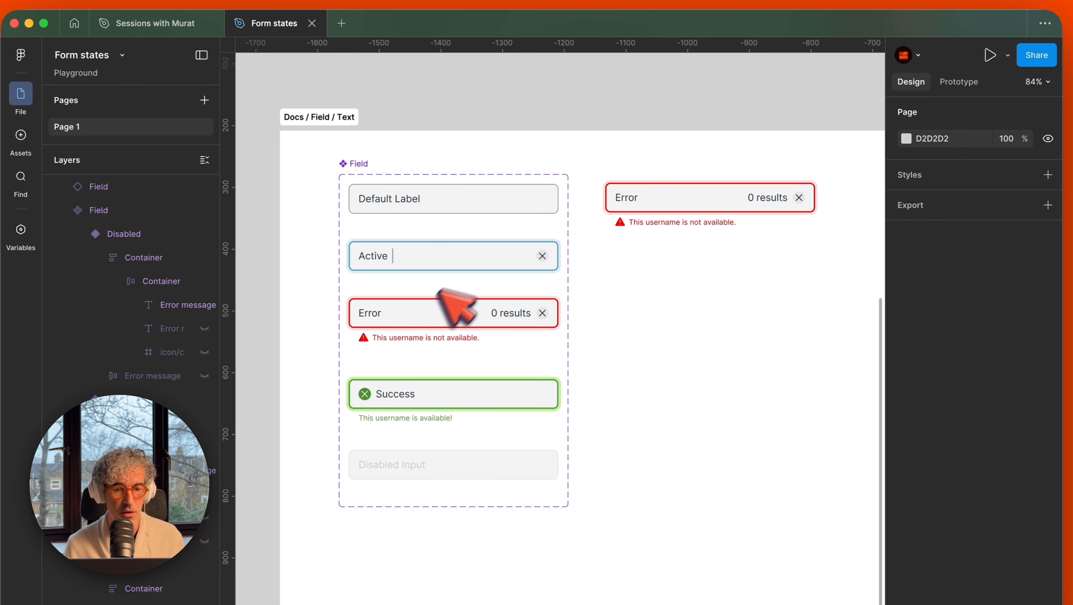
# Step: Create a text property named Results with the value 0 for the result count in the error variant
pyautogui.keyDown('super'); pyautogui.click(476, 338); pyautogui.keyUp('super')
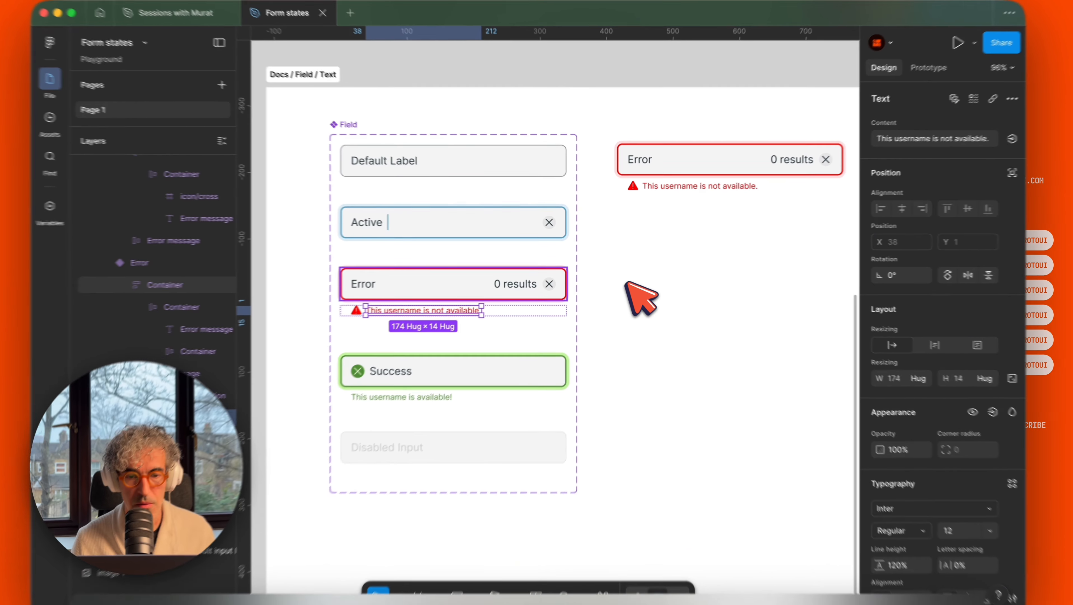
pyautogui.click(622, 278)
pyautogui.click(507, 280)
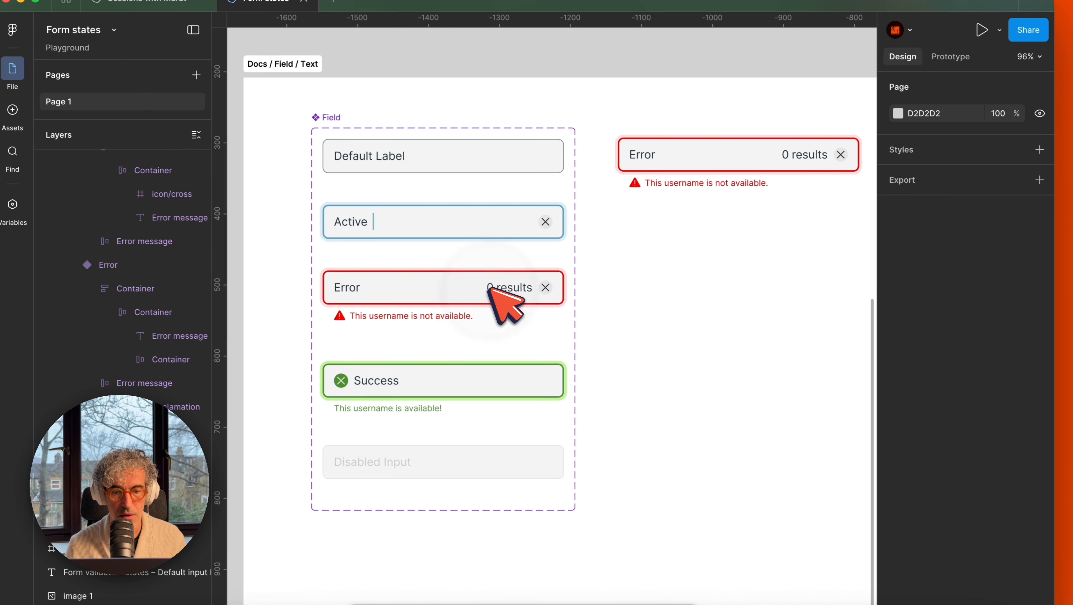
pyautogui.keyDown('super'); pyautogui.click(490, 288); pyautogui.keyUp('super')
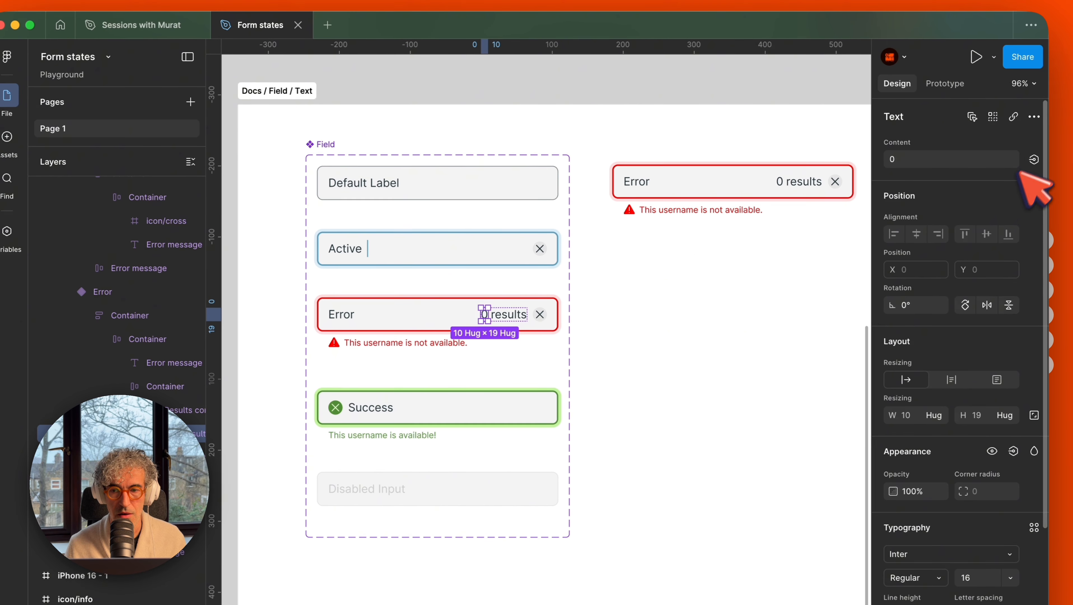
pyautogui.click(1033, 160)
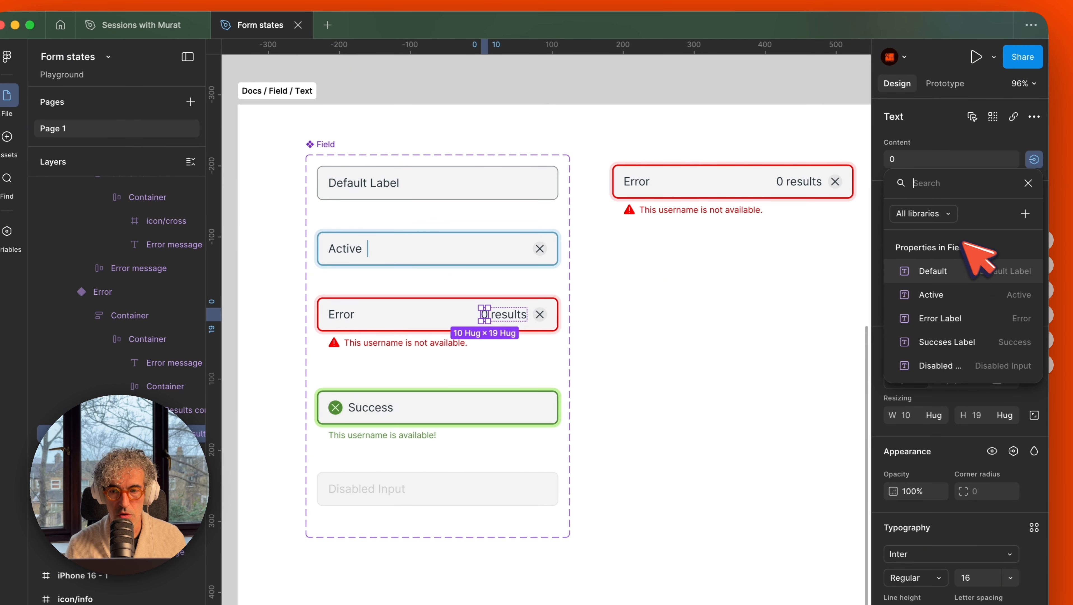
pyautogui.click(1025, 213)
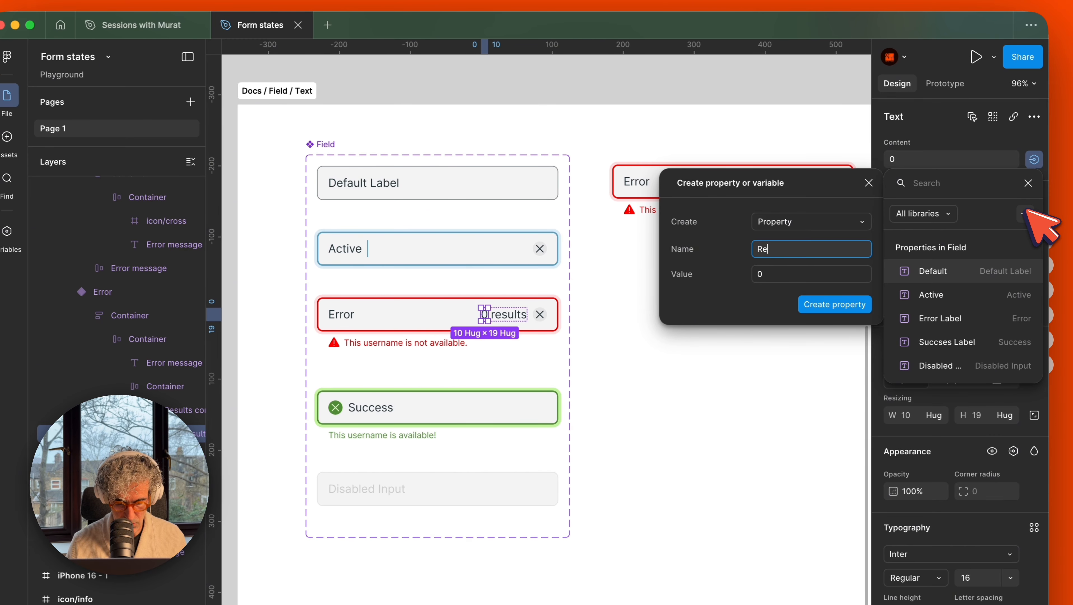
pyautogui.write('Results')
pyautogui.press('Return')
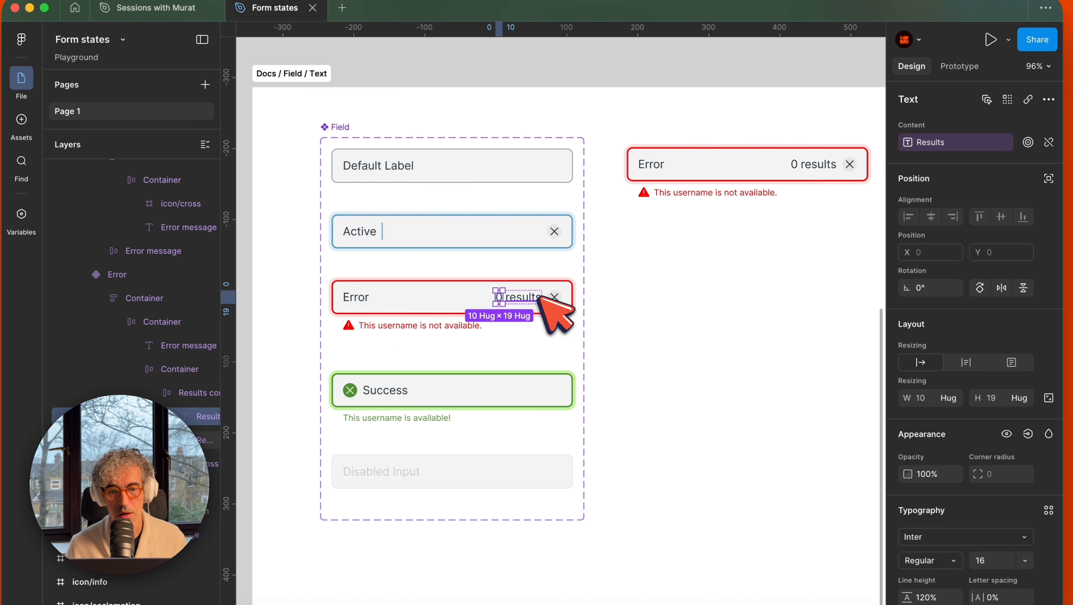
# Step: Create a text property named Error Message for the "This username is not available." text under the error variant
pyautogui.click(400, 326)
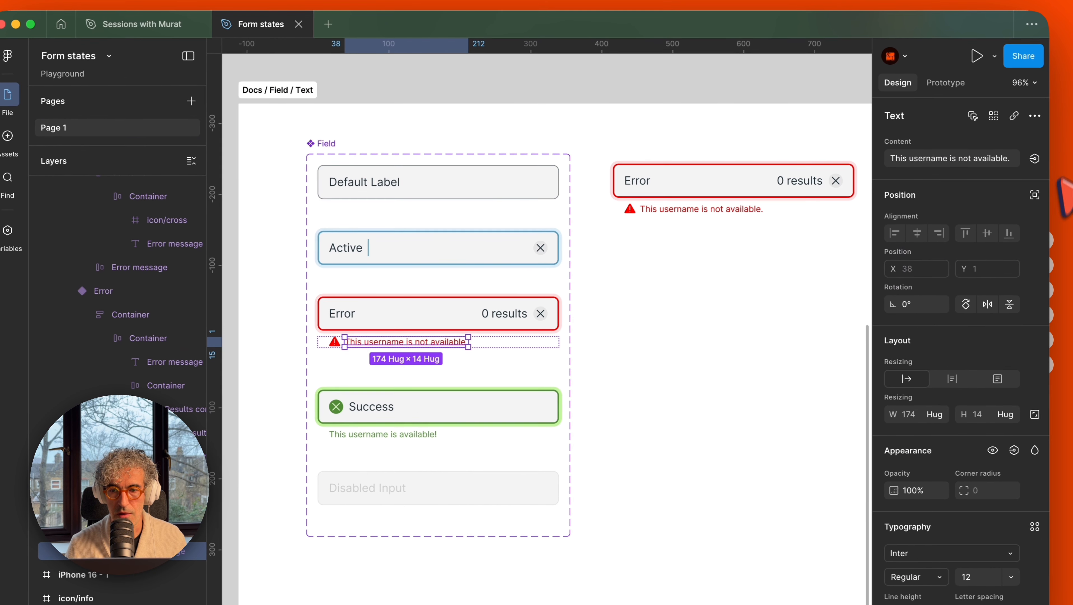
pyautogui.click(1034, 159)
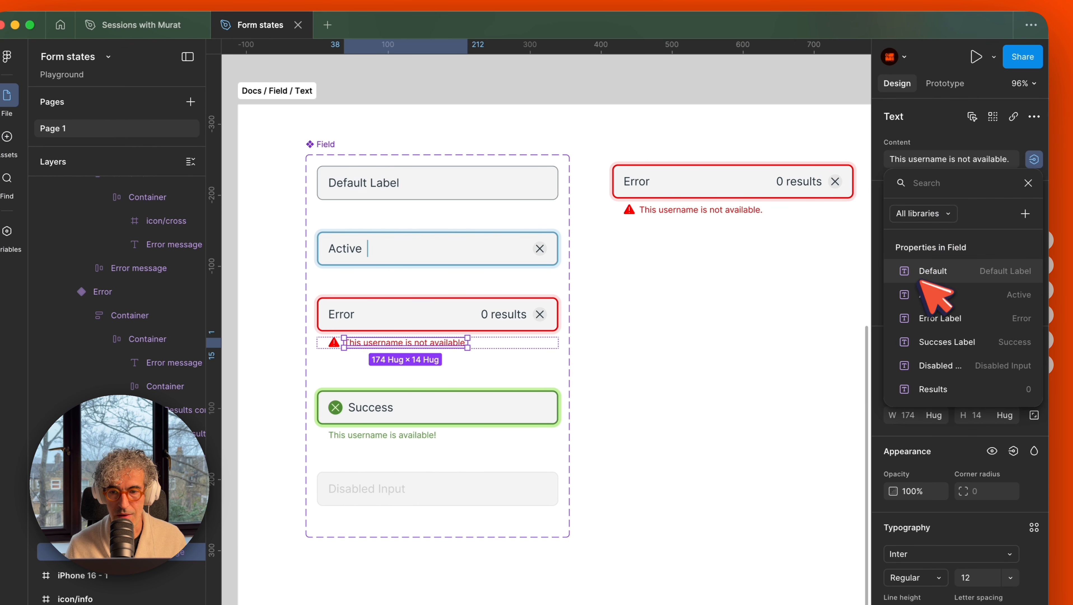
pyautogui.click(1025, 213)
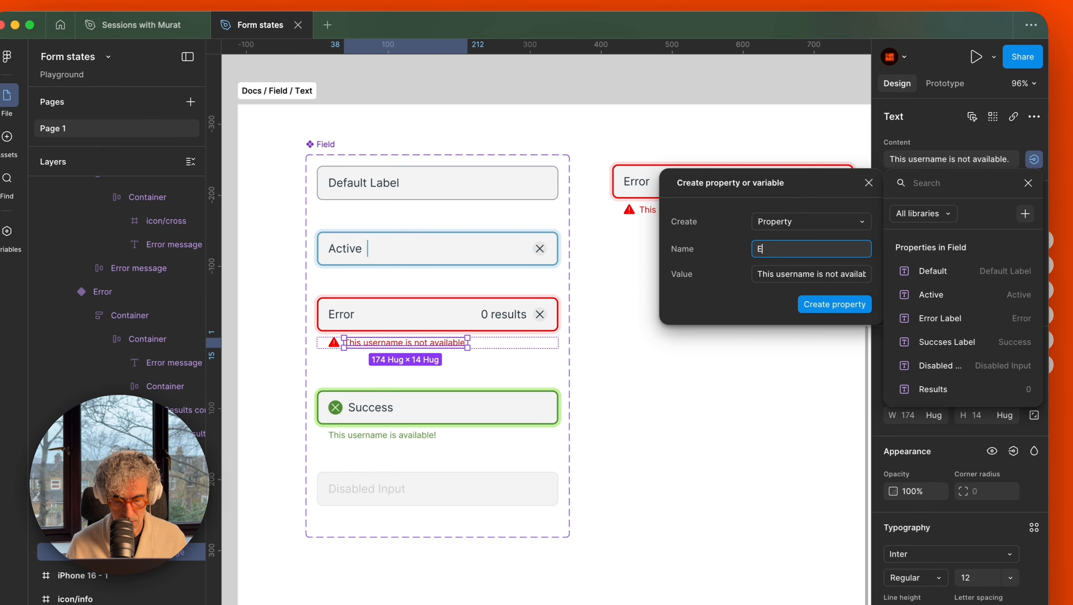
pyautogui.write('Error Message')
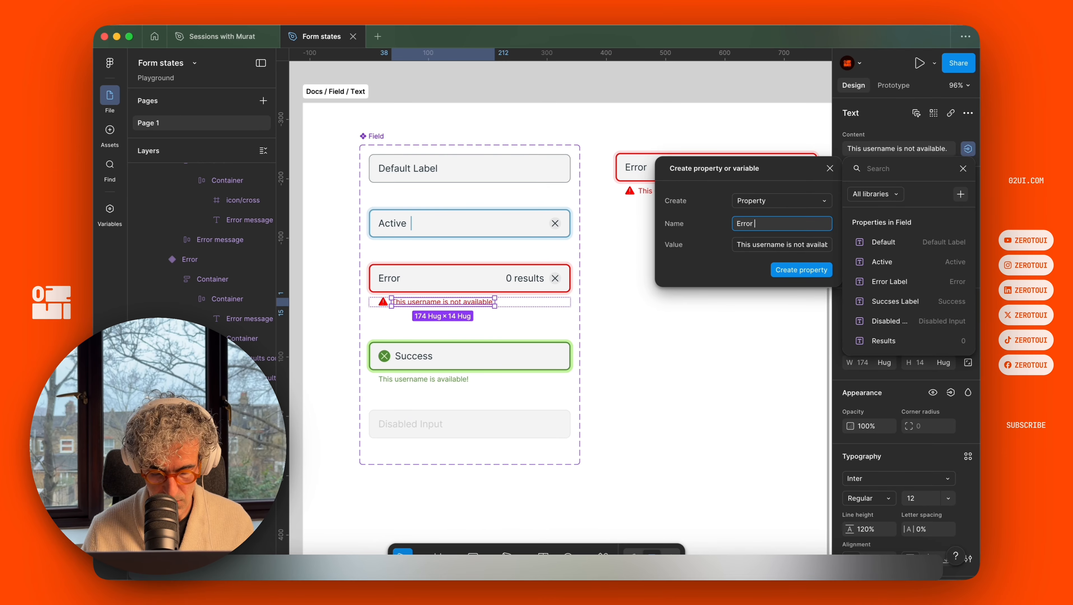
pyautogui.press('Return')
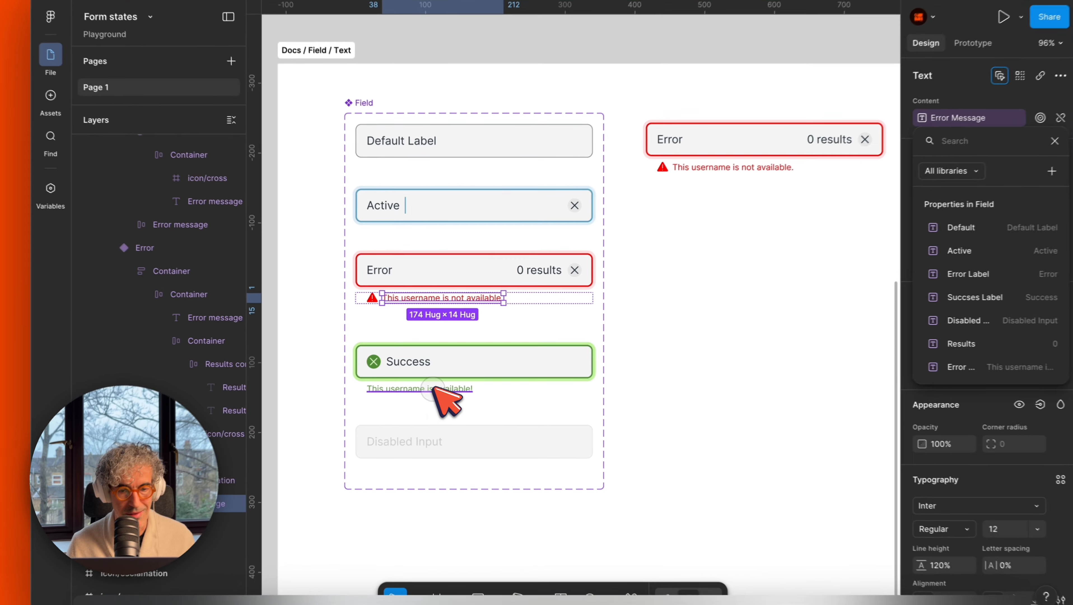
# Step: Create a text property named Success Message for the "This username is available!" text under the success variant and deselect it
pyautogui.keyDown('super'); pyautogui.click(427, 379); pyautogui.keyUp('super')
pyautogui.keyDown('super'); pyautogui.click(423, 389); pyautogui.keyUp('super')
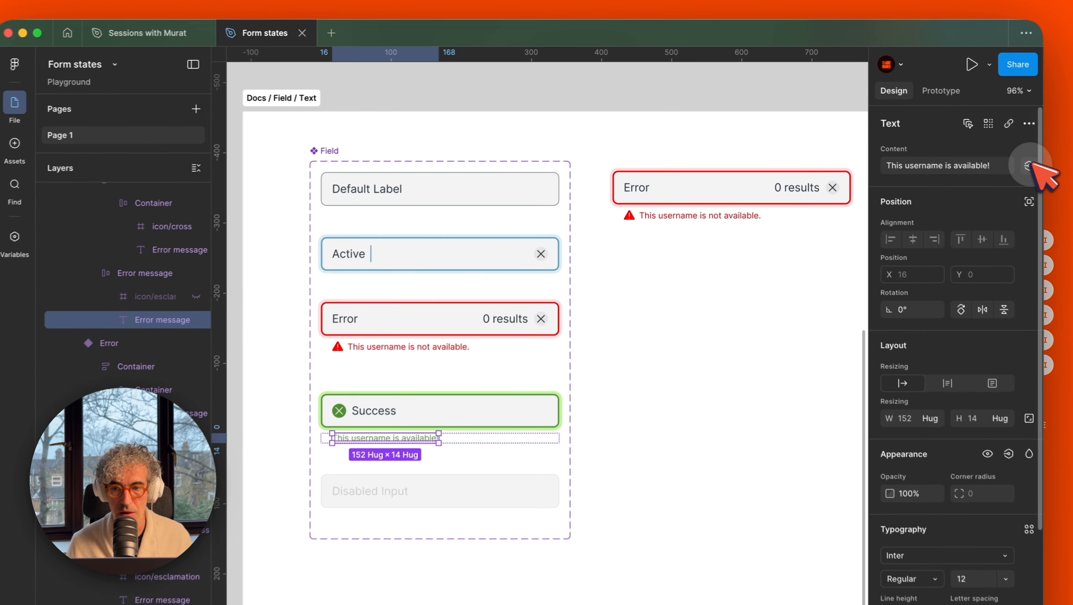
pyautogui.click(968, 148)
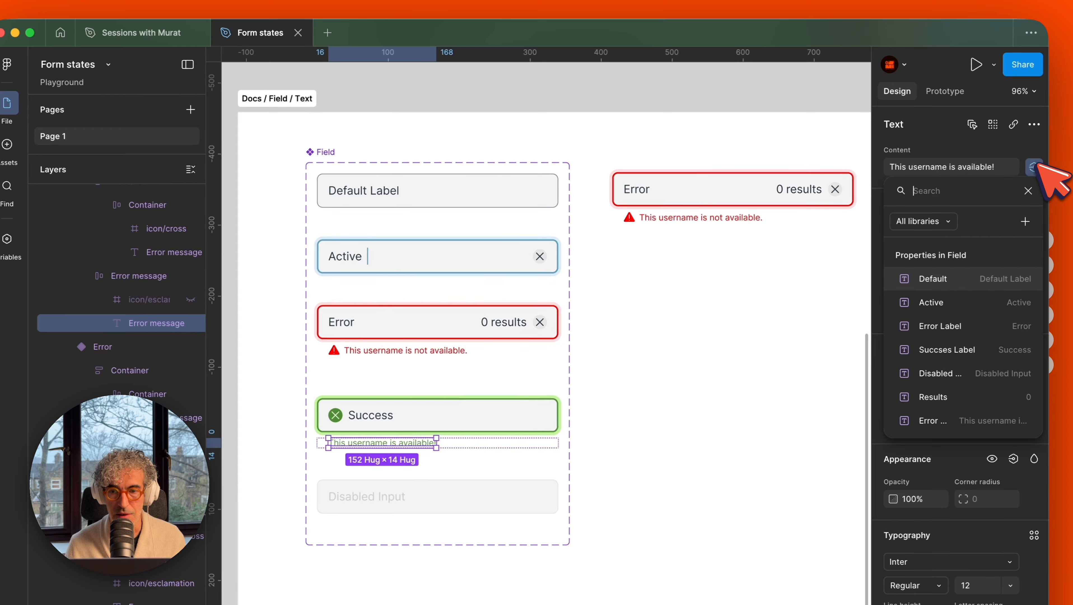
pyautogui.click(1025, 220)
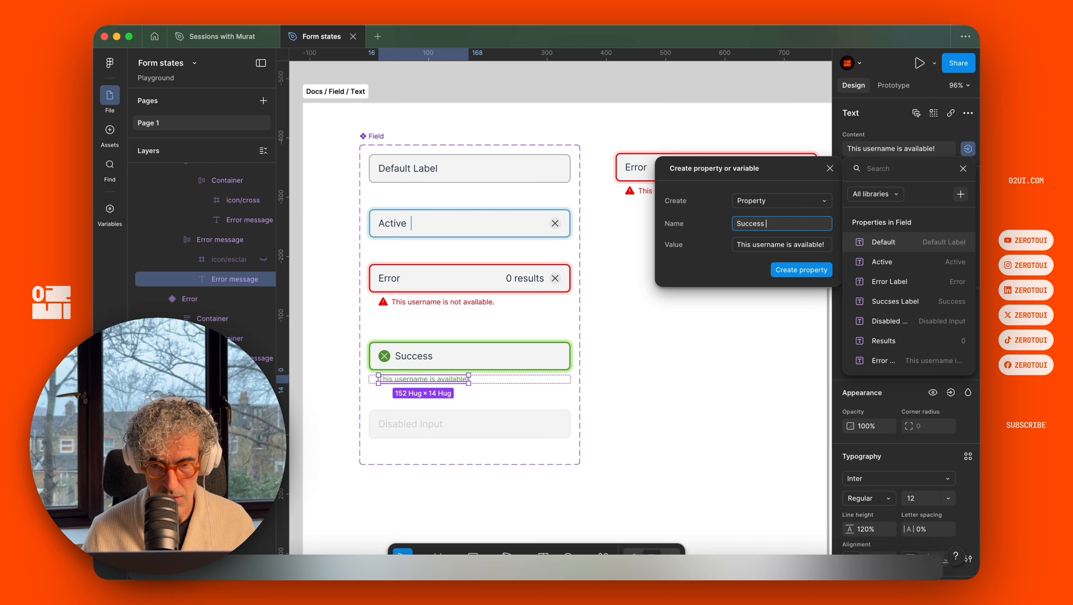
pyautogui.press('BackSpace')
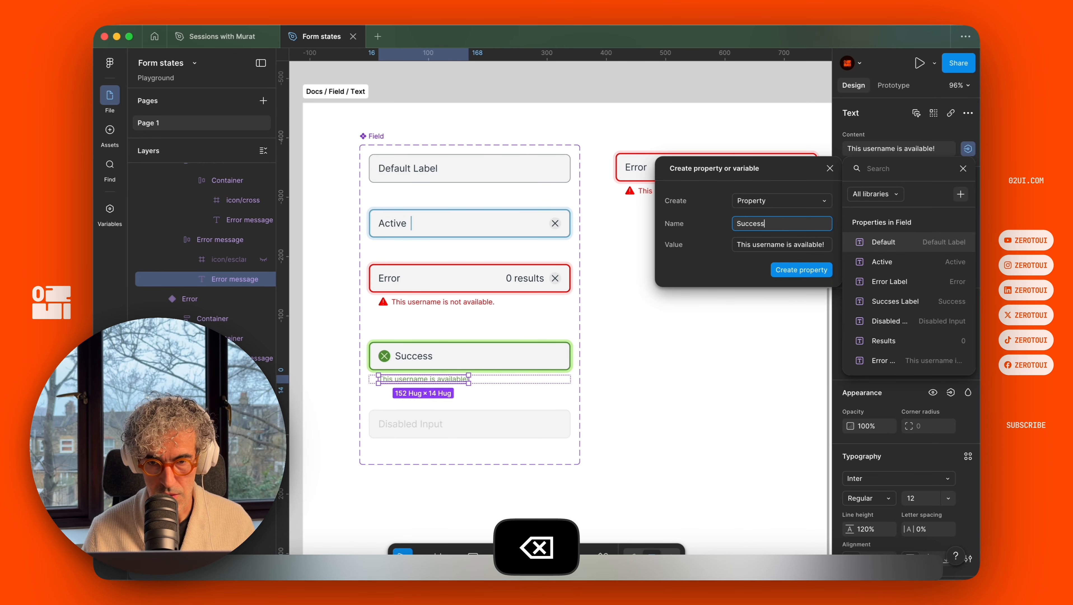
pyautogui.write('Messa')
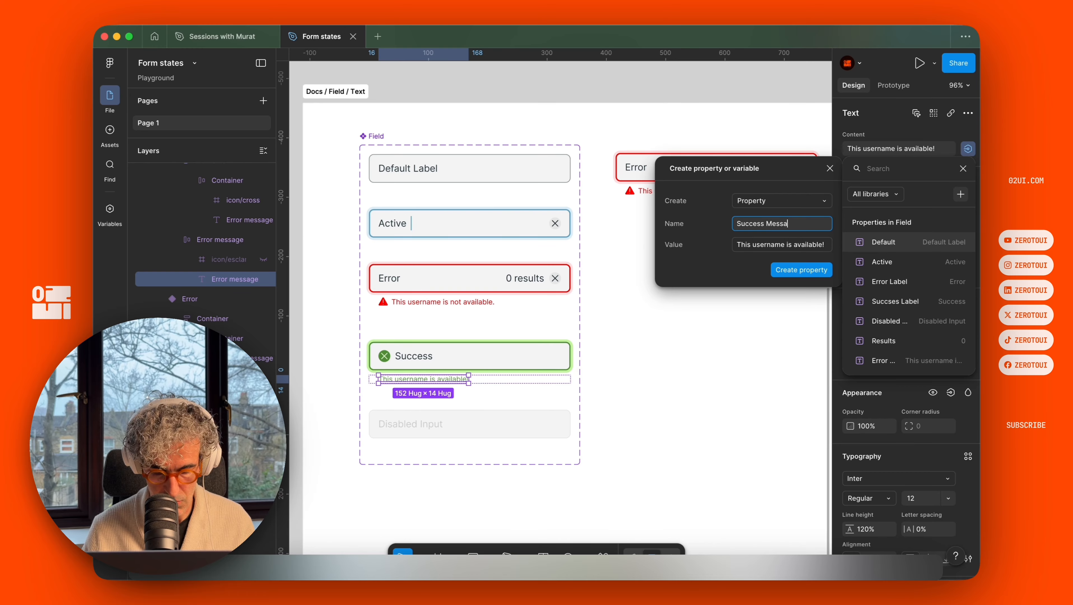
pyautogui.write('ge')
pyautogui.press('Return')
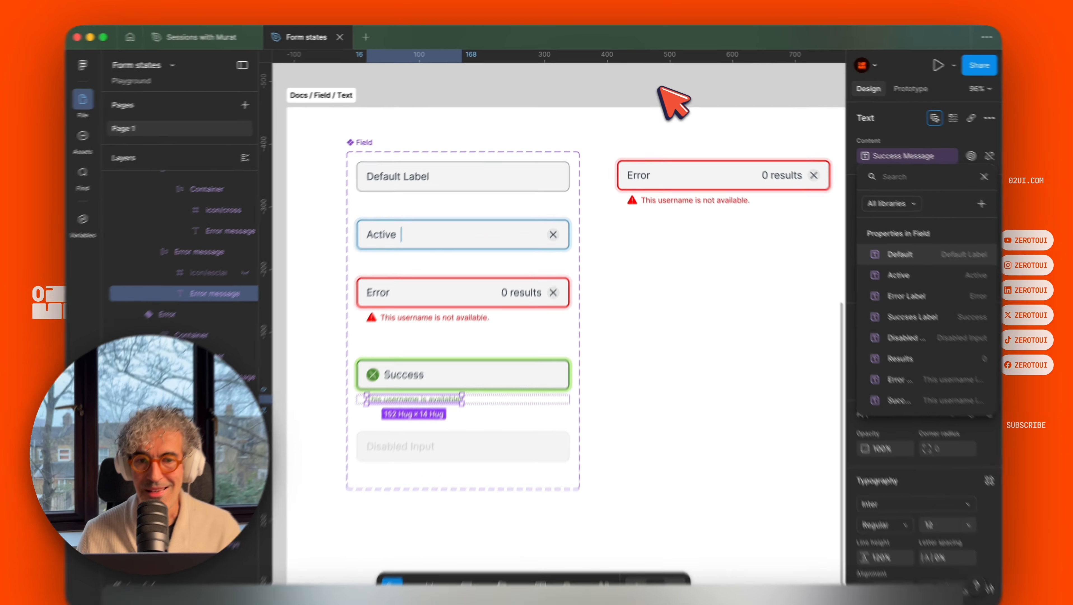
pyautogui.click(657, 76)
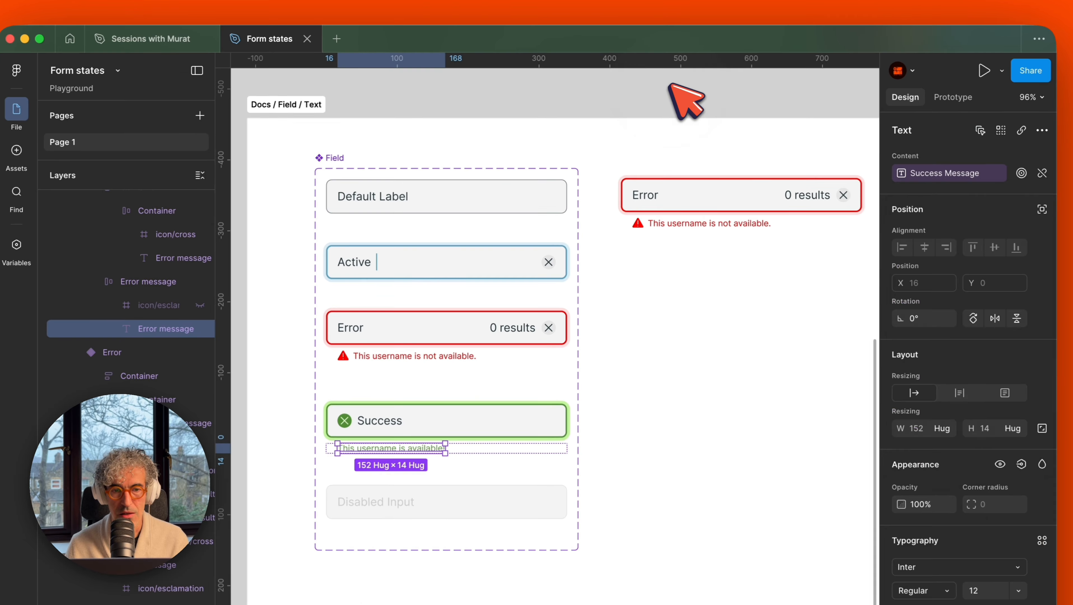
# Step: Set the state of the Field instance beside the component set to Default
pyautogui.click(698, 188)
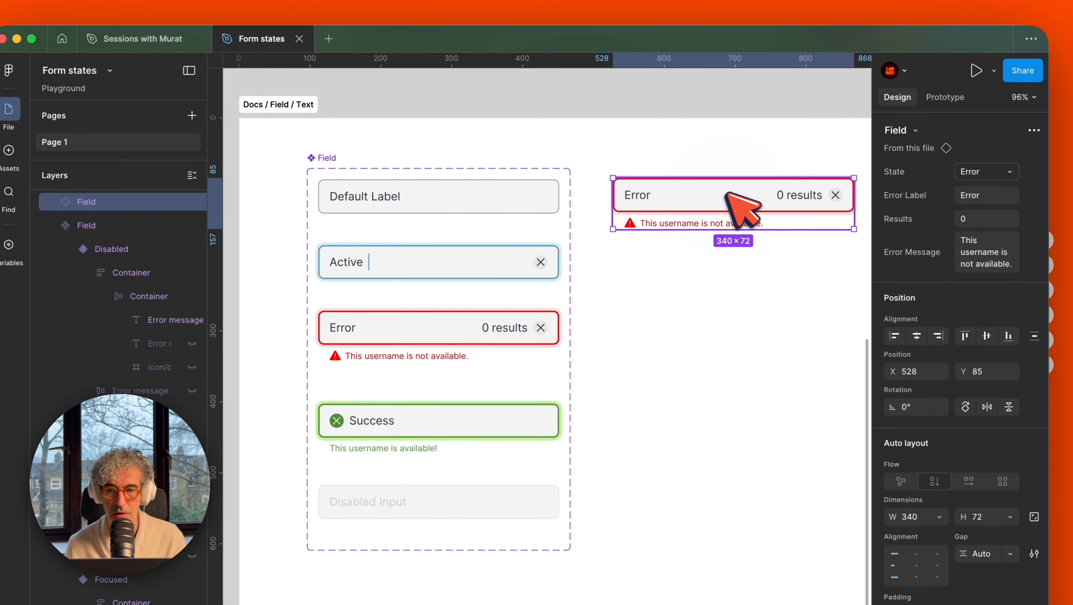
pyautogui.click(998, 171)
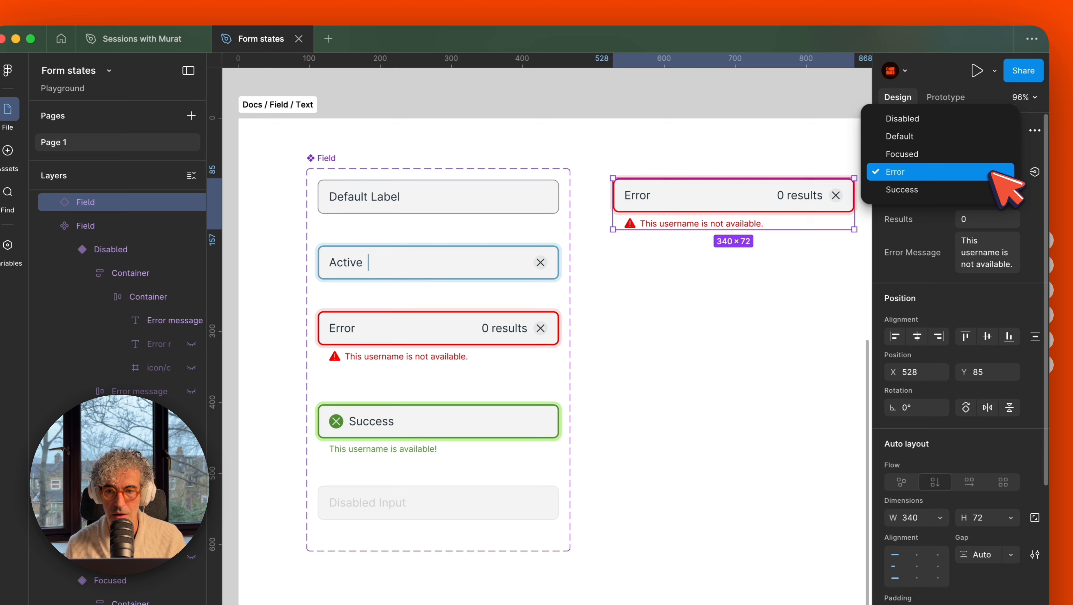
pyautogui.click(943, 135)
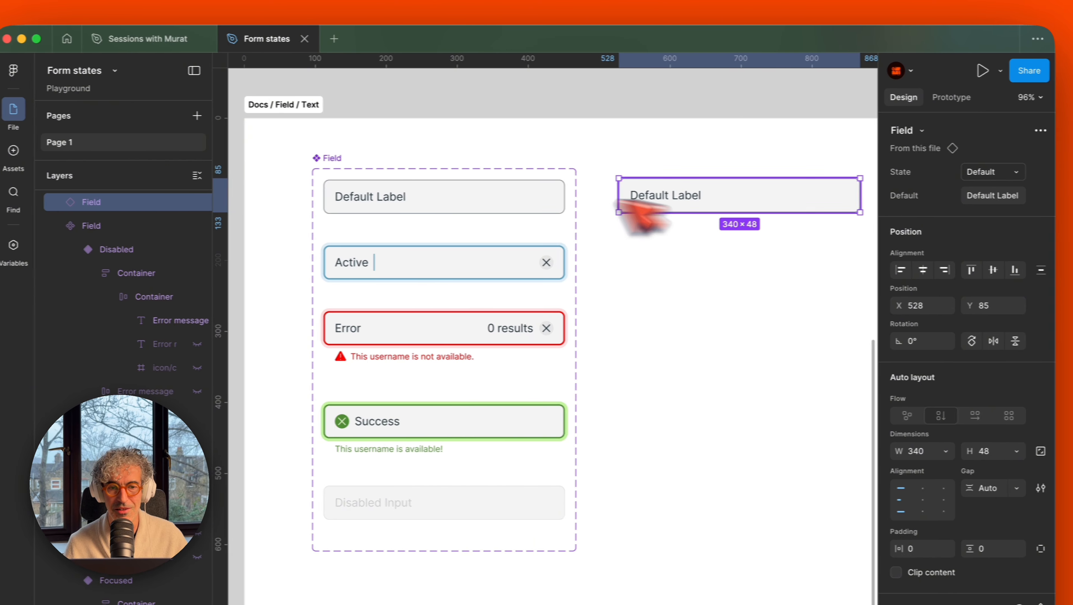
# Step: Examine the Field component set's property list, the text properties linked to the variant labels, and the success variant's icon
pyautogui.click(357, 160)
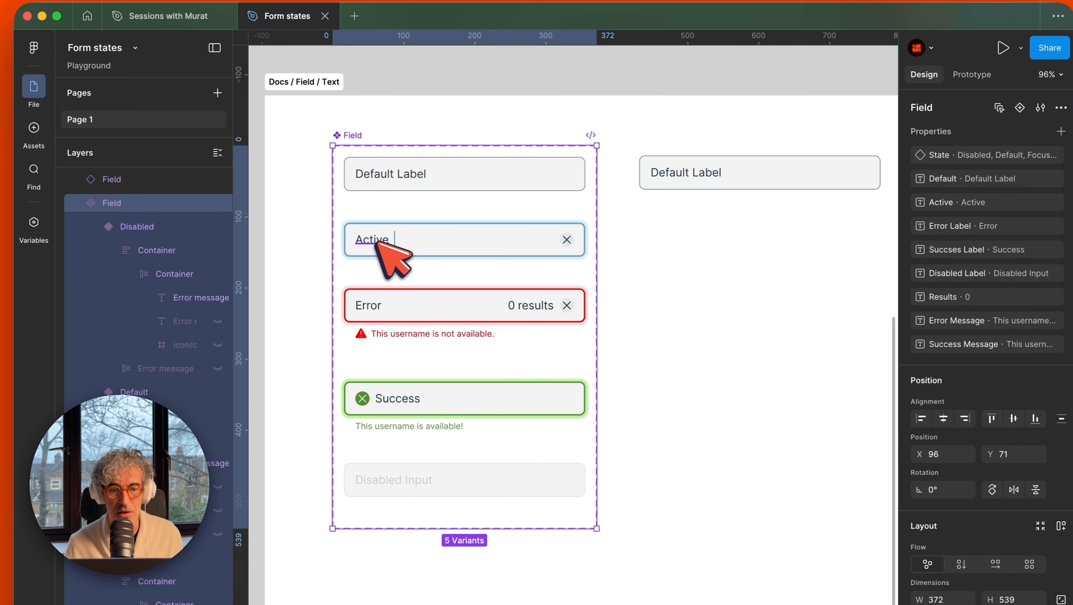
pyautogui.keyDown('super'); pyautogui.click(373, 240); pyautogui.keyUp('super')
pyautogui.click(371, 304)
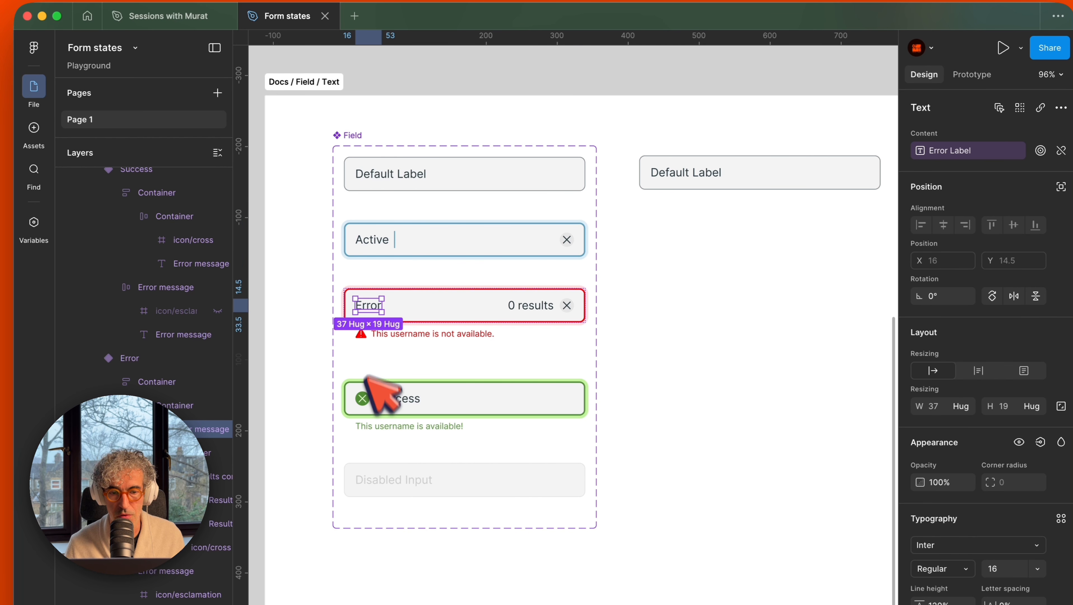
pyautogui.click(401, 398)
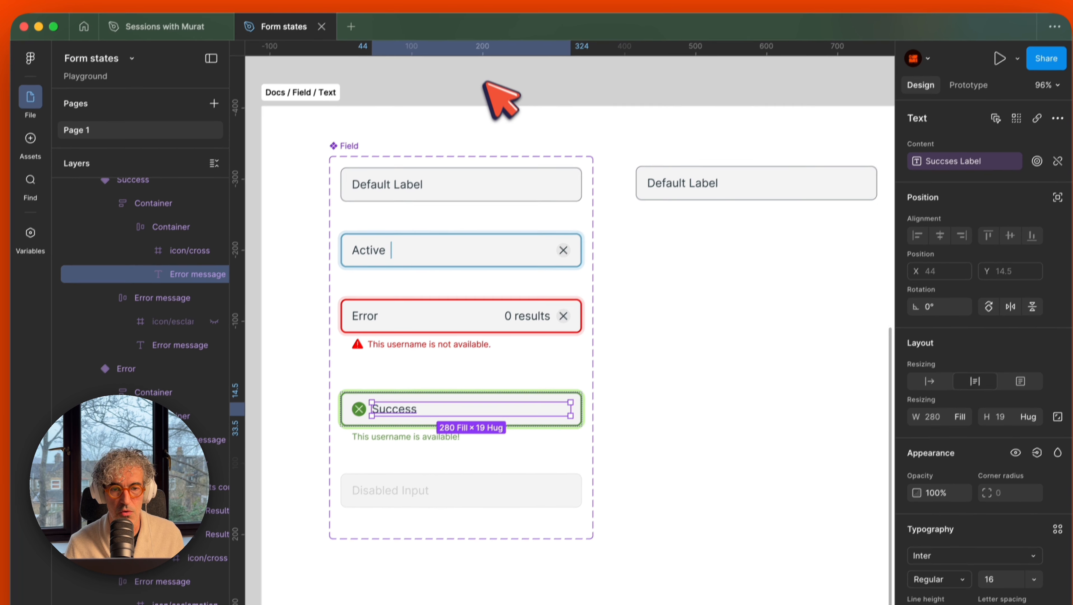
pyautogui.click(507, 81)
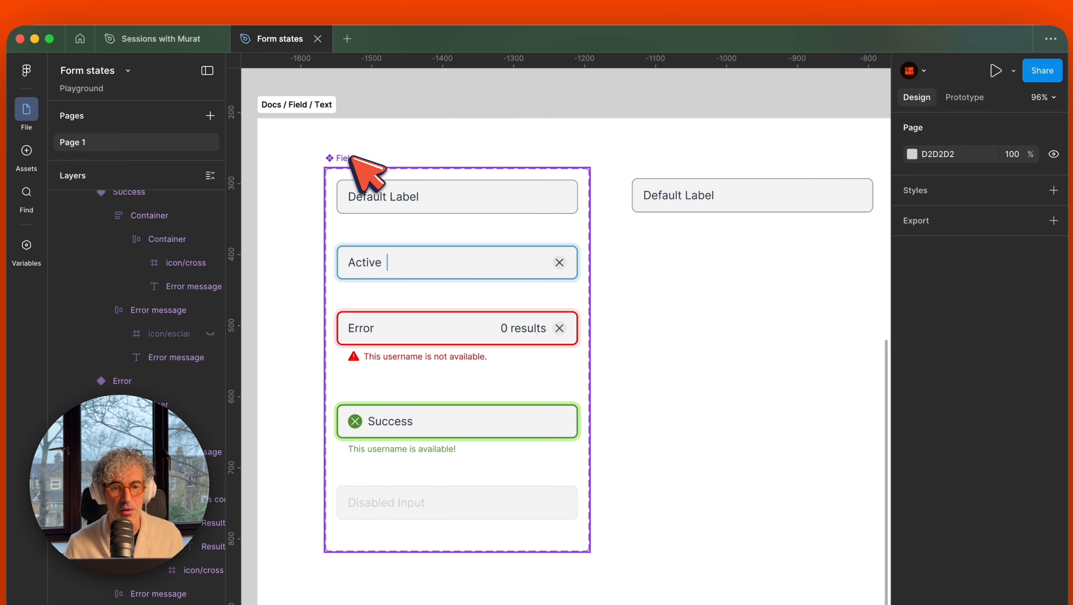
pyautogui.click(449, 169)
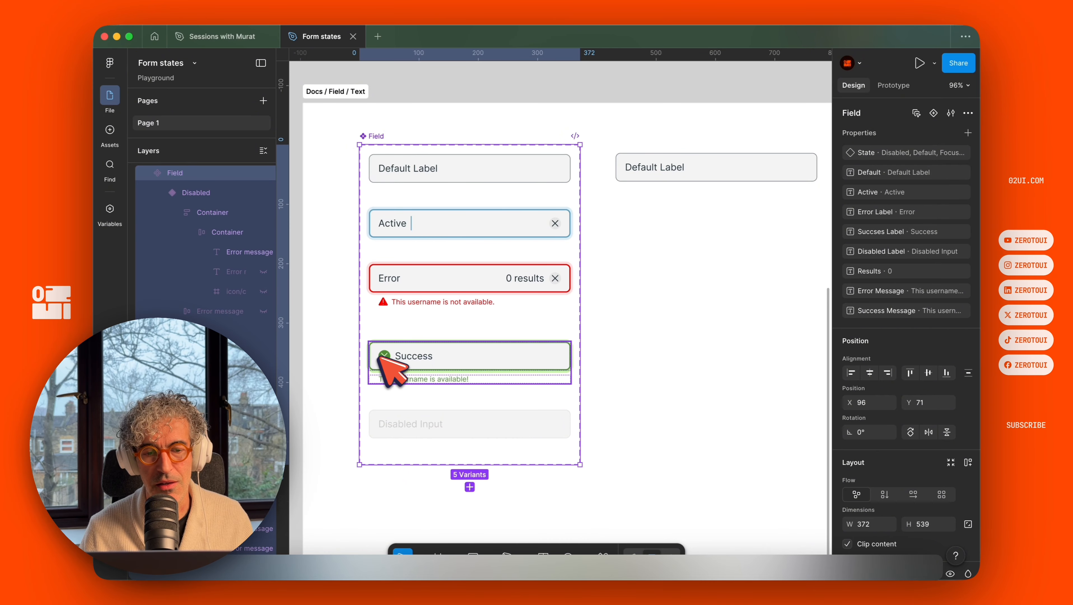
pyautogui.click(349, 354)
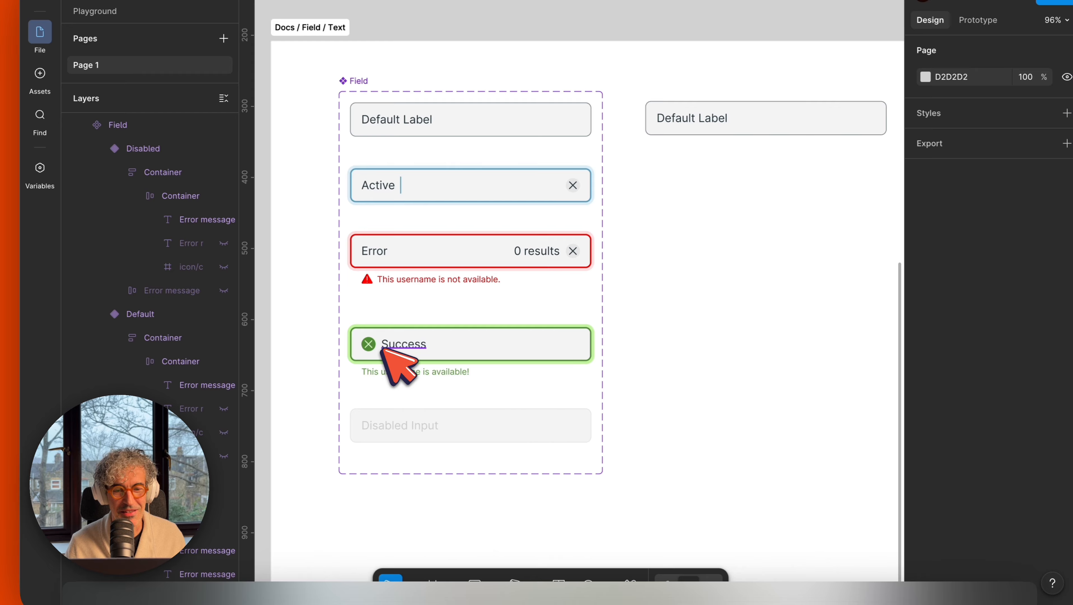
pyautogui.scroll(5, 383, 350)
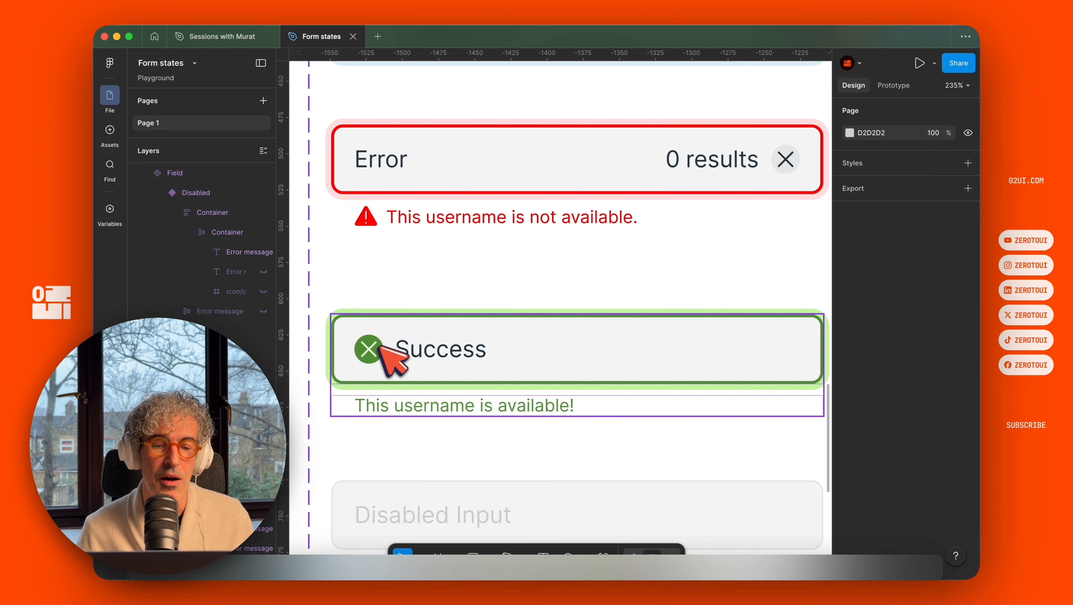
pyautogui.scroll(-5, 503, 343)
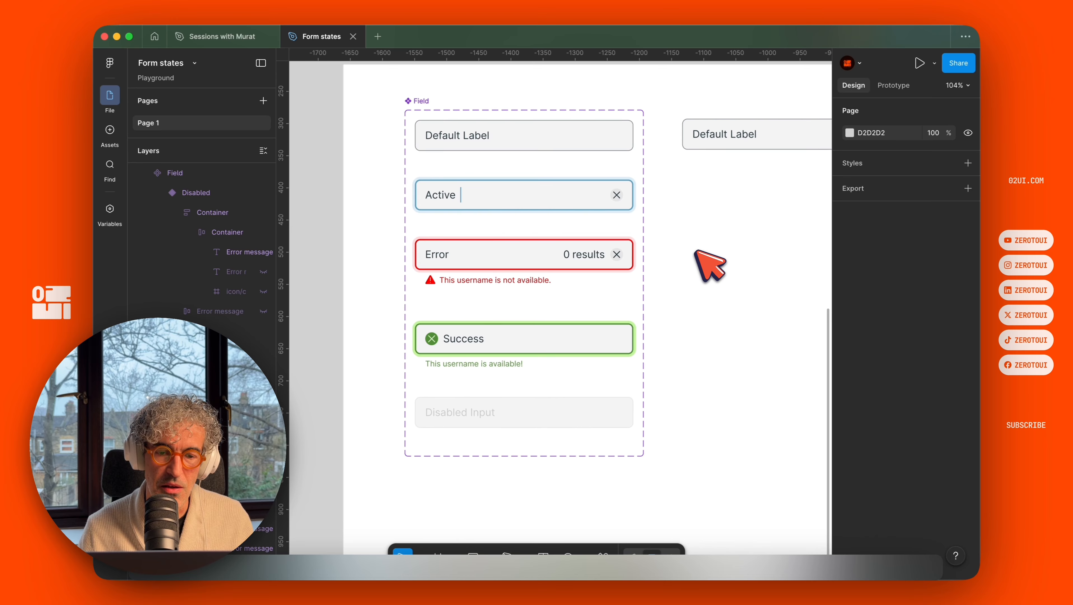
pyautogui.scroll(1, 695, 251)
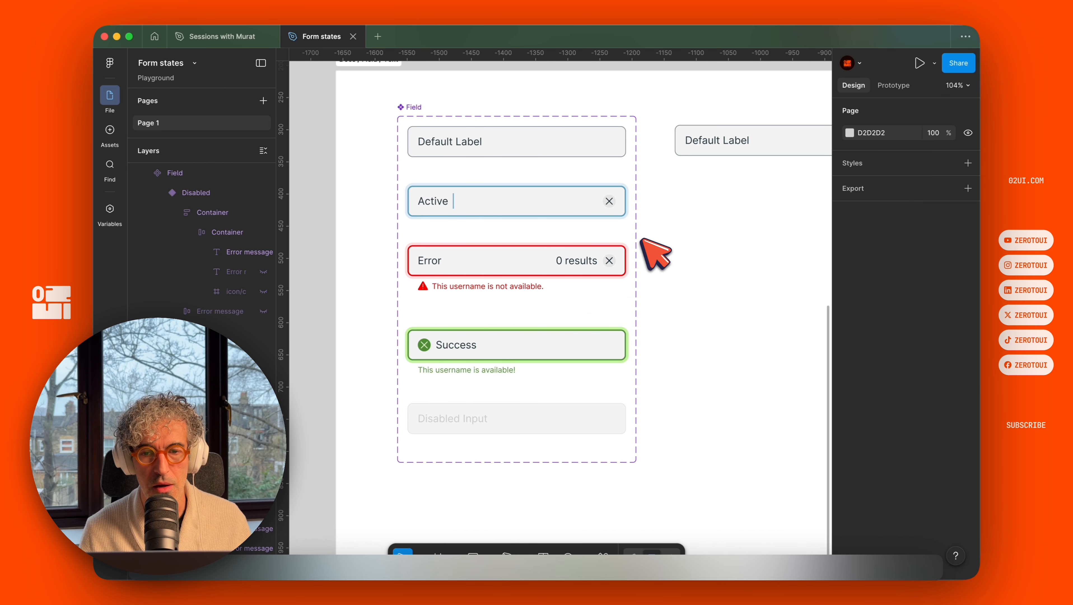
# Step: Copy the four icon frames above the form validation reference and paste them into the Docs / Field / Text section, below the Field instance
pyautogui.scroll(-10, 647, 247)
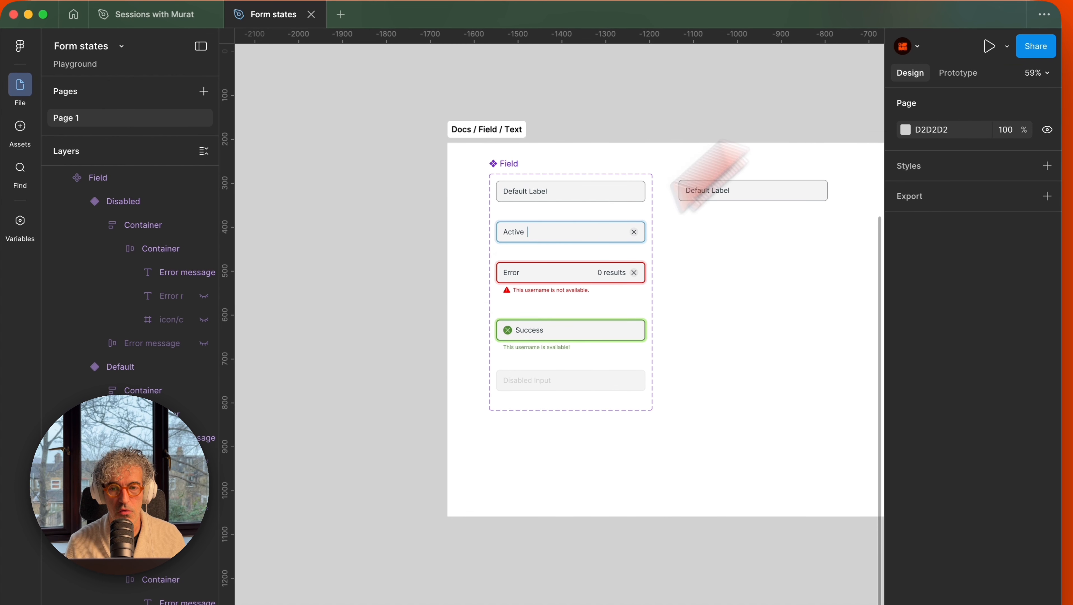
pyautogui.hscroll(-3, 568, 200)
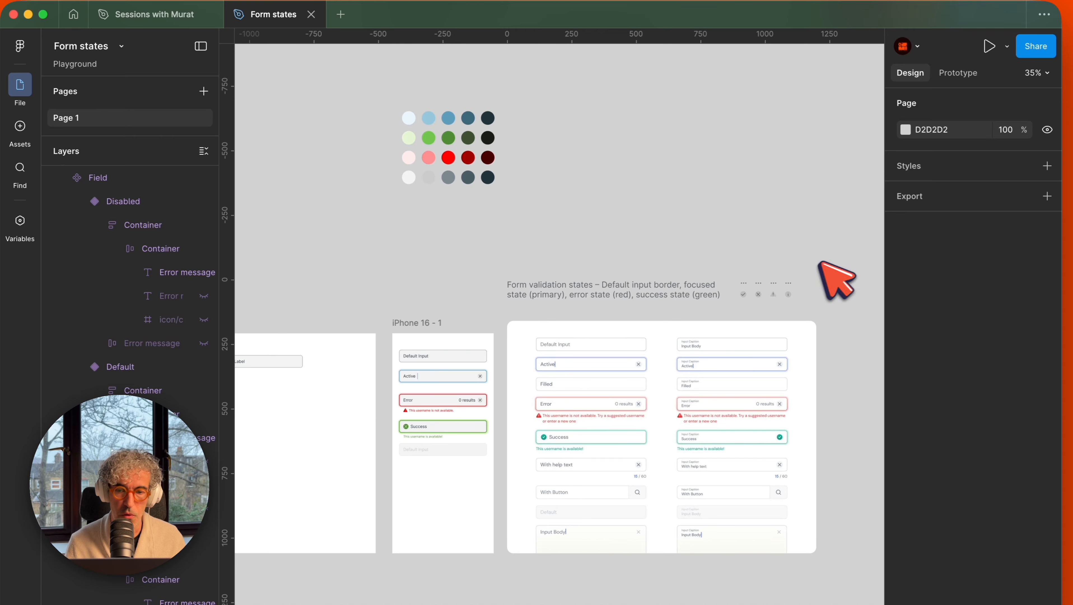
pyautogui.click(756, 303)
pyautogui.press('cmd+c')
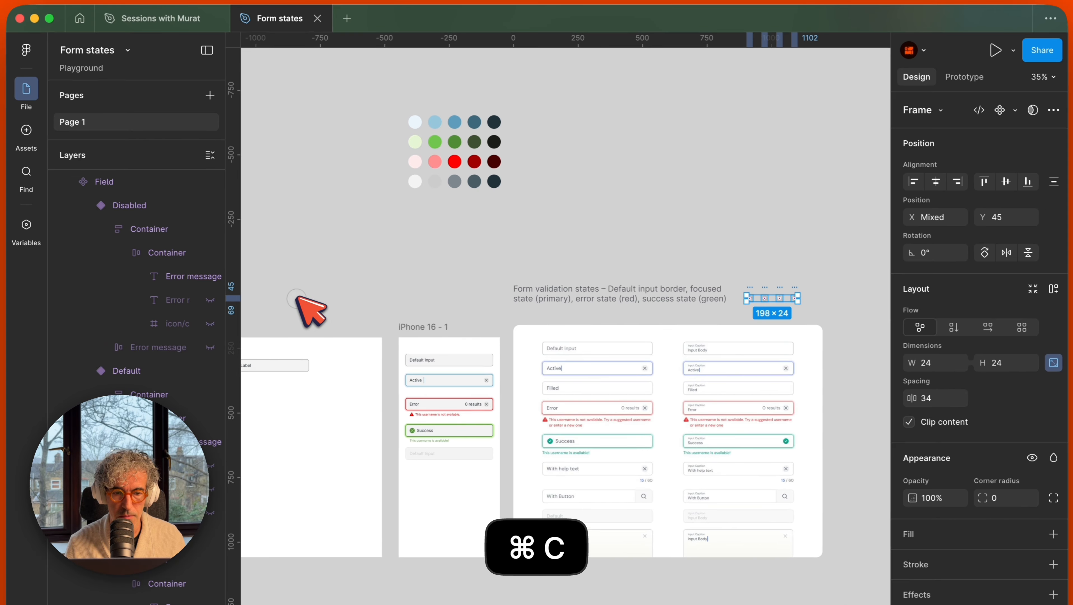
pyautogui.click(583, 136)
pyautogui.hscroll(-5, 567, 261)
pyautogui.scroll(5, 541, 263)
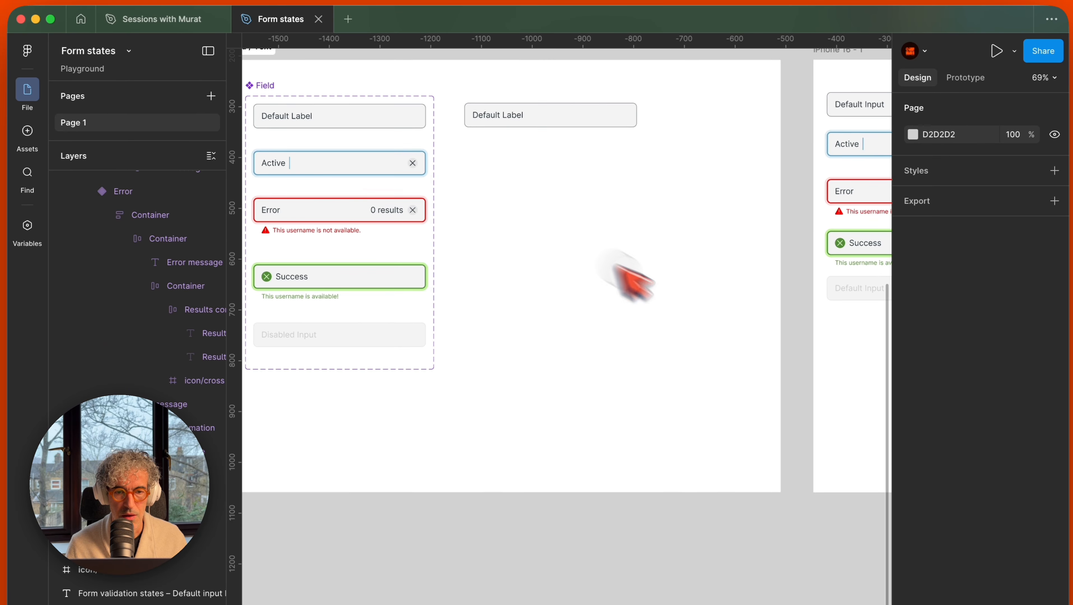
pyautogui.rightClick(630, 263)
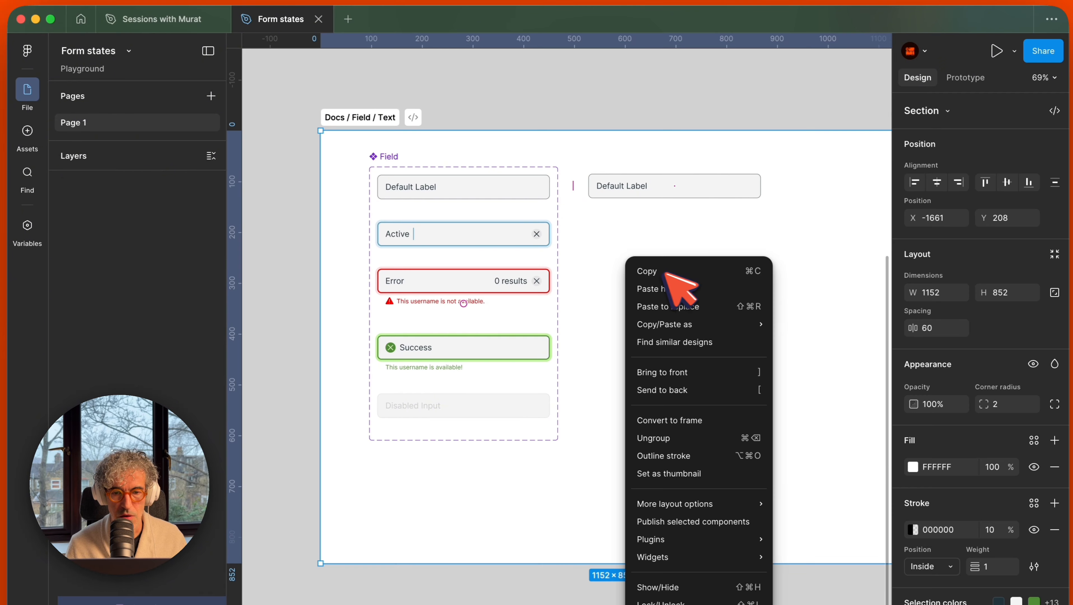
pyautogui.click(668, 290)
pyautogui.scroll(5, 694, 297)
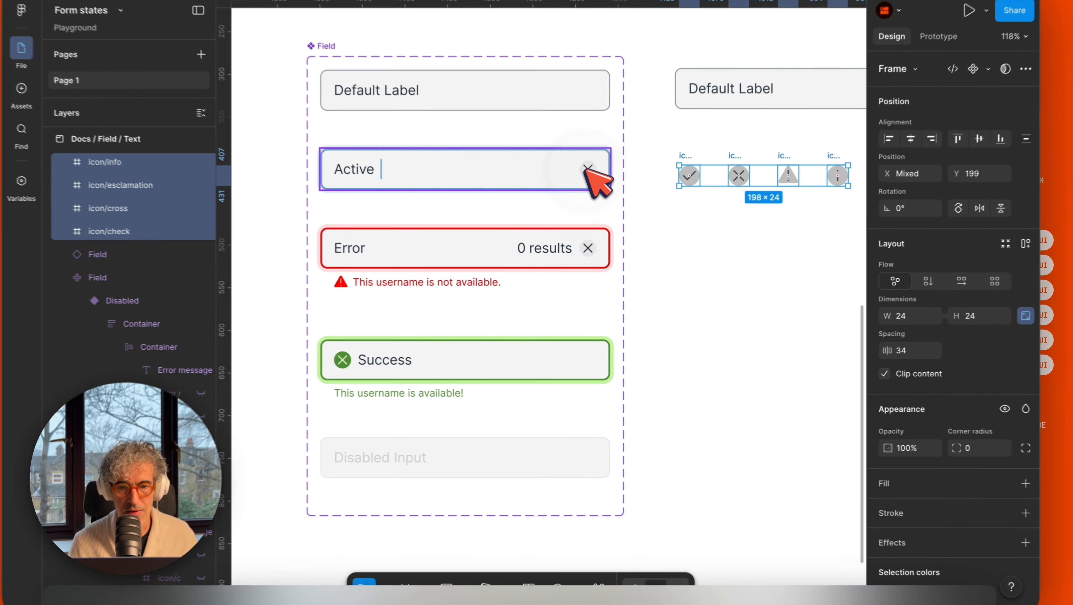
# Step: Check the colours of the Active variant's close icon and apply Gray/900 to the 444444 colour of the four pasted icons
pyautogui.doubleClick(586, 170)
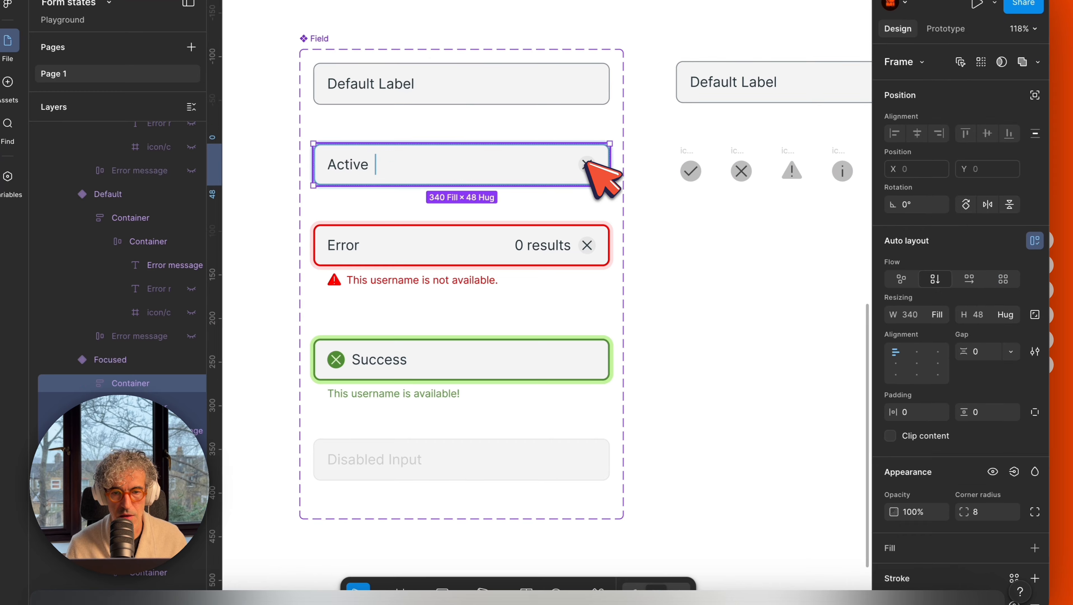
pyautogui.doubleClick(589, 165)
pyautogui.doubleClick(589, 164)
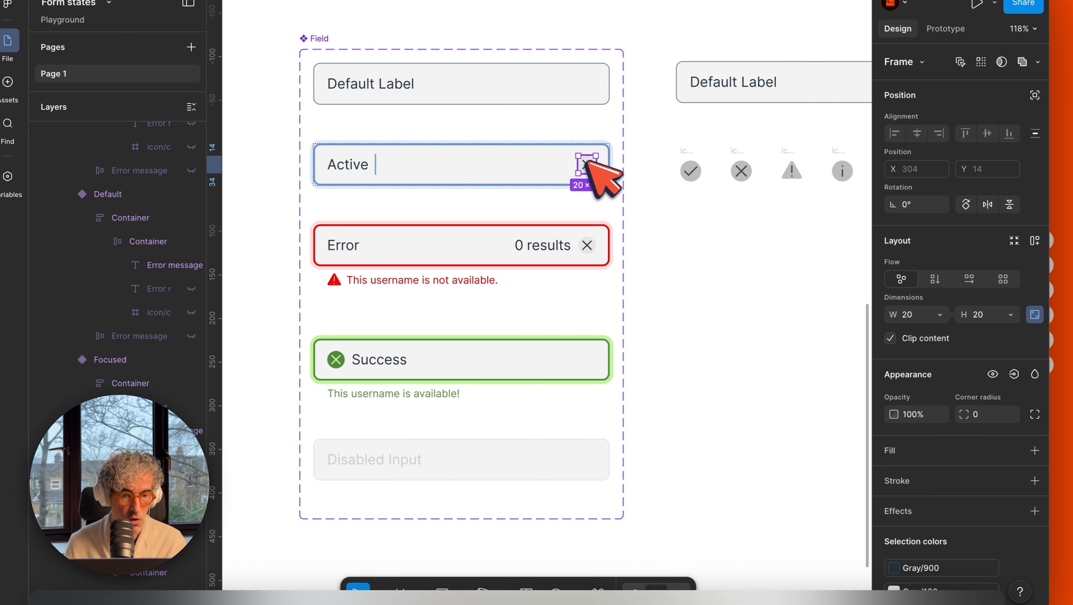
pyautogui.scroll(-3, 970, 417)
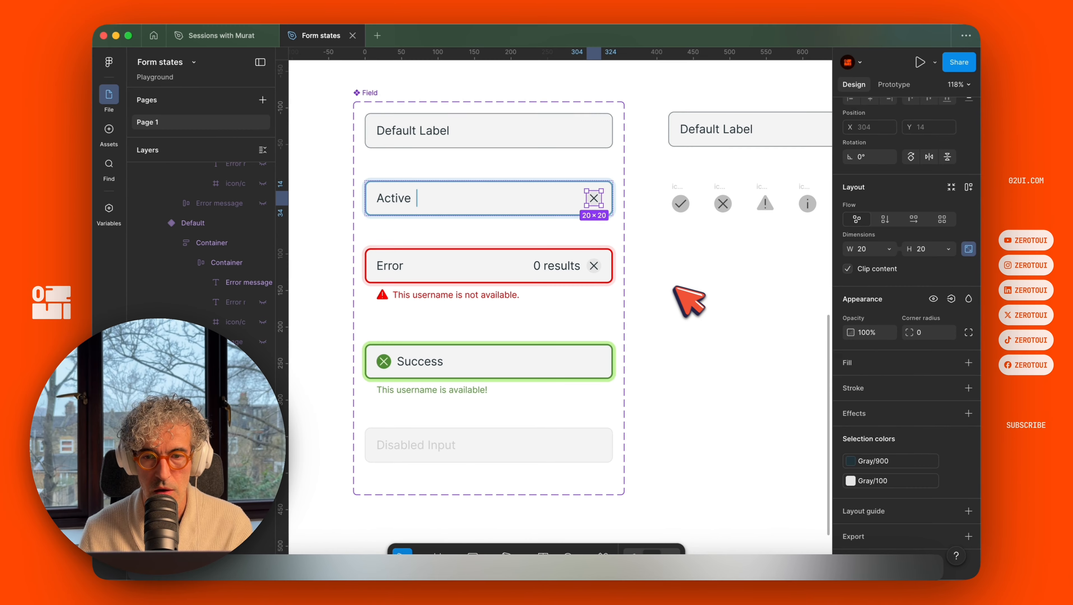
pyautogui.hscroll(5, 681, 220)
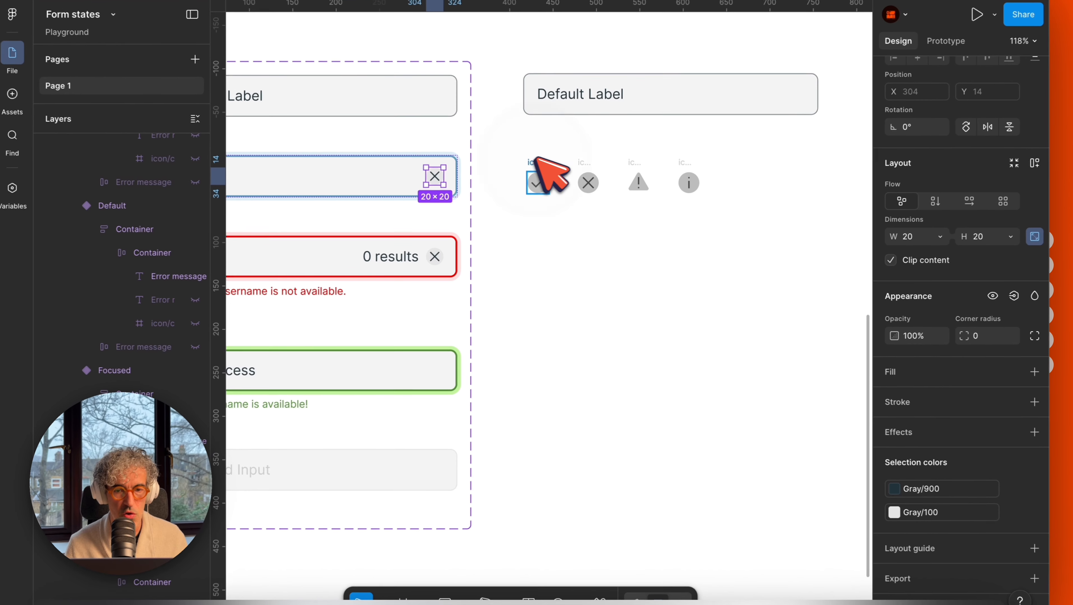
pyautogui.click(551, 205)
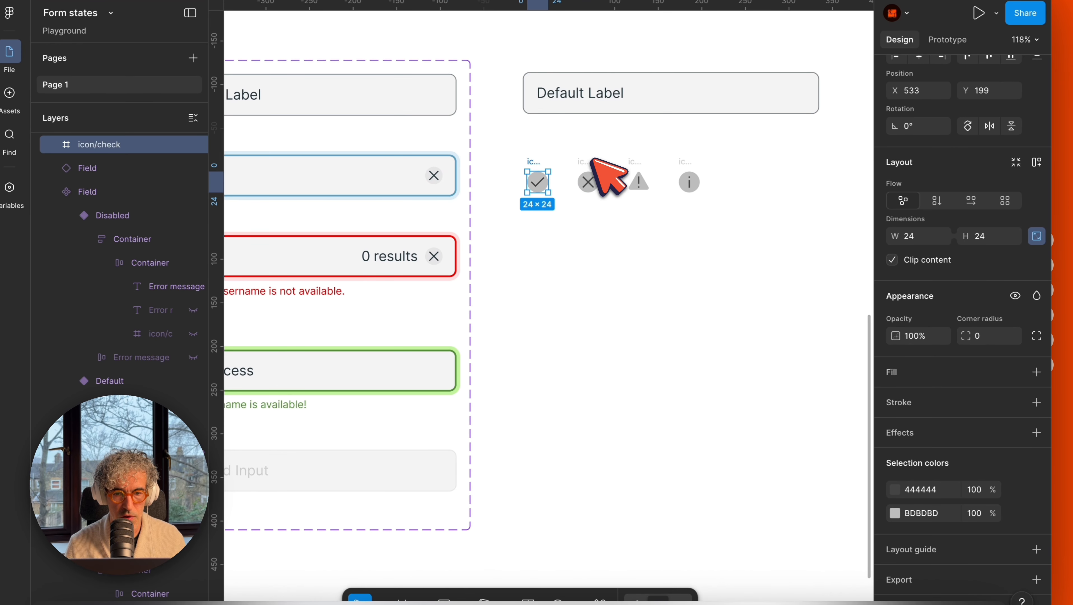
pyautogui.keyDown('shift'); pyautogui.click(588, 181); pyautogui.keyUp('shift')
pyautogui.keyDown('shift'); pyautogui.click(638, 181); pyautogui.keyUp('shift')
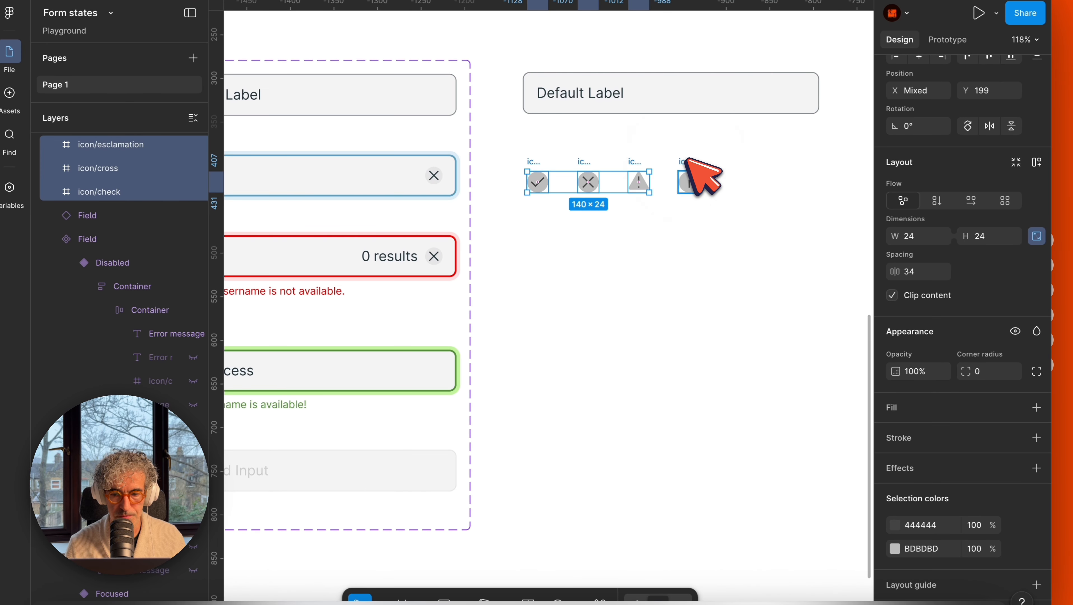
pyautogui.keyDown('shift'); pyautogui.click(686, 160); pyautogui.keyUp('shift')
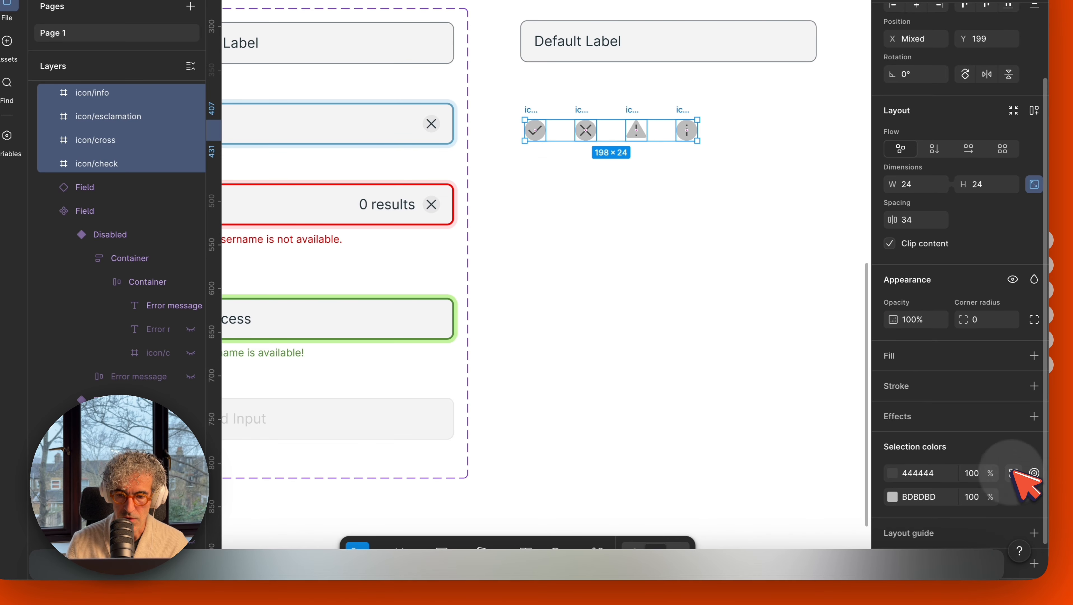
pyautogui.click(1013, 473)
pyautogui.scroll(-10, 839, 449)
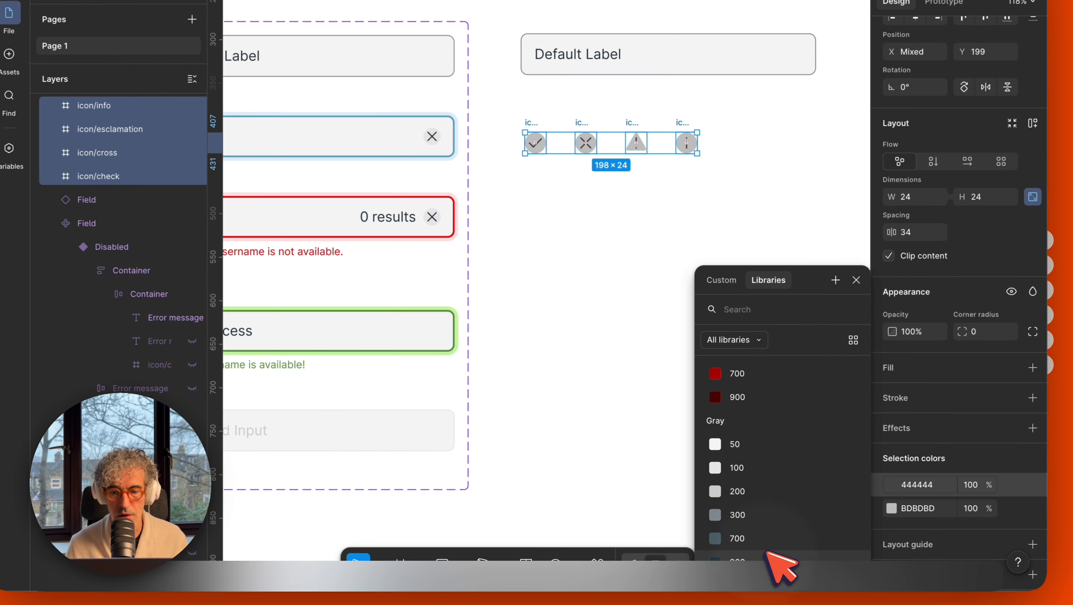
pyautogui.click(768, 555)
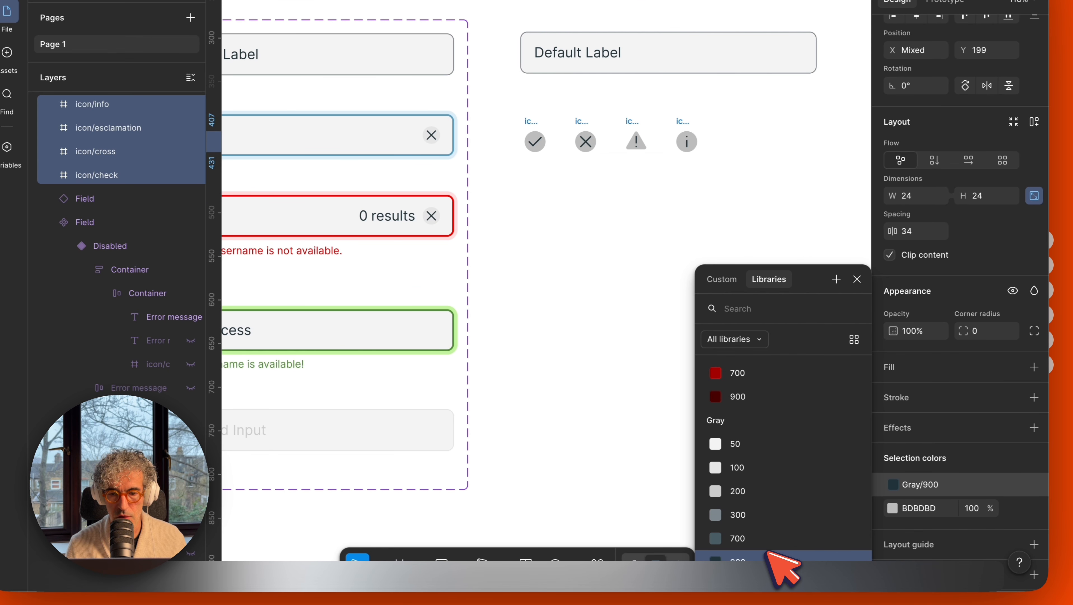
# Step: Apply Gray/100 to the BDBDBD background colour of the four pasted icons and deselect them
pyautogui.click(1013, 507)
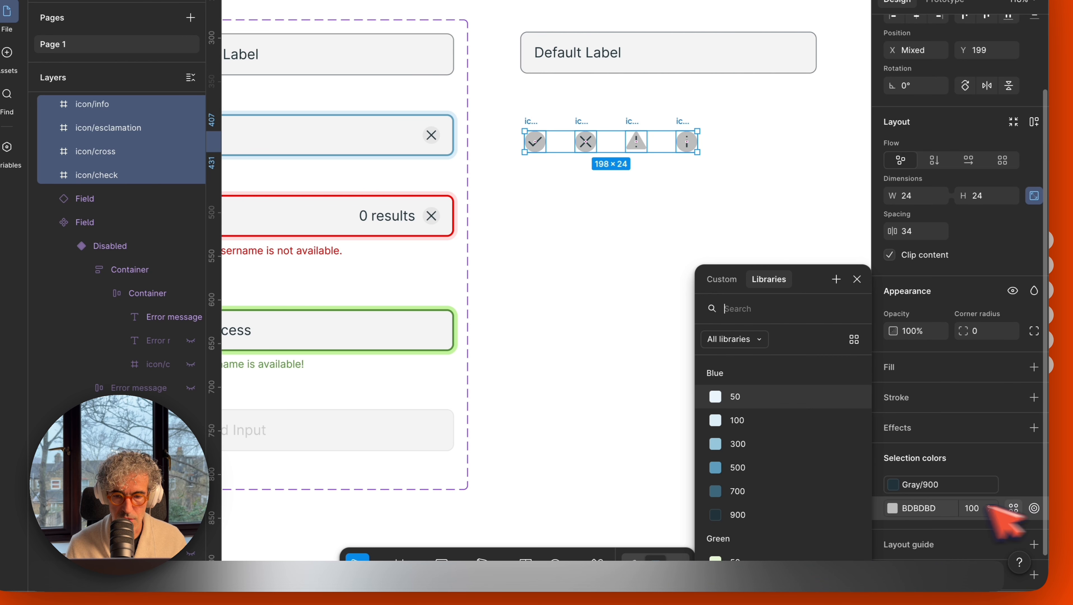
pyautogui.scroll(-10, 760, 495)
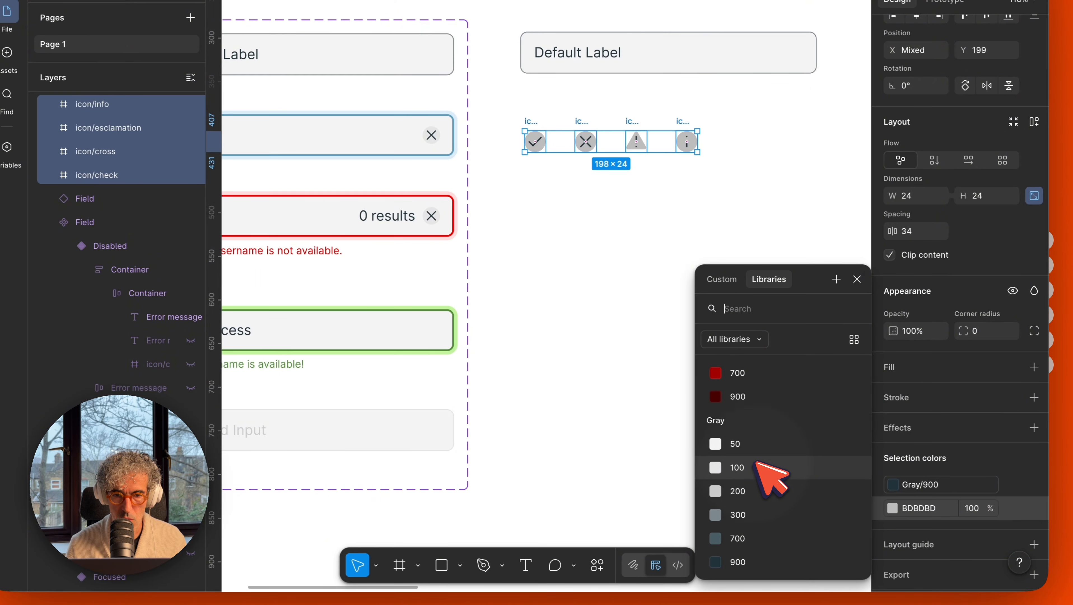
pyautogui.click(756, 466)
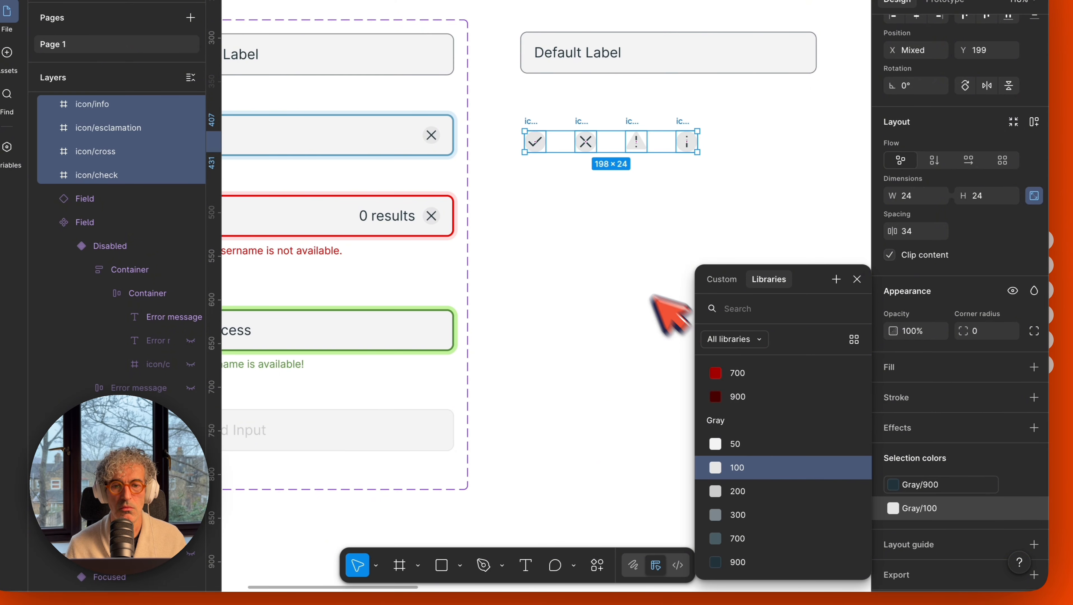
pyautogui.click(586, 245)
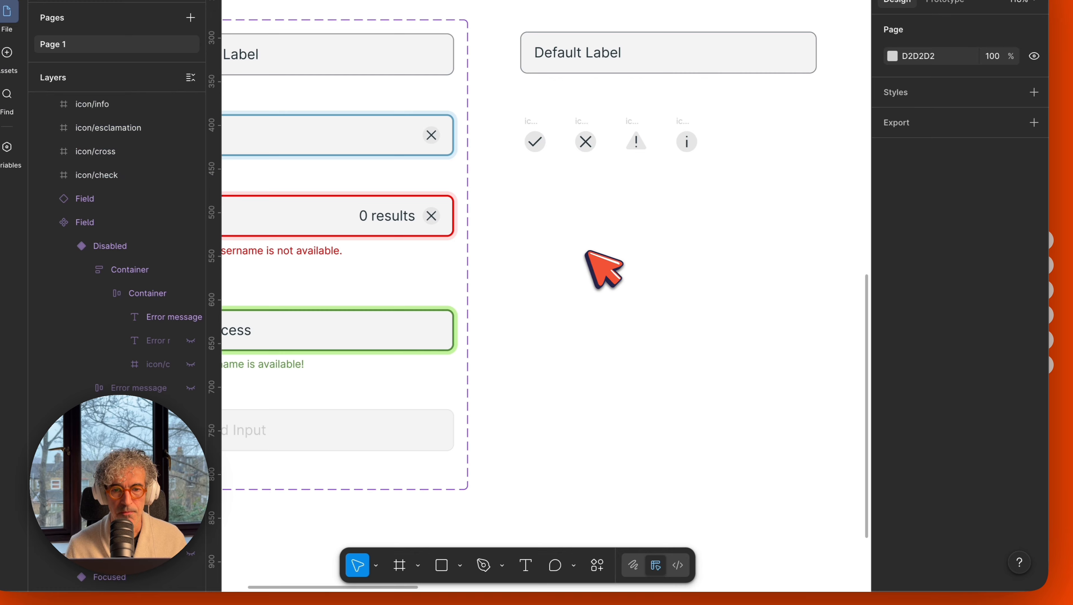
# Step: Turn the check, cross, esclamation and info icon frames into separate components and deselect them
pyautogui.hscroll(-2, 577, 247)
pyautogui.scroll(5, 612, 140)
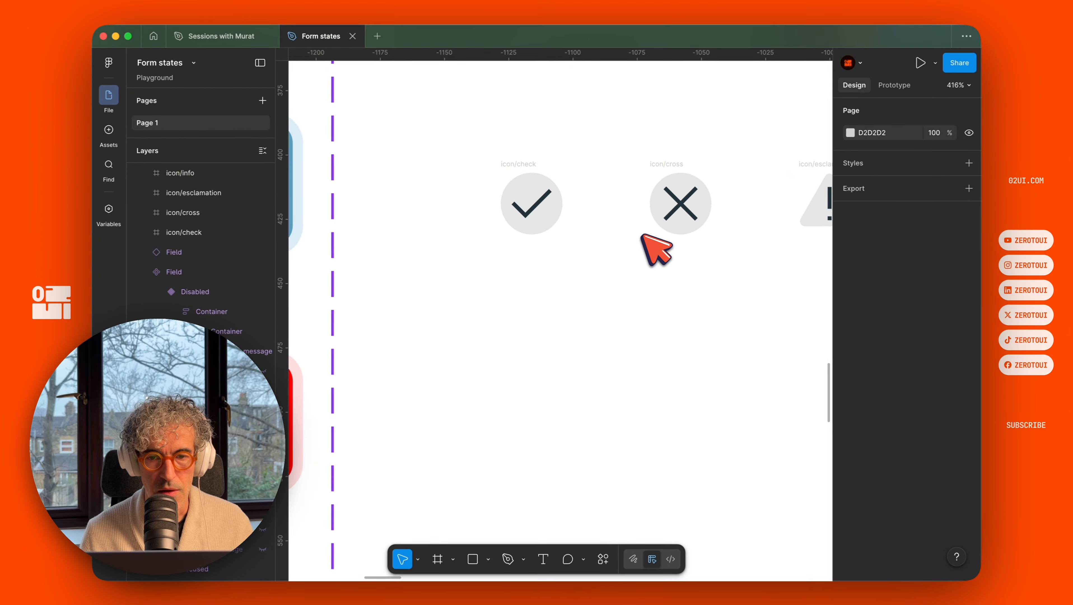
pyautogui.scroll(3, 655, 248)
pyautogui.hscroll(1, 642, 235)
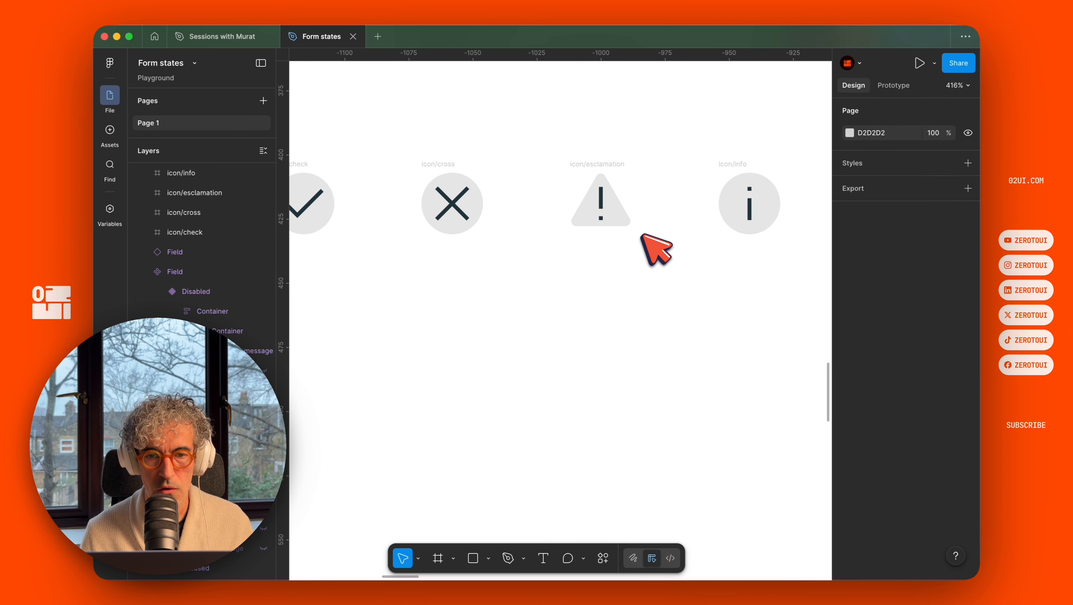
pyautogui.scroll(-5, 646, 239)
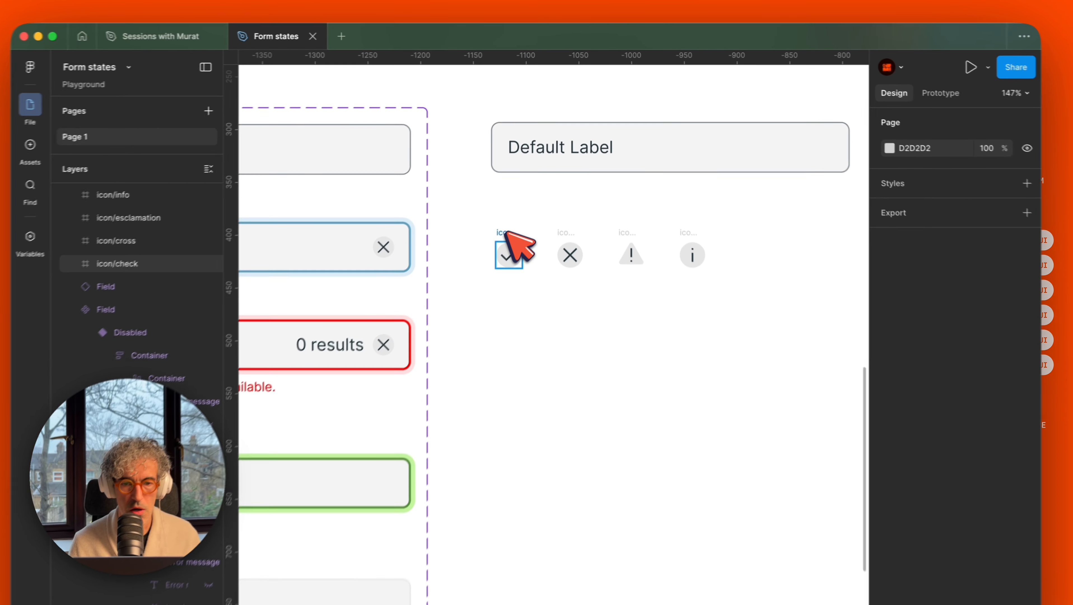
pyautogui.click(507, 239)
pyautogui.keyDown('shift'); pyautogui.click(569, 241); pyautogui.keyUp('shift')
pyautogui.keyDown('shift'); pyautogui.click(629, 241); pyautogui.keyUp('shift')
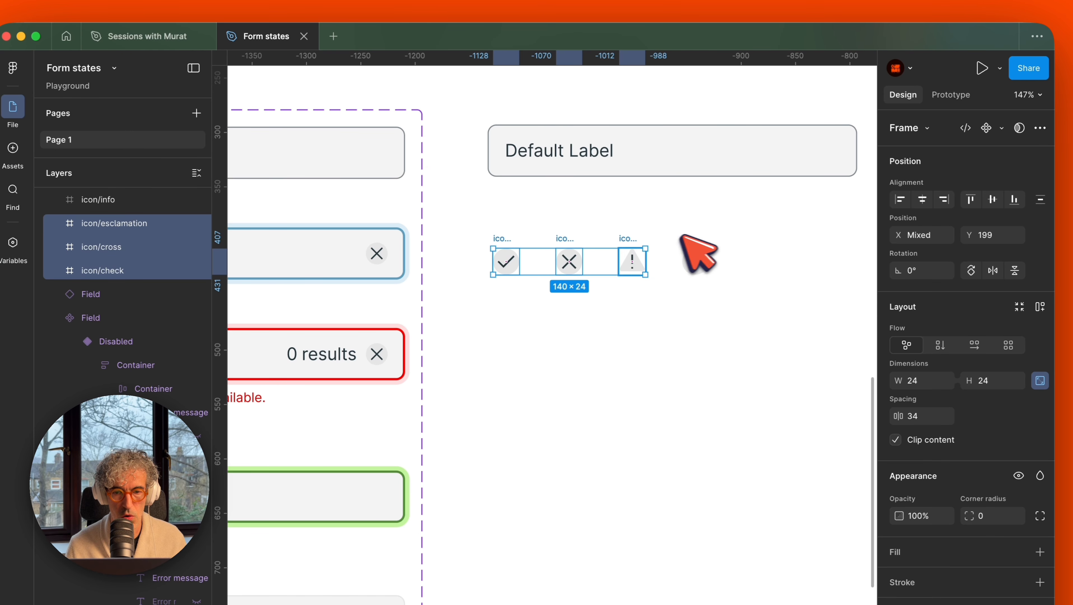
pyautogui.keyDown('shift'); pyautogui.click(694, 259); pyautogui.keyUp('shift')
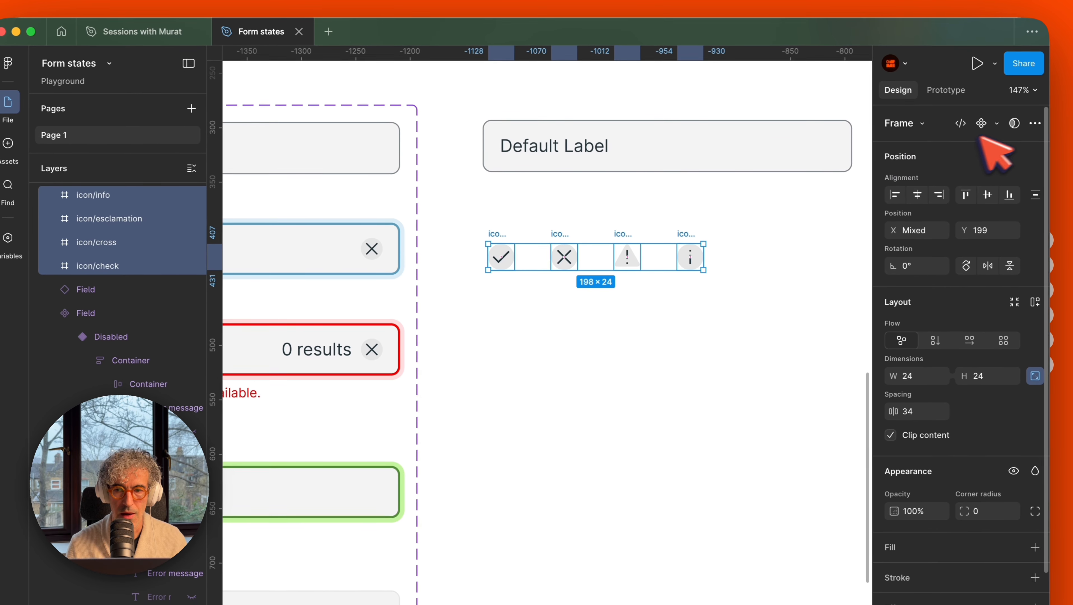
pyautogui.click(996, 123)
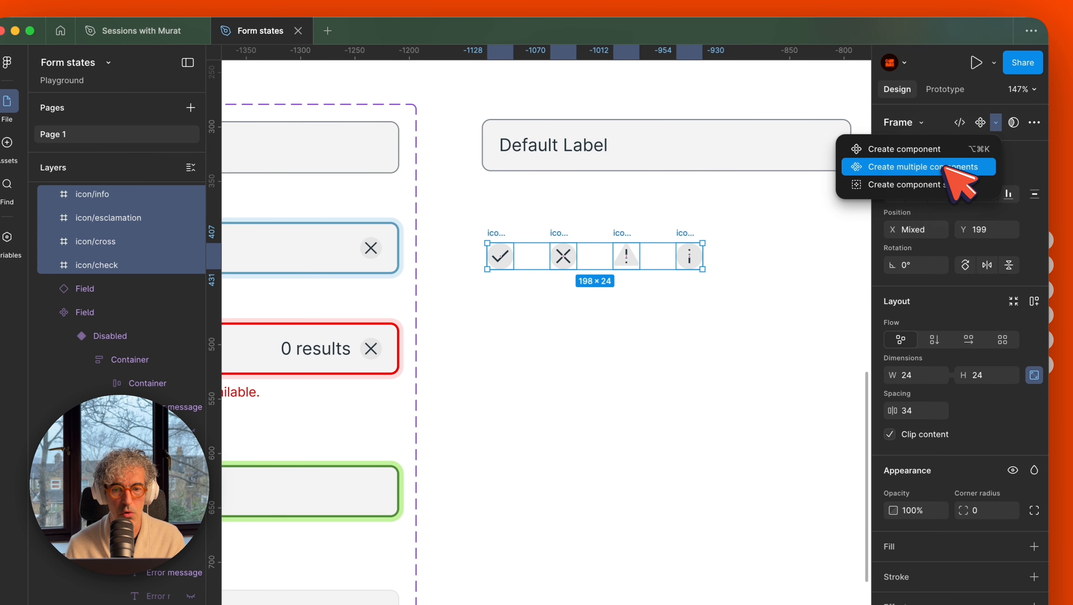
pyautogui.click(958, 182)
pyautogui.click(552, 177)
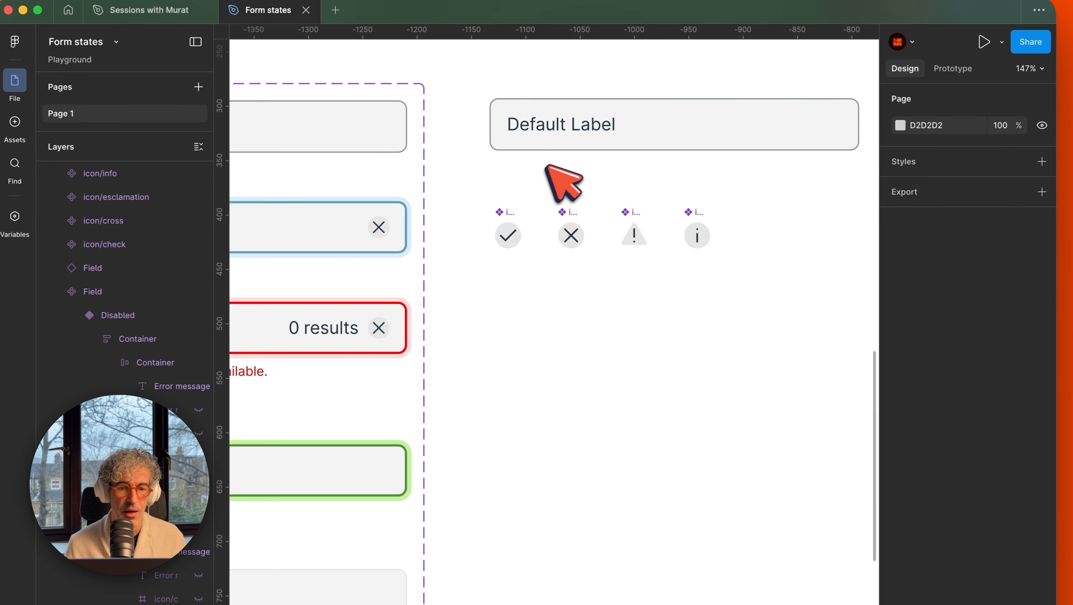
# Step: Place an instance of the icon/cross component directly below its main component, at about Y 297
pyautogui.hscroll(-5, 672, 200)
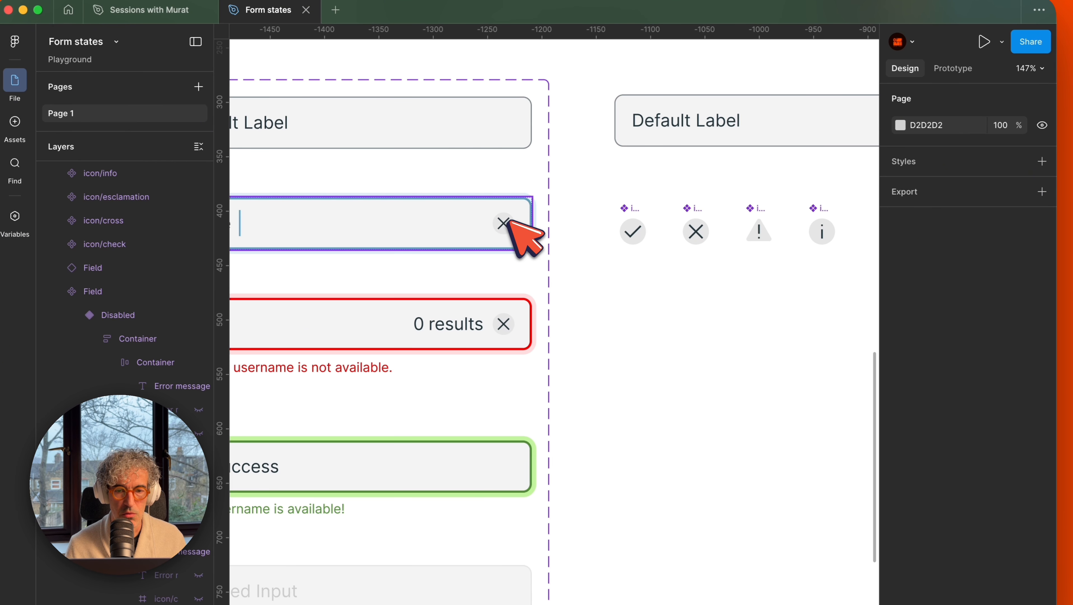
pyautogui.click(699, 225)
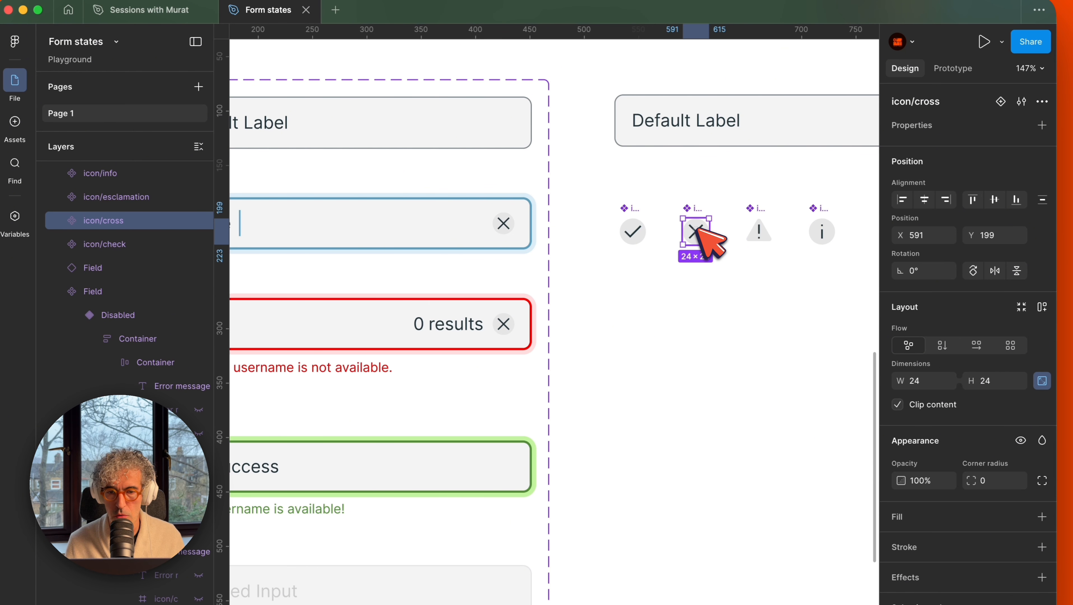
pyautogui.moveTo(698, 229); pyautogui.dragTo(697, 334)
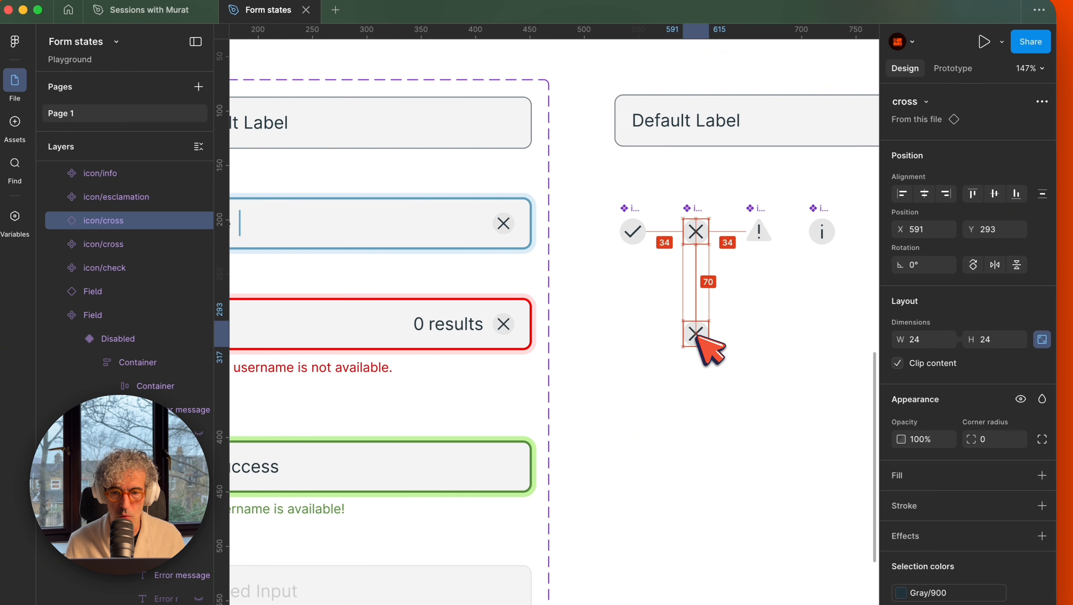
# Step: Replace the Active variant's close icon with a copy of the standalone icon/cross instance and set it to 20 × 20
pyautogui.click(506, 223)
pyautogui.doubleClick(508, 223)
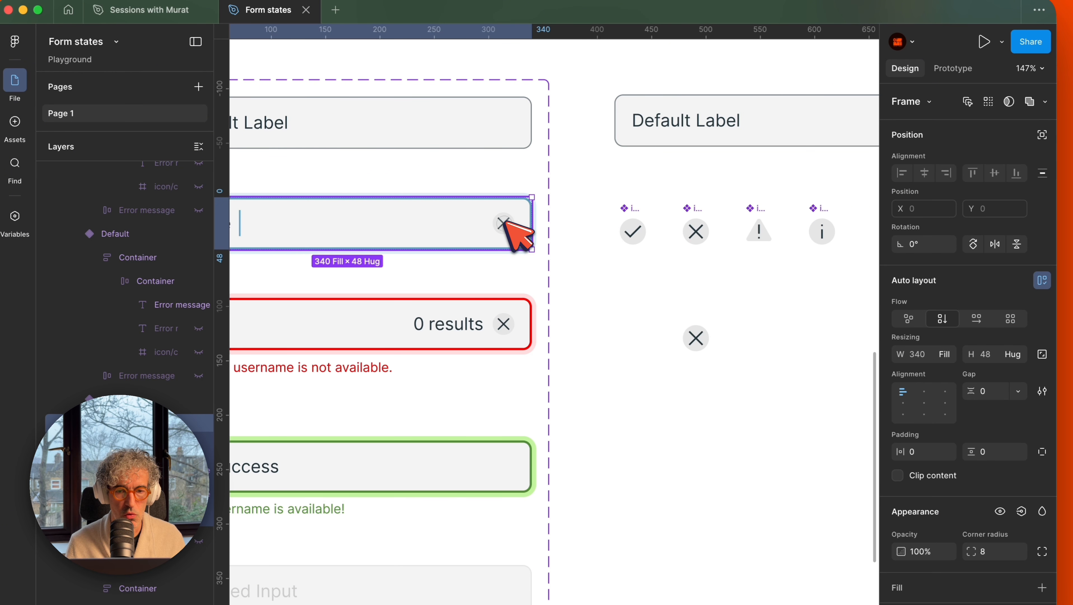
pyautogui.doubleClick(507, 223)
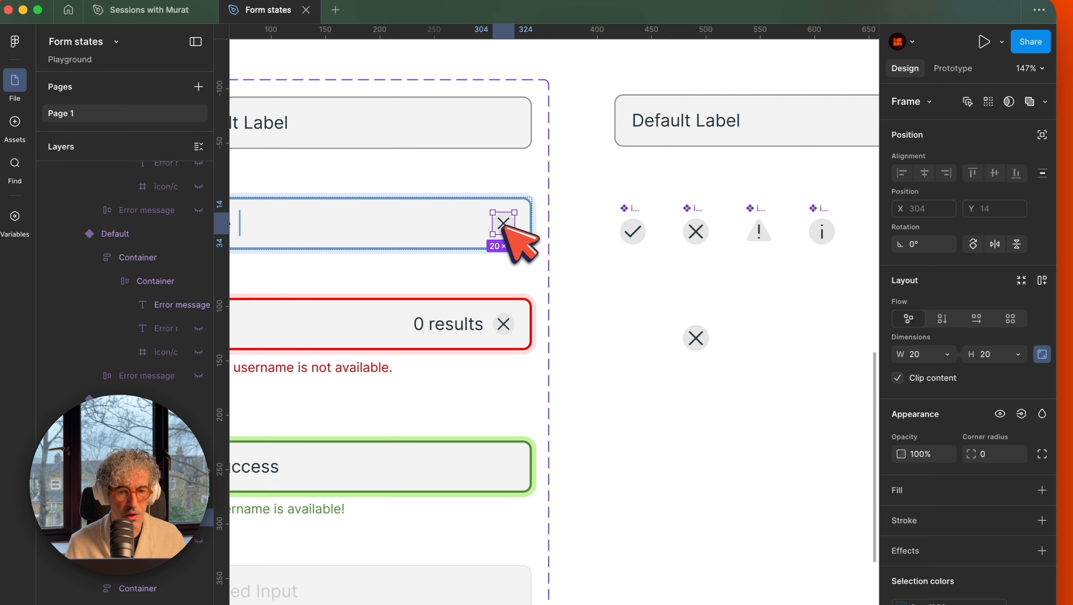
pyautogui.click(696, 338)
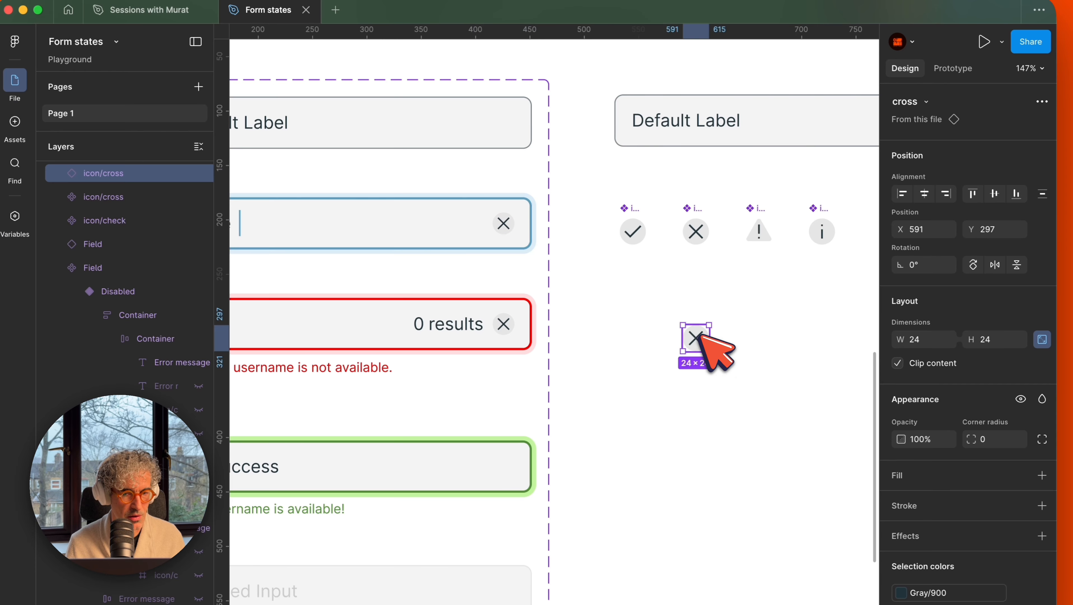
pyautogui.press('super+c')
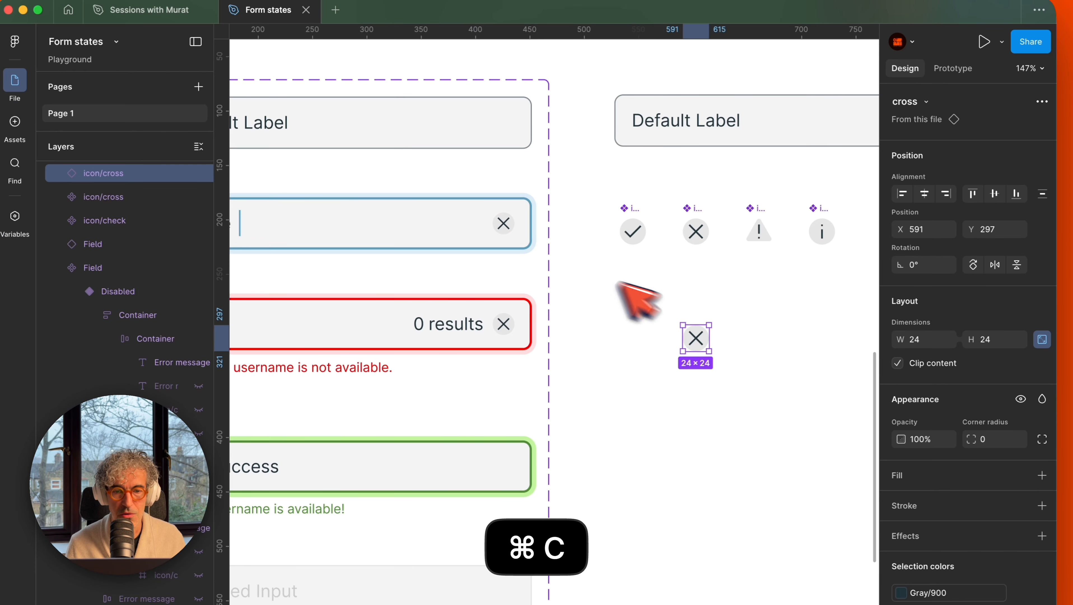
pyautogui.click(521, 237)
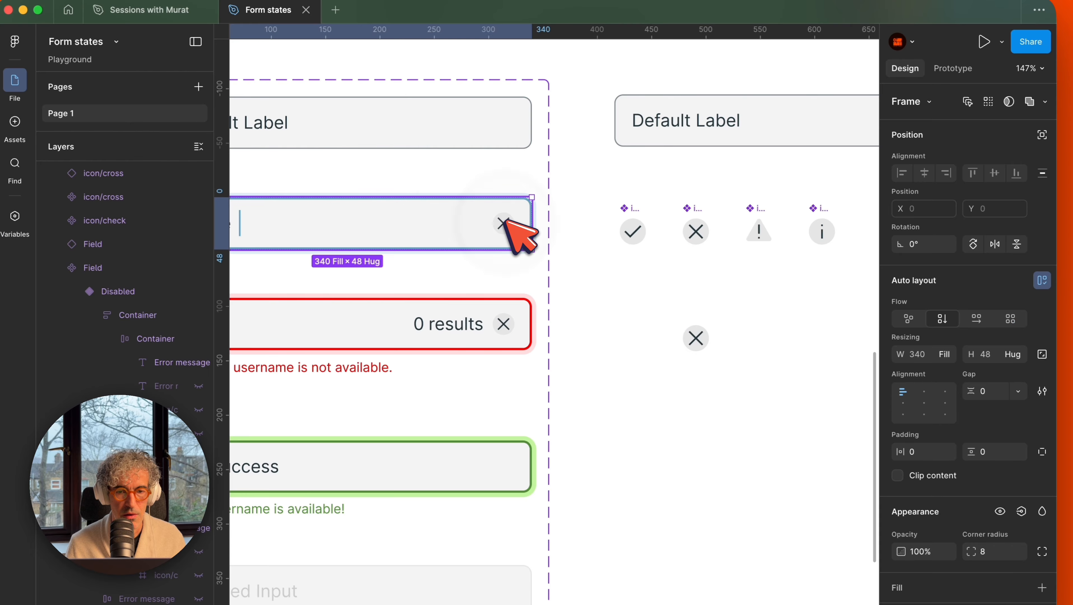
pyautogui.doubleClick(508, 221)
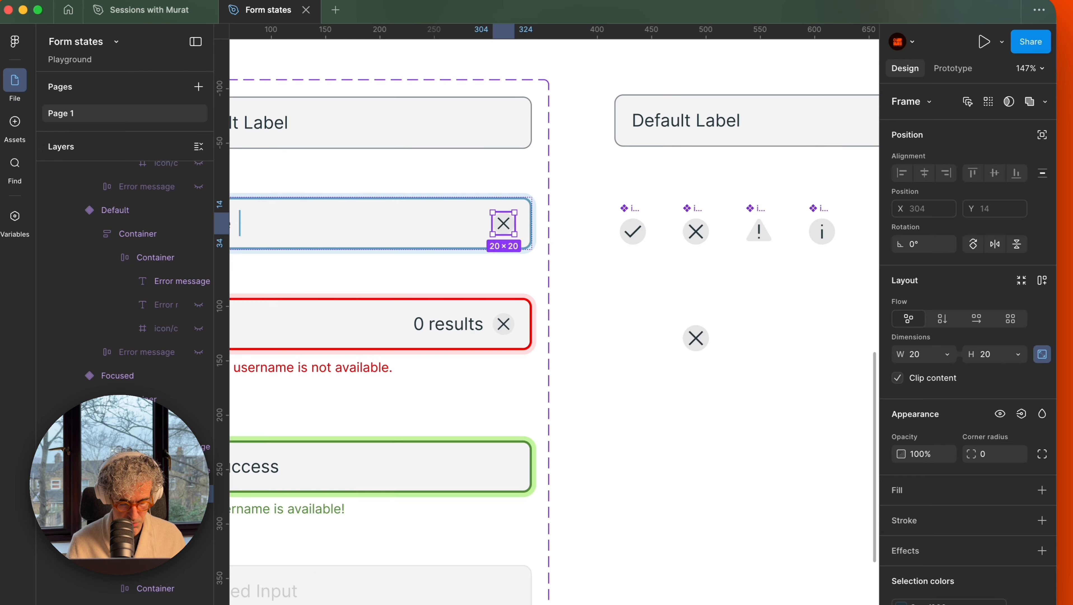
pyautogui.press('super+shift+r')
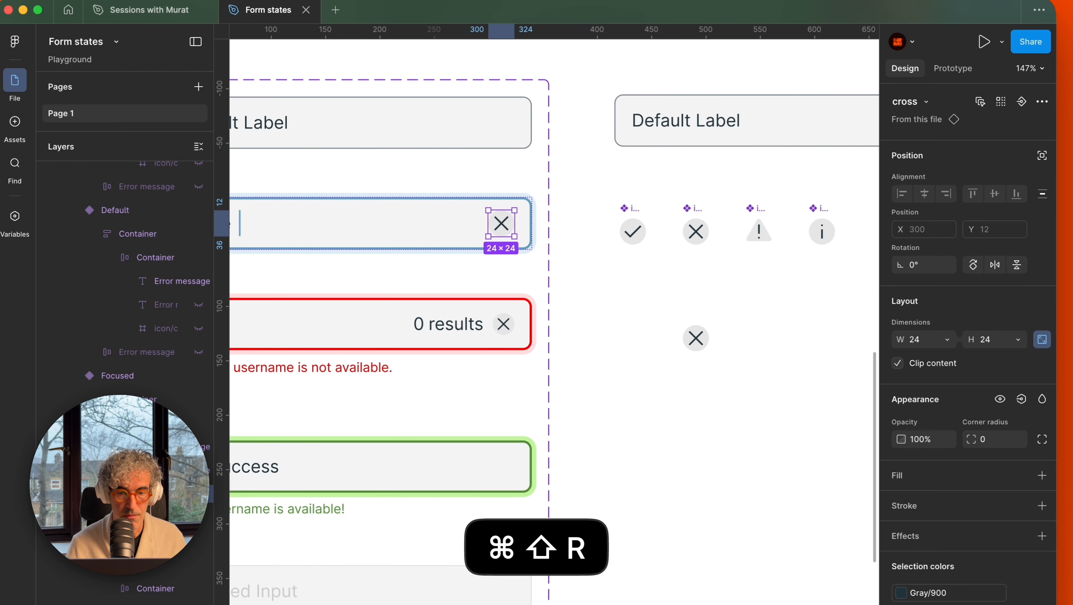
pyautogui.click(997, 339)
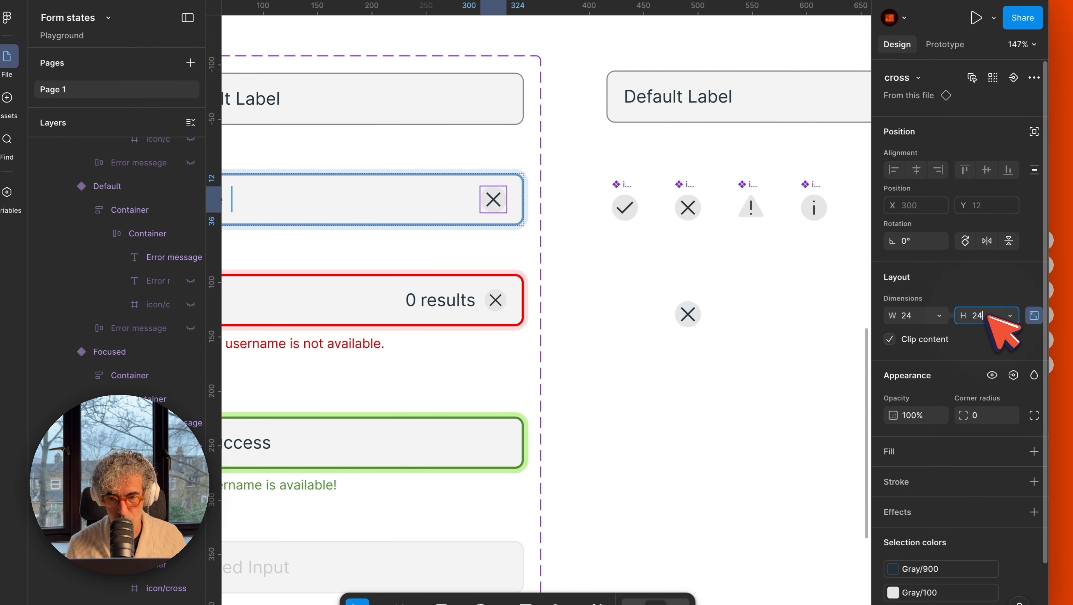
pyautogui.press('Return')
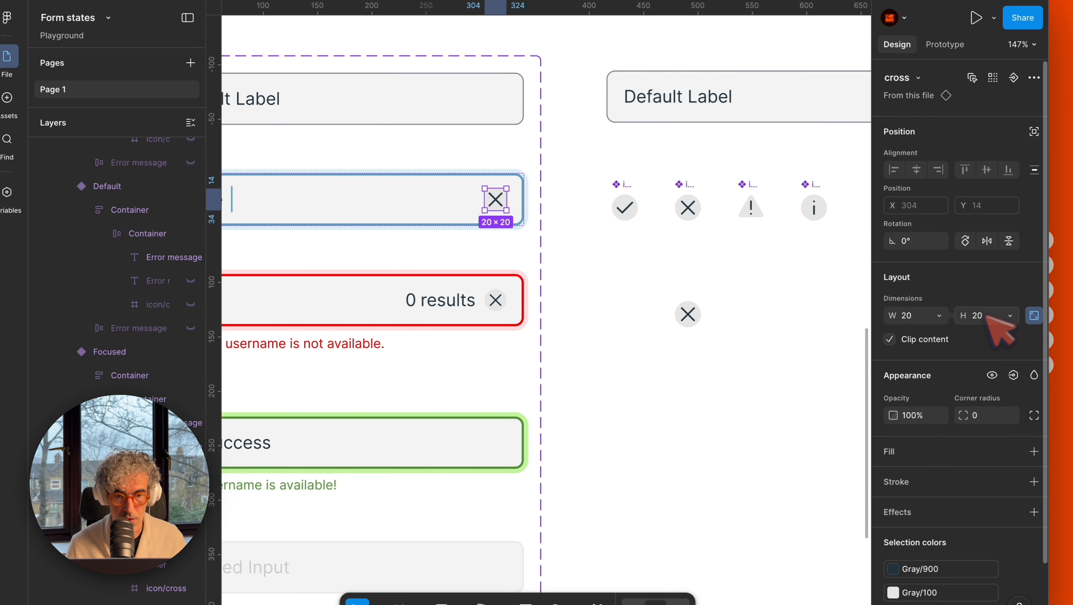
# Step: Try to replace the Error variant's close icon with a copy of the Active variant's icon/cross instance
pyautogui.hscroll(-2, 598, 284)
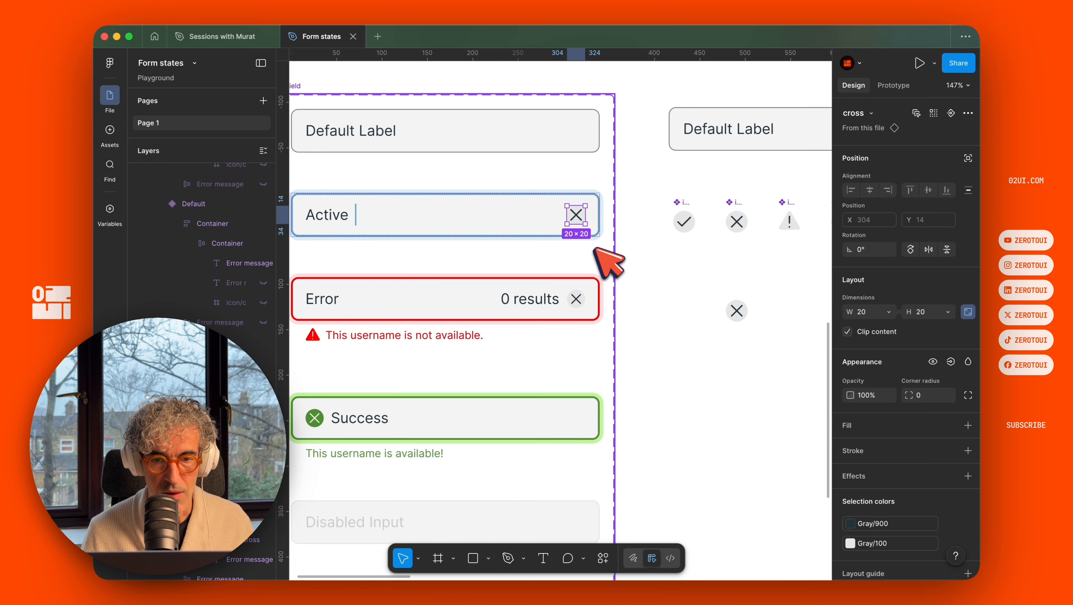
pyautogui.press('super+c')
pyautogui.click(572, 299)
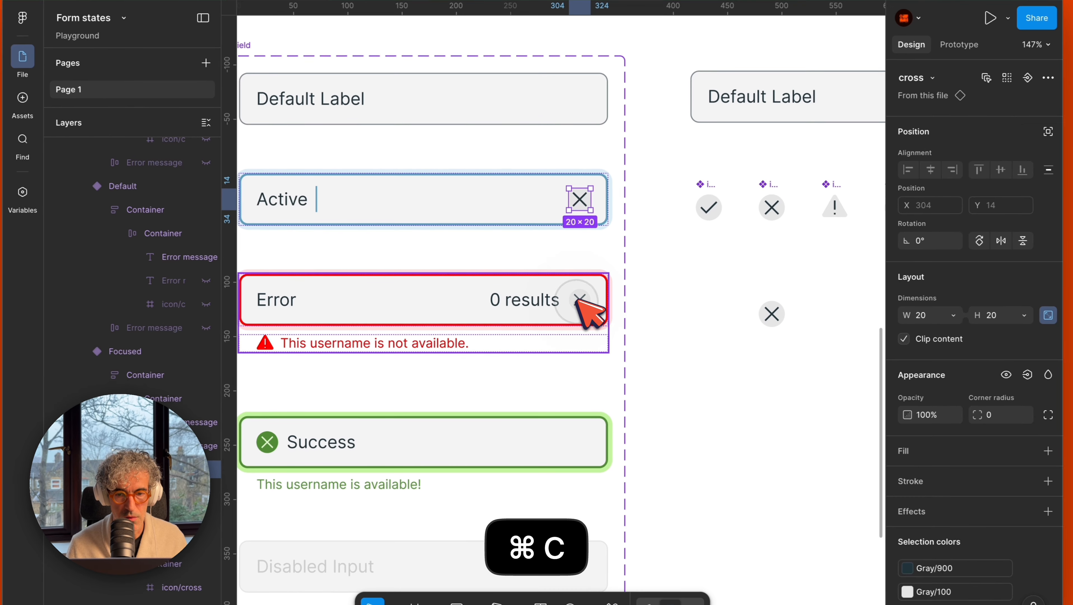
pyautogui.click(577, 301)
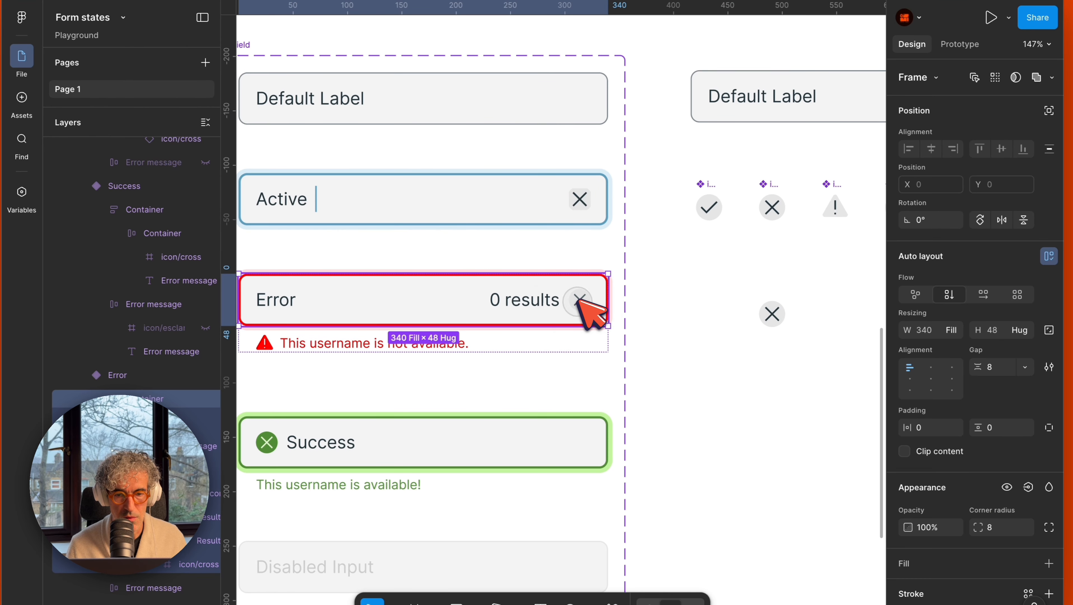
pyautogui.click(579, 300)
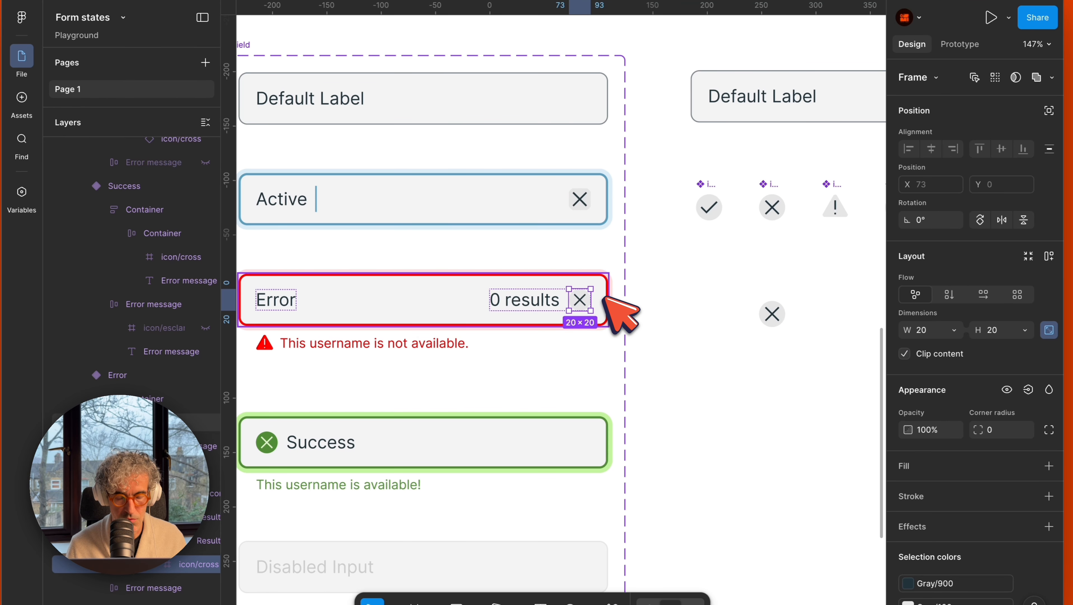
pyautogui.press('super+v')
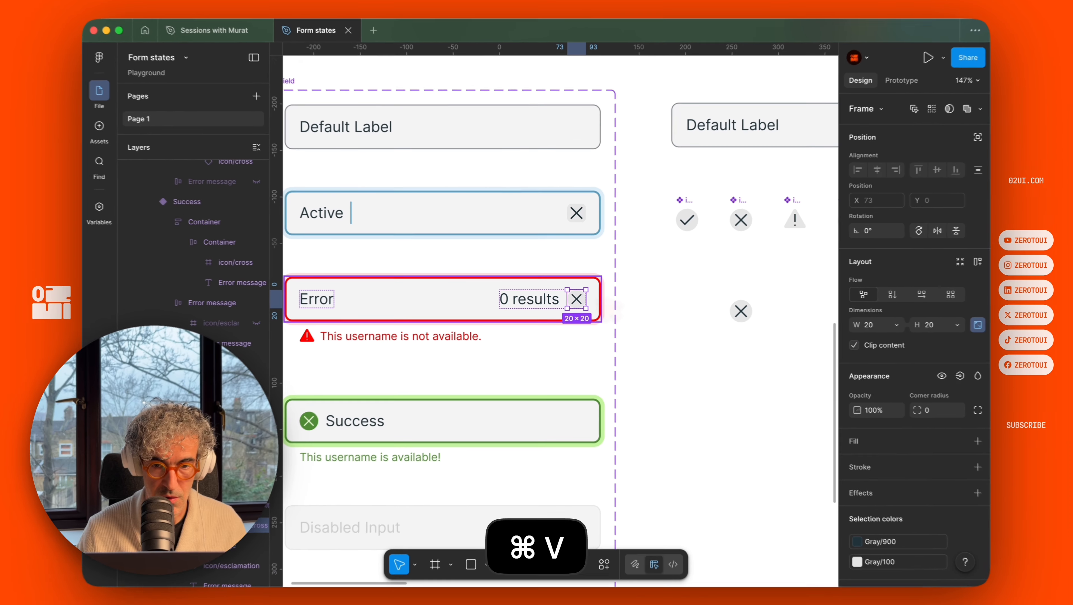
pyautogui.press('super+z')
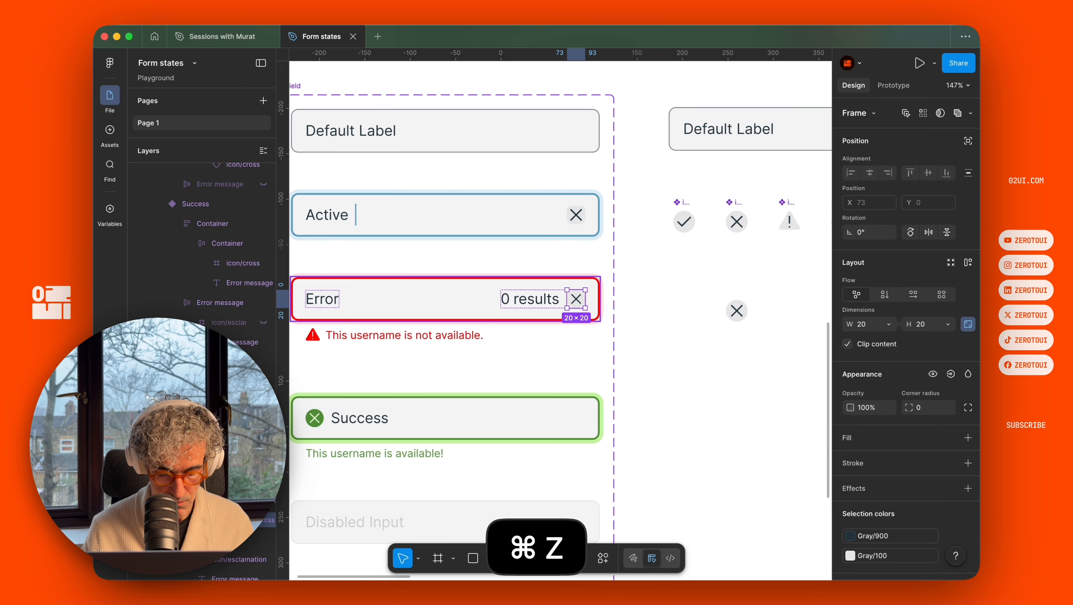
pyautogui.press('super+shift+r')
pyautogui.scroll(5, 577, 283)
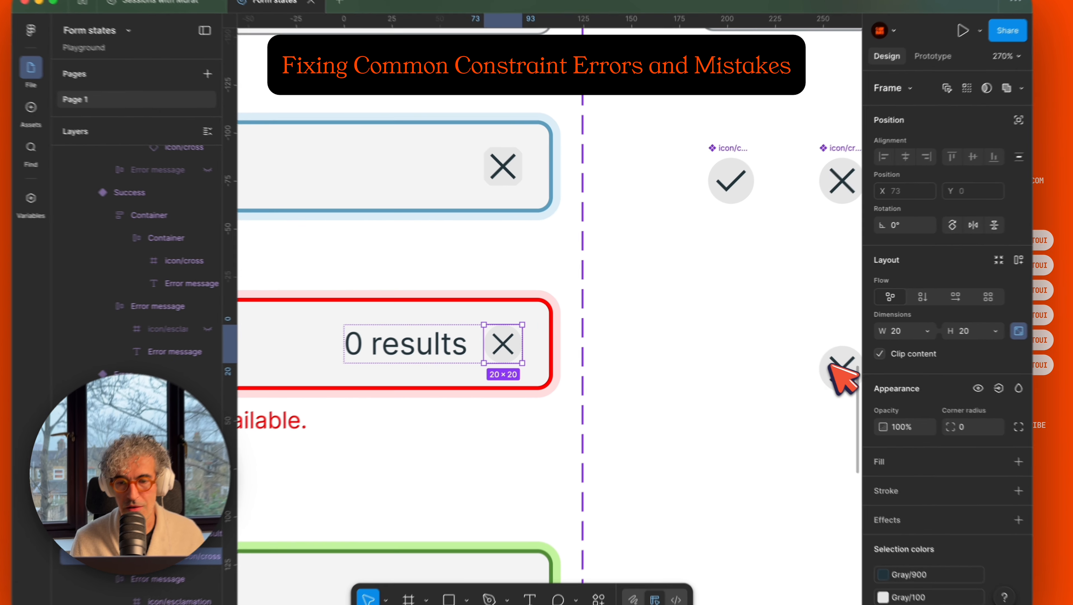
# Step: Reset the Active variant's icon/cross instance to match its main component
pyautogui.click(816, 351)
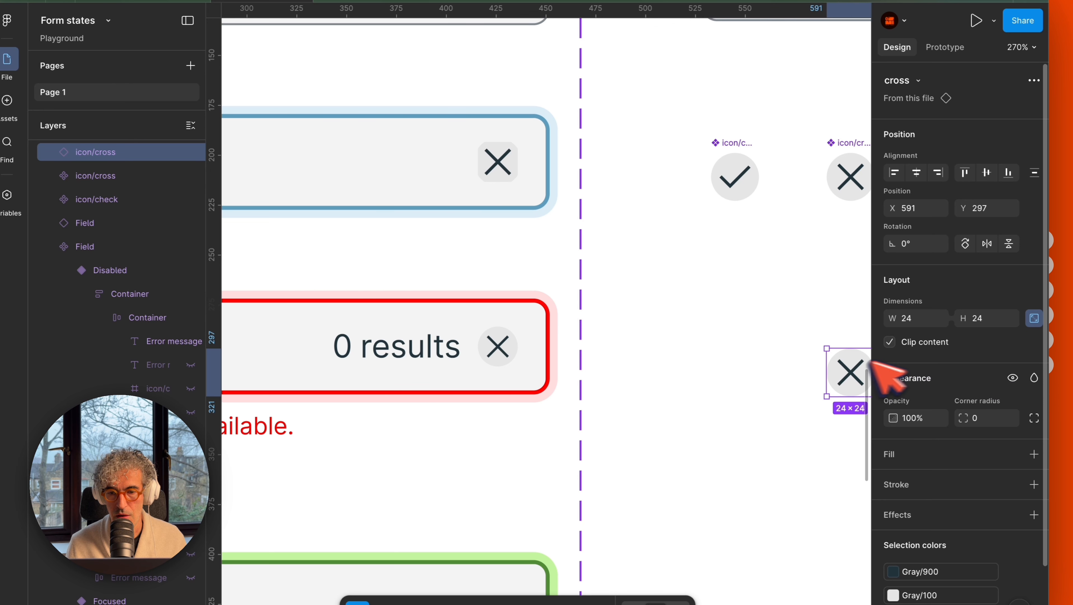
pyautogui.click(493, 151)
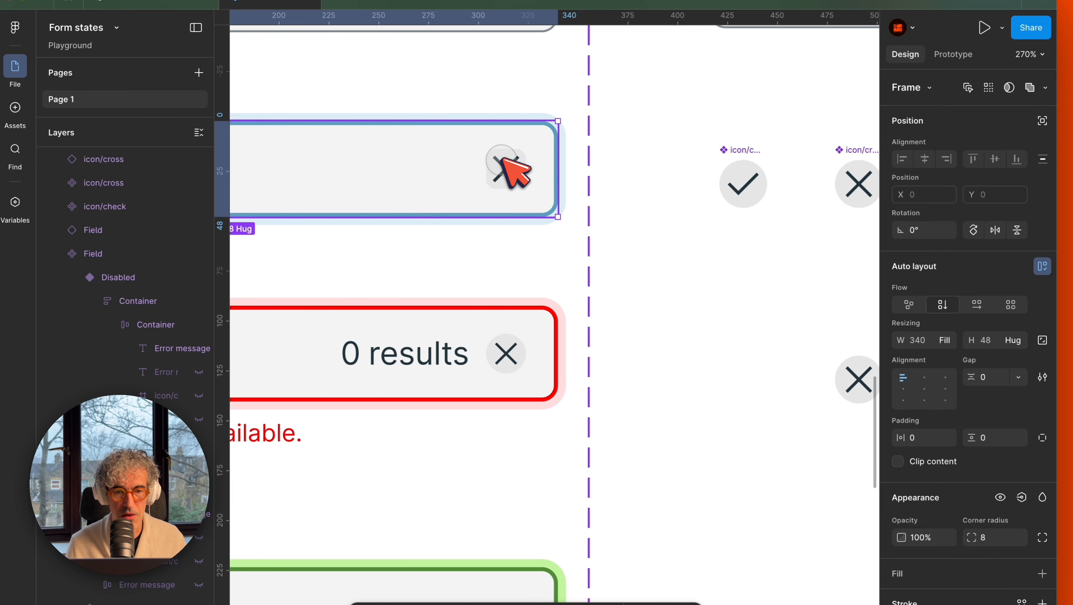
pyautogui.doubleClick(504, 157)
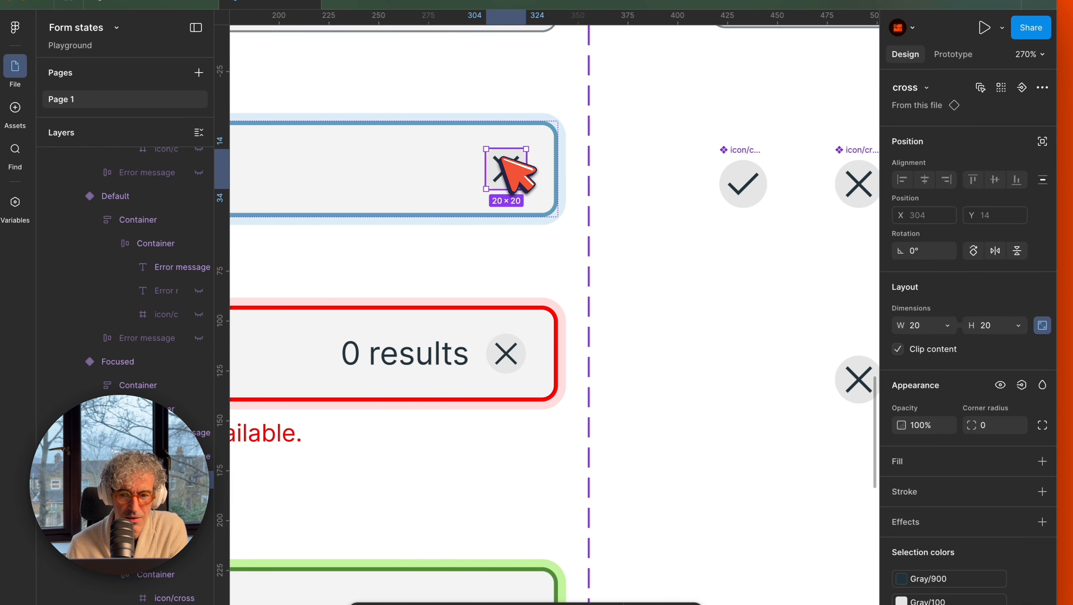
pyautogui.rightClick(515, 168)
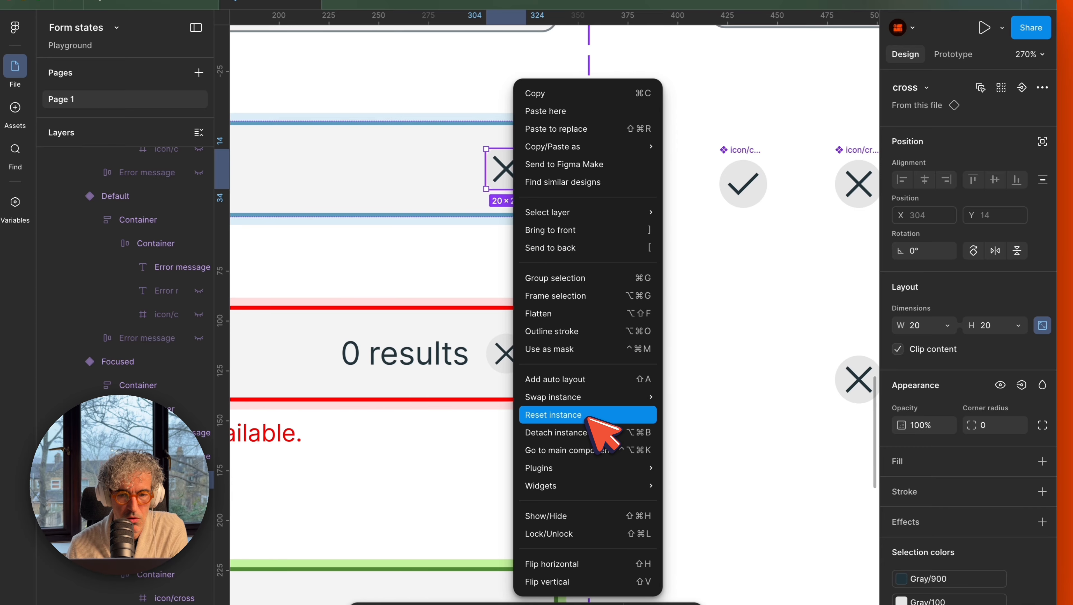
pyautogui.click(553, 414)
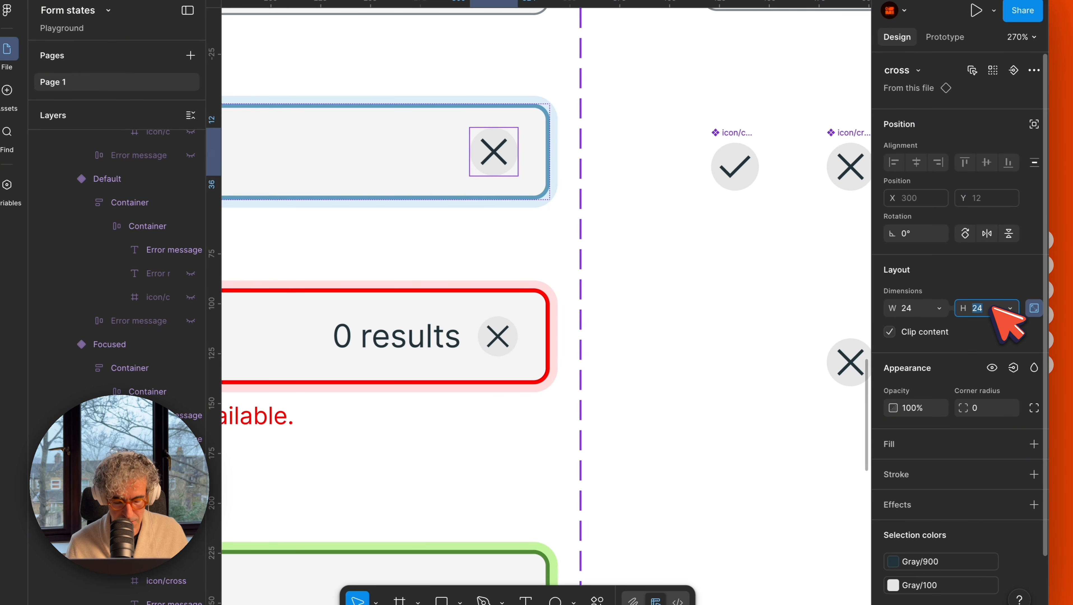
# Step: Try a height of 20 on the Active variant's icon/cross instance and undo the resize
pyautogui.write('20')
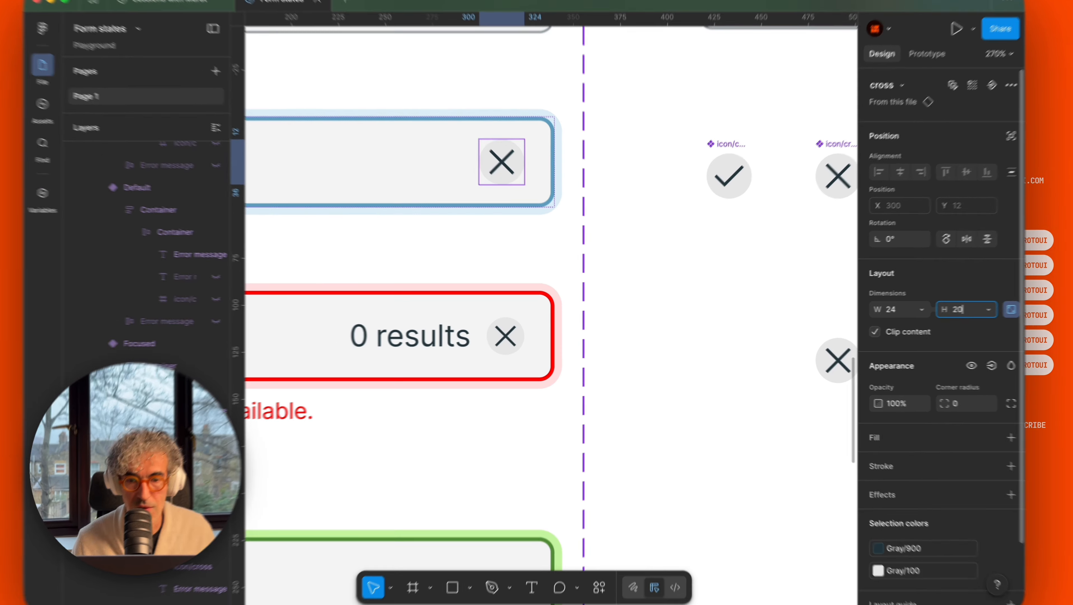
pyautogui.press('Return')
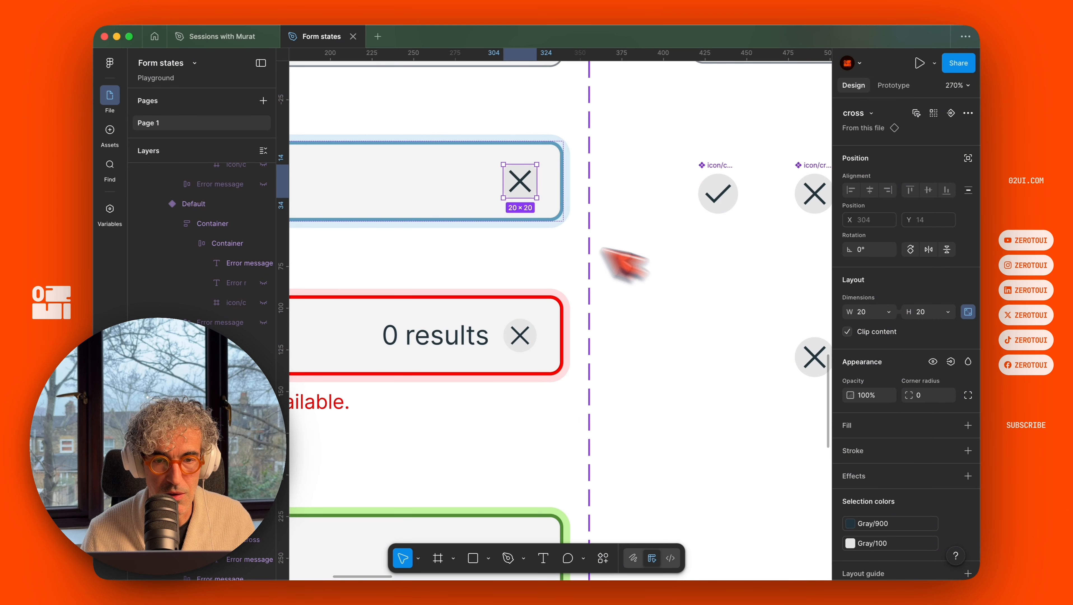
pyautogui.scroll(5, 498, 190)
pyautogui.press('super+z')
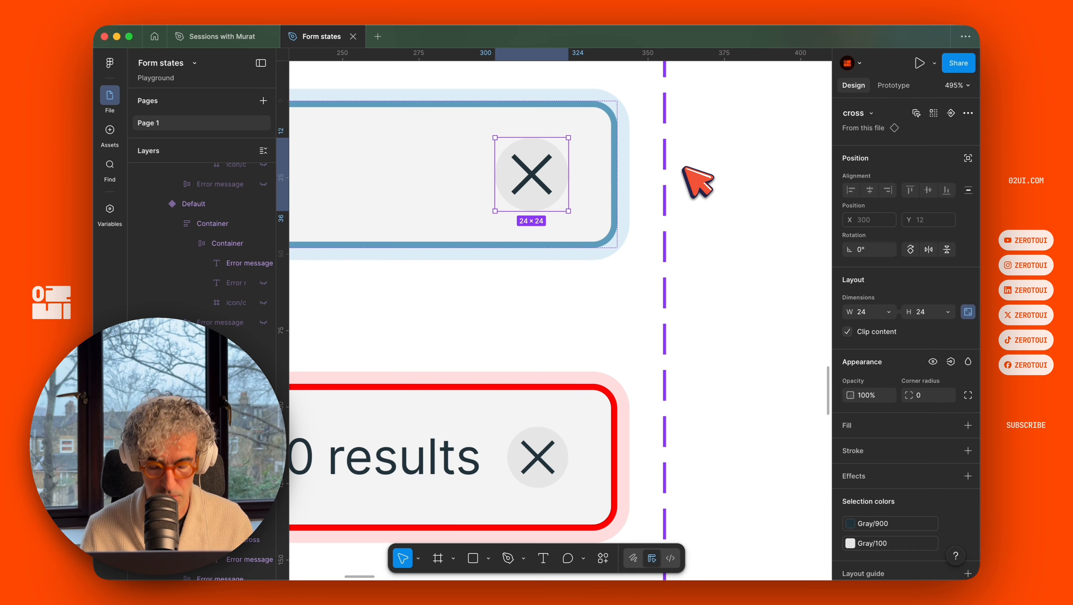
# Step: With the Scale tool active, set the width of the Active variant's icon/cross instance to 20 and deselect it
pyautogui.press('k')
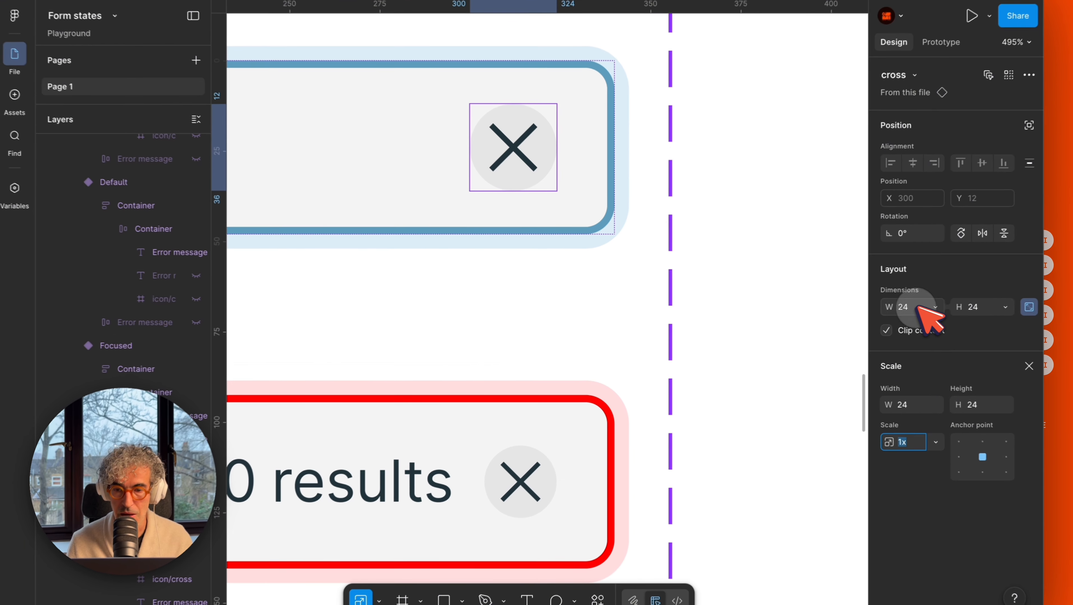
pyautogui.click(873, 310)
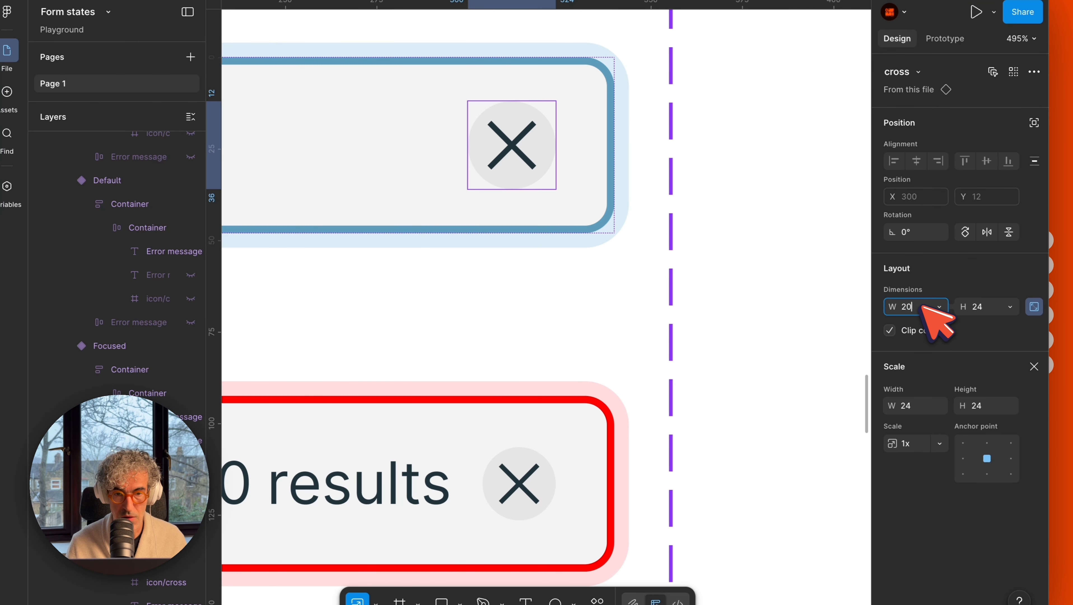
pyautogui.write('20')
pyautogui.press('Return')
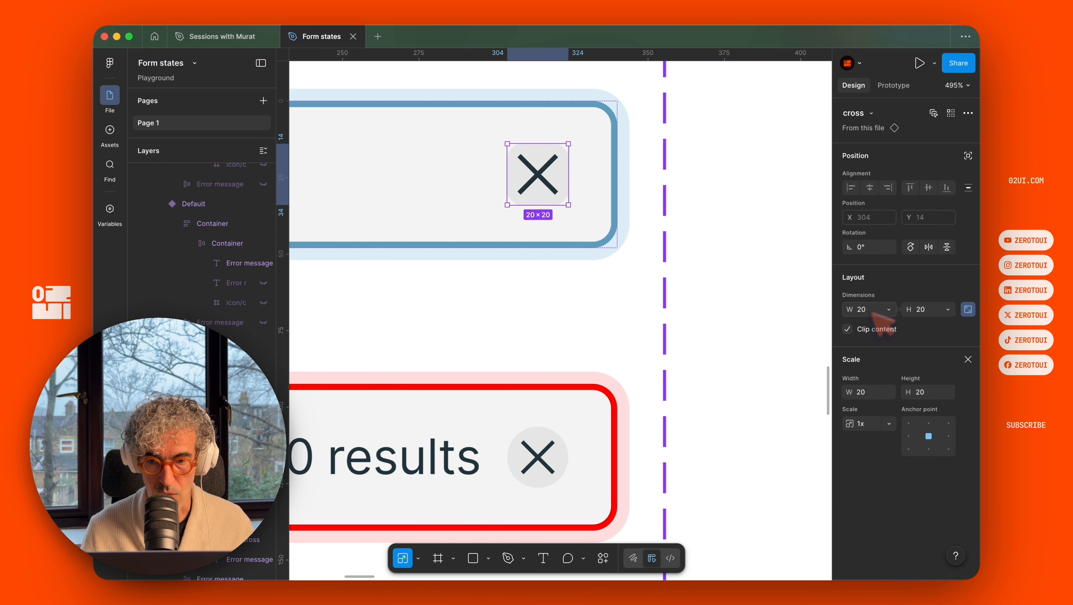
pyautogui.press('v')
pyautogui.click(723, 261)
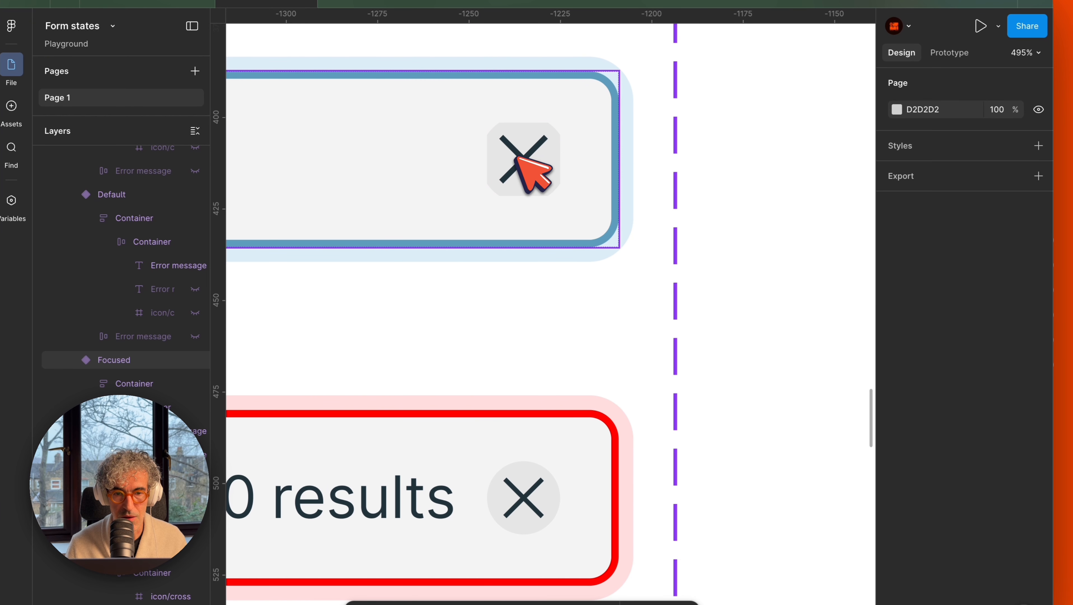
# Step: Try shrinking the standalone icon/cross instance below its main component from one corner and undo the resize
pyautogui.click(563, 167)
pyautogui.scroll(-6, 642, 220)
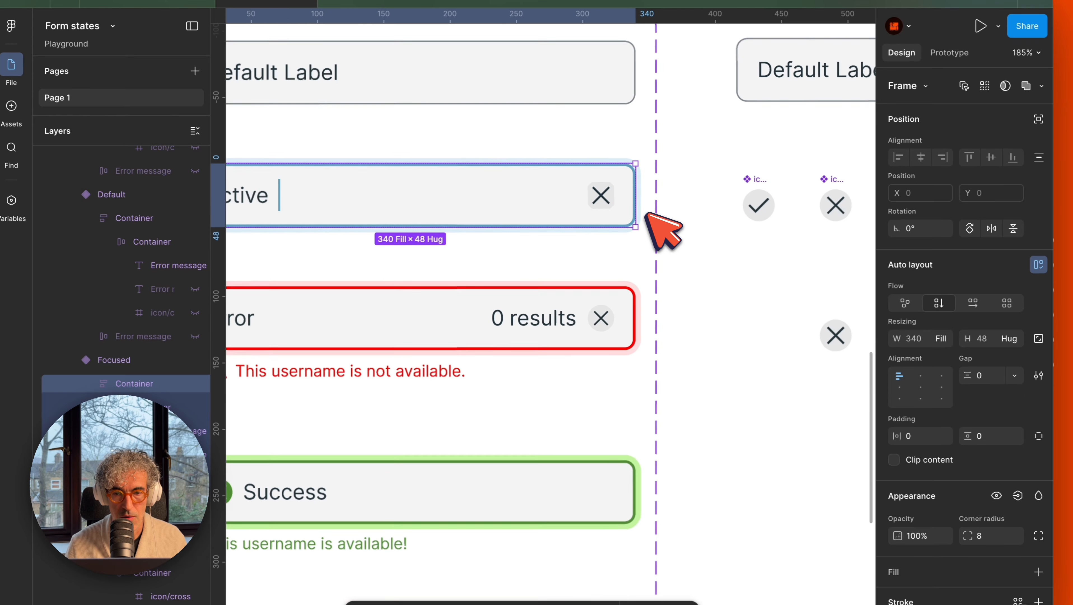
pyautogui.hscroll(1, 678, 288)
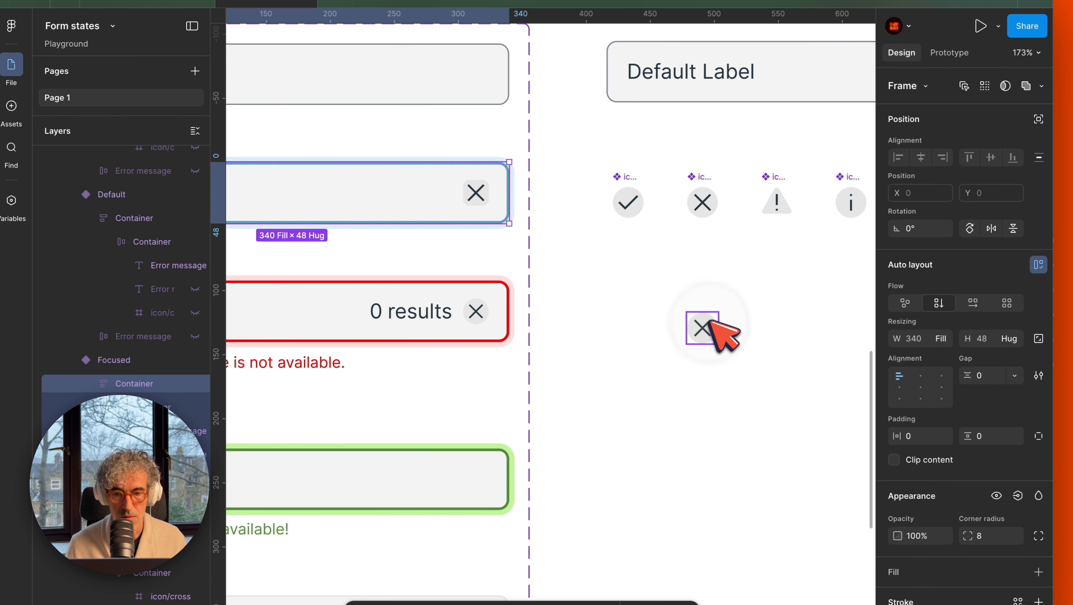
pyautogui.click(701, 327)
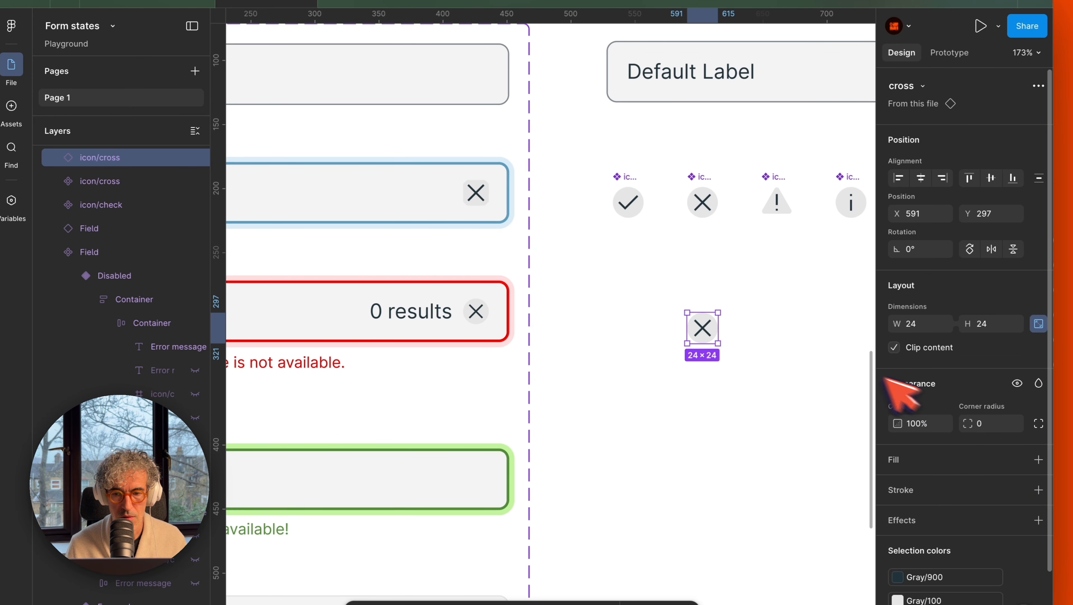
pyautogui.scroll(5, 720, 332)
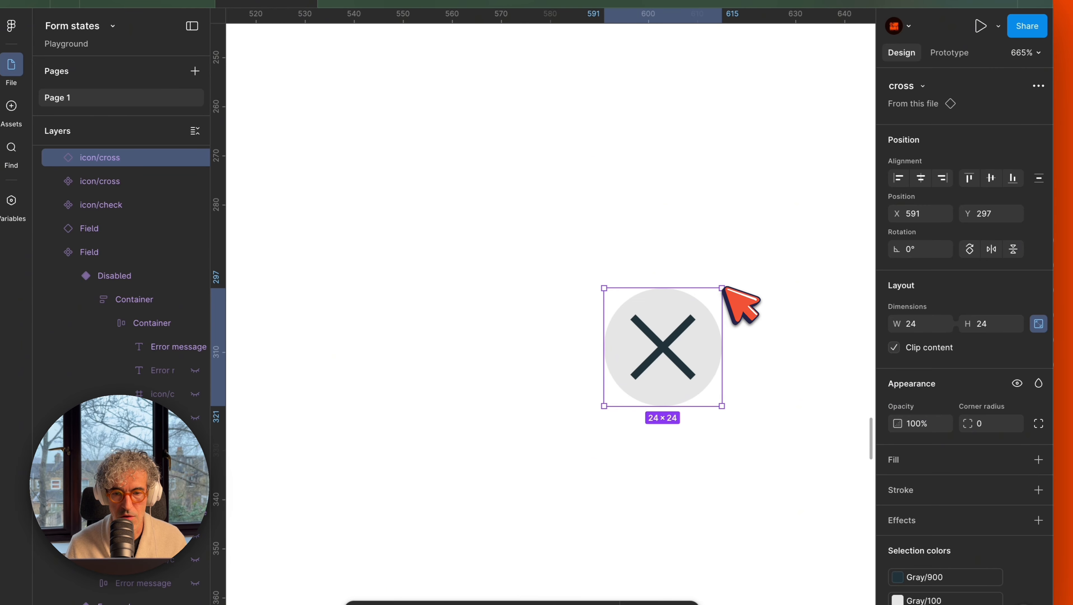
pyautogui.moveTo(721, 290); pyautogui.dragTo(703, 307)
pyautogui.press('super+z')
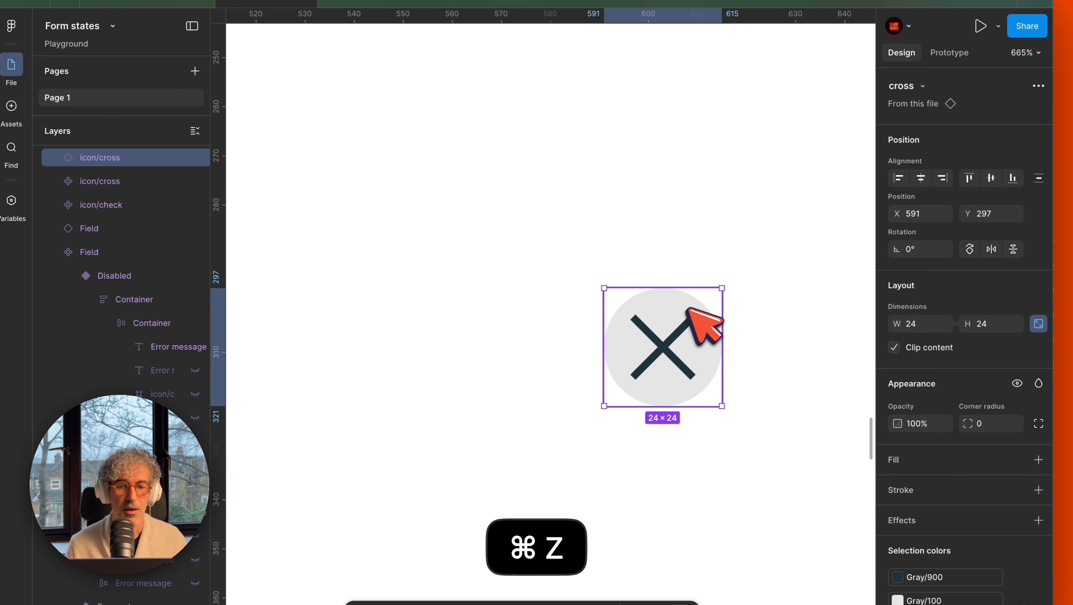
# Step: Shrink the standalone icon/cross instance around its centre to about 18 × 18
pyautogui.scroll(-5, 690, 296)
pyautogui.moveTo(584, 219); pyautogui.dragTo(615, 245)
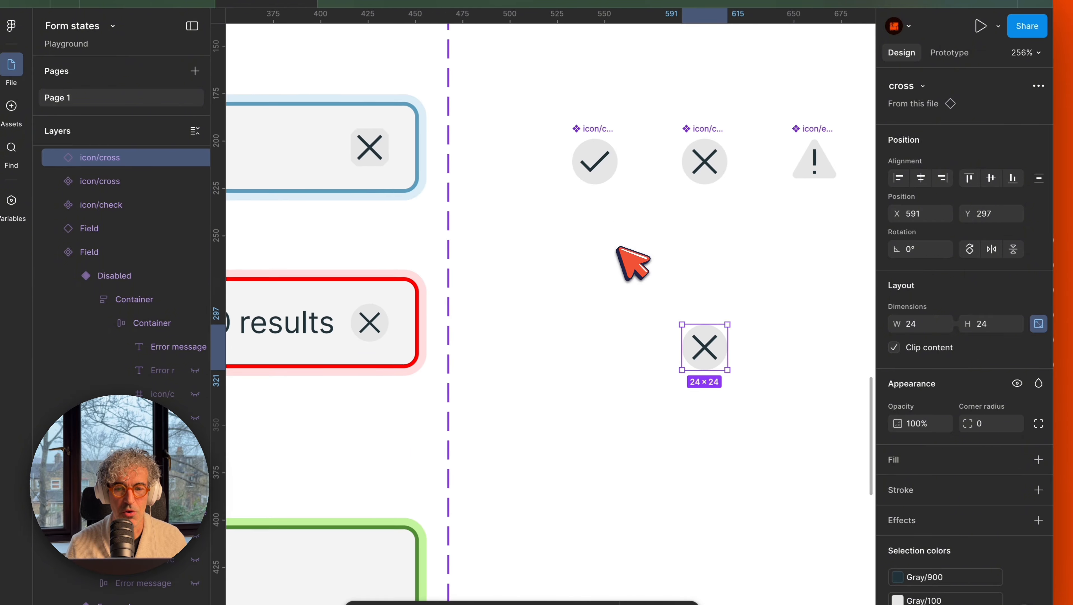
pyautogui.moveTo(724, 328); pyautogui.dragTo(721, 329)
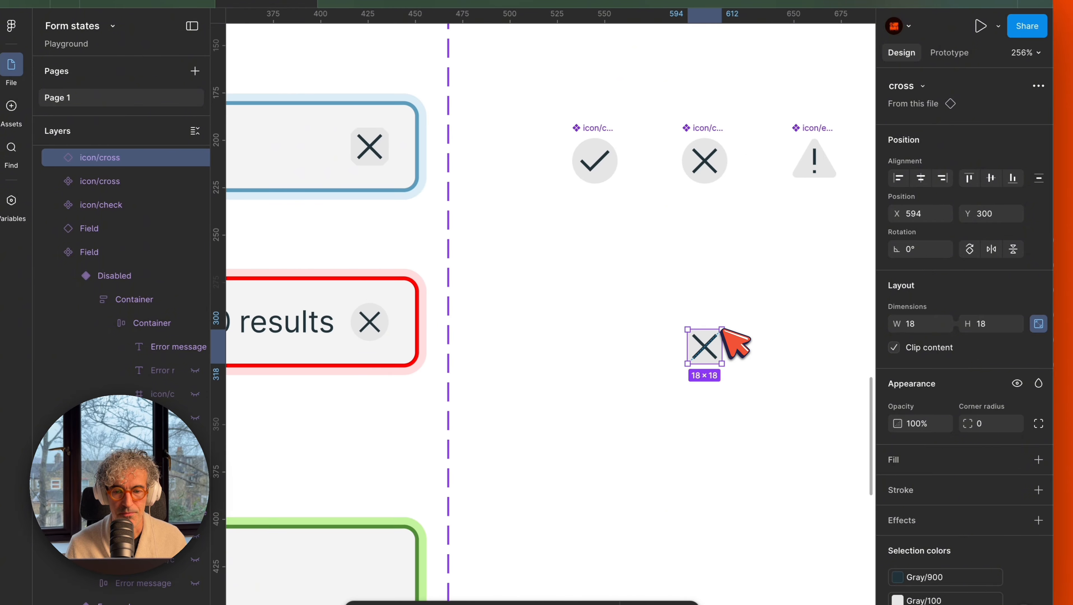
# Step: Undo the last resize of the standalone icon/cross instance
pyautogui.scroll(5, 725, 328)
pyautogui.press('super+z')
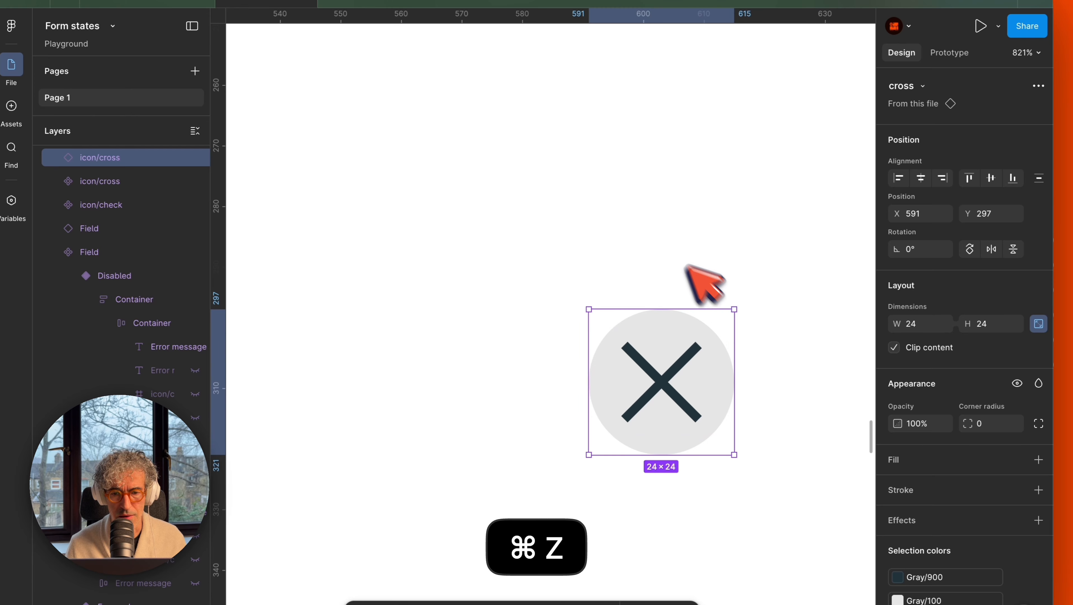
pyautogui.scroll(-5, 662, 247)
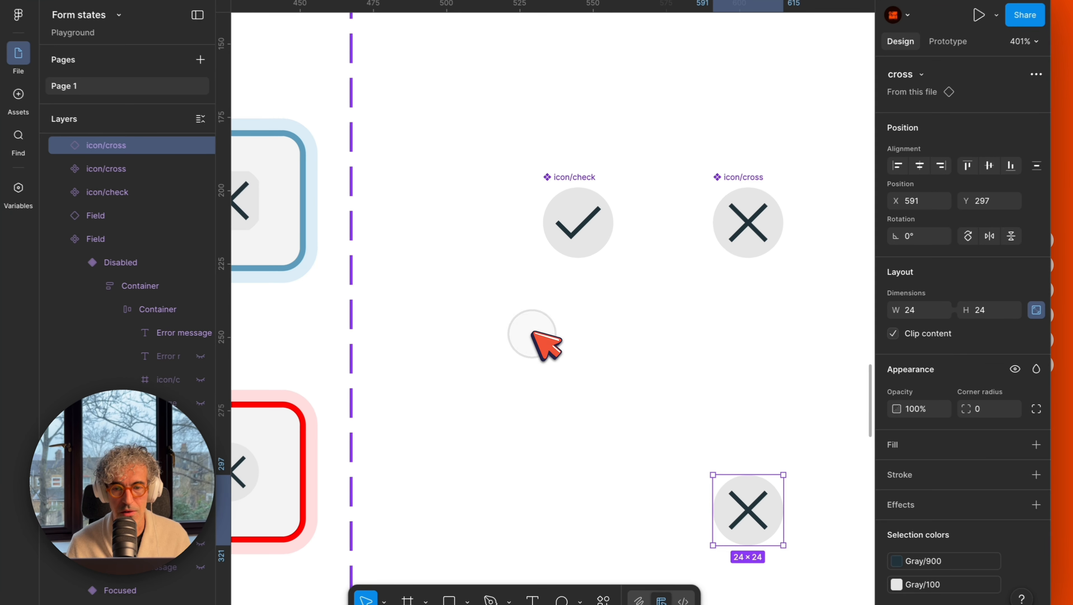
pyautogui.moveTo(542, 328); pyautogui.dragTo(401, 344)
pyautogui.scroll(-5, 584, 328)
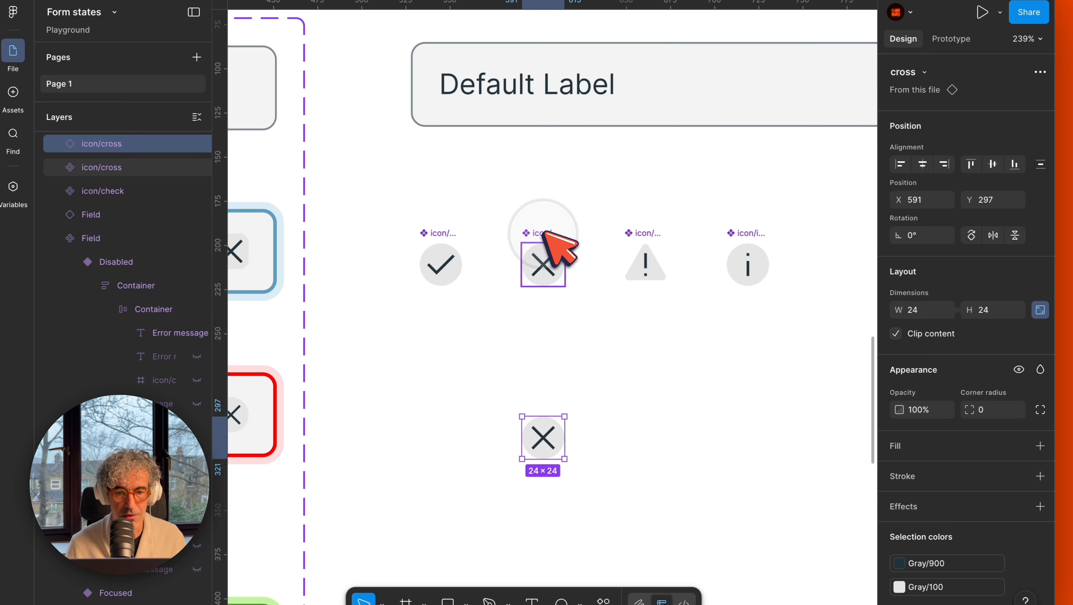
# Step: Set the horizontal constraint of both the vector and the ellipse inside the icon/cross main component to Scale
pyautogui.click(547, 240)
pyautogui.scroll(5, 571, 271)
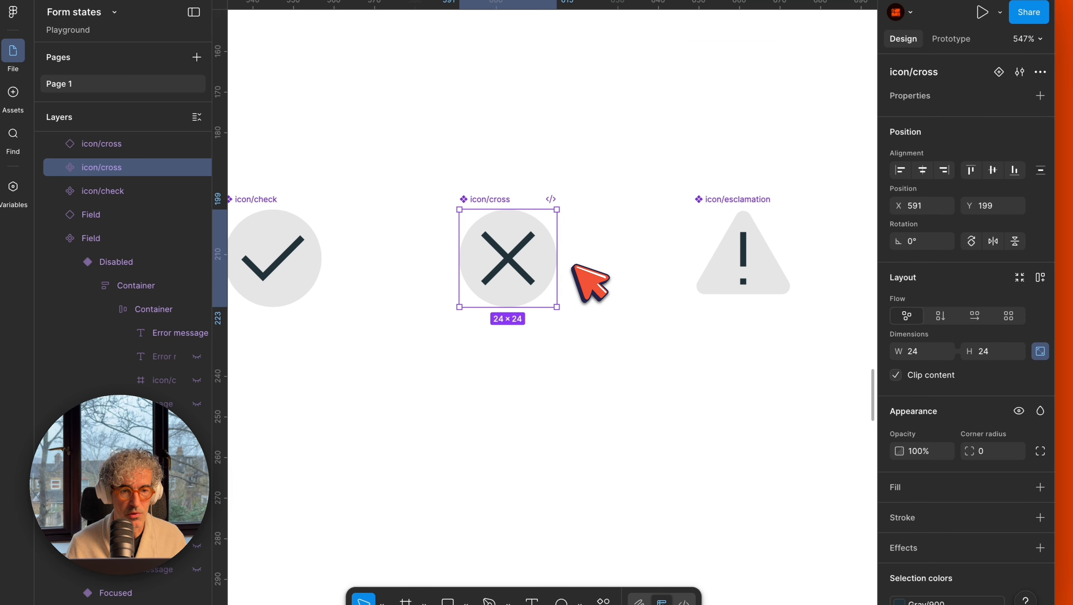
pyautogui.scroll(1, 573, 266)
pyautogui.press('Return')
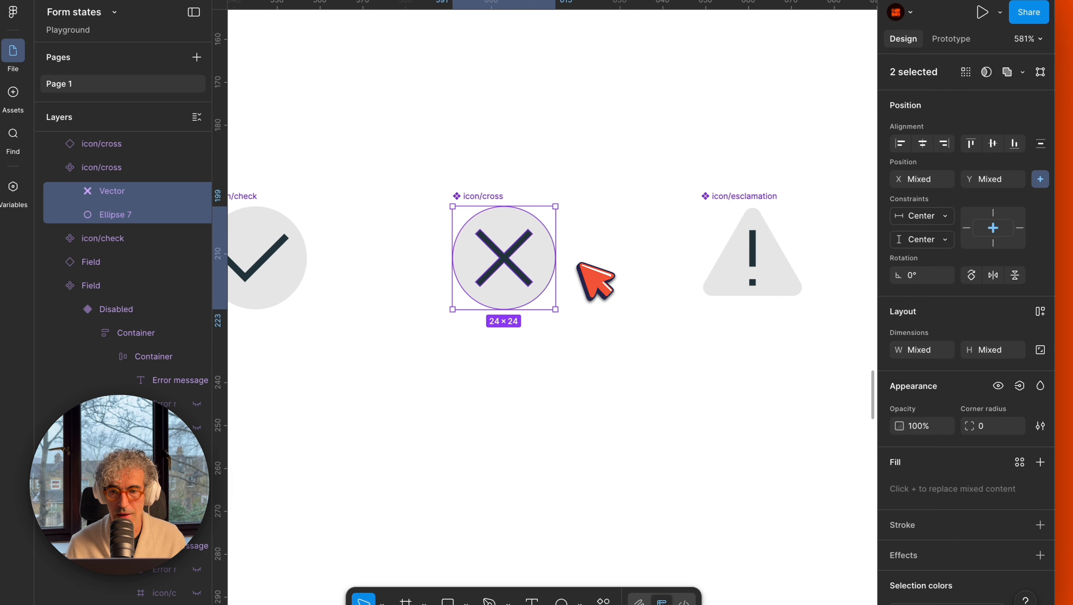
pyautogui.click(937, 217)
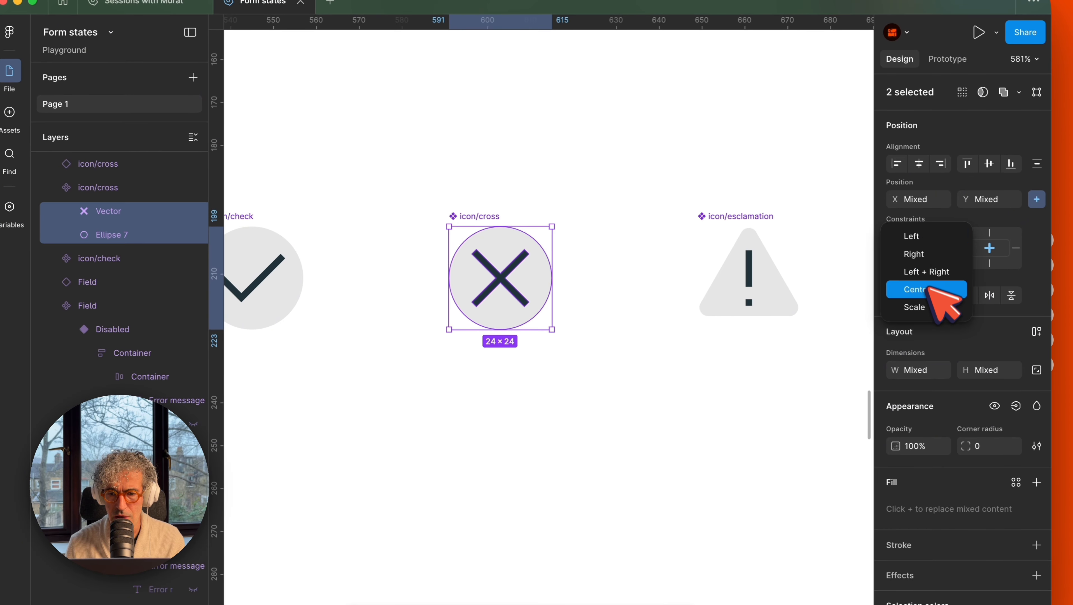
pyautogui.click(930, 307)
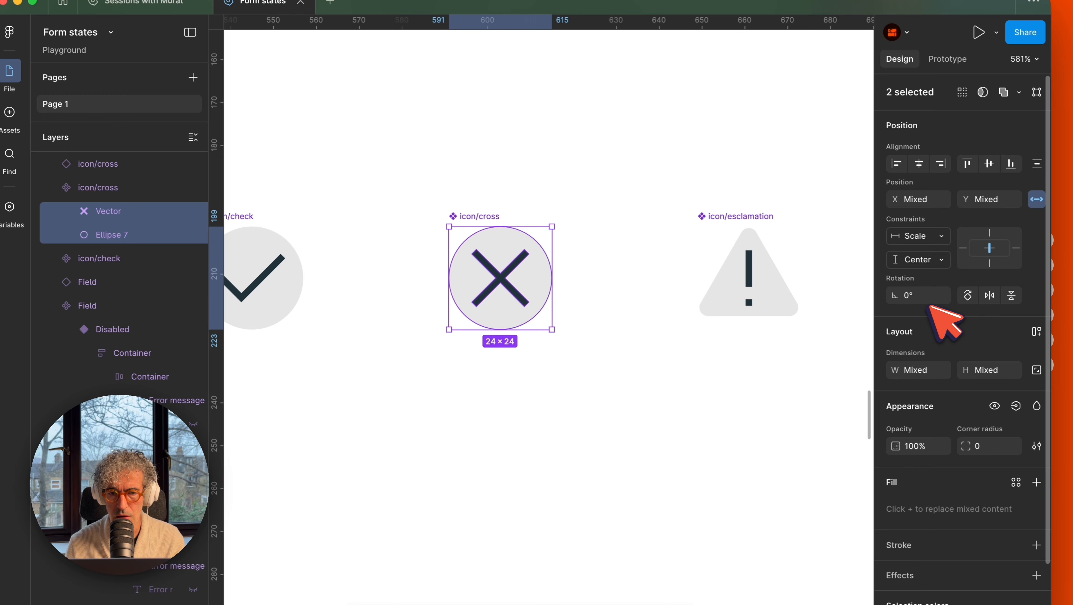
# Step: Set the vertical constraint of the background ellipse in the icon/cross main component to Scale and deselect it
pyautogui.click(534, 272)
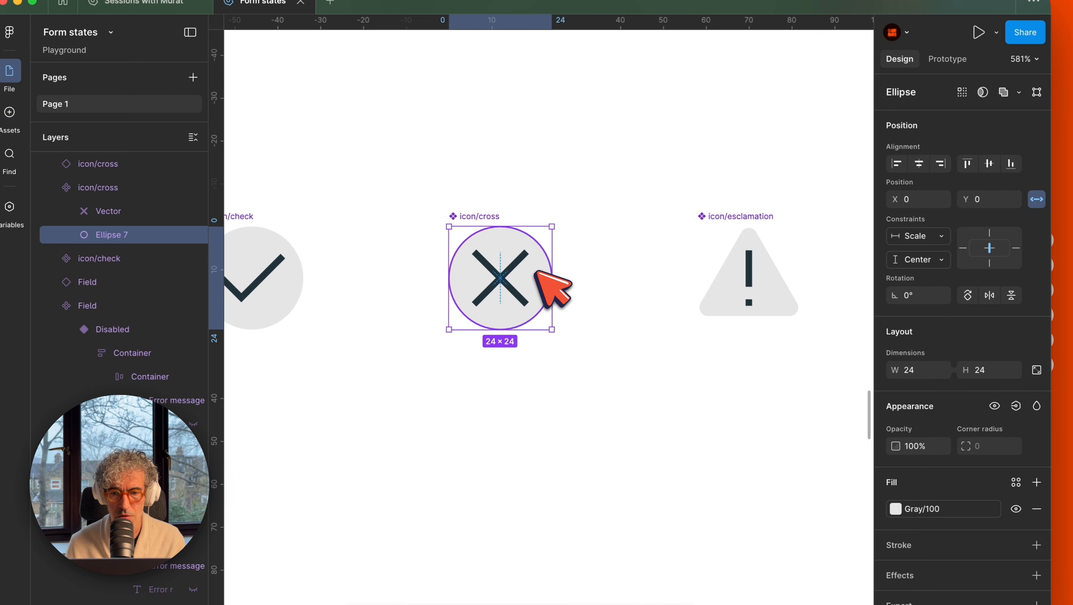
pyautogui.click(925, 256)
pyautogui.click(925, 329)
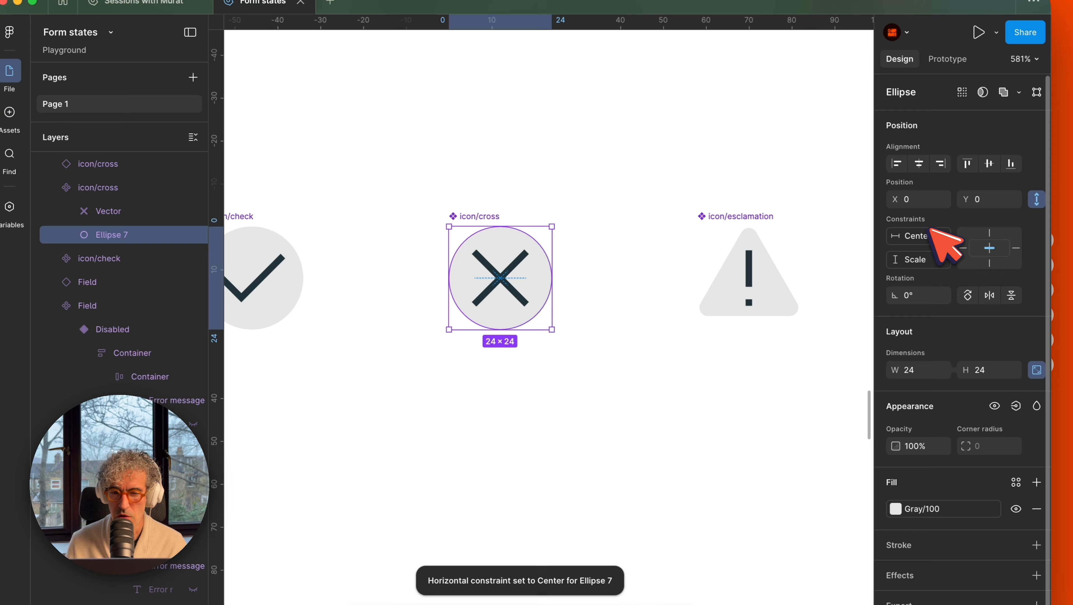
pyautogui.click(529, 215)
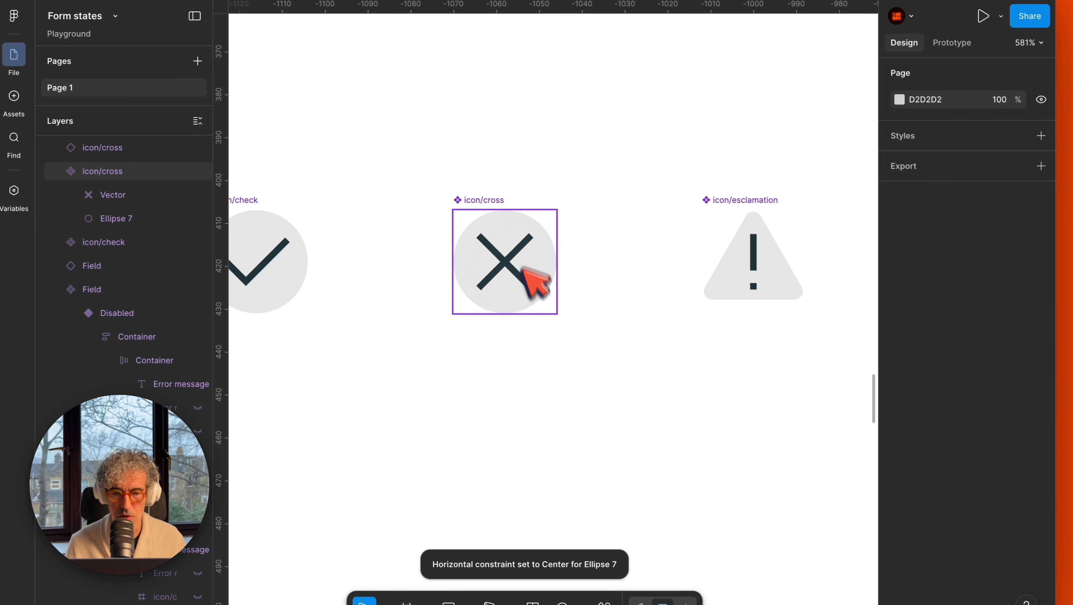
# Step: Copy an icon/cross instance directly below its main component, try shrinking it from one corner, and undo the resize
pyautogui.moveTo(527, 275); pyautogui.dragTo(542, 438)
pyautogui.moveTo(541, 389); pyautogui.dragTo(526, 403)
pyautogui.press('super+z')
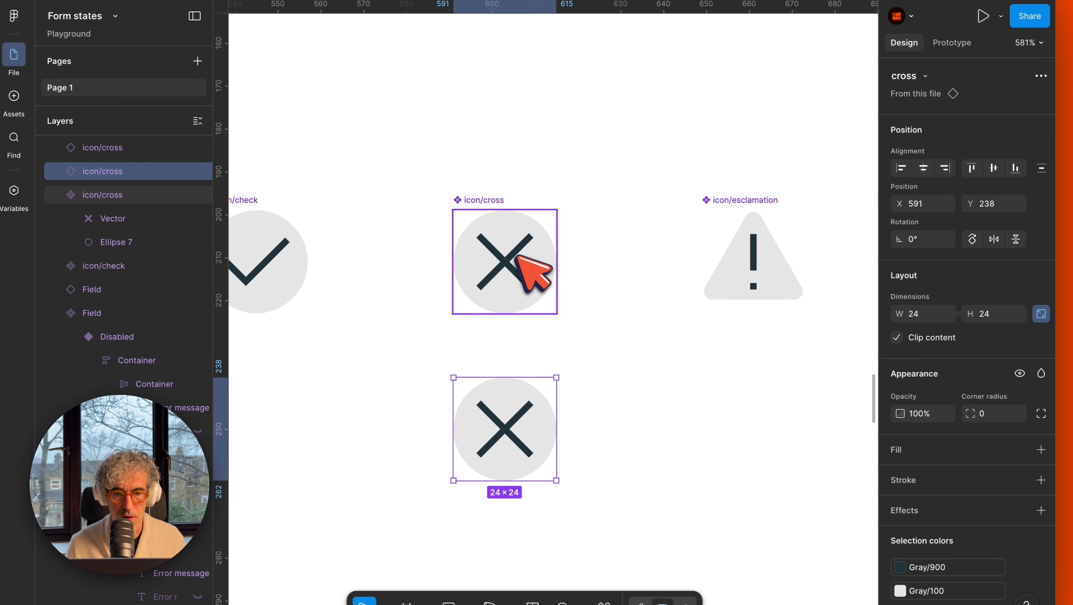
# Step: Set the vertical constraint of the cross vector in the icon/cross main component to Scale and deselect it
pyautogui.doubleClick(529, 267)
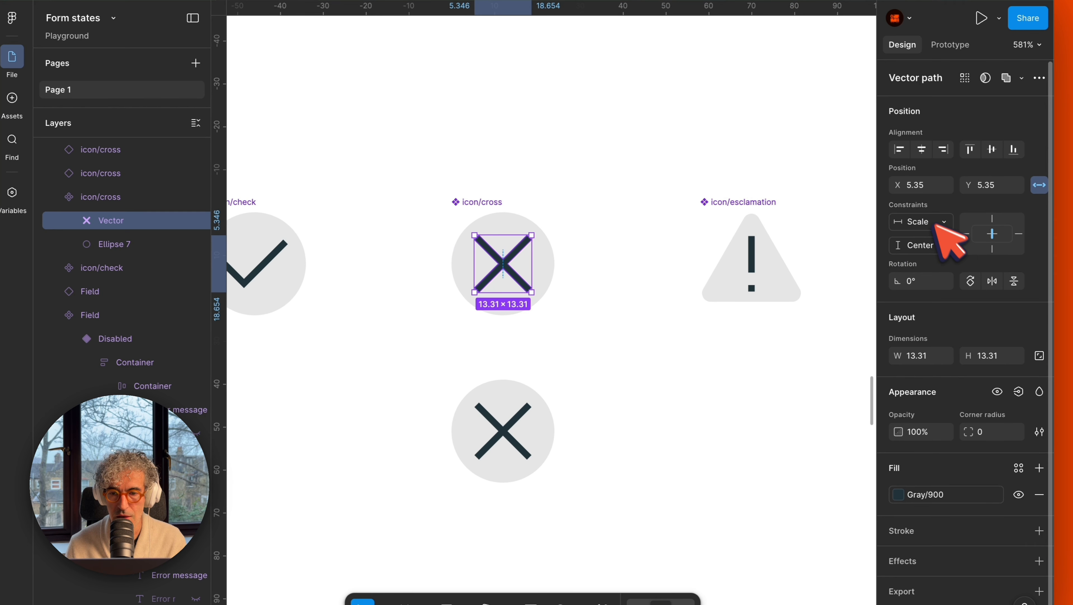
pyautogui.click(932, 246)
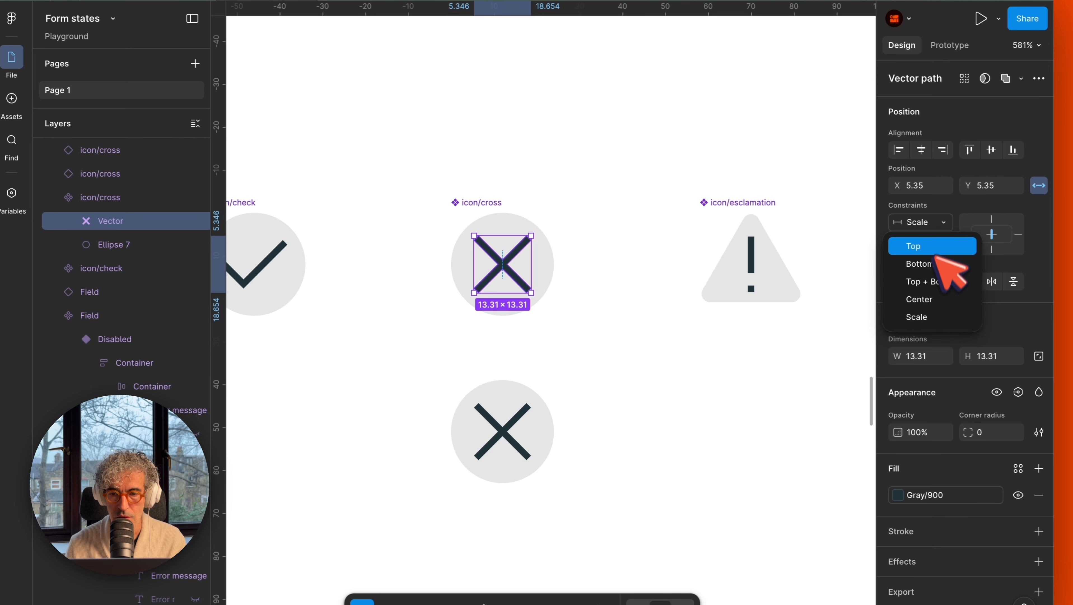
pyautogui.click(933, 314)
pyautogui.click(551, 384)
# Step: Shrink the test icon/cross instance directly below the main component to about 11 × 11, and delete that instance
pyautogui.click(497, 418)
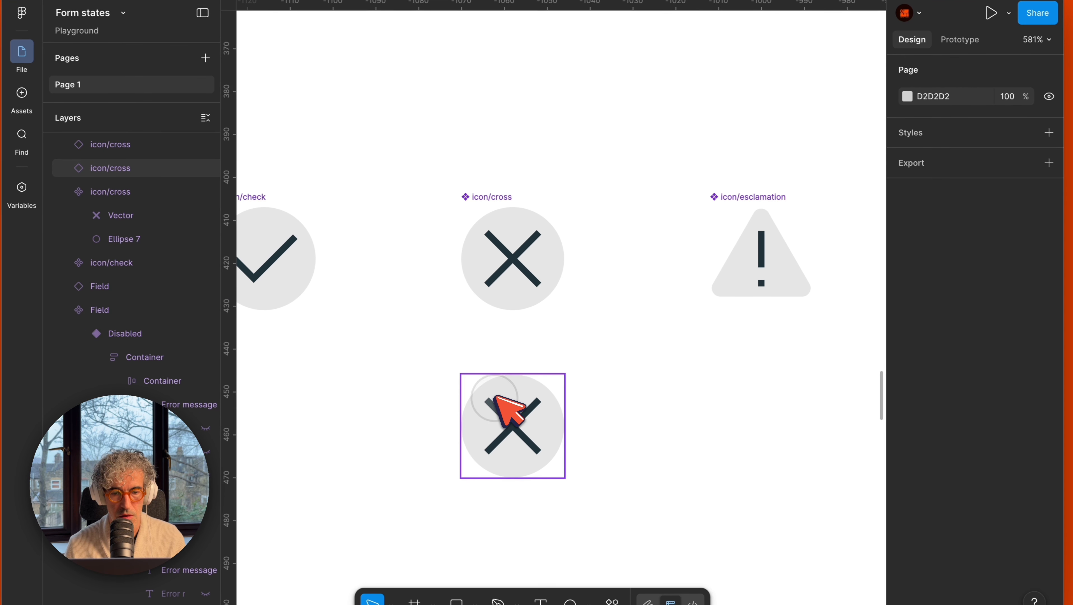
pyautogui.moveTo(549, 384); pyautogui.dragTo(510, 418)
pyautogui.scroll(-5, 565, 380)
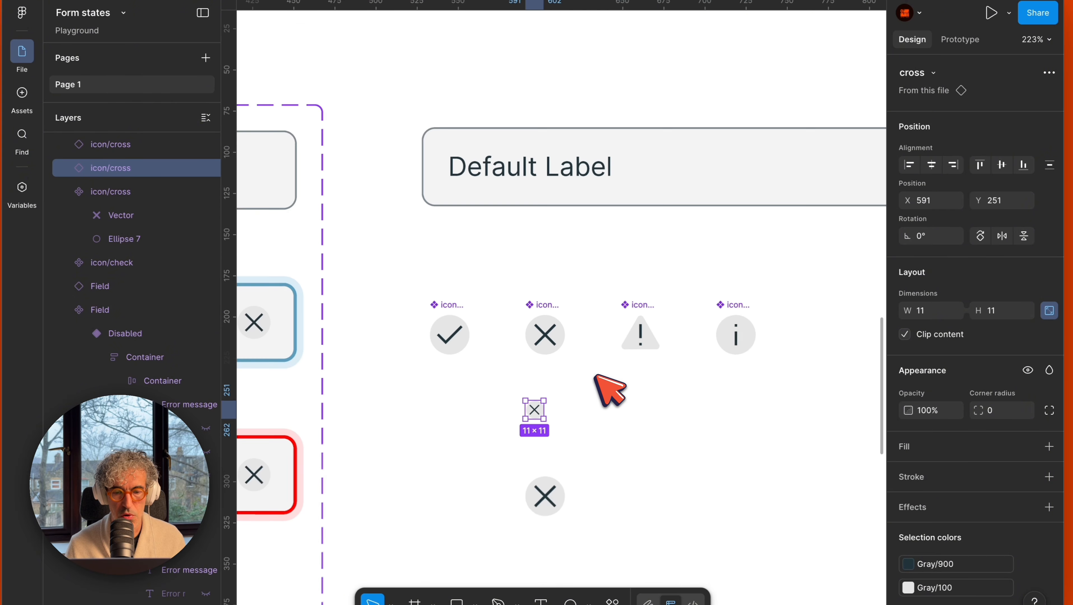
pyautogui.click(553, 413)
pyautogui.click(540, 408)
pyautogui.press('BackSpace')
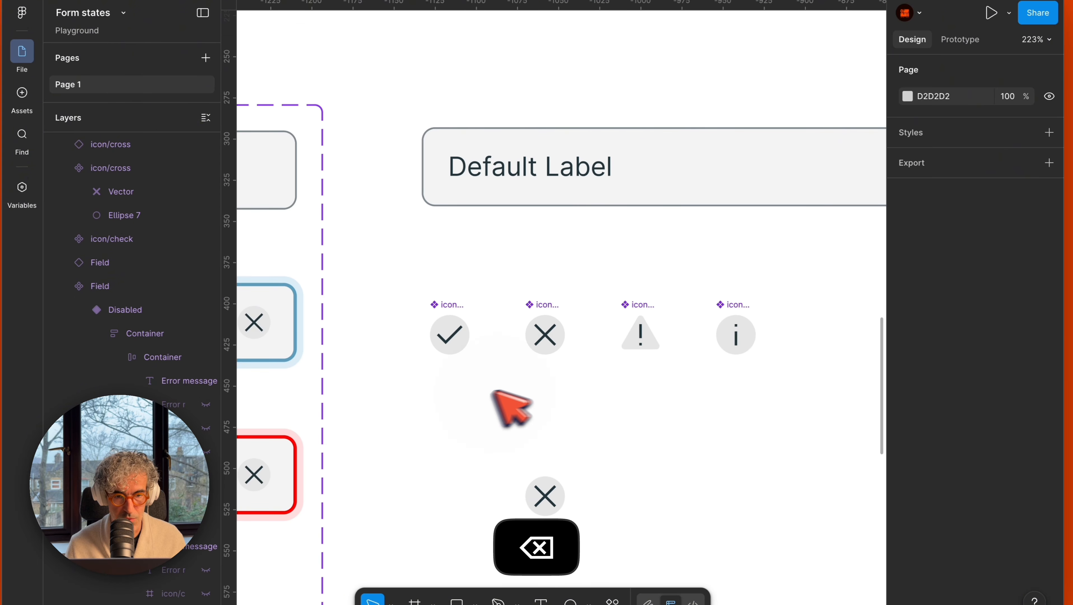
# Step: Copy the Active variant's 20 × 20 icon/cross instance and paste it to replace the cross icon in the Error variant
pyautogui.hscroll(-10, 496, 395)
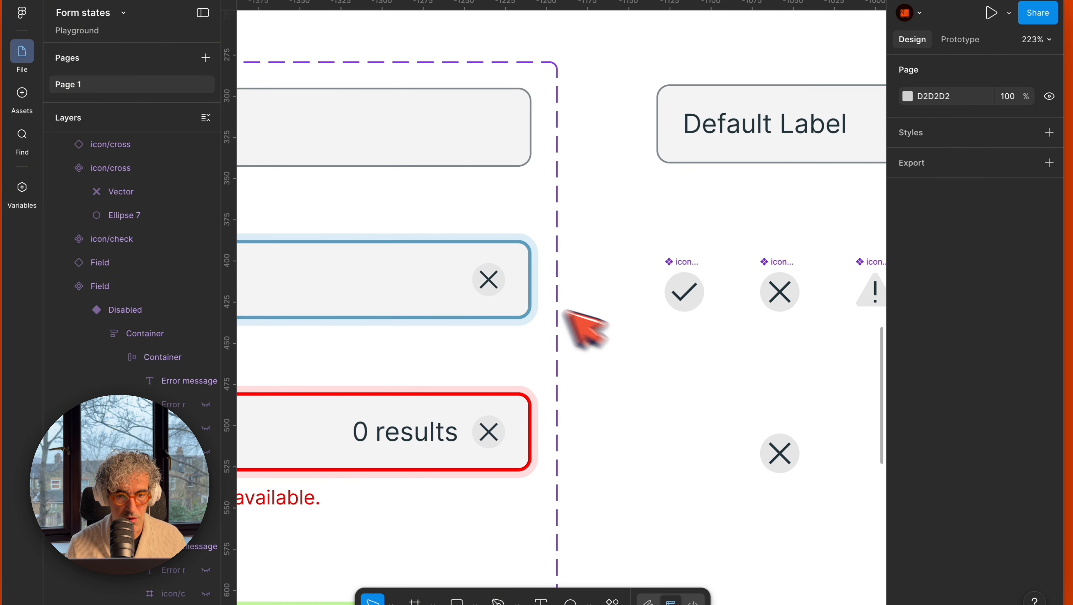
pyautogui.click(486, 275)
pyautogui.click(487, 276)
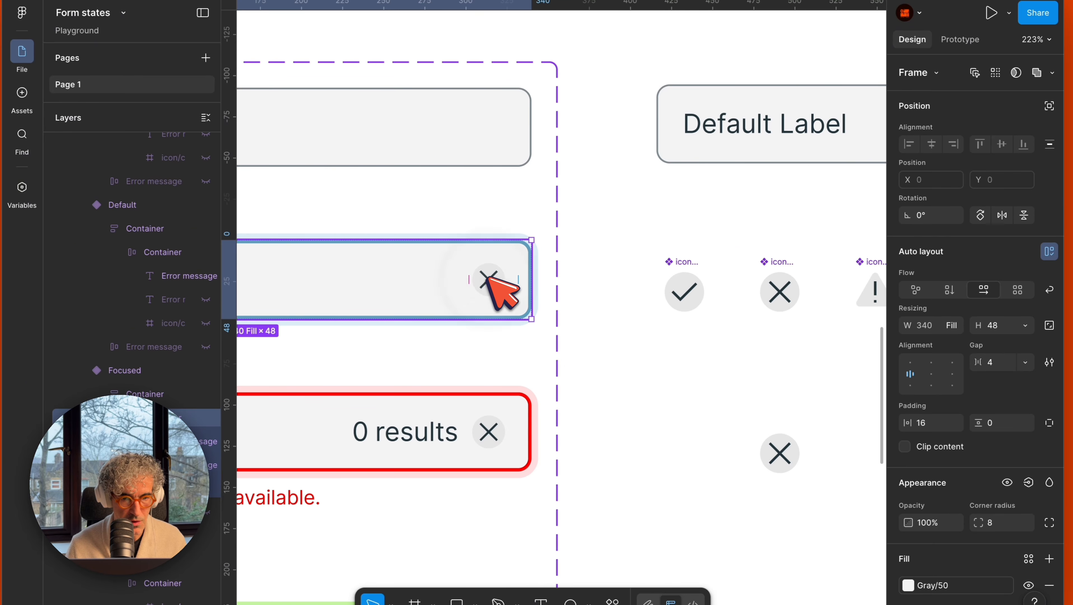
pyautogui.click(488, 276)
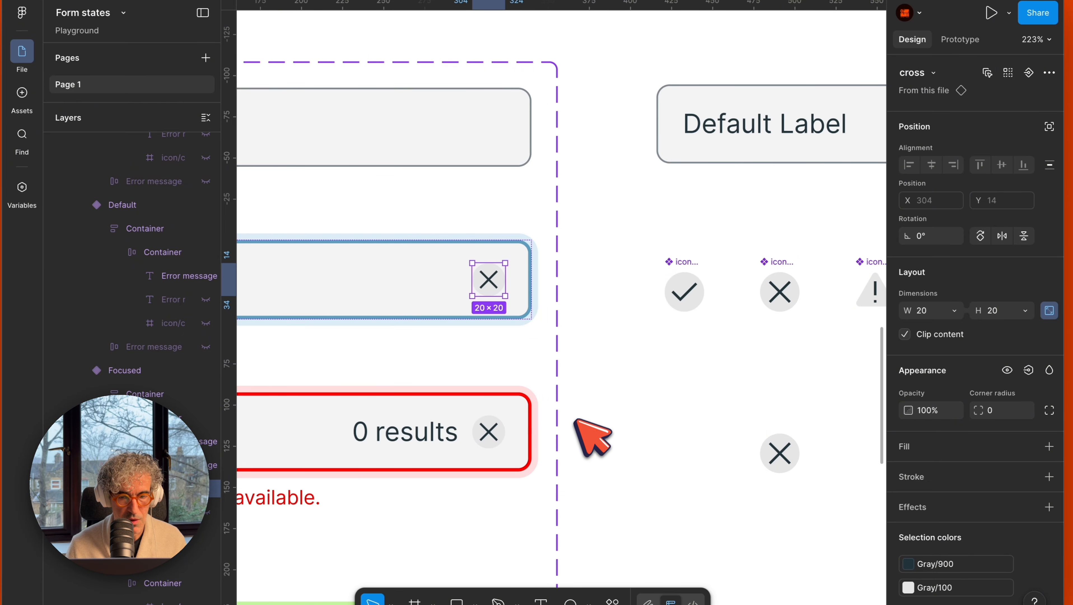
pyautogui.press('super+c')
pyautogui.scroll(-4, 586, 436)
pyautogui.scroll(5, 487, 263)
pyautogui.click(508, 278)
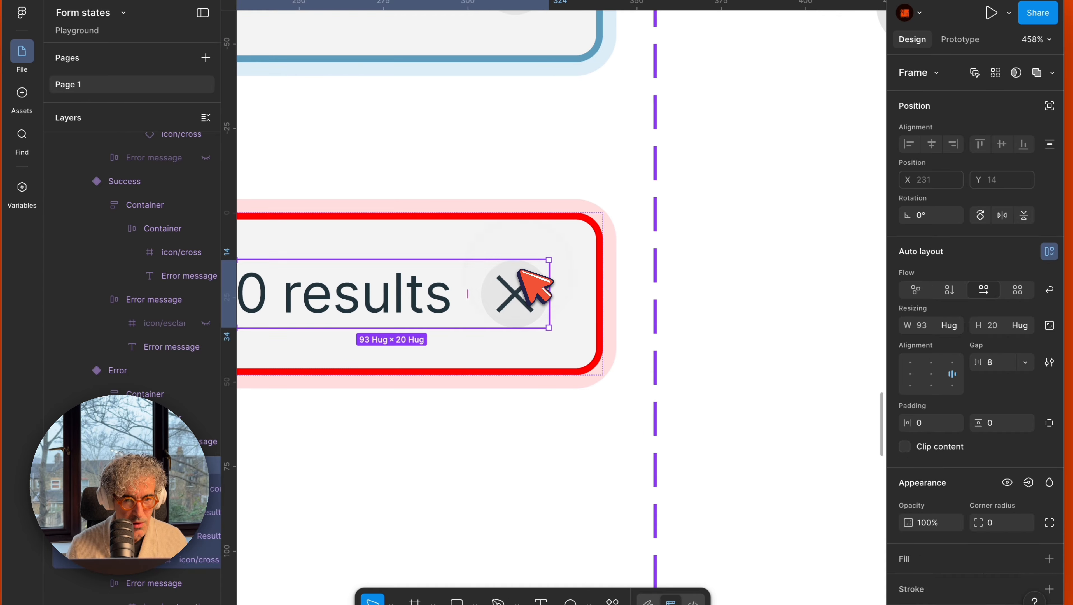
pyautogui.click(518, 272)
pyautogui.press('super+shift+r')
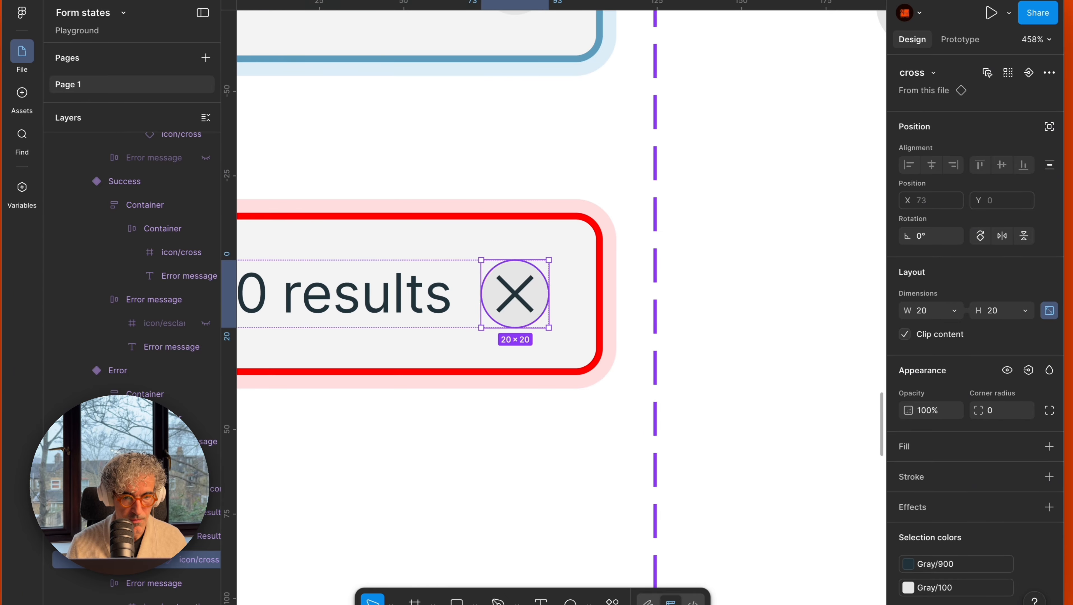
# Step: Inspect the size and constraints of the cross vector inside the Active variant's icon/cross instance
pyautogui.scroll(-5, 515, 277)
pyautogui.click(522, 141)
pyautogui.doubleClick(528, 185)
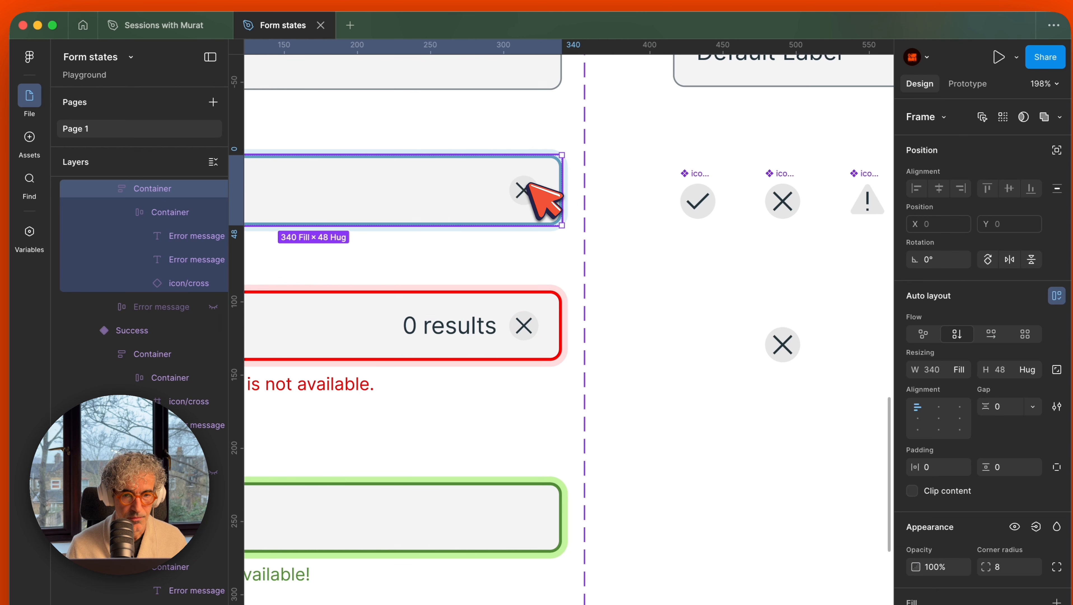
pyautogui.doubleClick(528, 185)
pyautogui.doubleClick(529, 186)
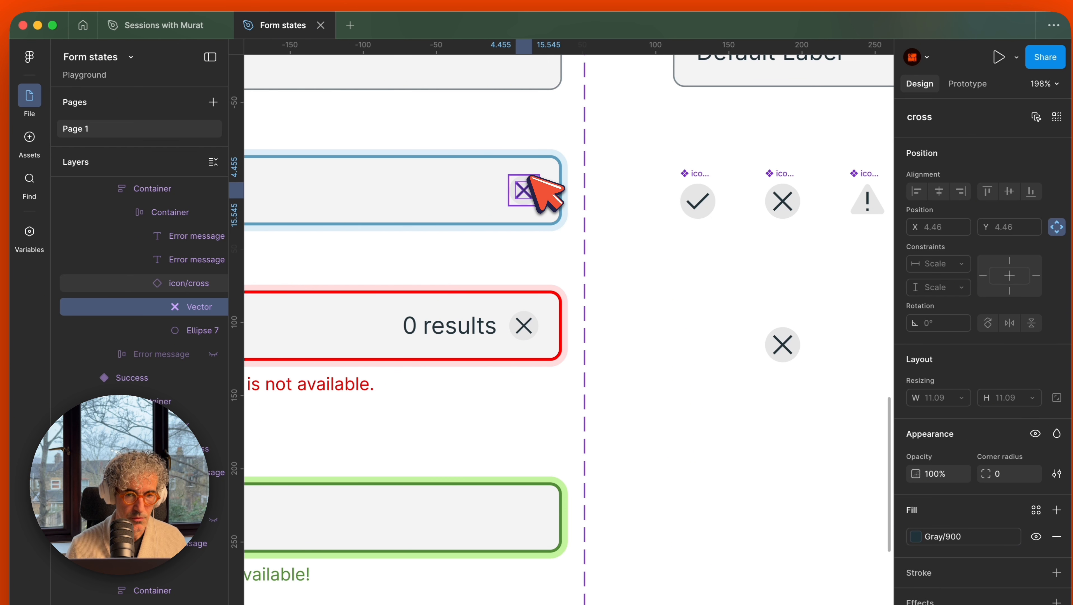
pyautogui.hotkey('shift', 'Return')
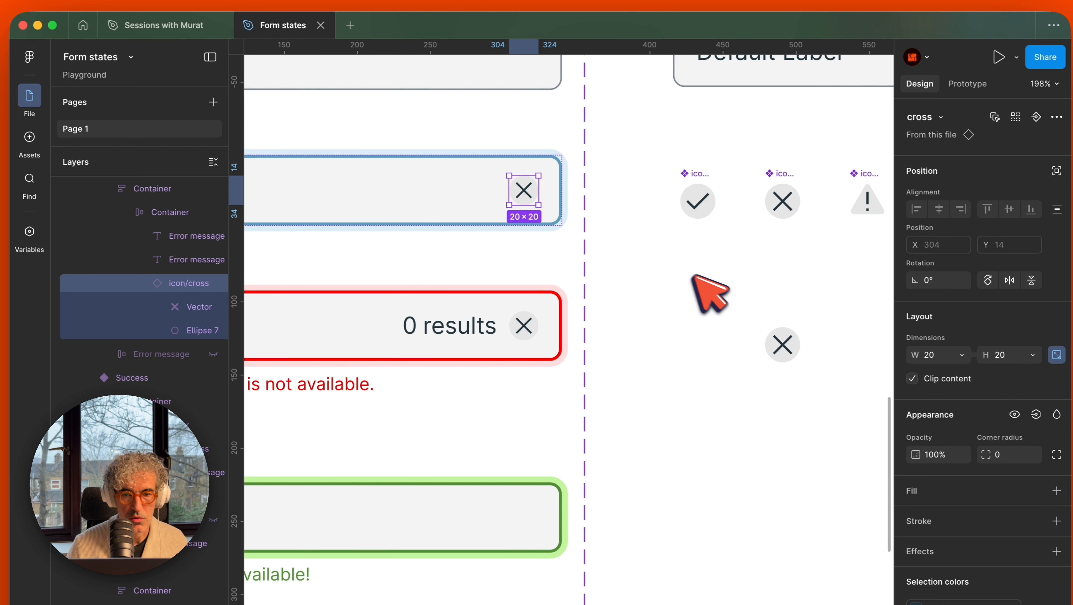
pyautogui.click(702, 282)
# Step: Set the horizontal constraint of the background ellipse in the icon/check main component to Scale
pyautogui.scroll(5, 669, 263)
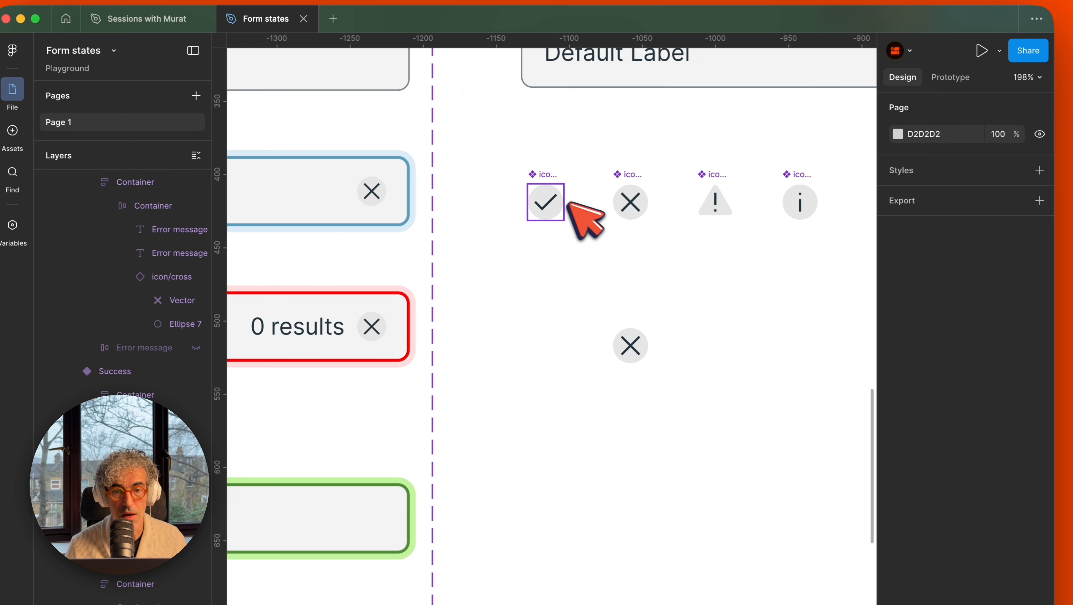
pyautogui.scroll(1, 546, 199)
pyautogui.click(529, 154)
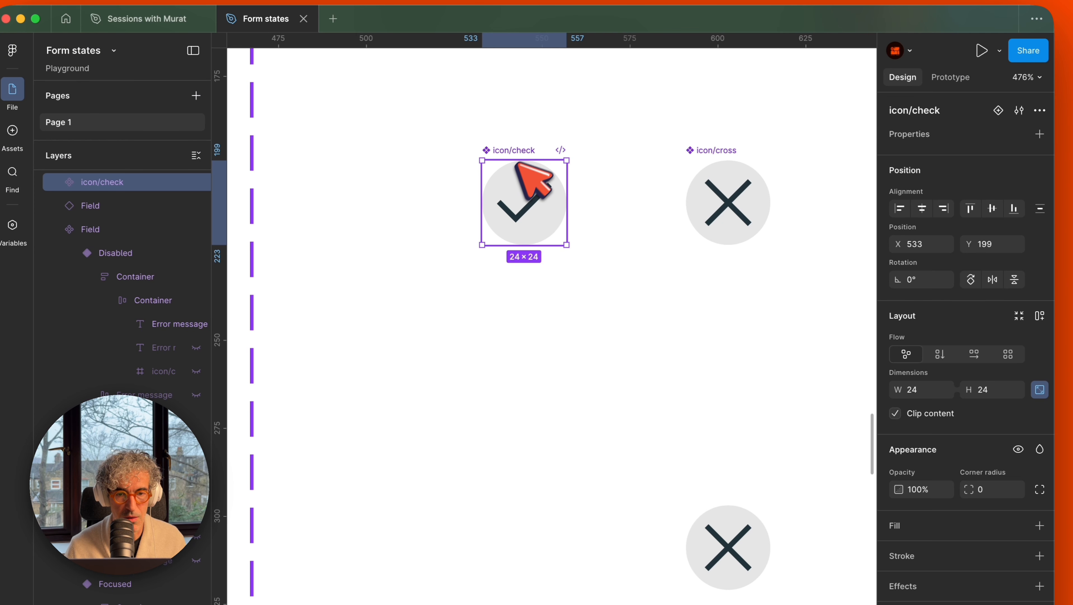
pyautogui.doubleClick(513, 172)
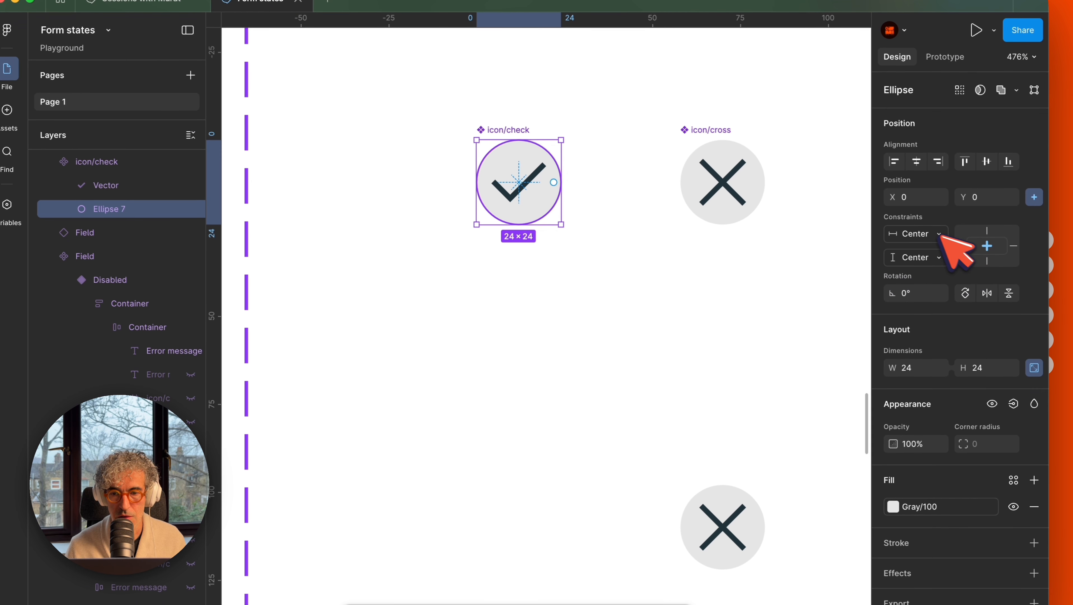
pyautogui.click(942, 254)
pyautogui.click(932, 304)
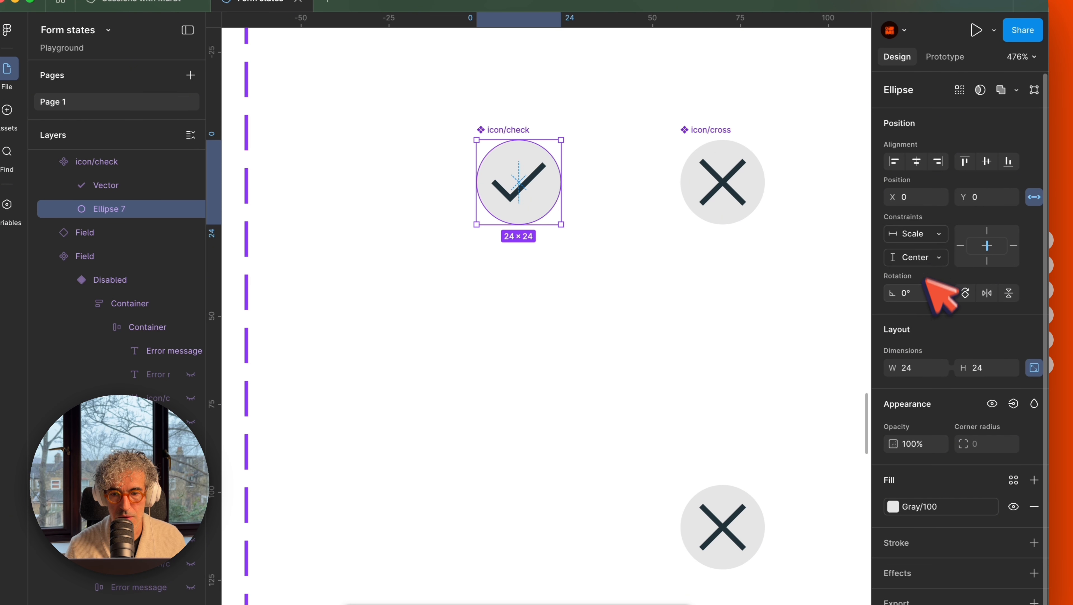
# Step: Set both the horizontal and vertical constraints of the check vector in the icon/check component to Scale and deselect it
pyautogui.click(544, 171)
pyautogui.click(931, 236)
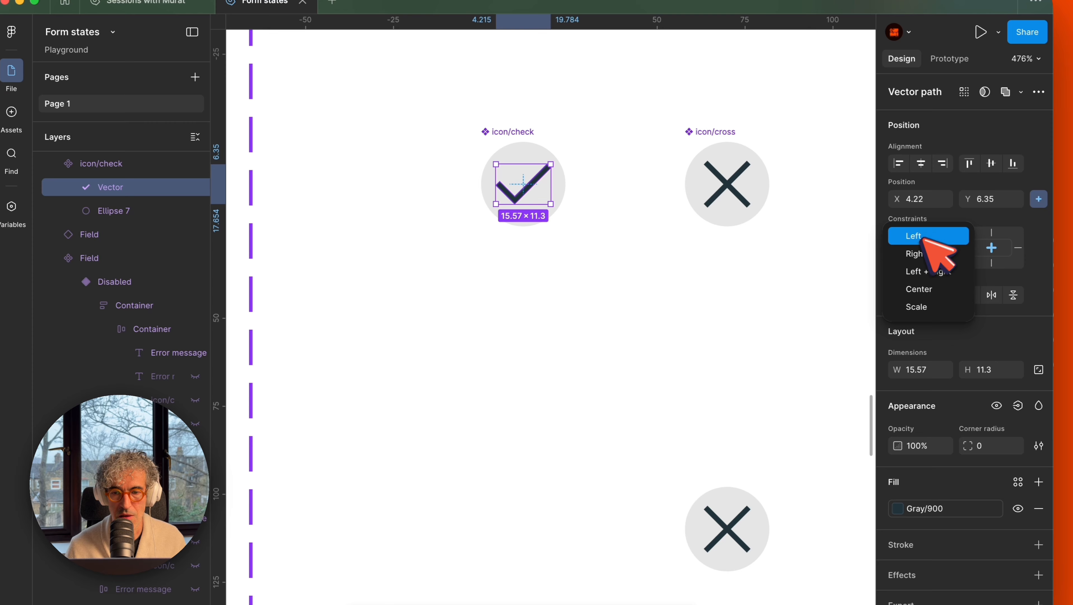
pyautogui.click(931, 305)
pyautogui.click(927, 259)
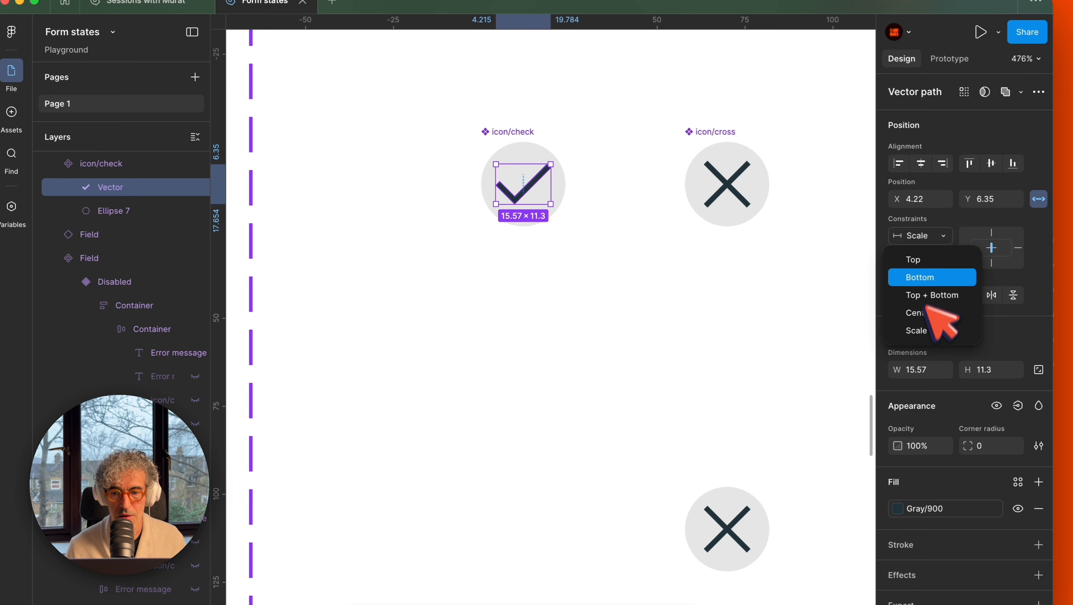
pyautogui.click(929, 328)
pyautogui.click(670, 304)
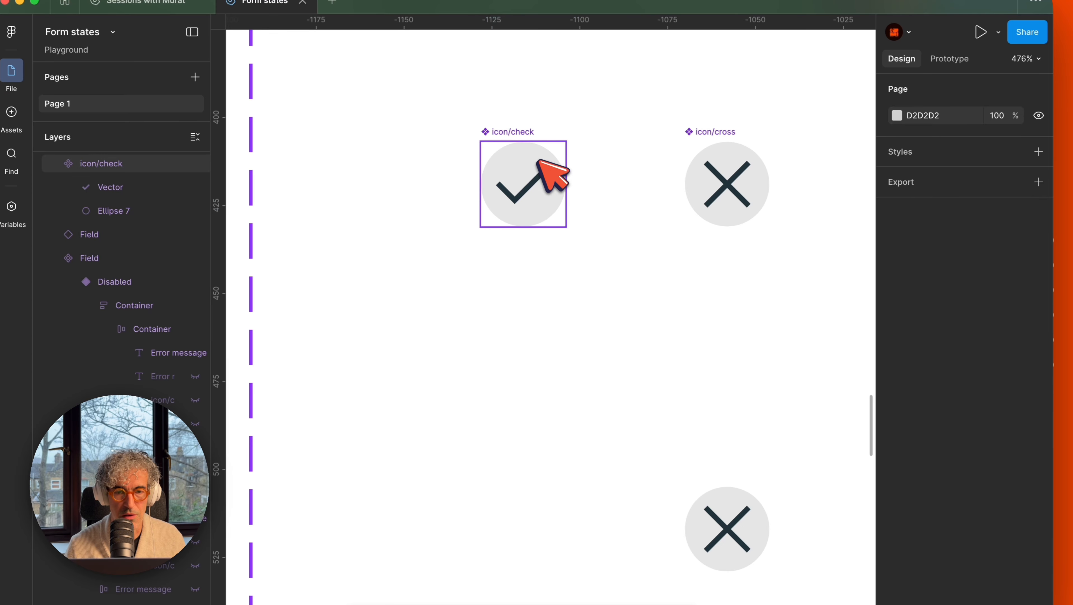
# Step: Test shrinking an icon/check instance placed below its main component to about 10 × 10, and delete the instance after undoing the resize
pyautogui.moveTo(550, 173); pyautogui.dragTo(535, 334)
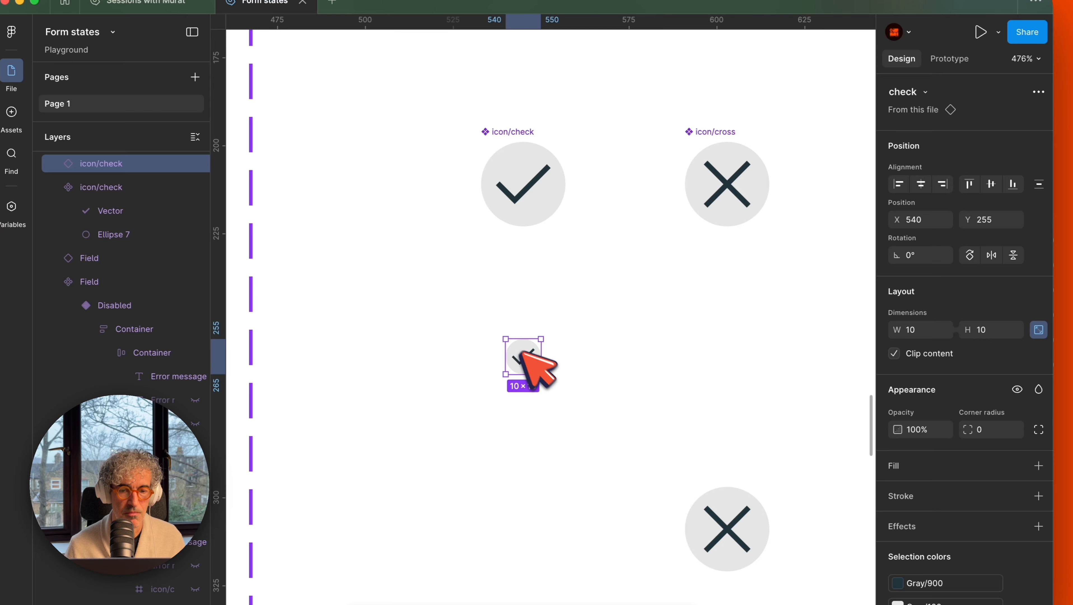
pyautogui.press('super+z')
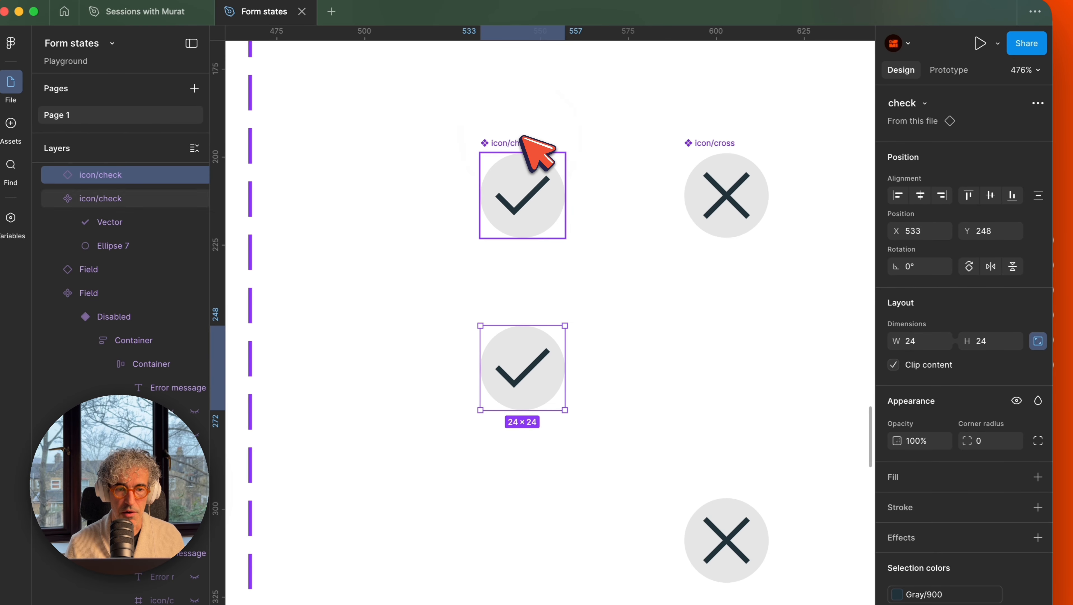
pyautogui.click(523, 140)
pyautogui.click(525, 357)
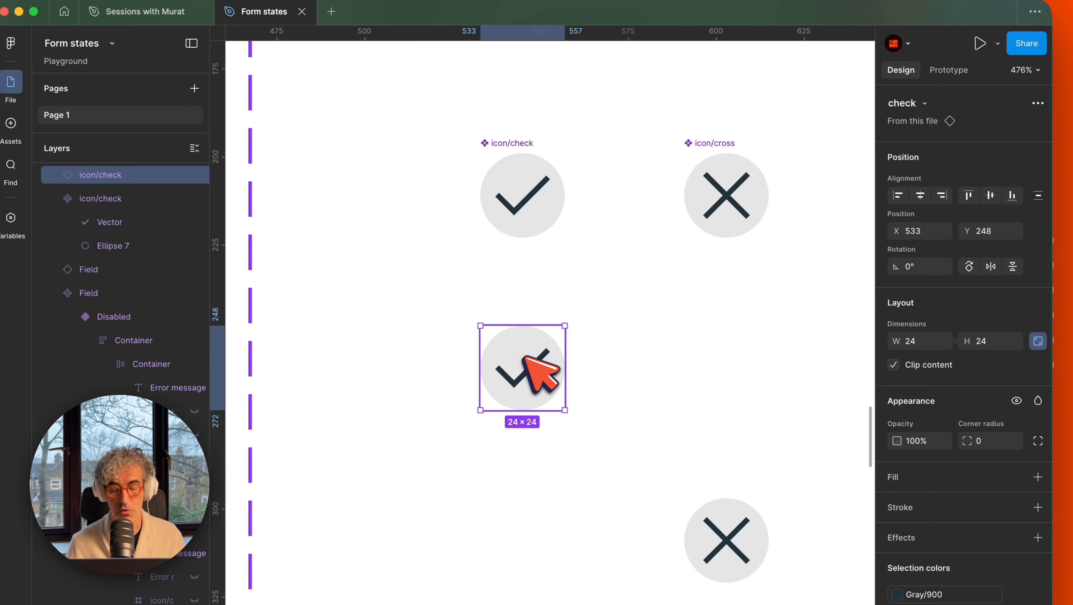
pyautogui.press('BackSpace')
pyautogui.scroll(-5, 525, 362)
pyautogui.moveTo(524, 360); pyautogui.dragTo(667, 265)
pyautogui.scroll(-5, 719, 292)
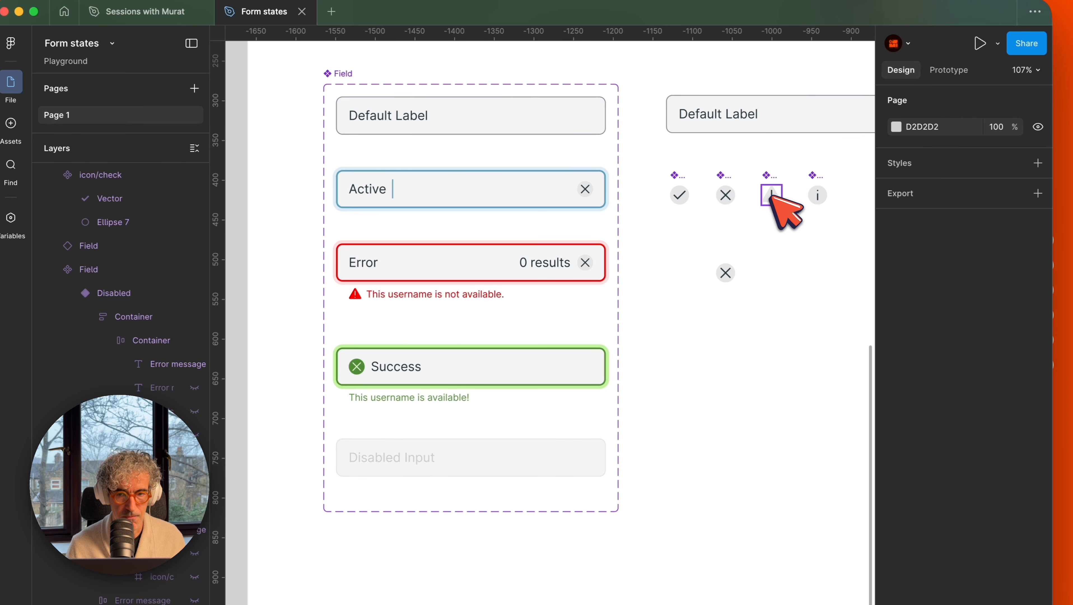
# Step: Duplicate the exclamation icon component as an instance below the icon row, and inspect the colours of the Error variant's warning icon
pyautogui.moveTo(770, 195); pyautogui.dragTo(666, 271)
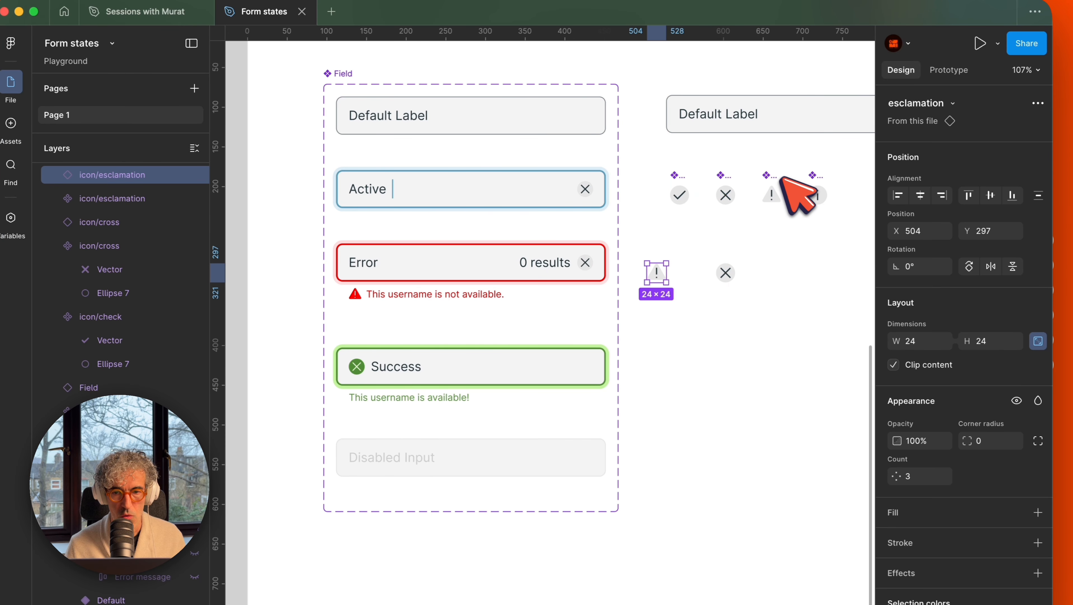
pyautogui.scroll(3, 673, 271)
pyautogui.hscroll(-3, 677, 237)
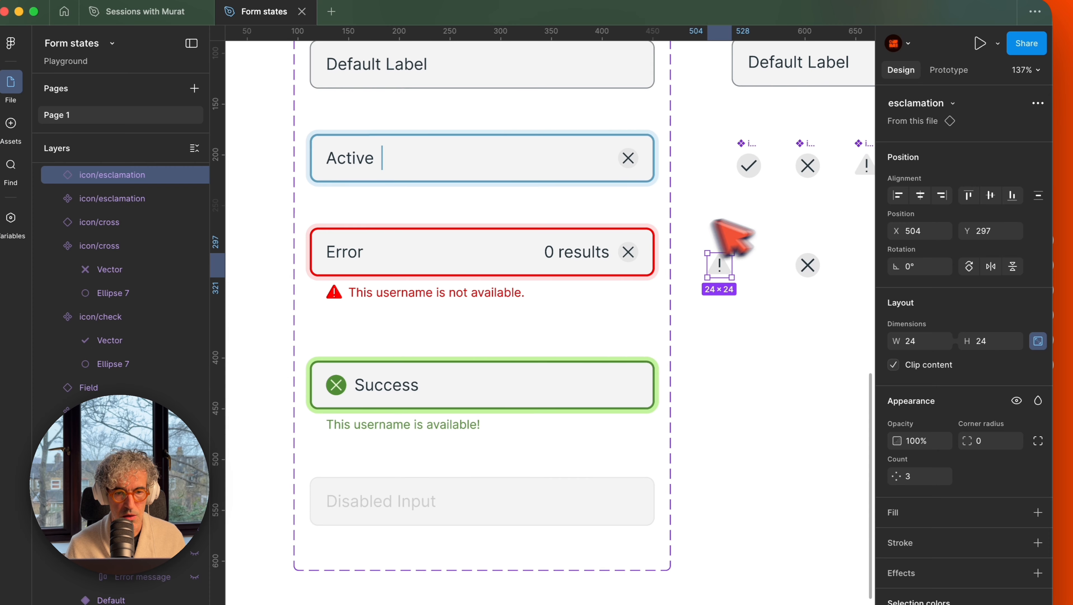
pyautogui.click(263, 302)
pyautogui.doubleClick(342, 286)
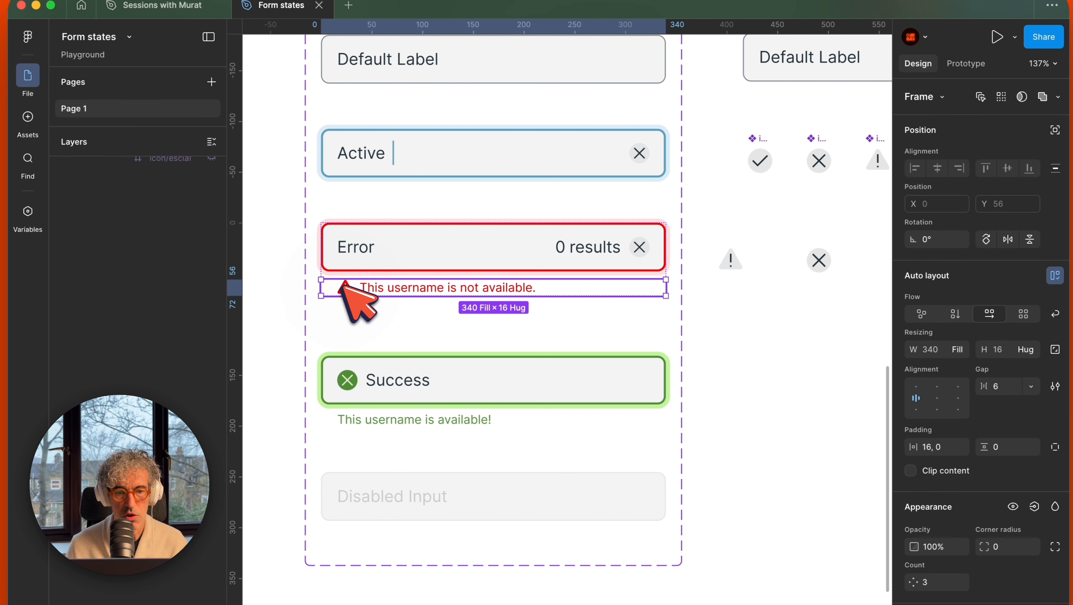
pyautogui.doubleClick(342, 285)
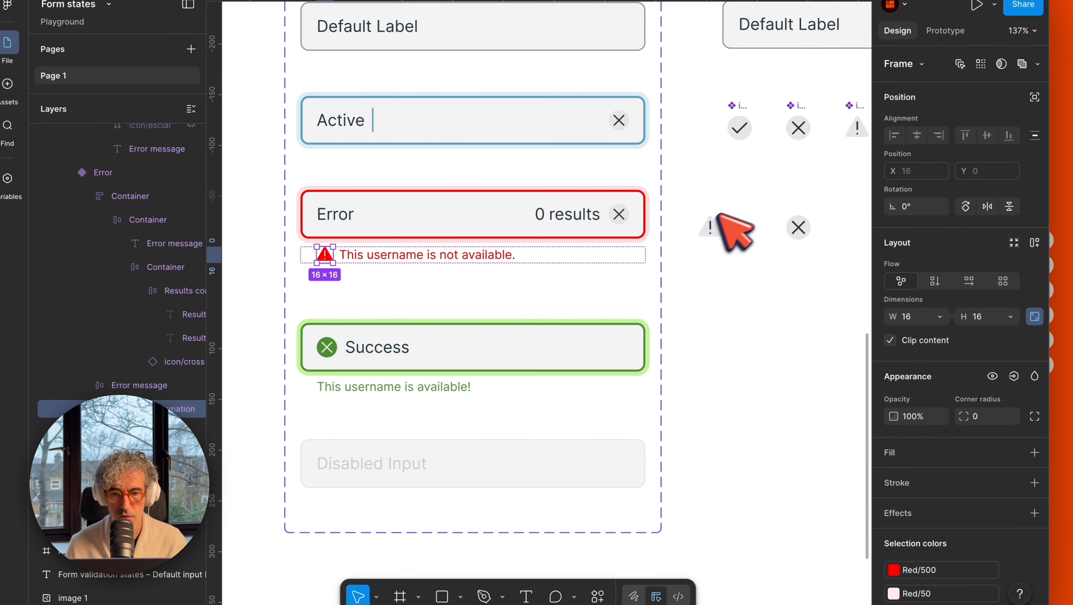
# Step: Recolour the icon/esclamation instance with a Red/50 exclamation mark and a Red/500 triangle, and deselect it
pyautogui.click(730, 260)
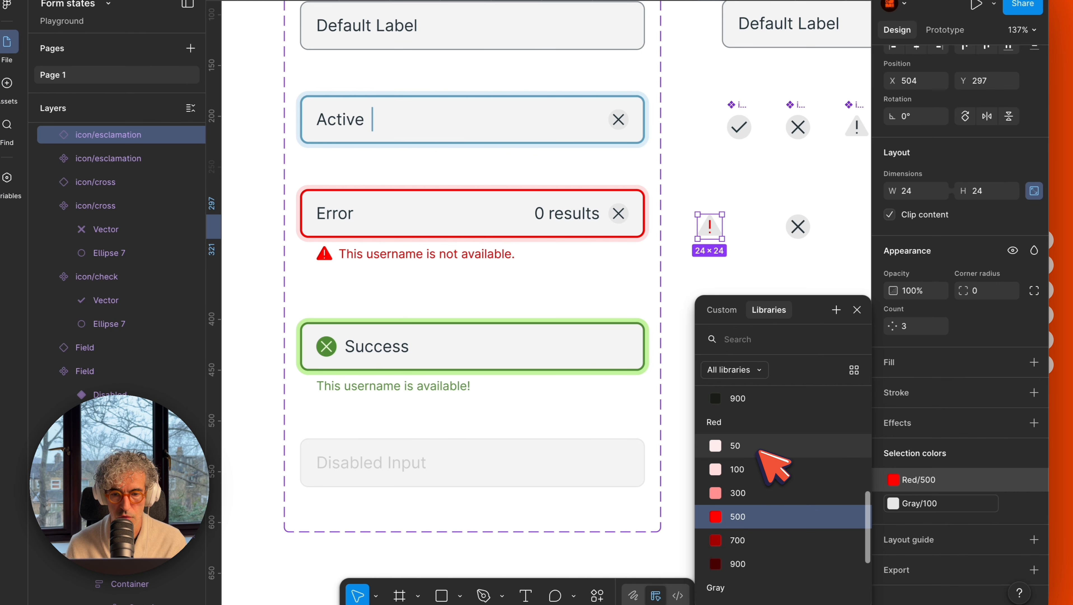
pyautogui.click(762, 447)
pyautogui.click(893, 502)
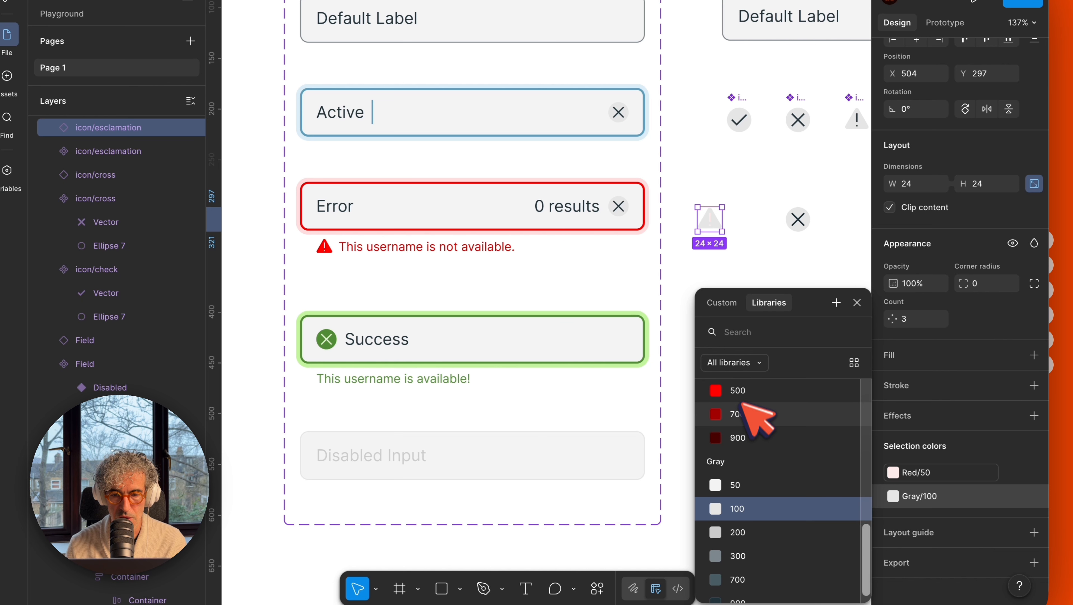
pyautogui.scroll(1, 749, 409)
pyautogui.click(736, 394)
pyautogui.click(750, 192)
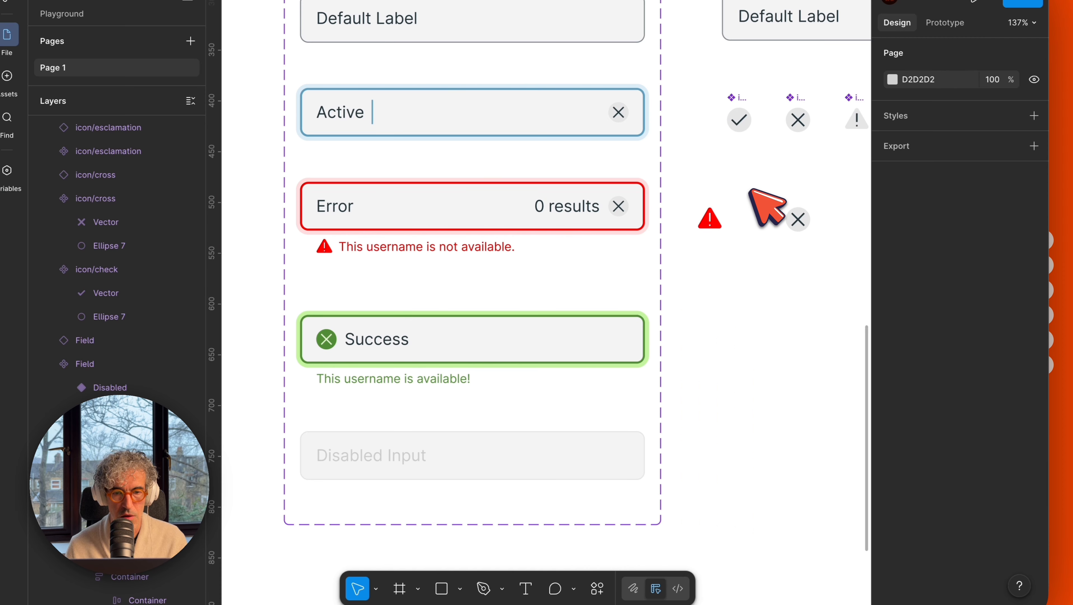
# Step: Try setting the red icon/esclamation instance's height to 20 and undo the resize
pyautogui.click(714, 221)
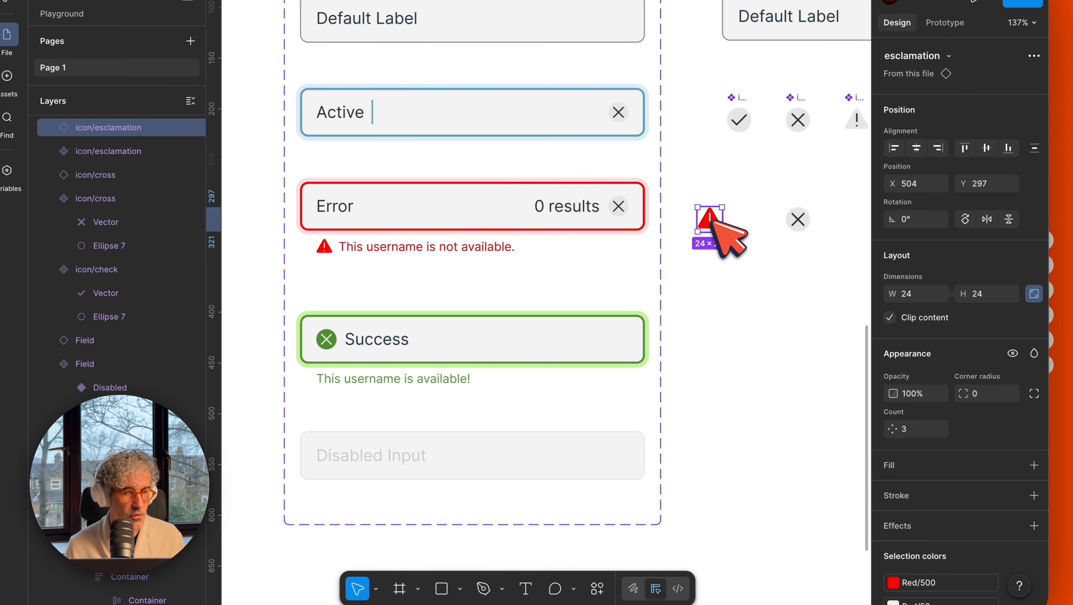
pyautogui.scroll(10, 745, 224)
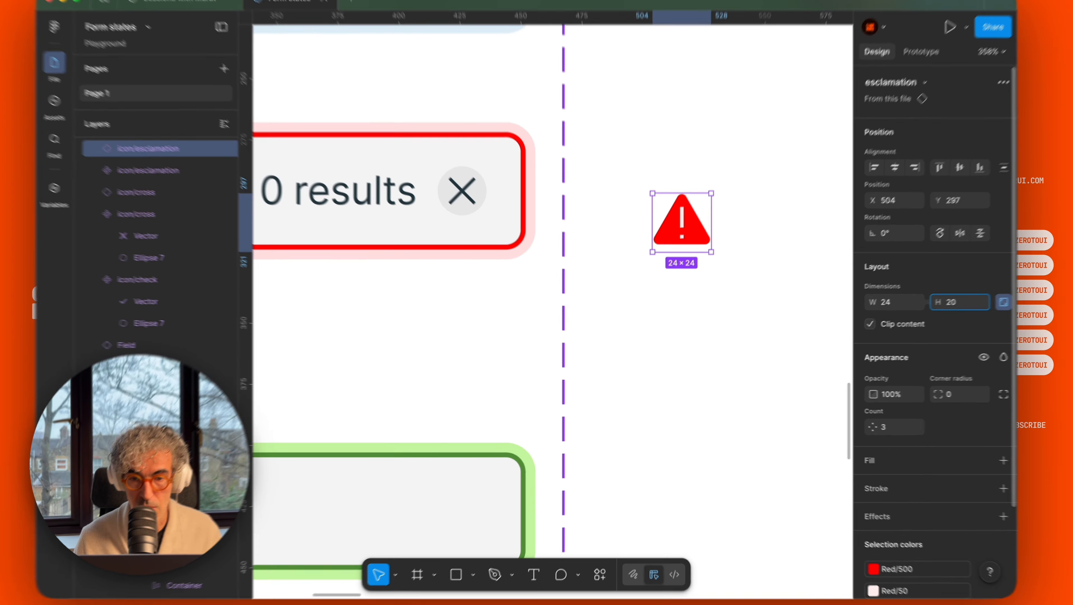
pyautogui.press('Return')
pyautogui.press('super+z')
pyautogui.hscroll(4, 598, 310)
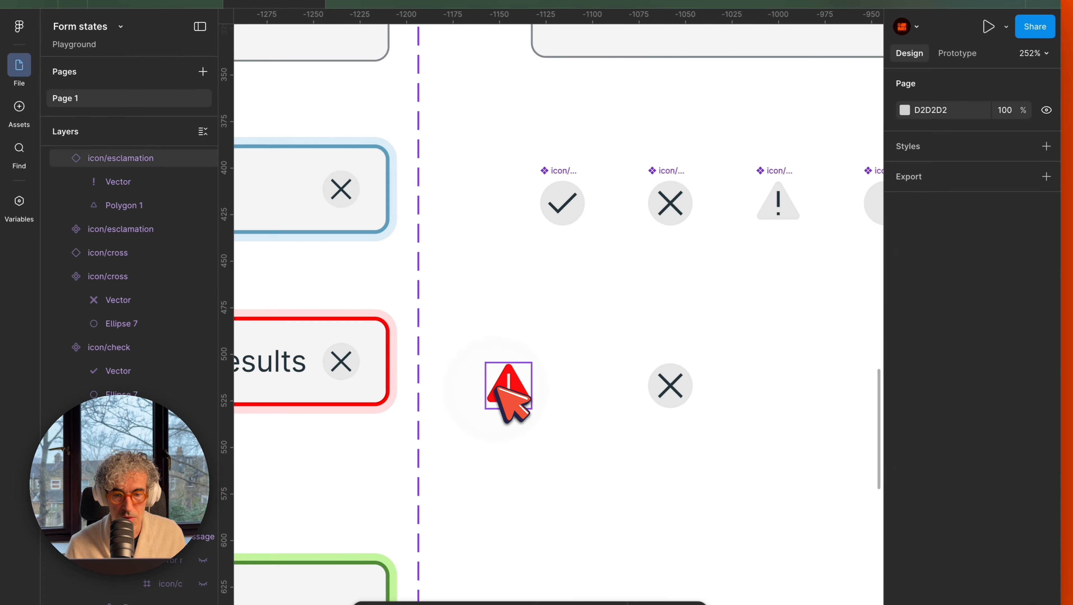
# Step: Try to set both the horizontal and vertical constraints of the triangle polygon in the icon/esclamation main component to Scale, and deselect it
pyautogui.click(496, 388)
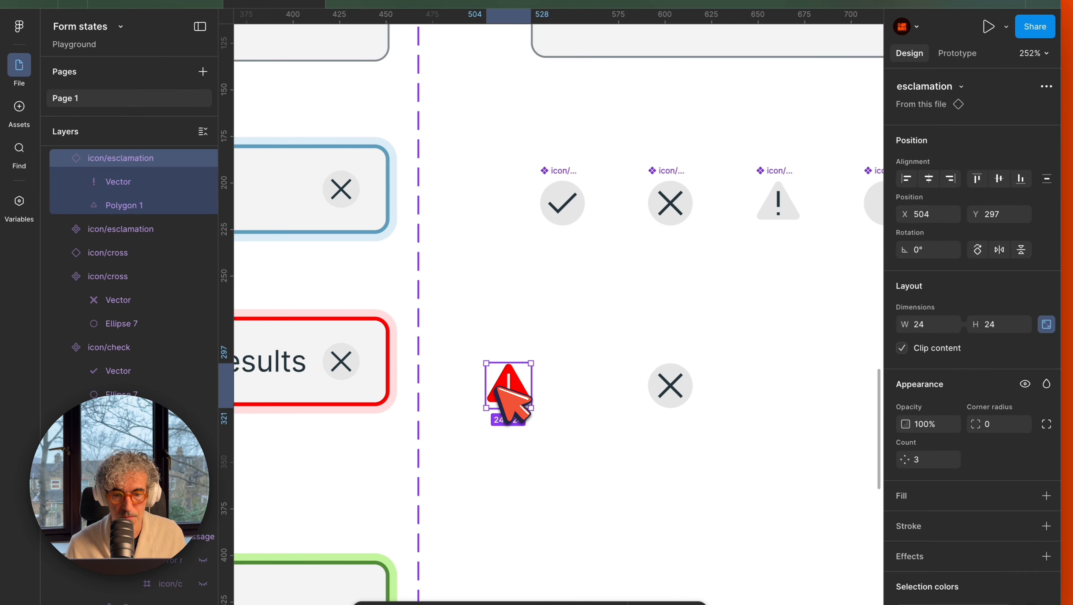
pyautogui.click(790, 201)
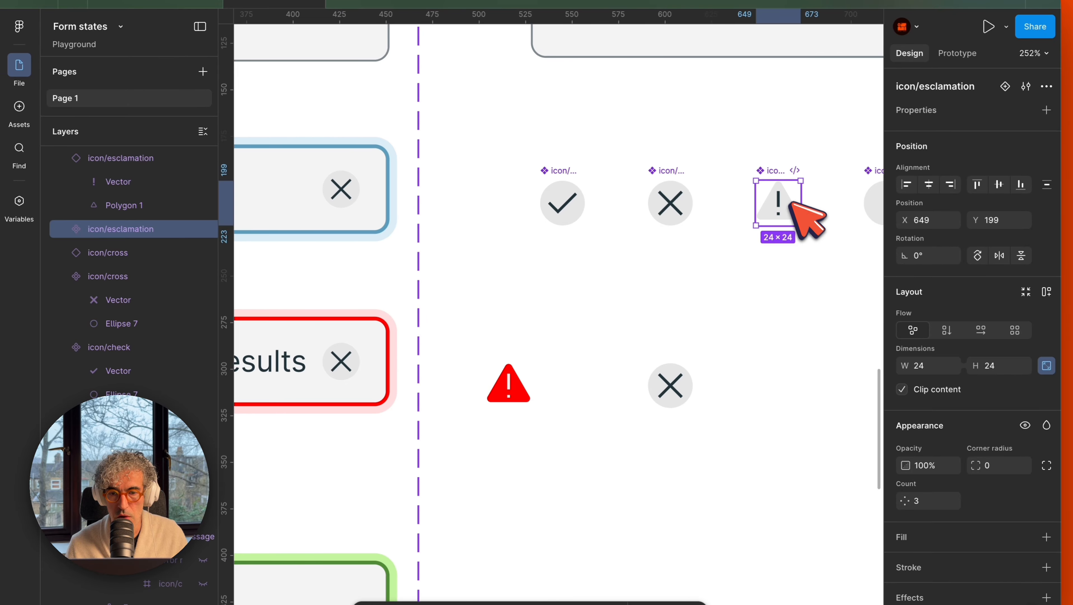
pyautogui.doubleClick(791, 206)
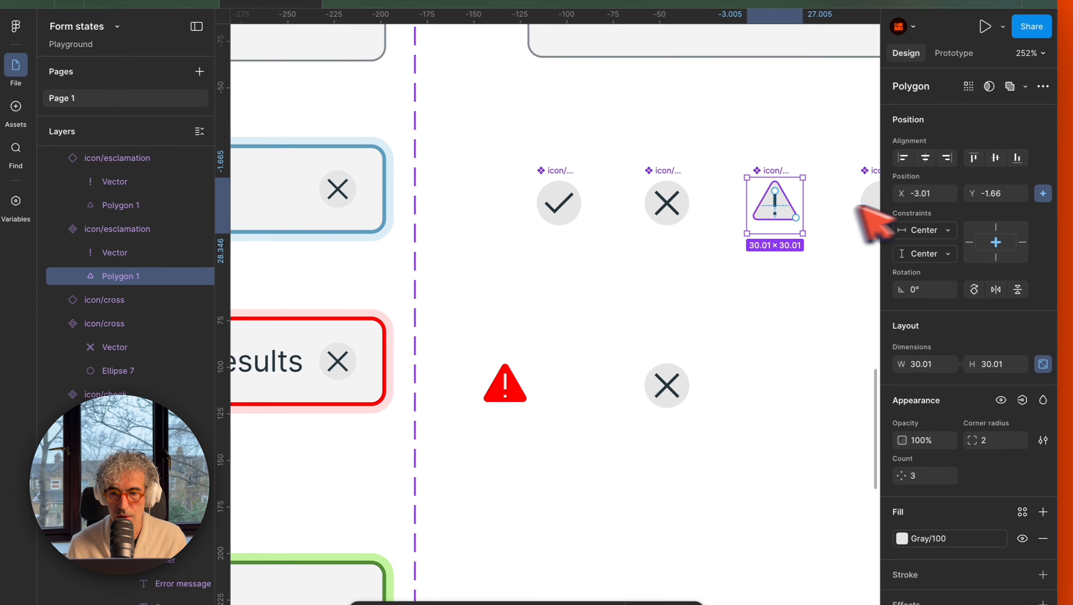
pyautogui.click(942, 229)
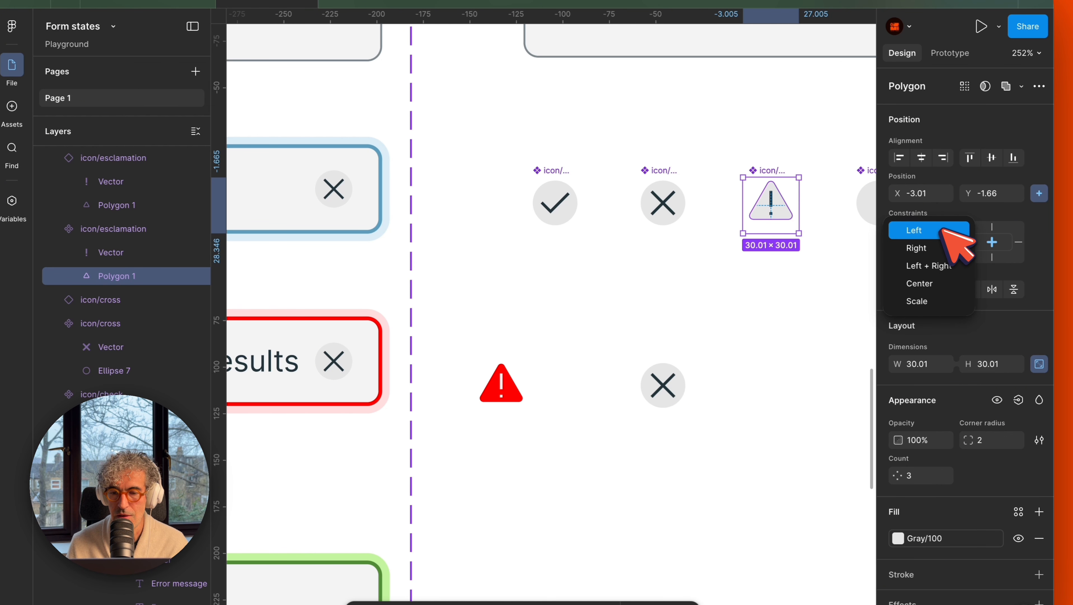
pyautogui.click(942, 304)
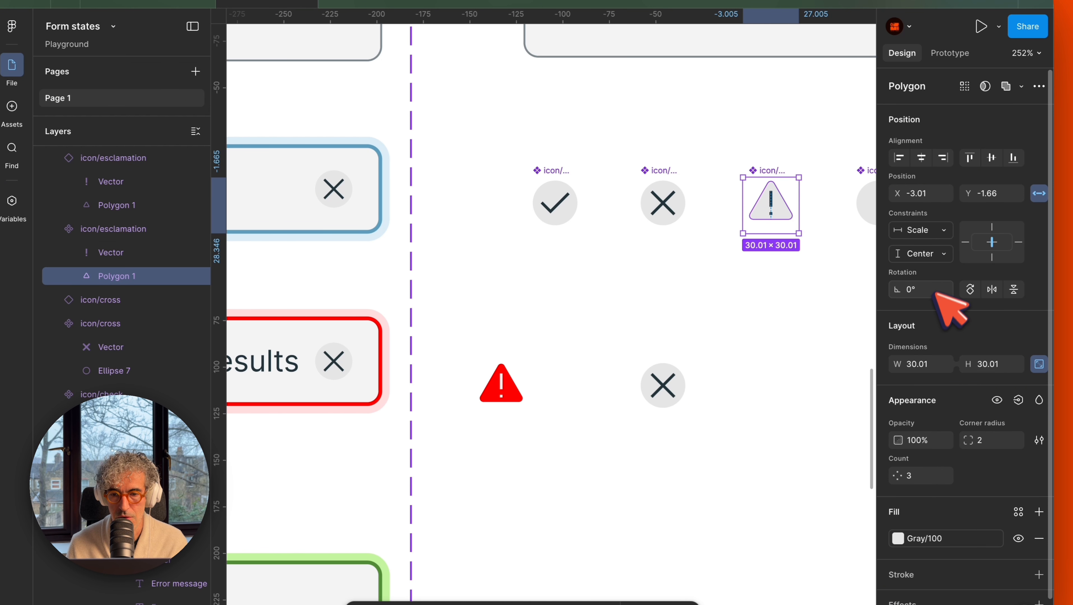
pyautogui.click(941, 253)
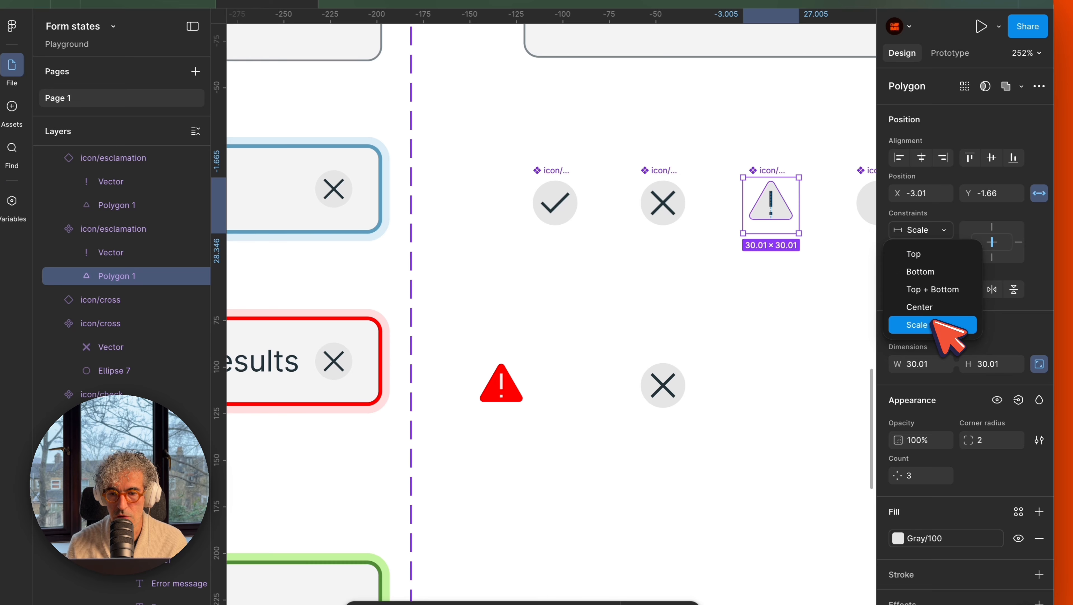
pyautogui.click(938, 327)
pyautogui.click(940, 253)
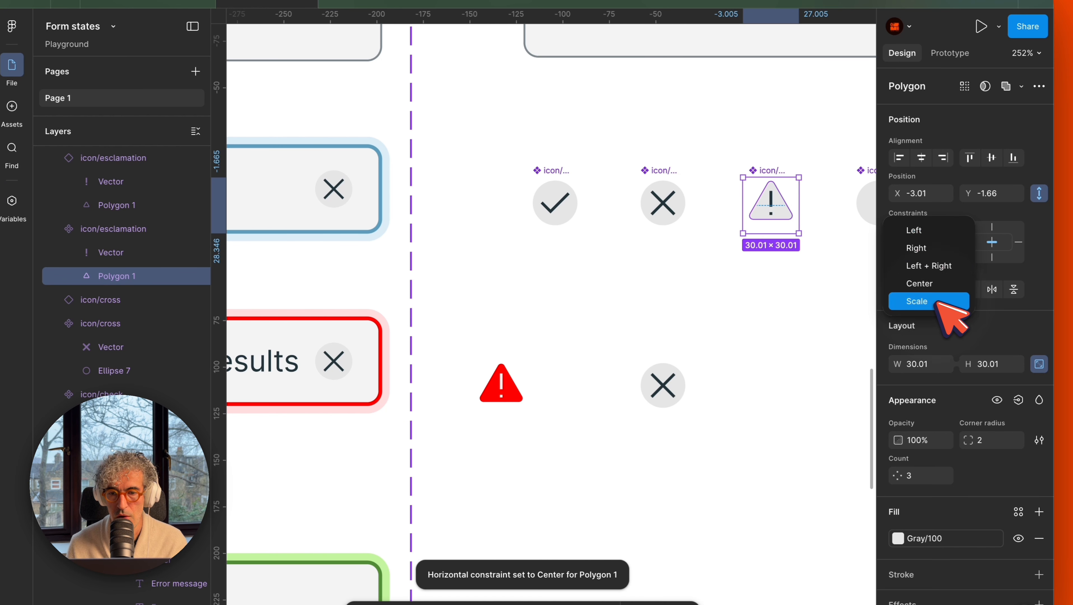
pyautogui.click(948, 302)
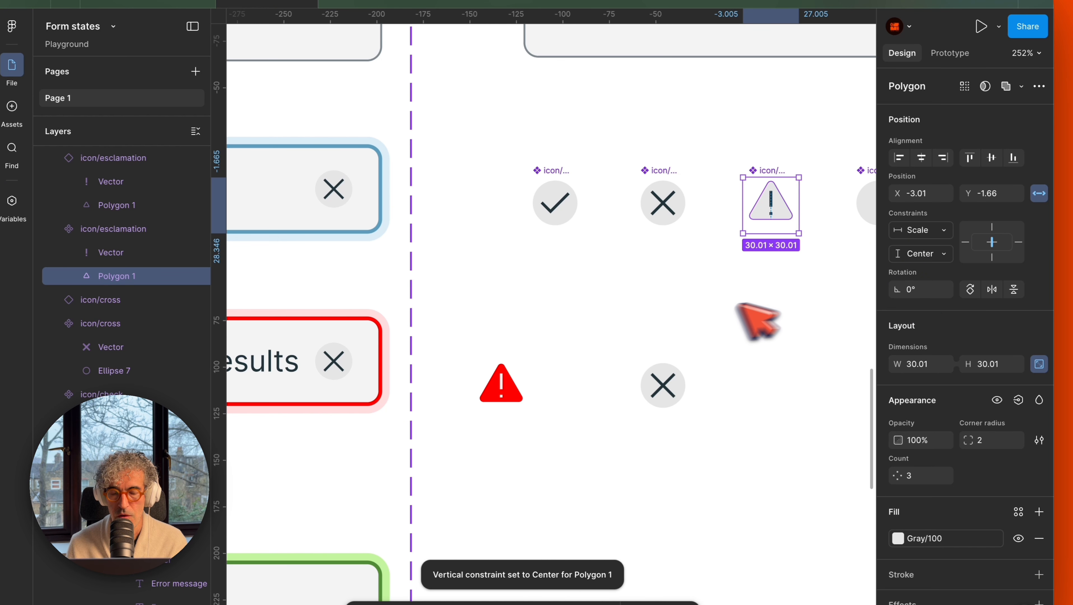
pyautogui.doubleClick(792, 227)
pyautogui.click(776, 199)
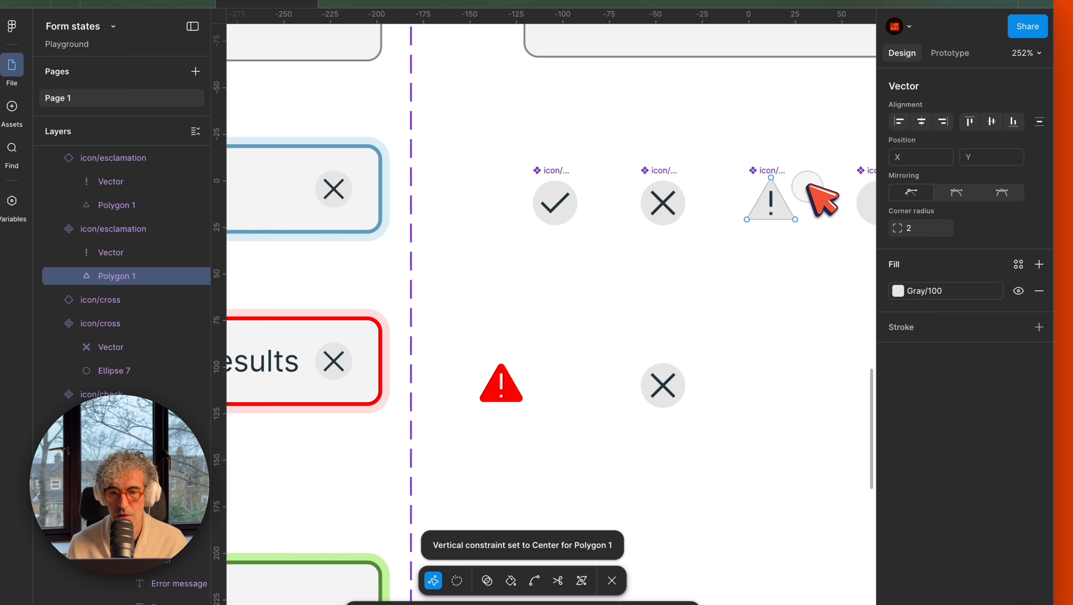
pyautogui.press('Escape')
pyautogui.click(781, 270)
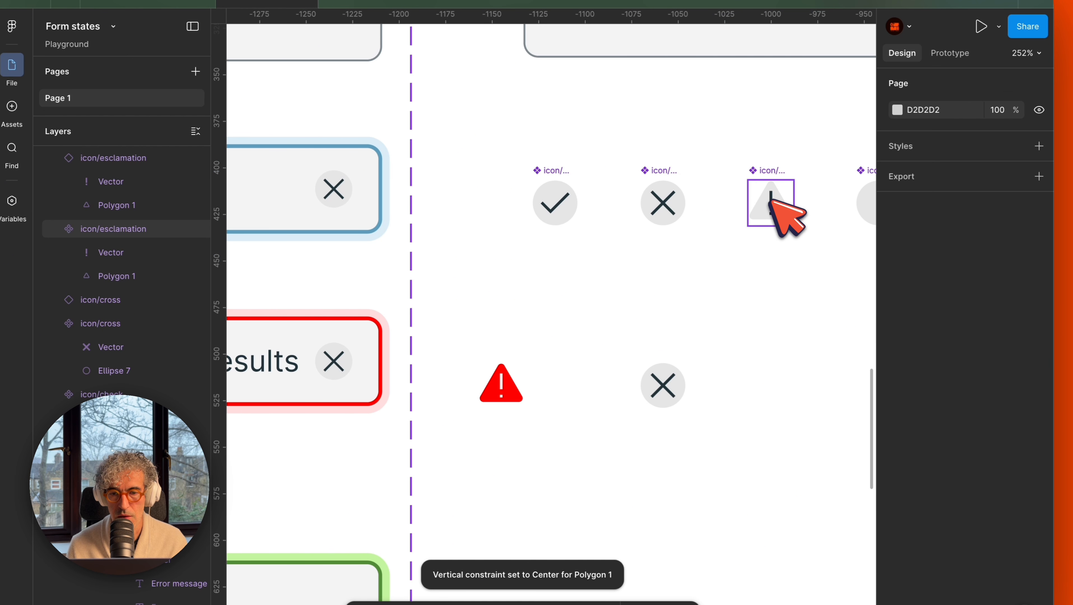
# Step: Set both the horizontal and vertical constraints of the exclamation mark vector in the icon/esclamation main component to Scale and deselect it
pyautogui.doubleClick(771, 199)
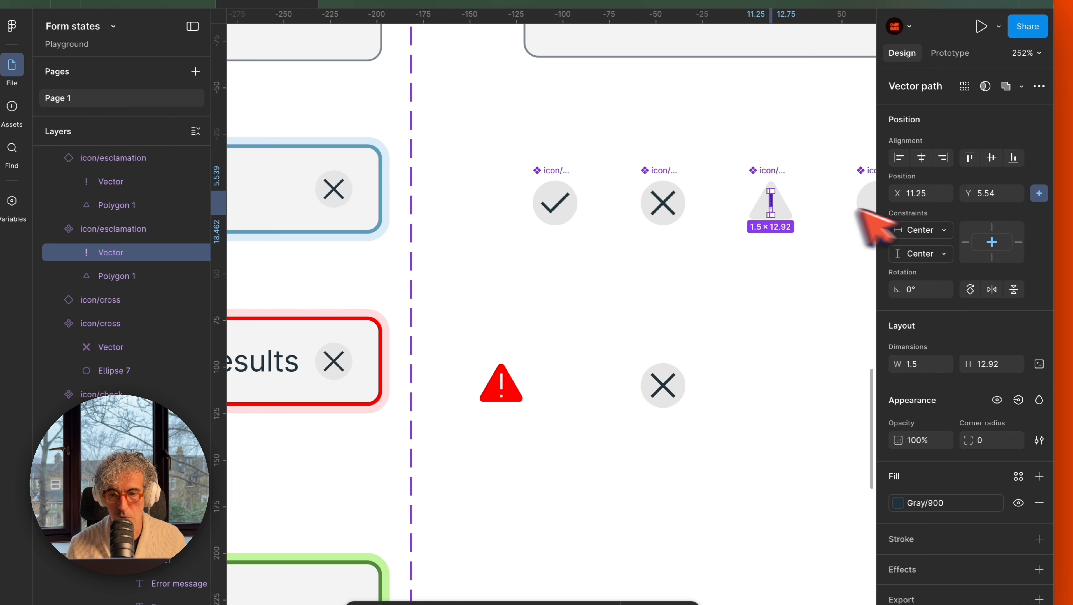
pyautogui.click(933, 230)
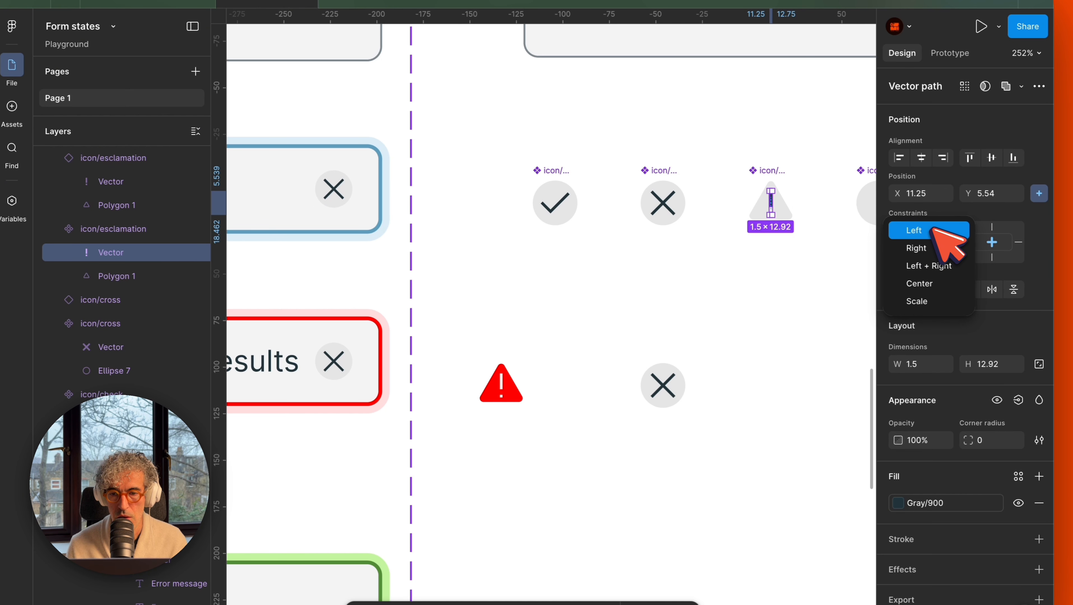
pyautogui.click(925, 300)
pyautogui.click(933, 254)
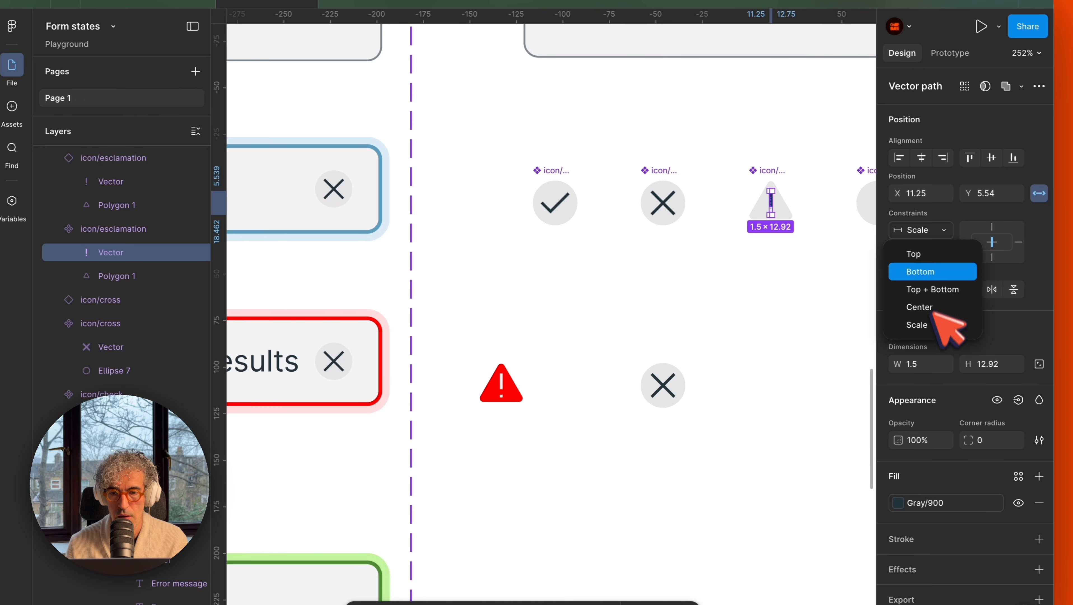
pyautogui.click(938, 326)
pyautogui.click(554, 294)
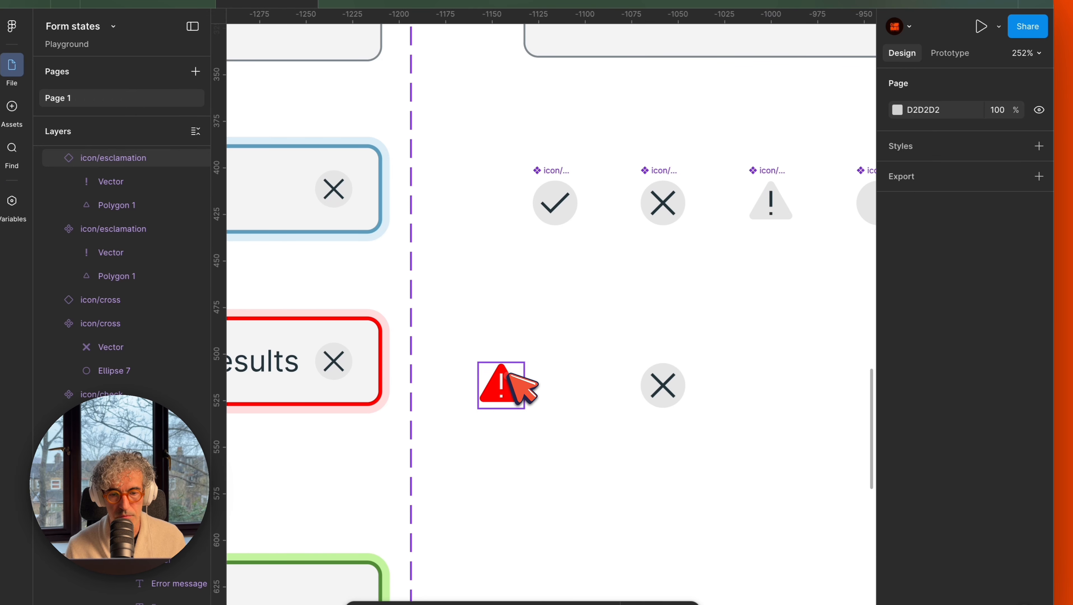
# Step: Test resizing the red icon/esclamation instance to about 44 × 44 and about 14 × 14, and undo the resizes
pyautogui.click(505, 378)
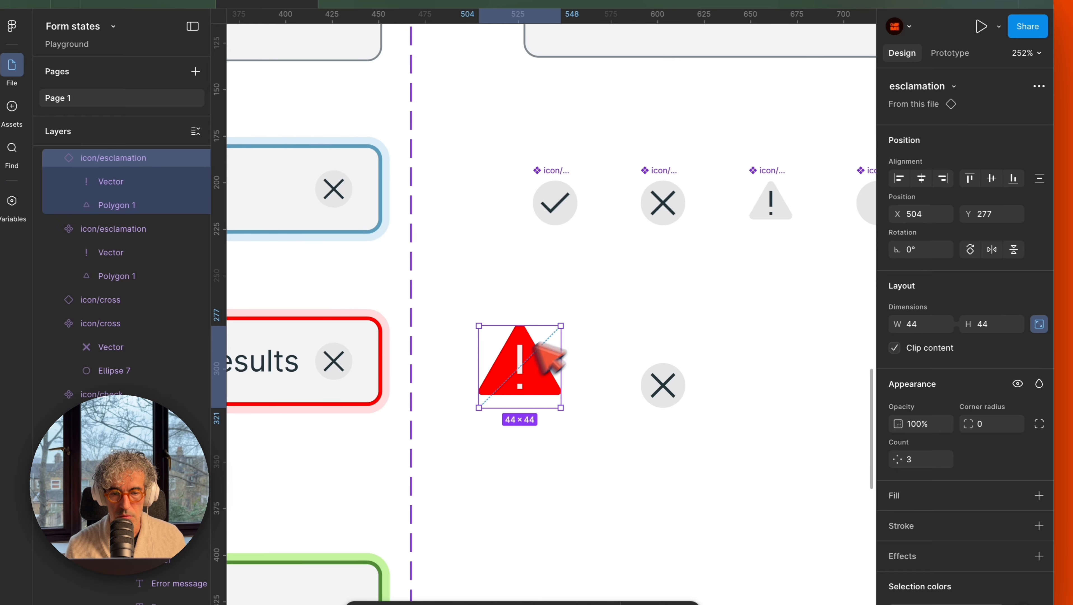
pyautogui.moveTo(523, 363); pyautogui.dragTo(487, 379)
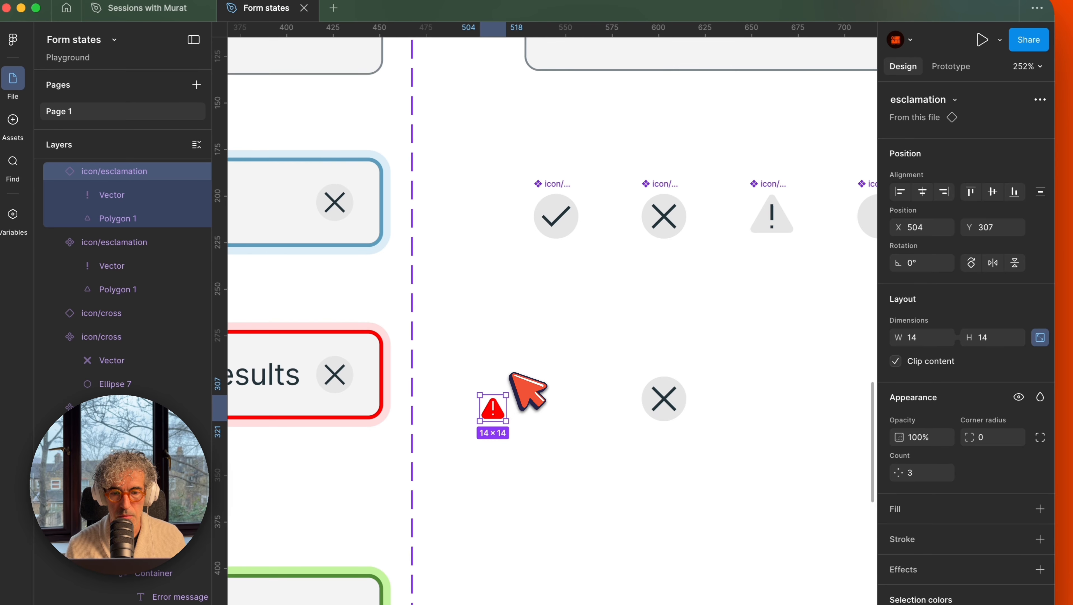
pyautogui.press('super+z')
pyautogui.press('super+z')
pyautogui.press('super+z')
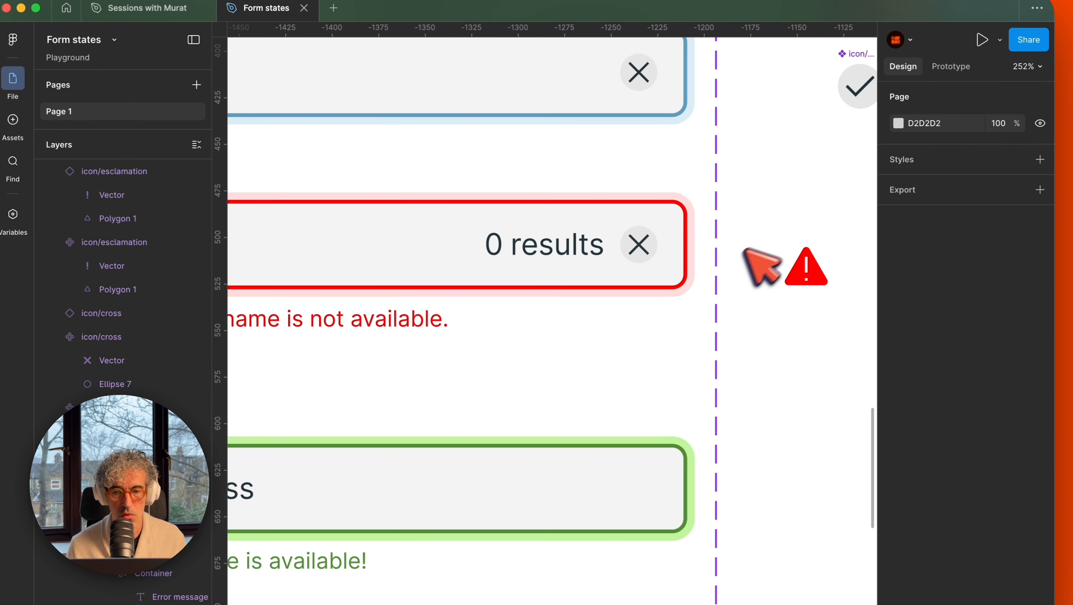
# Step: Resize the red icon/esclamation instance proportionally to 20 × 20
pyautogui.scroll(-5, 743, 248)
pyautogui.hscroll(-1, 771, 199)
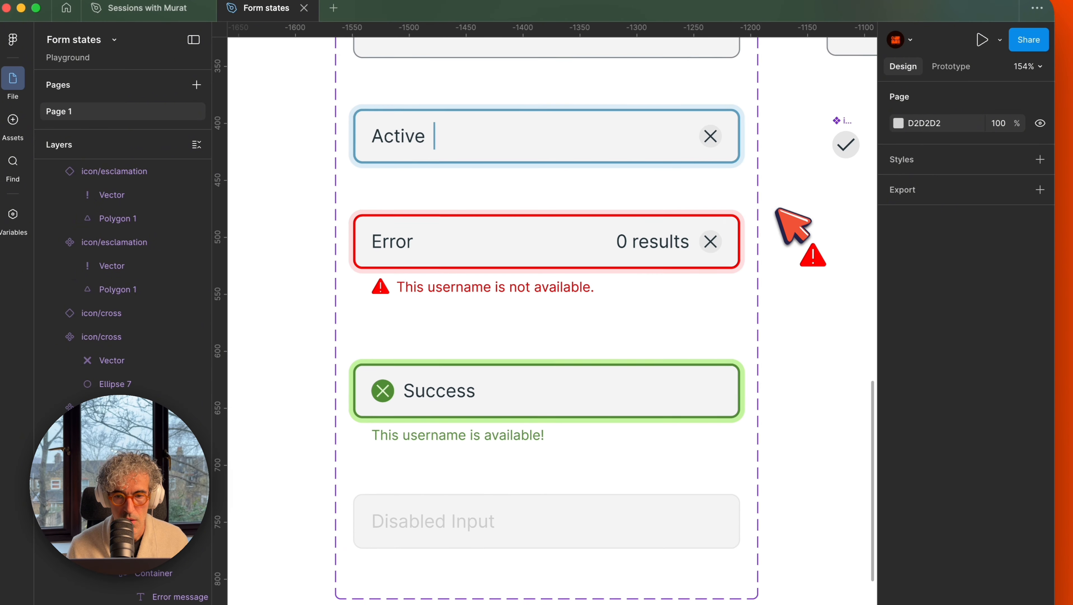
pyautogui.click(813, 256)
pyautogui.hotkey('shift', '2')
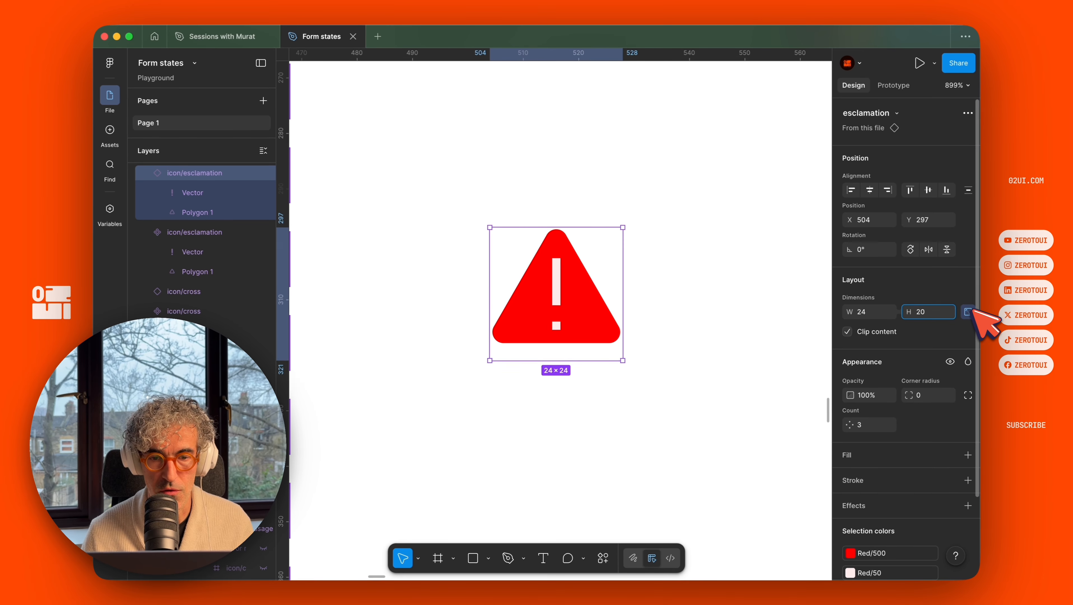
pyautogui.press('Return')
pyautogui.scroll(-5, 458, 315)
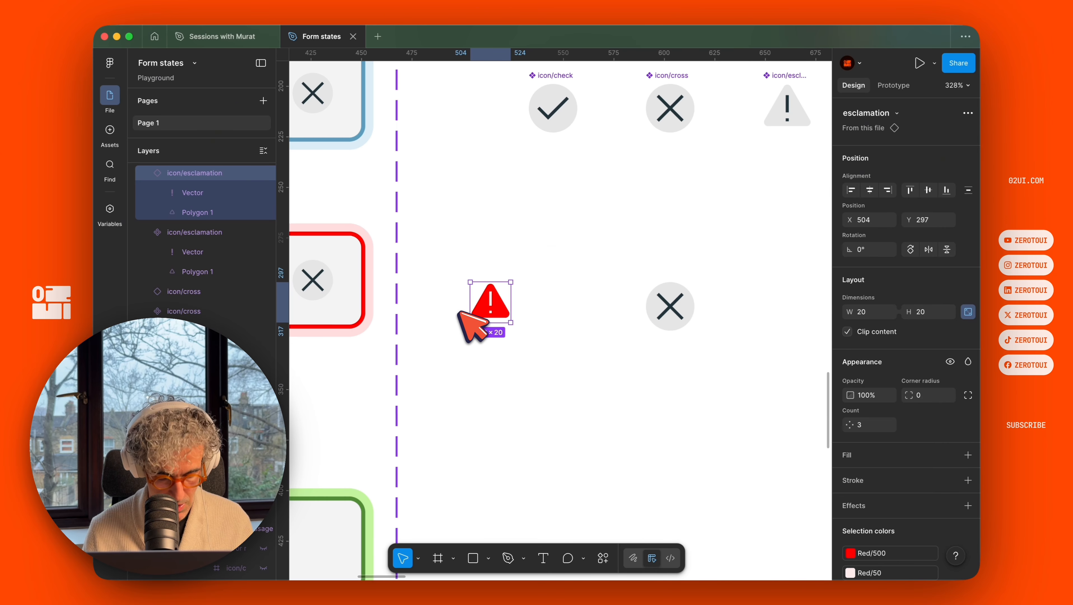
# Step: Cut the red icon/esclamation instance, replace the Error variant's warning icon with it, and undo the replacement
pyautogui.press('cmd+x')
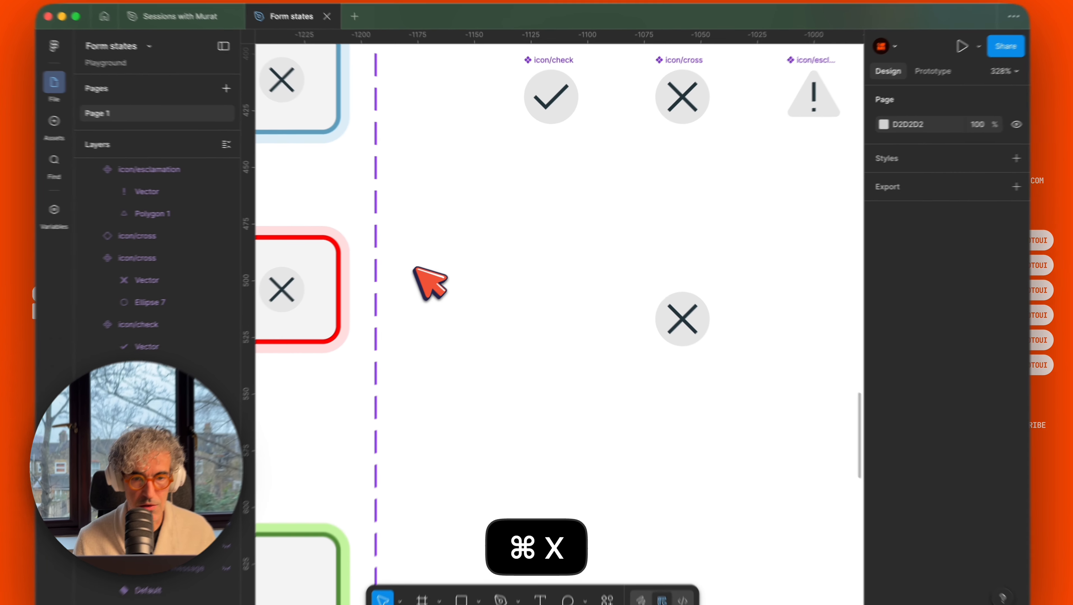
pyautogui.hscroll(-15, 436, 297)
pyautogui.hscroll(10, 593, 254)
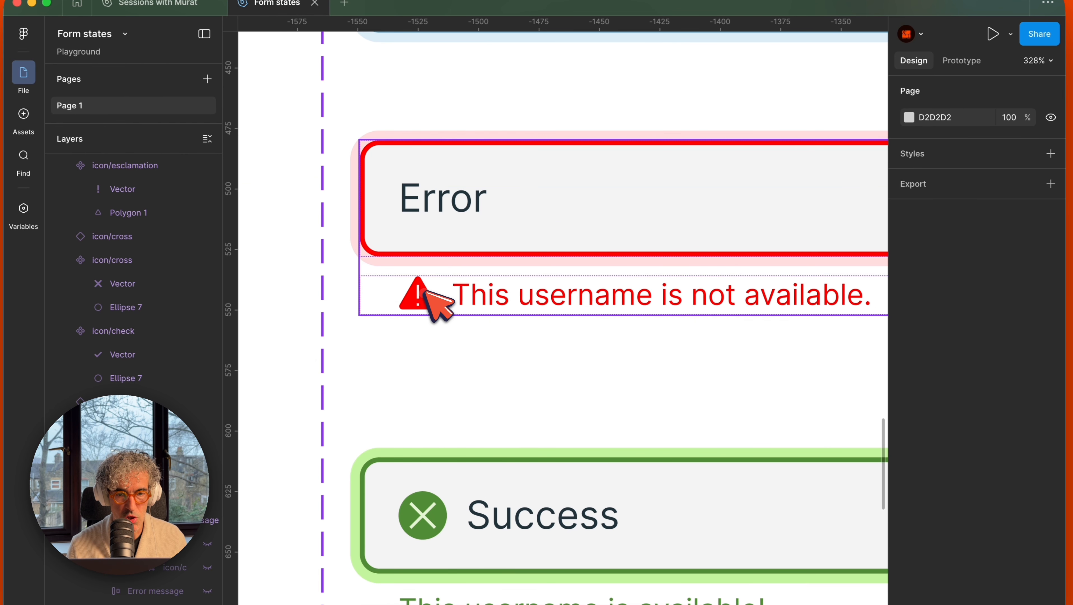
pyautogui.click(428, 296)
pyautogui.click(425, 290)
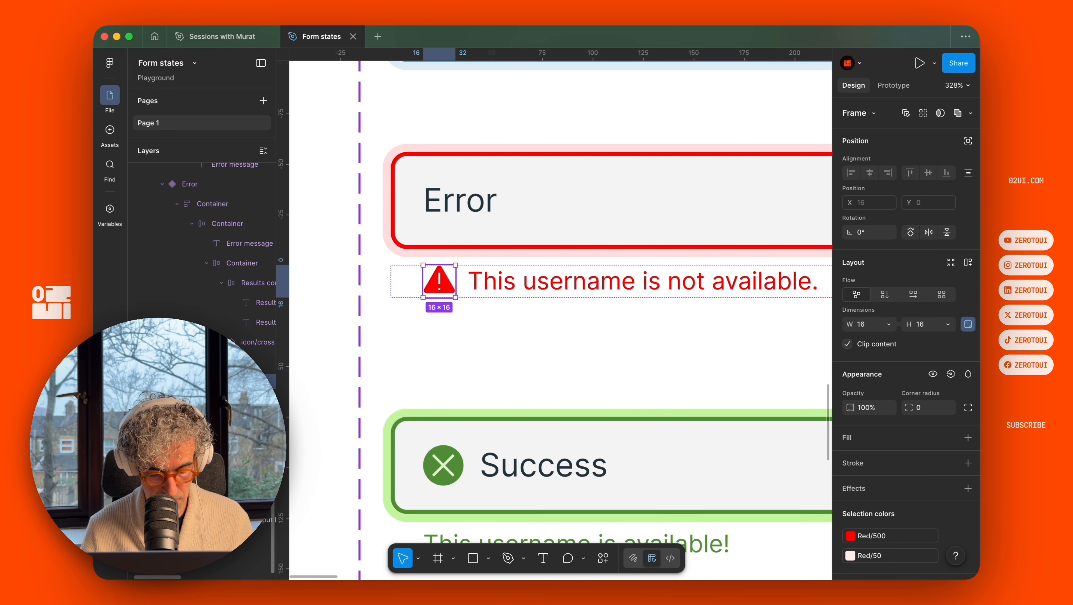
pyautogui.press('super+shift+r')
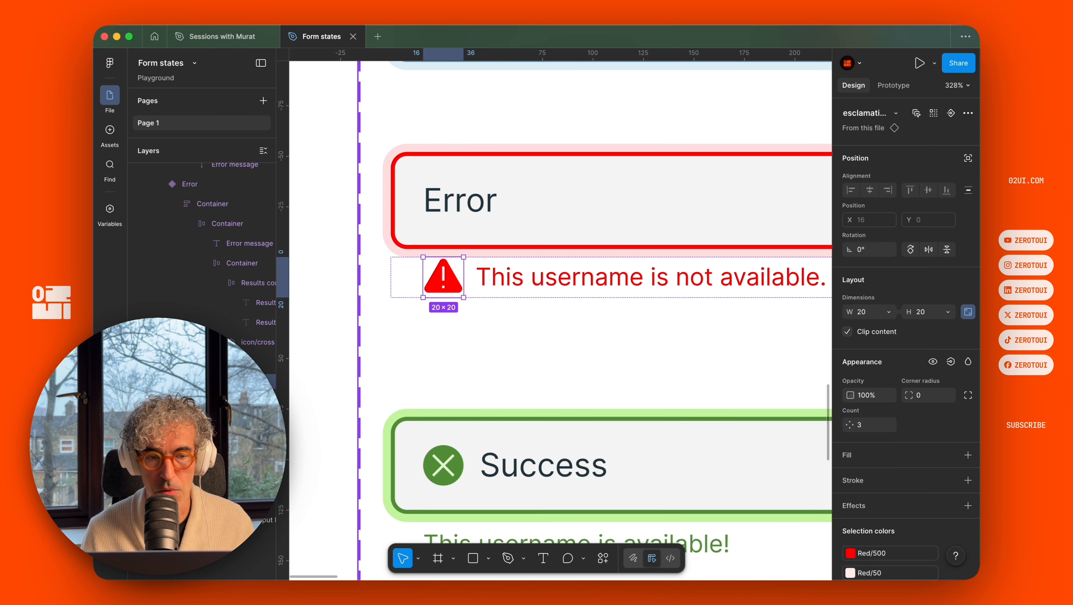
pyautogui.press('super+z')
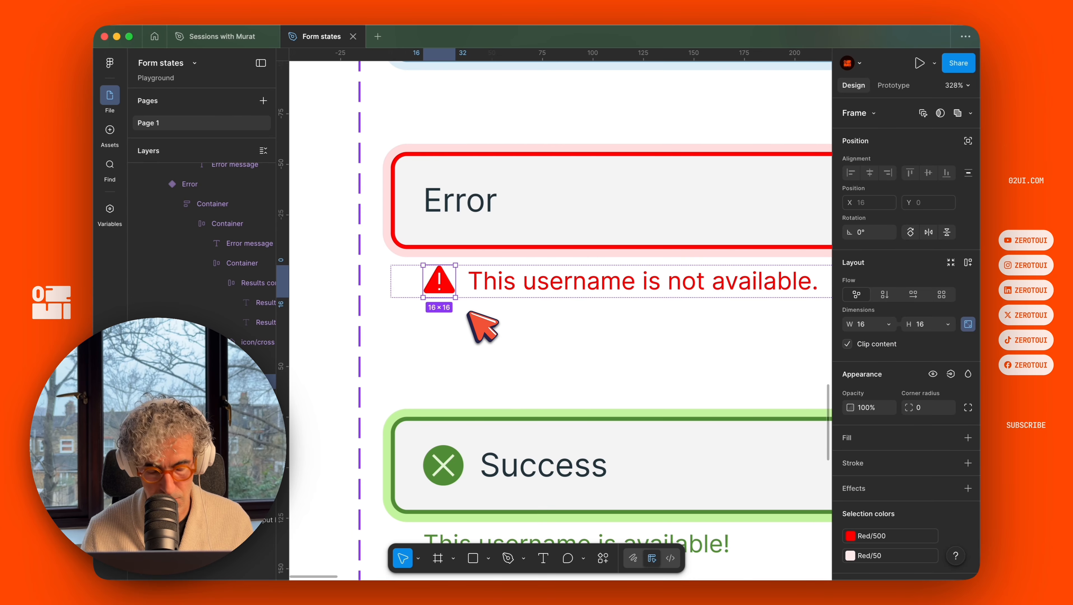
# Step: Replace the Error variant's warning icon with the cut red icon/esclamation instance, resize it to 16 × 16, and deselect it
pyautogui.press('super+shift+r')
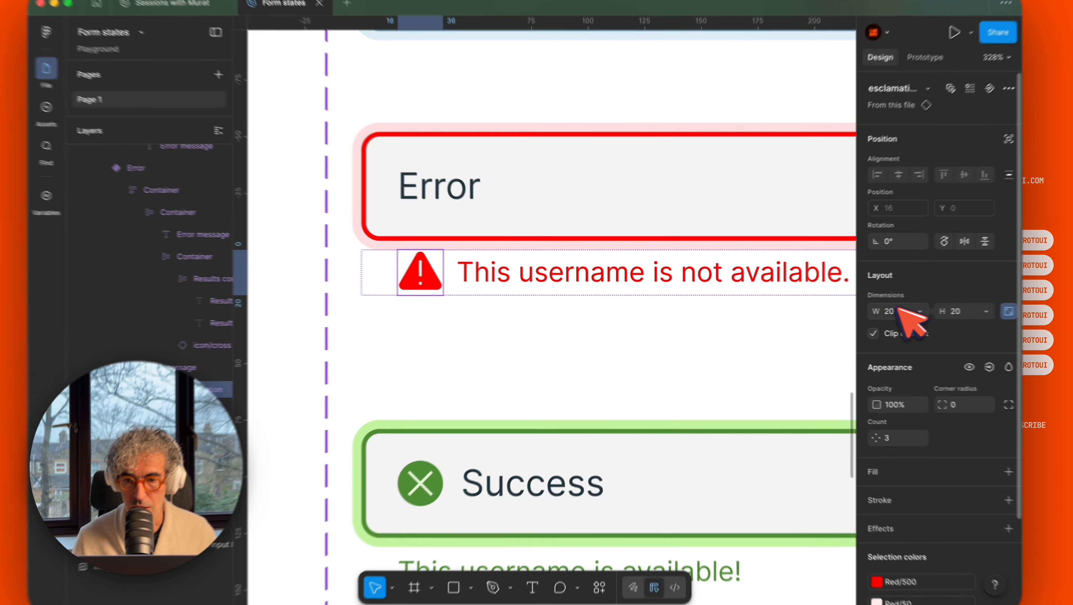
pyautogui.click(867, 312)
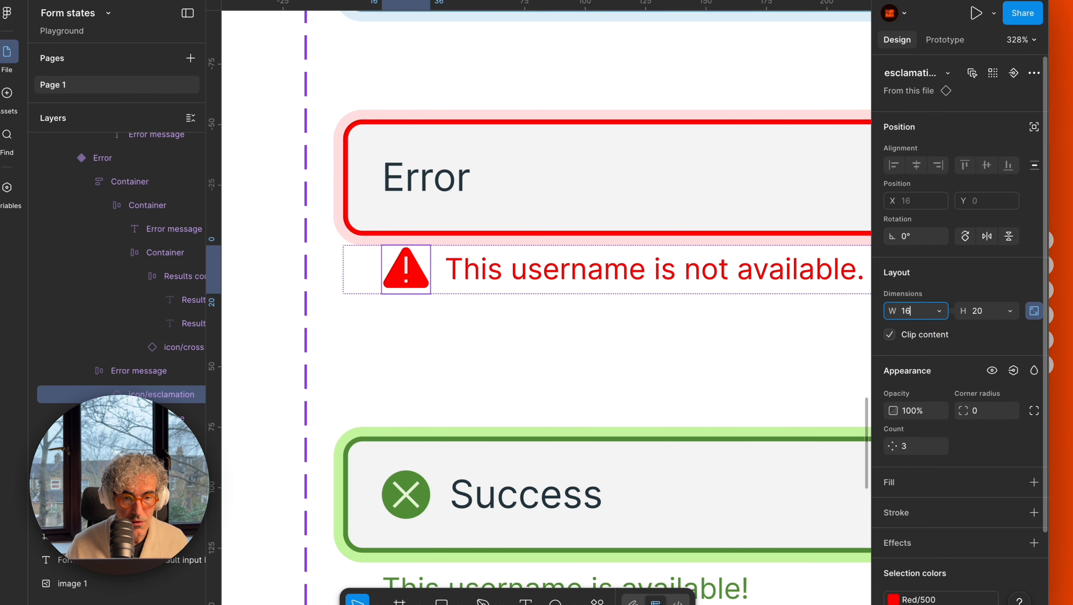
pyautogui.press('Return')
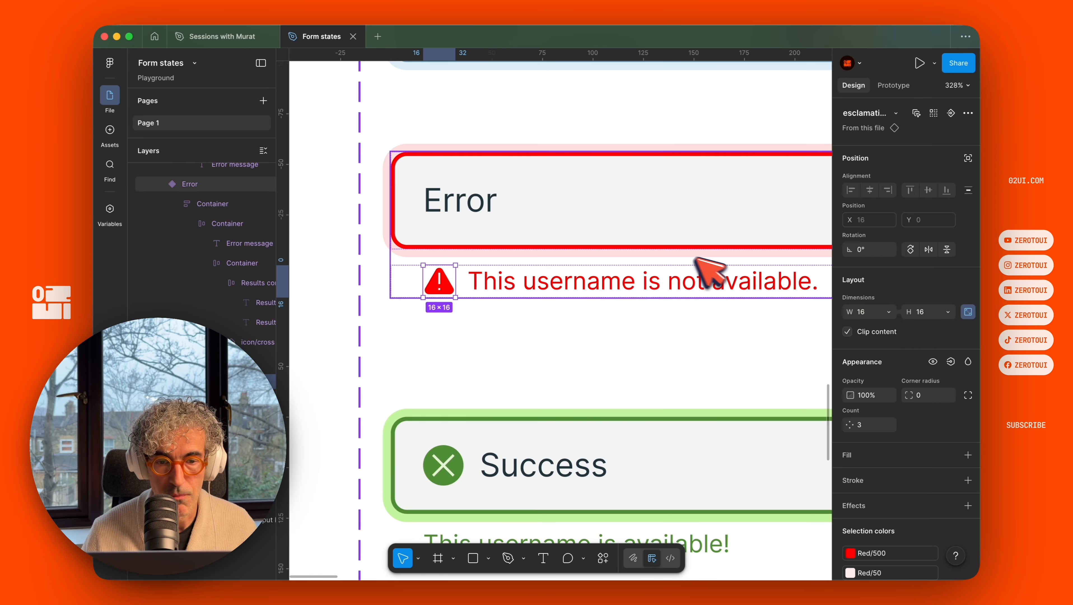
pyautogui.scroll(-5, 682, 252)
pyautogui.click(488, 260)
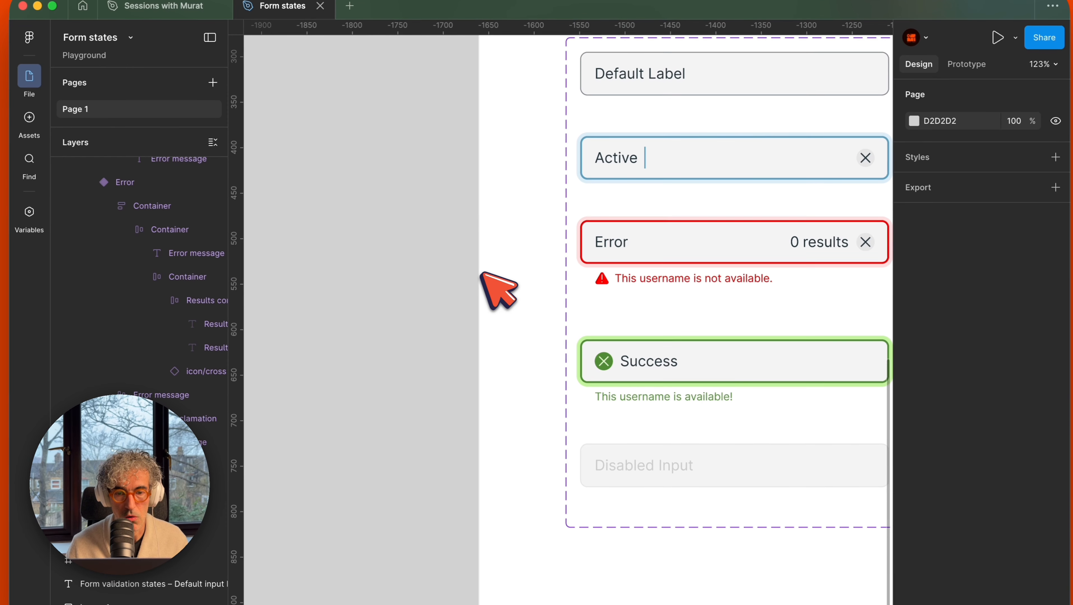
# Step: Examine the fill colours of the ellipse and cross vector in the Success variant's icon
pyautogui.hscroll(7, 483, 274)
pyautogui.scroll(2, 483, 274)
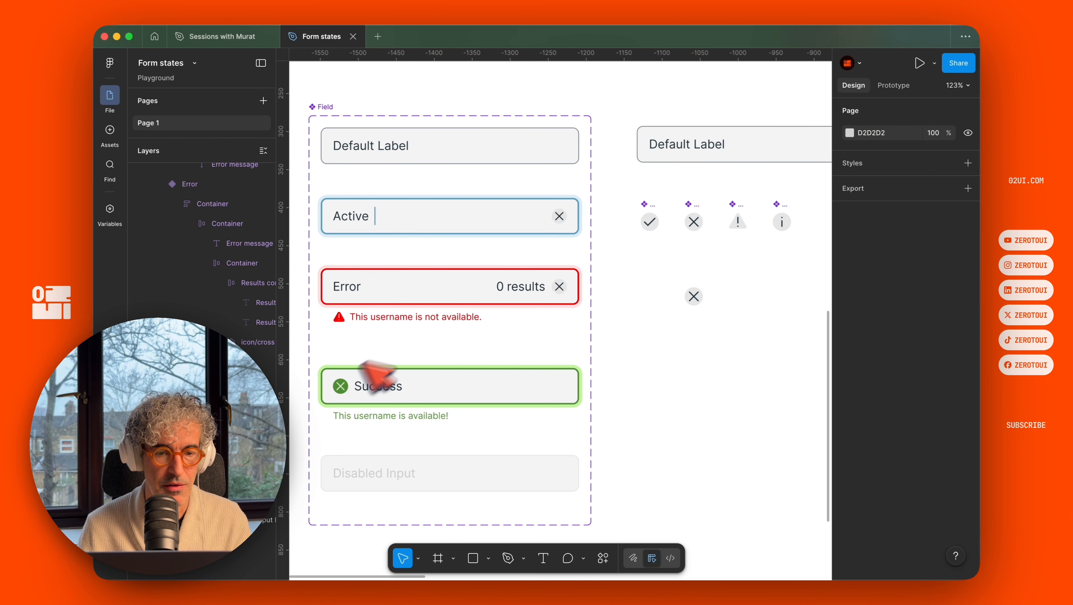
pyautogui.click(284, 418)
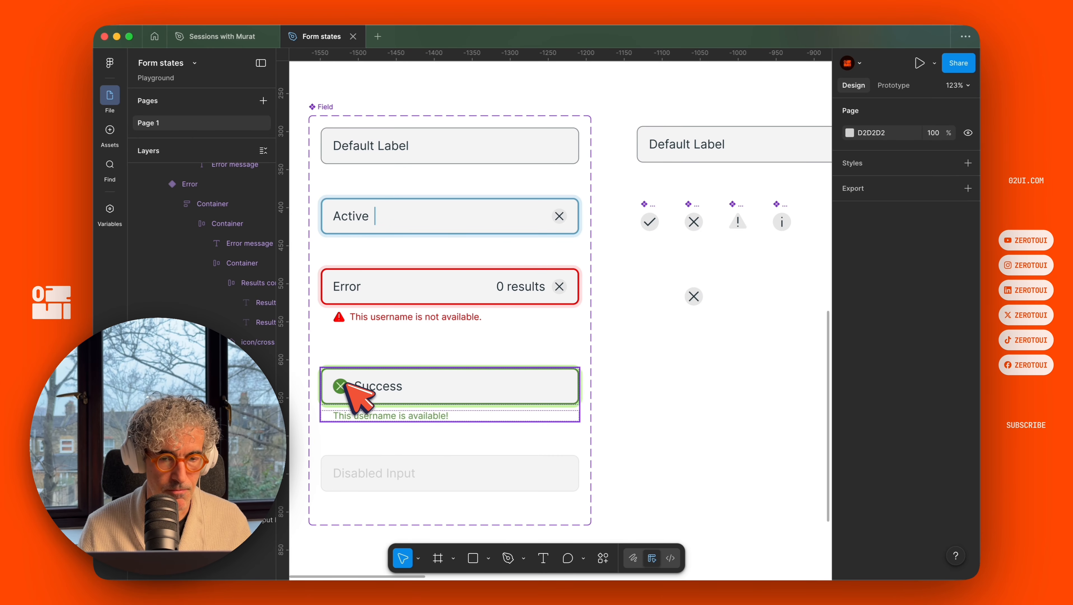
pyautogui.doubleClick(346, 383)
pyautogui.scroll(10, 347, 383)
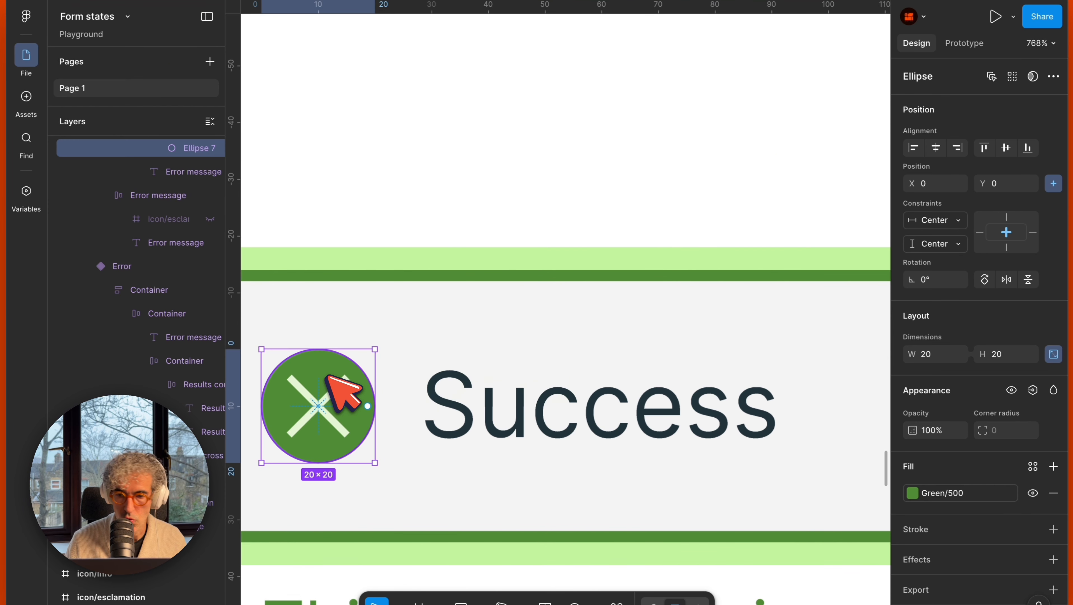
pyautogui.click(339, 388)
pyautogui.scroll(-10, 617, 287)
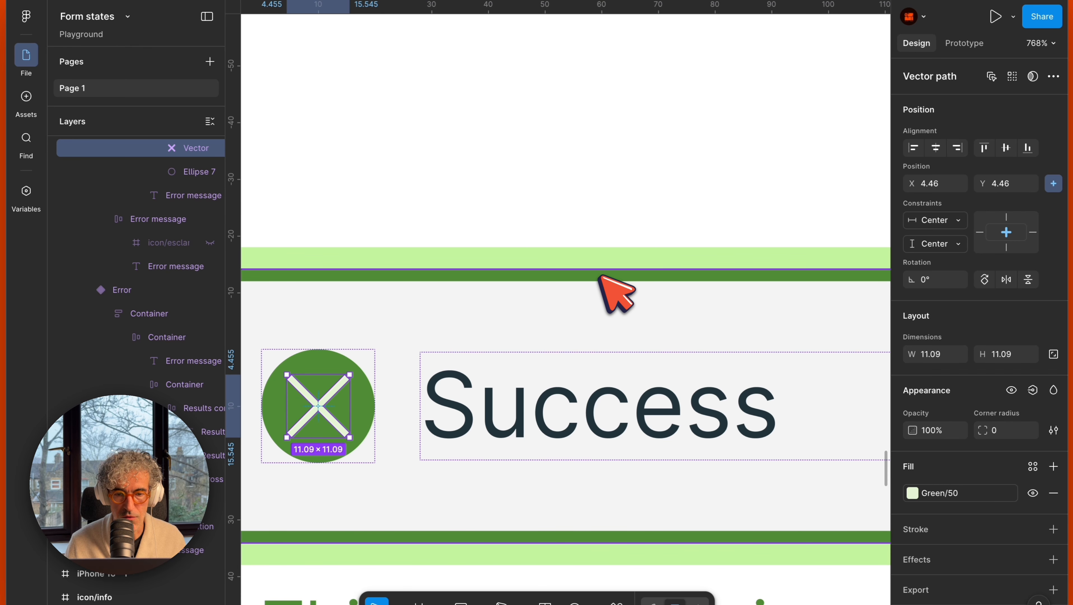
# Step: Check the constraints of the ellipse and the checkmark vector inside the icon/check main component
pyautogui.hscroll(8, 415, 332)
pyautogui.scroll(3, 415, 332)
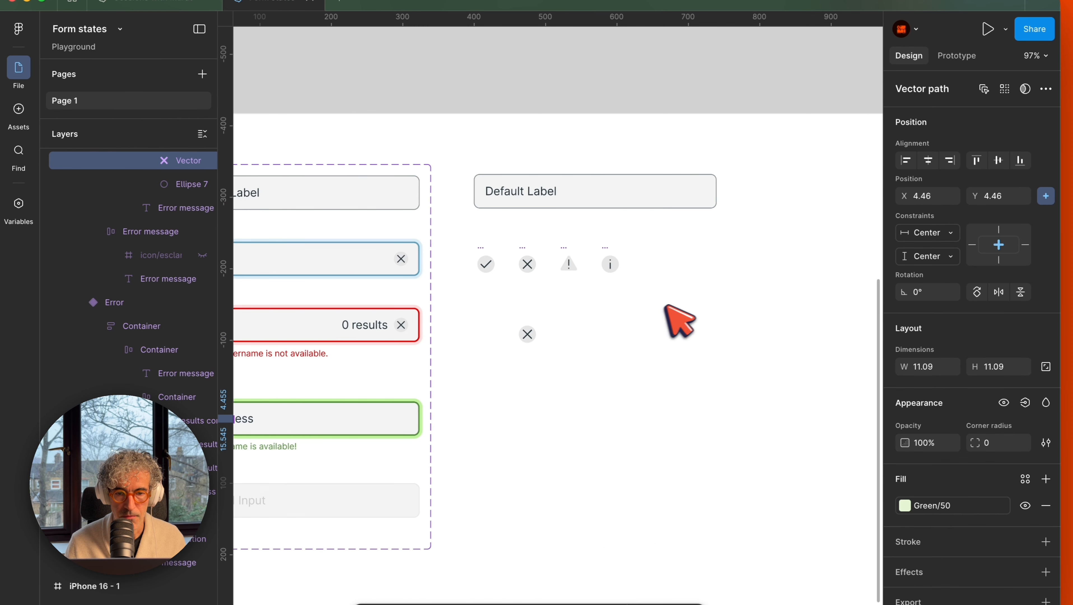
pyautogui.click(607, 289)
pyautogui.scroll(6, 465, 257)
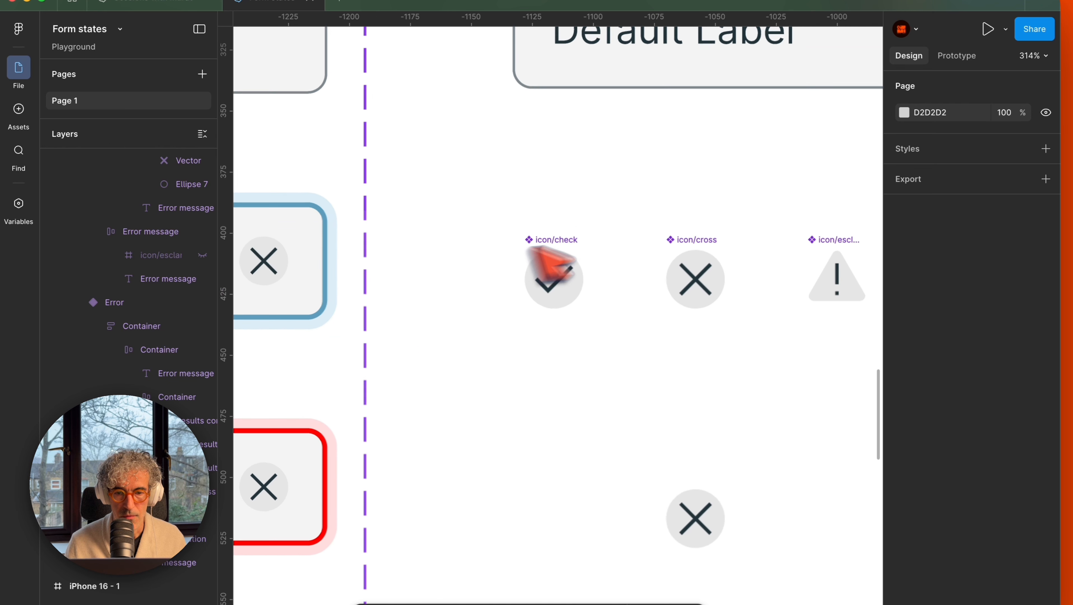
pyautogui.click(715, 239)
pyautogui.click(563, 260)
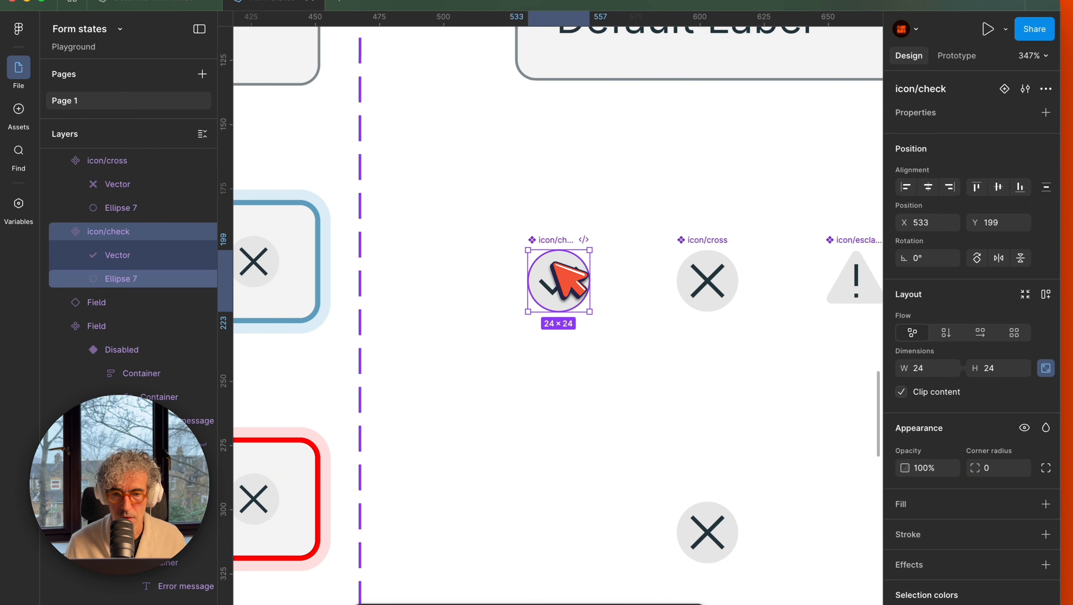
pyautogui.doubleClick(553, 265)
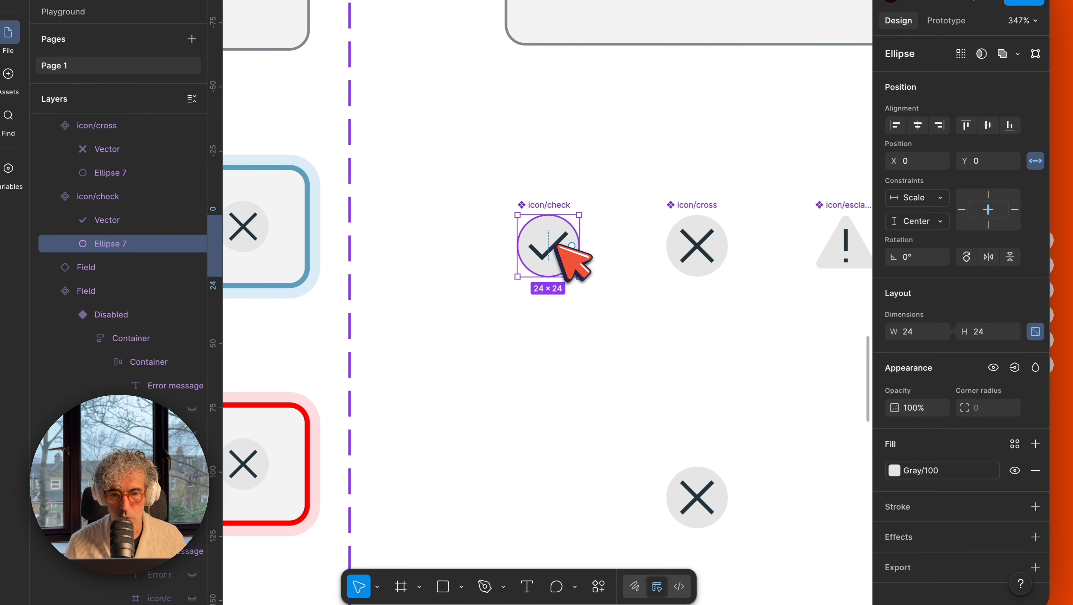
pyautogui.click(558, 247)
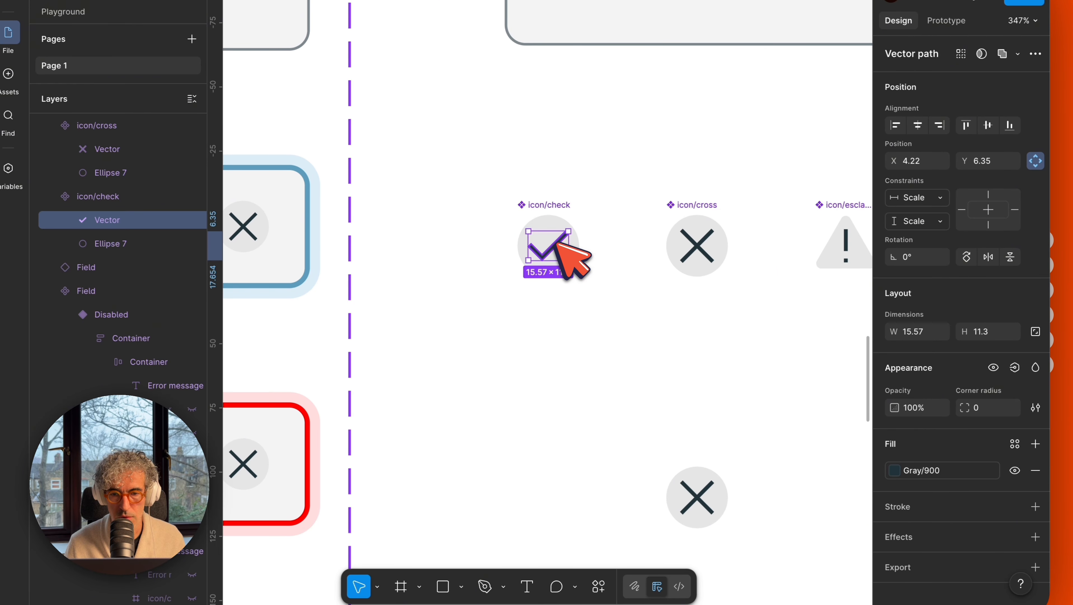
pyautogui.click(560, 204)
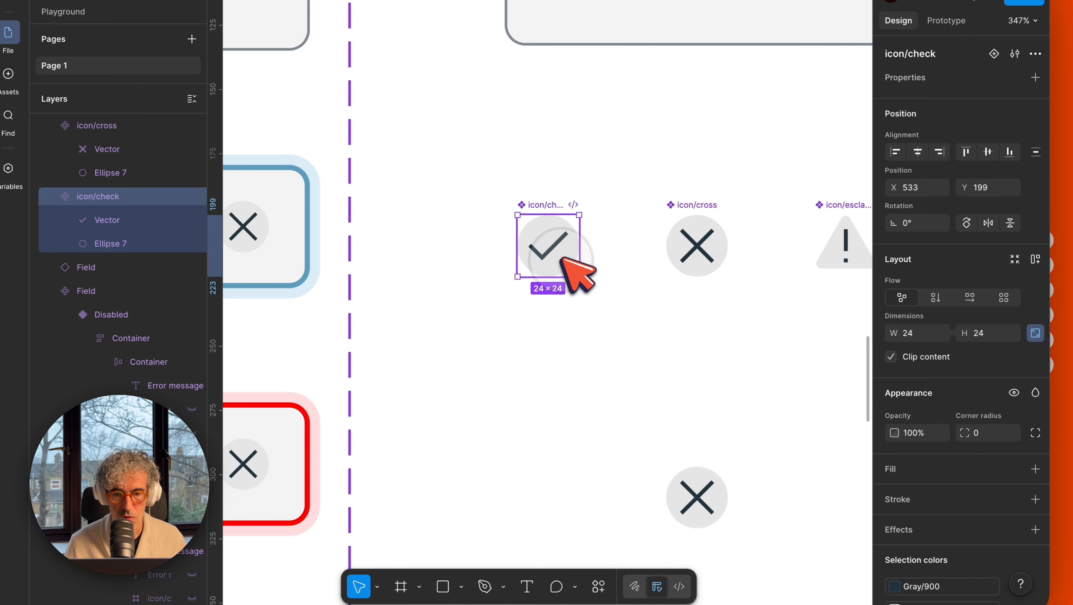
# Step: Place an instance of icon/check below its main component and set its checkmark colour to Green/100
pyautogui.moveTo(557, 452); pyautogui.dragTo(559, 449)
pyautogui.scroll(-2, 958, 487)
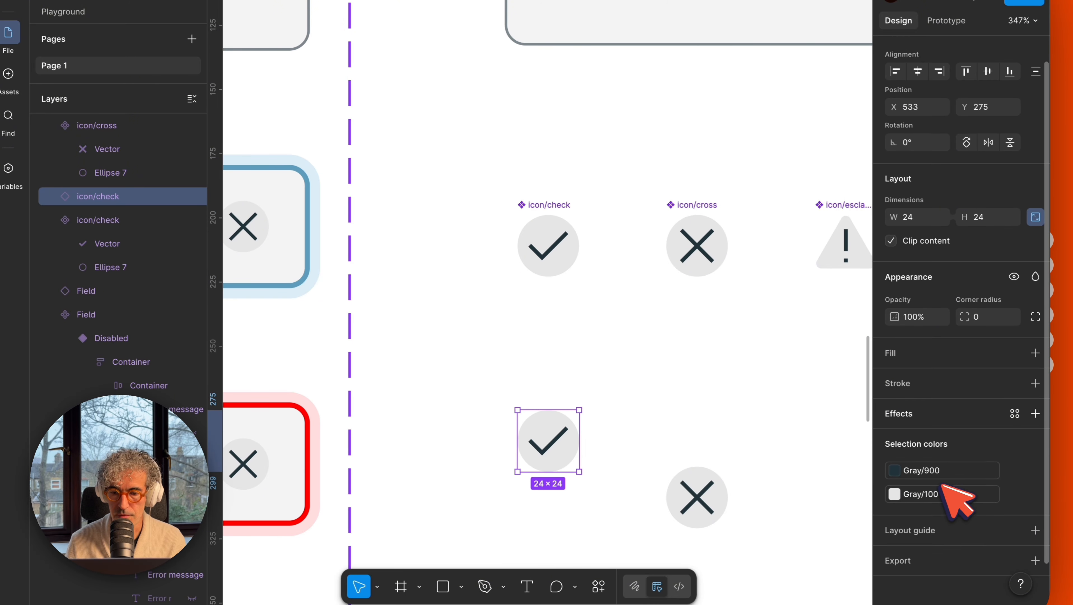
pyautogui.click(946, 466)
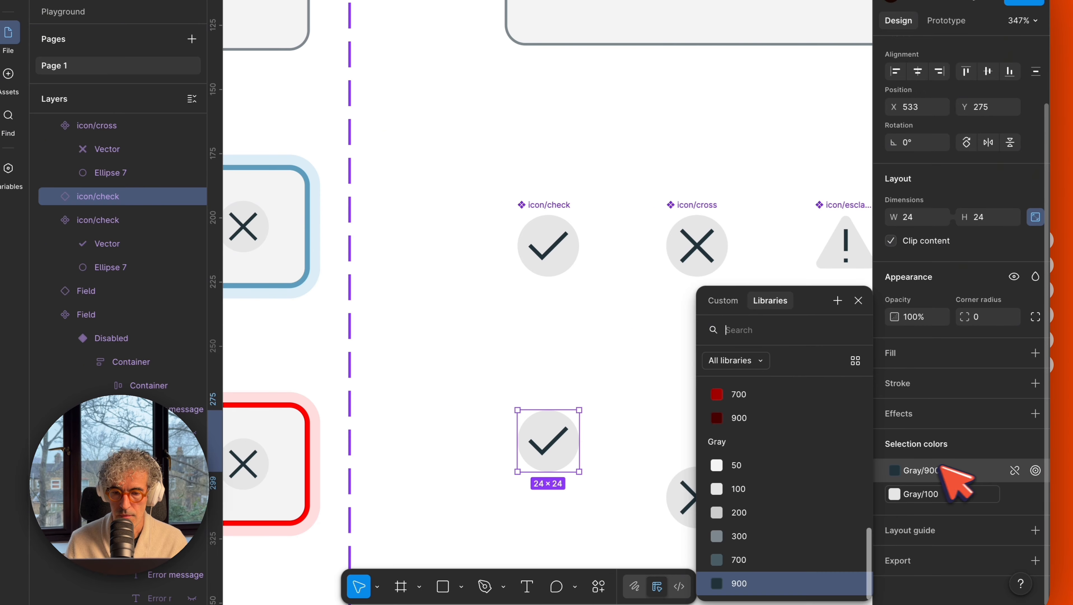
pyautogui.scroll(-10, 794, 486)
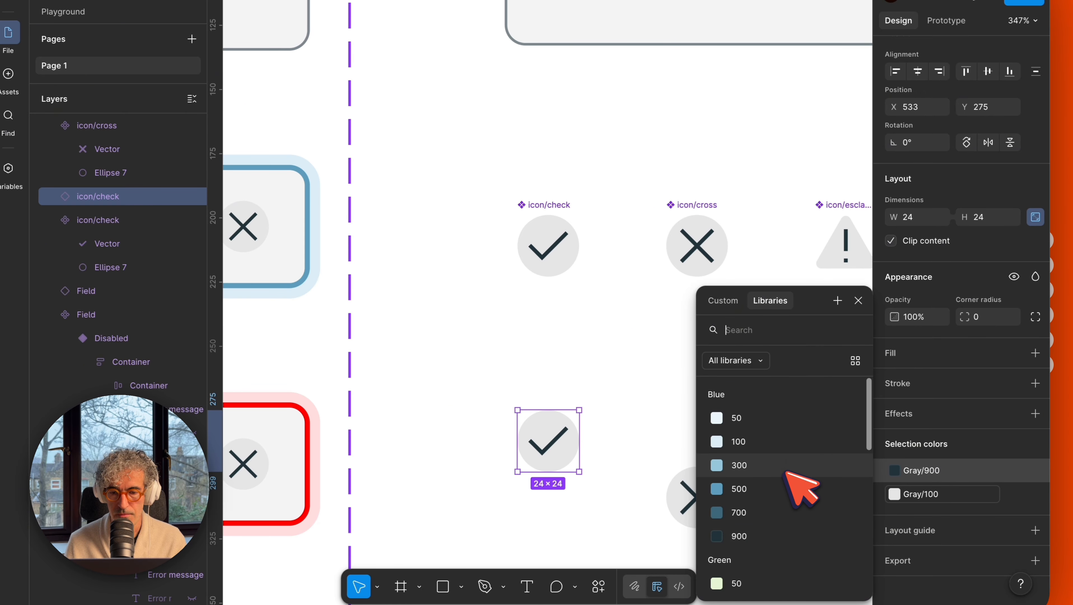
pyautogui.click(753, 476)
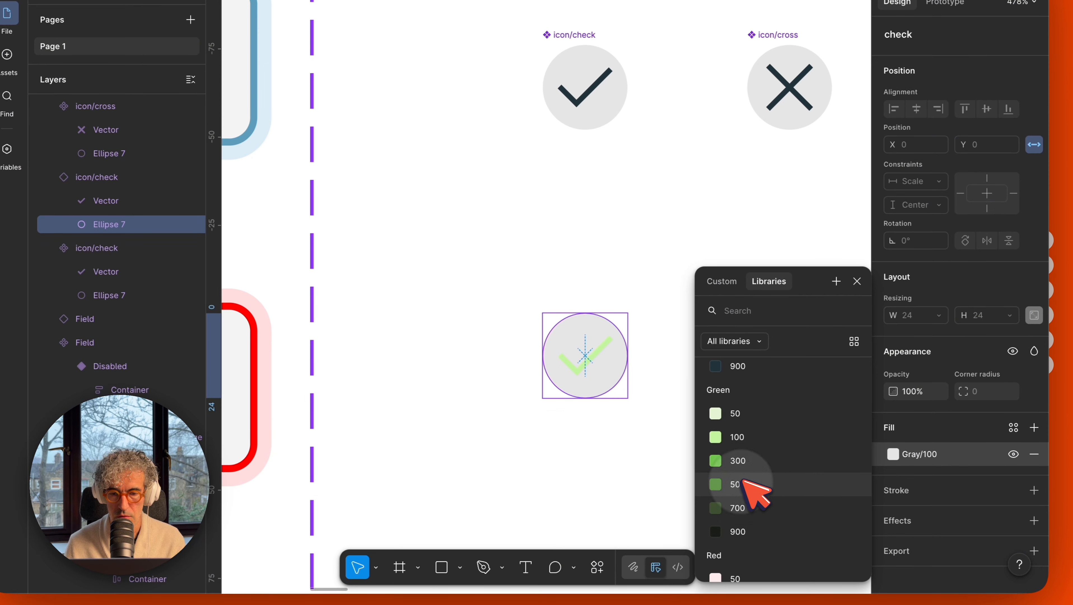
# Step: Set the icon/check instance's ellipse fill to Green/500 and its checkmark colour to Green/50
pyautogui.click(744, 482)
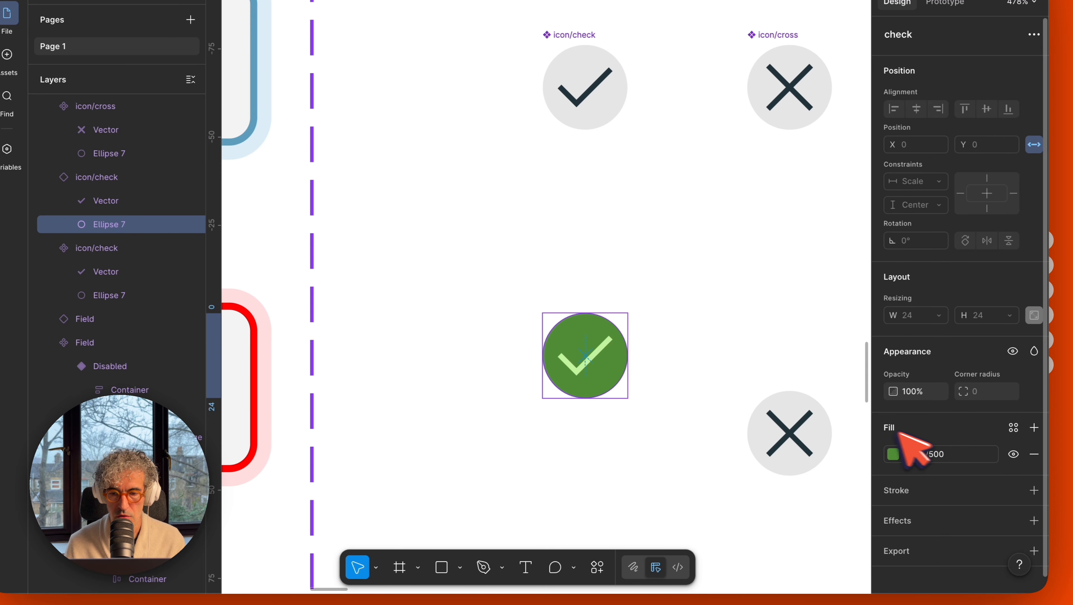
pyautogui.click(614, 334)
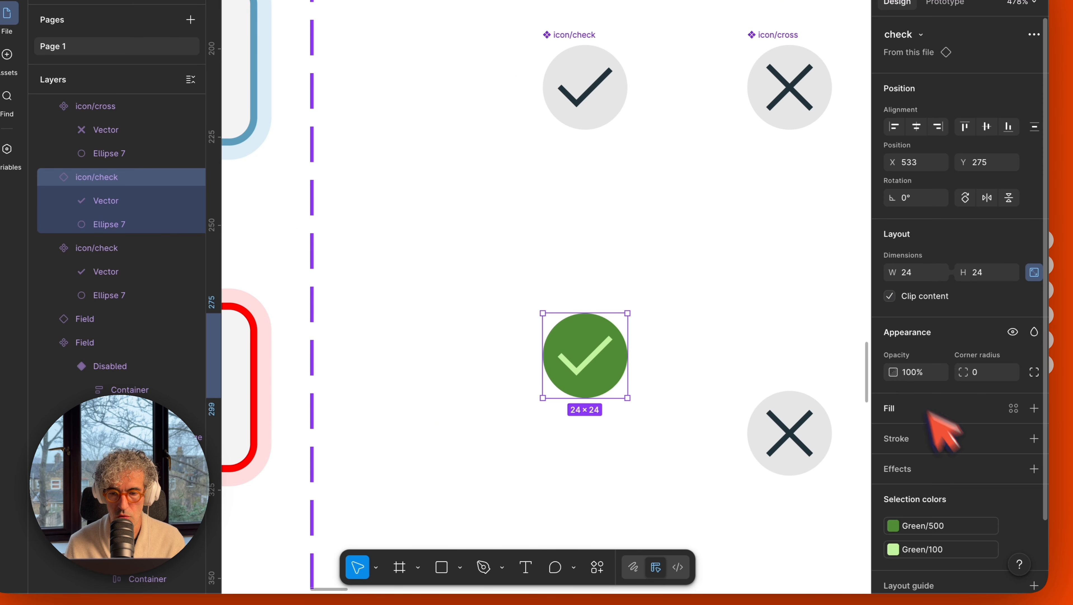
pyautogui.click(939, 549)
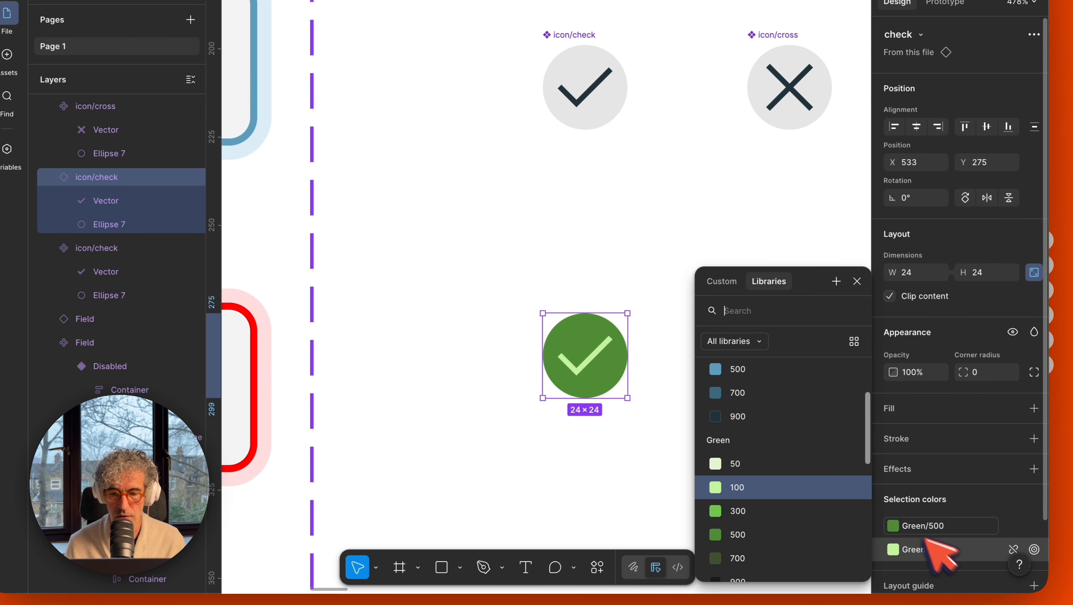
pyautogui.click(754, 463)
pyautogui.click(625, 273)
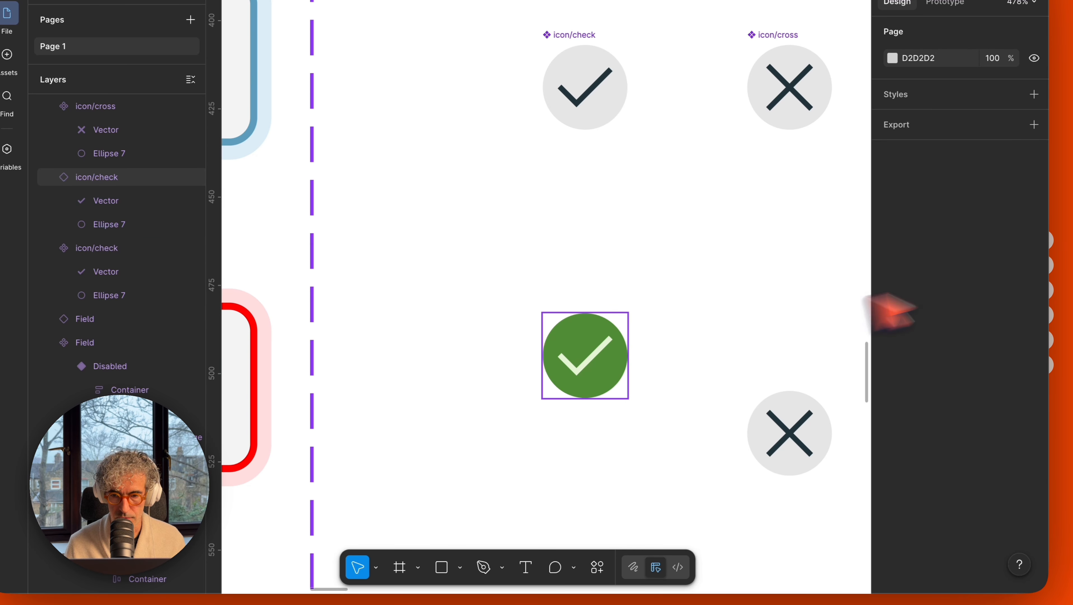
# Step: Resize the green icon/check instance proportionally to 20 × 20
pyautogui.click(585, 355)
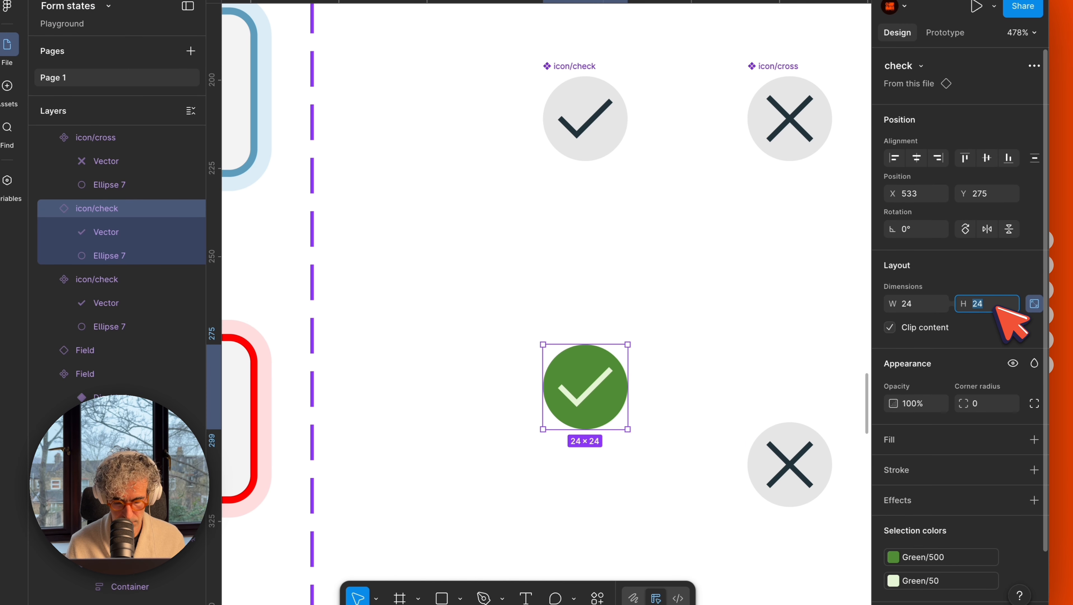
pyautogui.click(995, 308)
pyautogui.write('20')
pyautogui.press('Return')
# Step: Cut the green icon/check instance, replace the Success variant's cross icon with it, and deselect it
pyautogui.scroll(-5, 720, 372)
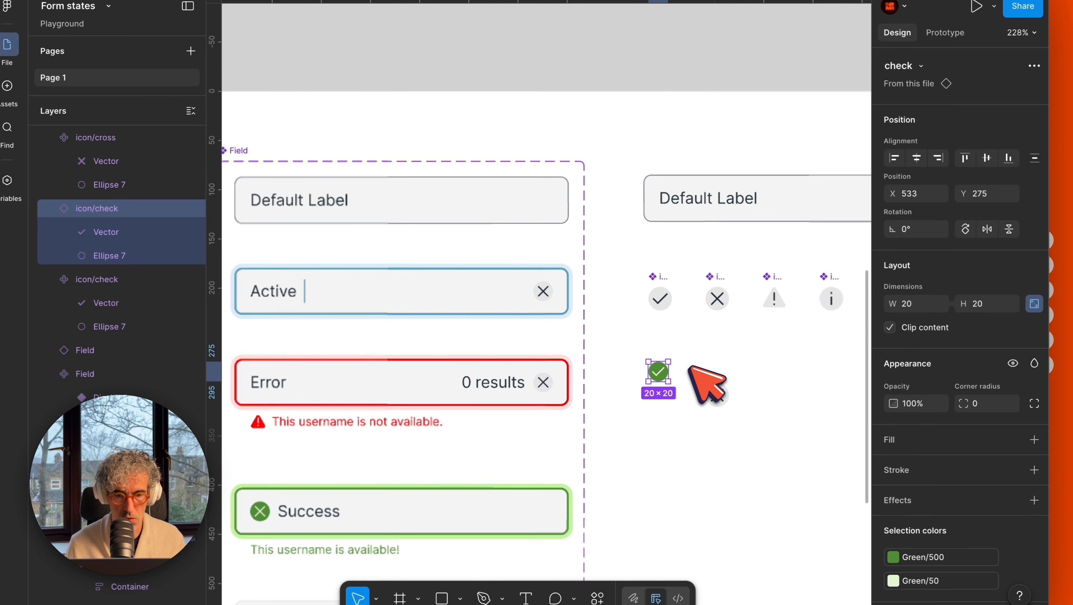
pyautogui.scroll(-3, 743, 432)
pyautogui.hscroll(-2, 743, 432)
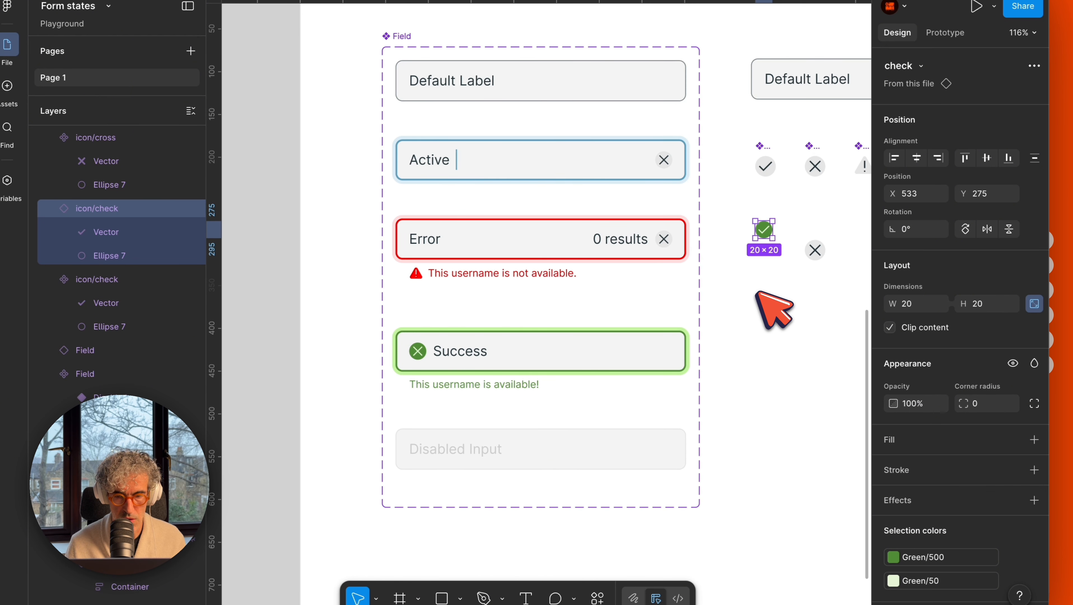
pyautogui.press('super+x')
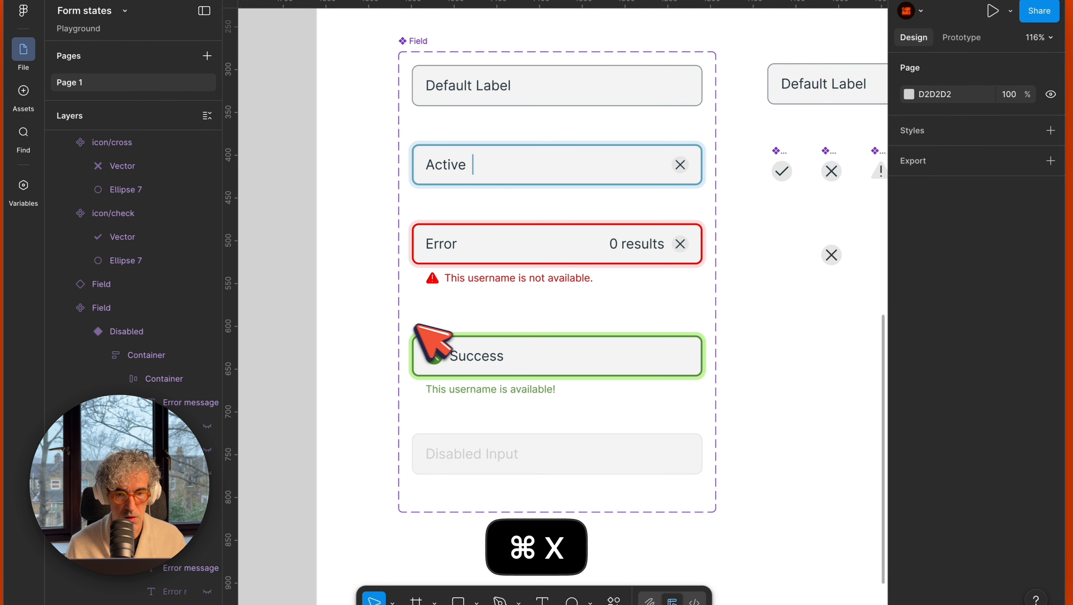
pyautogui.scroll(5, 409, 347)
pyautogui.scroll(2, 421, 340)
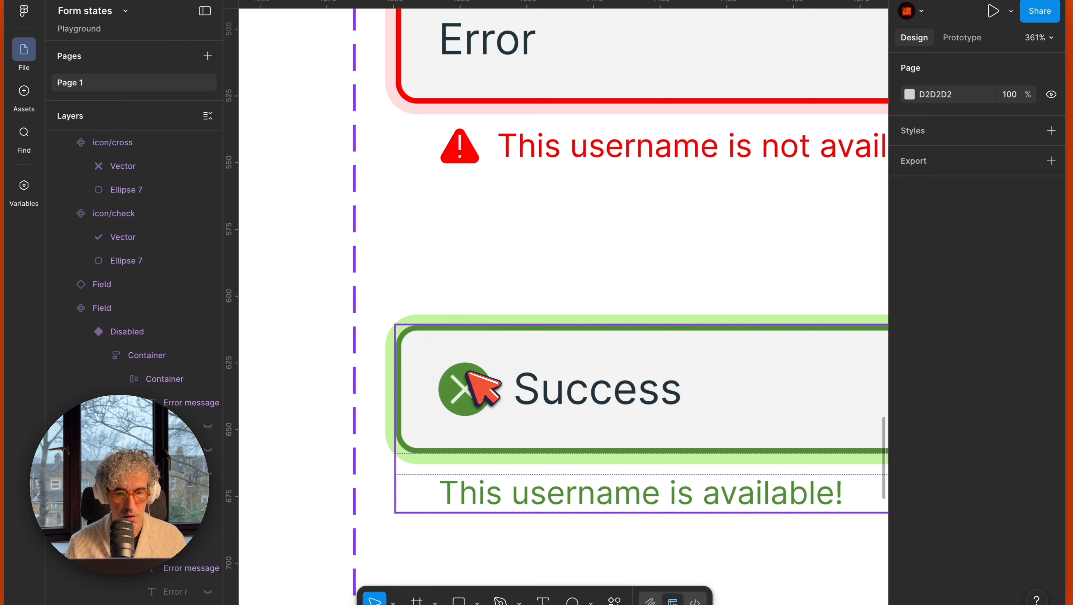
pyautogui.doubleClick(469, 373)
pyautogui.doubleClick(469, 373)
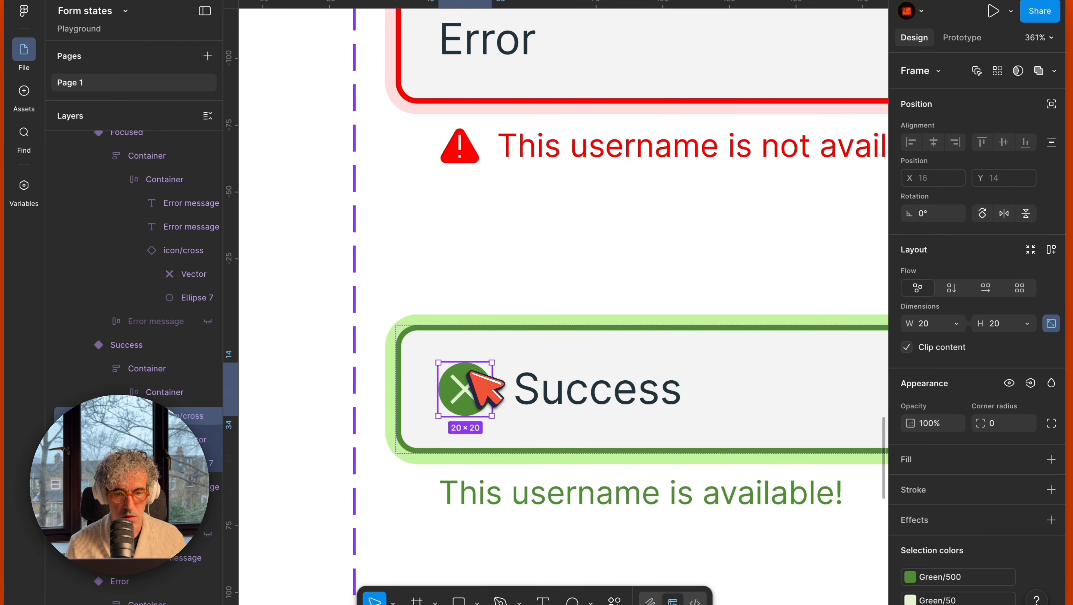
pyautogui.press('super+shift+r')
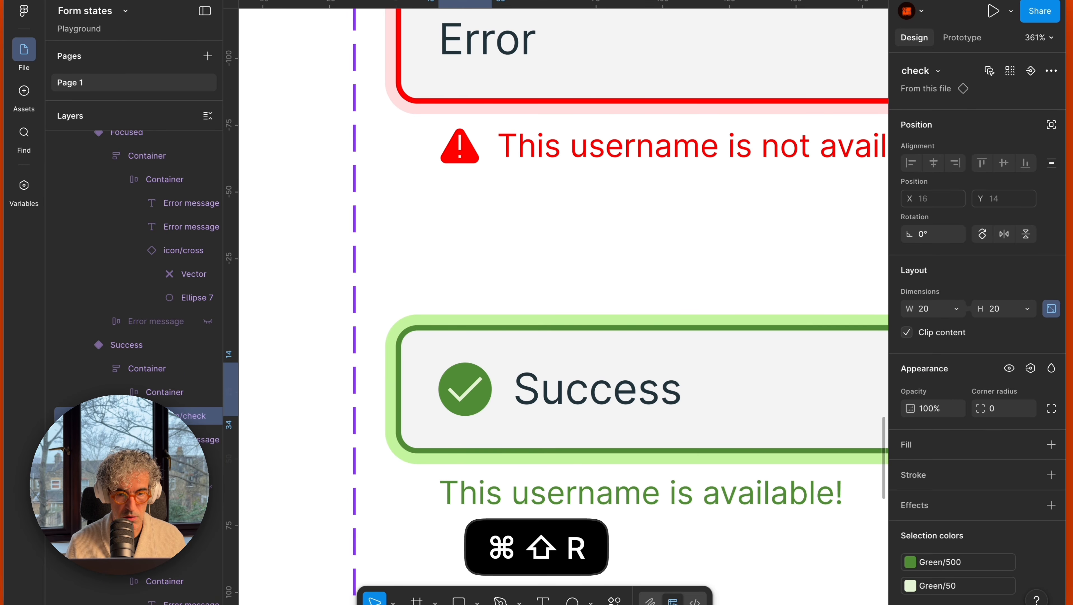
pyautogui.scroll(-6, 519, 381)
pyautogui.click(424, 372)
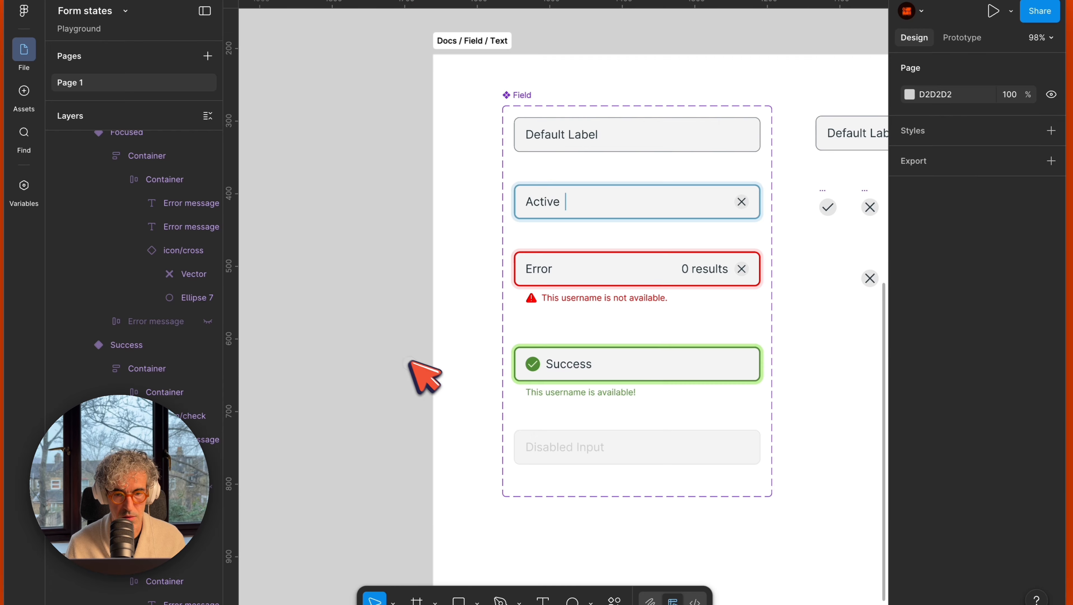
# Step: Delete the spare icon/cross instance below the icon main components
pyautogui.hscroll(3, 393, 364)
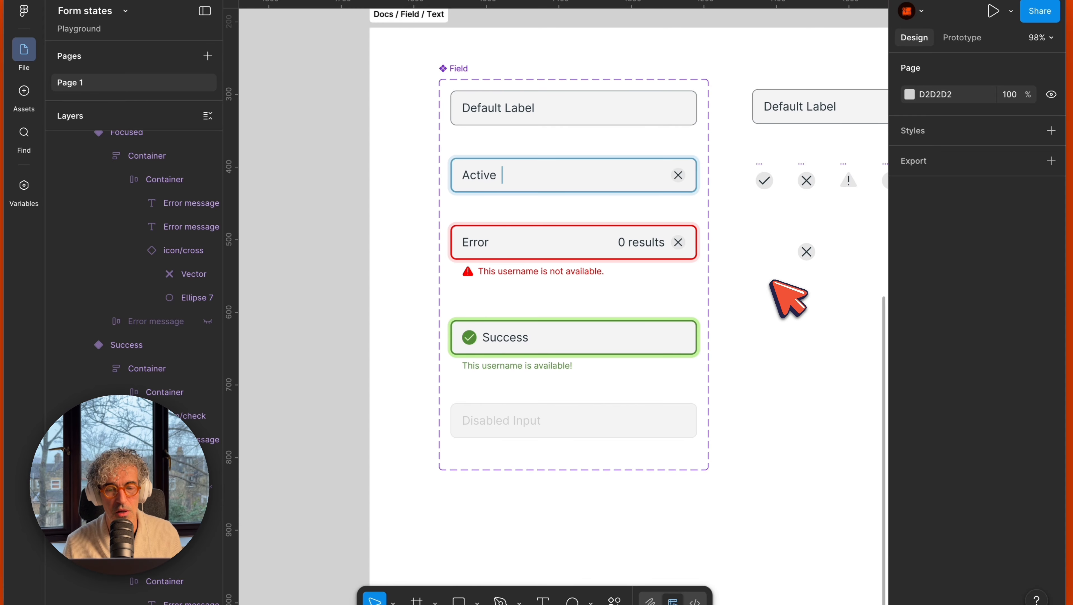
pyautogui.click(771, 297)
pyautogui.hscroll(3, 770, 315)
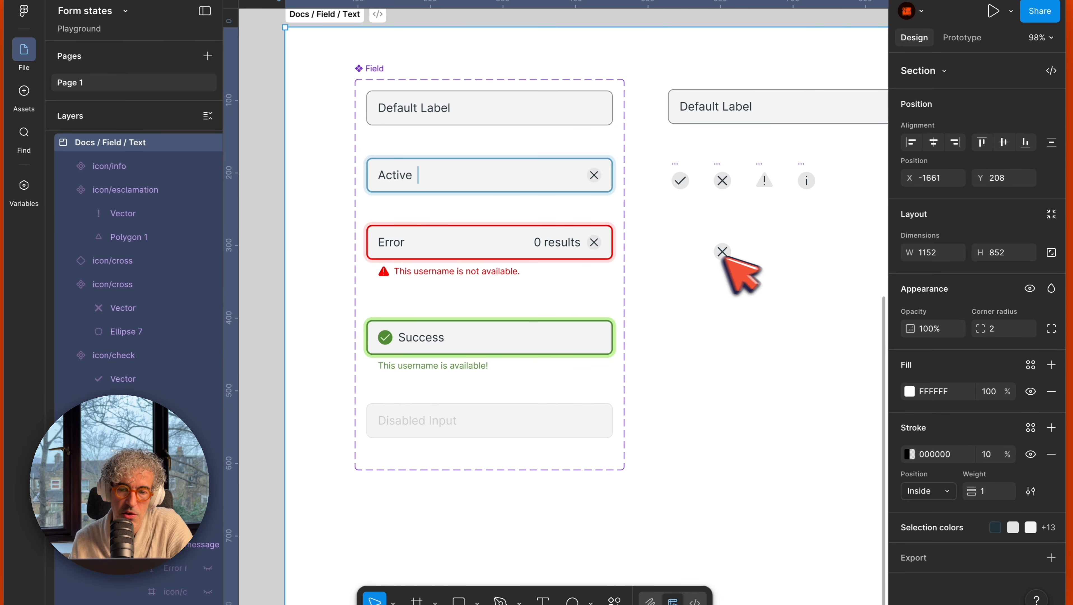
pyautogui.click(722, 250)
pyautogui.press('BackSpace')
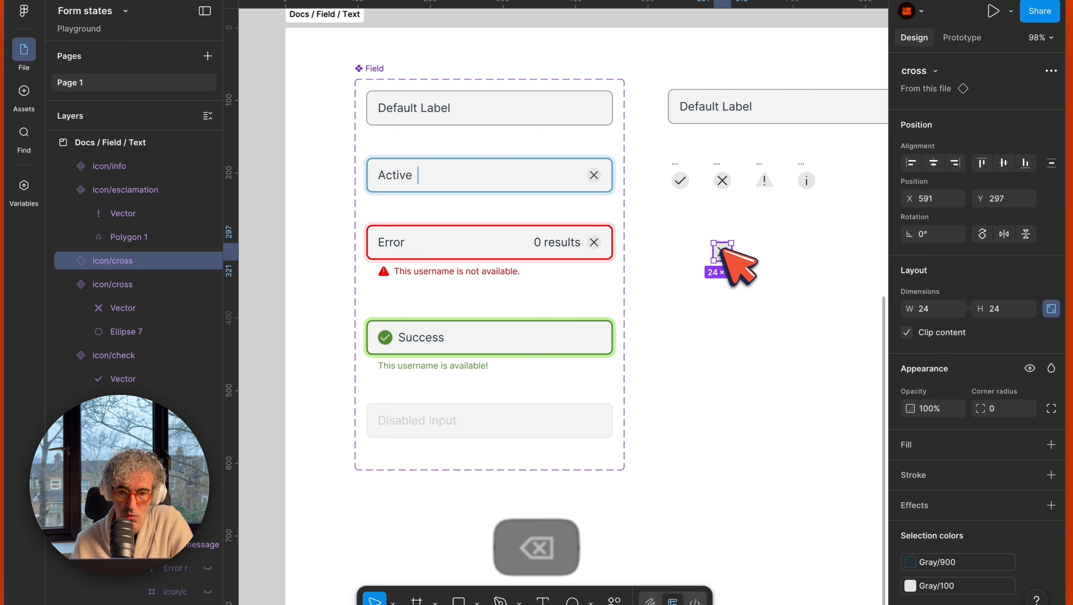
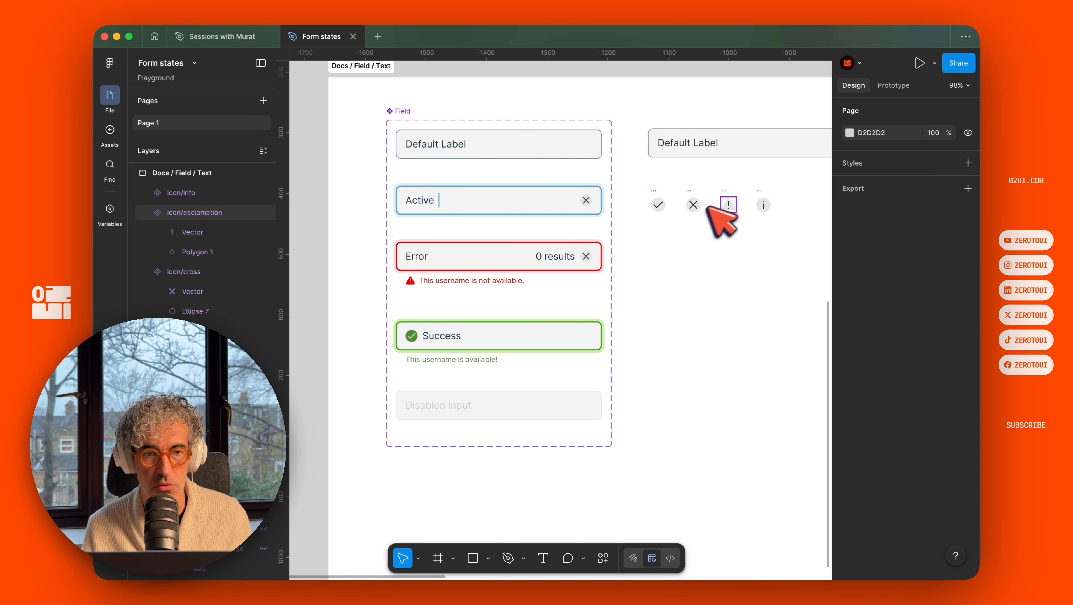
pyautogui.moveTo(697, 244); pyautogui.dragTo(714, 305)
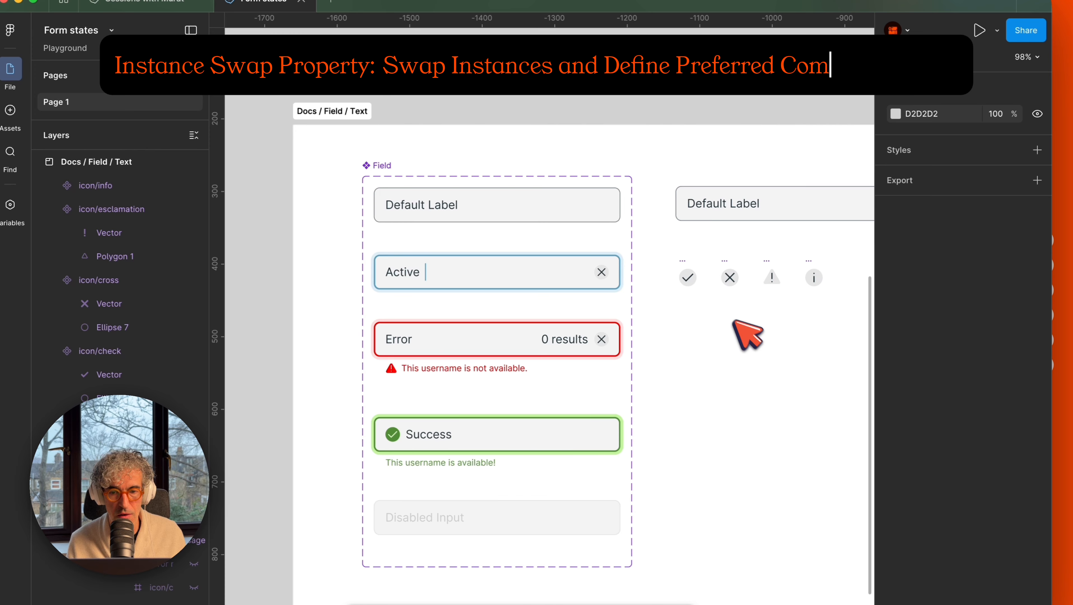
# Step: Move the four icon main components out of the Docs / Field / Text section onto the empty canvas above it
pyautogui.hscroll(5, 747, 334)
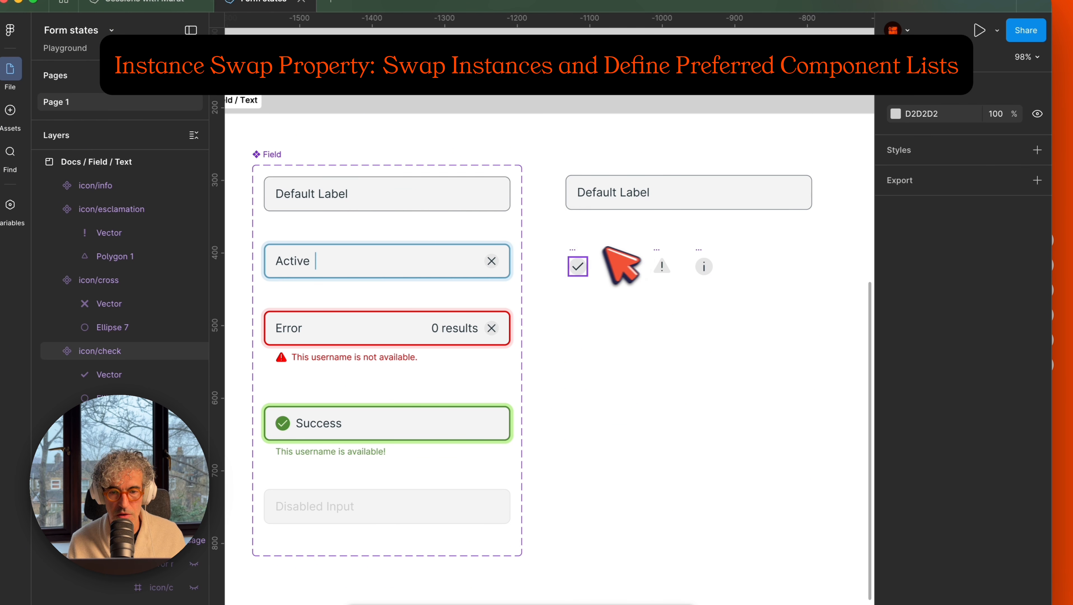
pyautogui.click(578, 266)
pyautogui.keyDown('shift'); pyautogui.click(618, 266); pyautogui.keyUp('shift')
pyautogui.keyDown('shift'); pyautogui.click(663, 265); pyautogui.keyUp('shift')
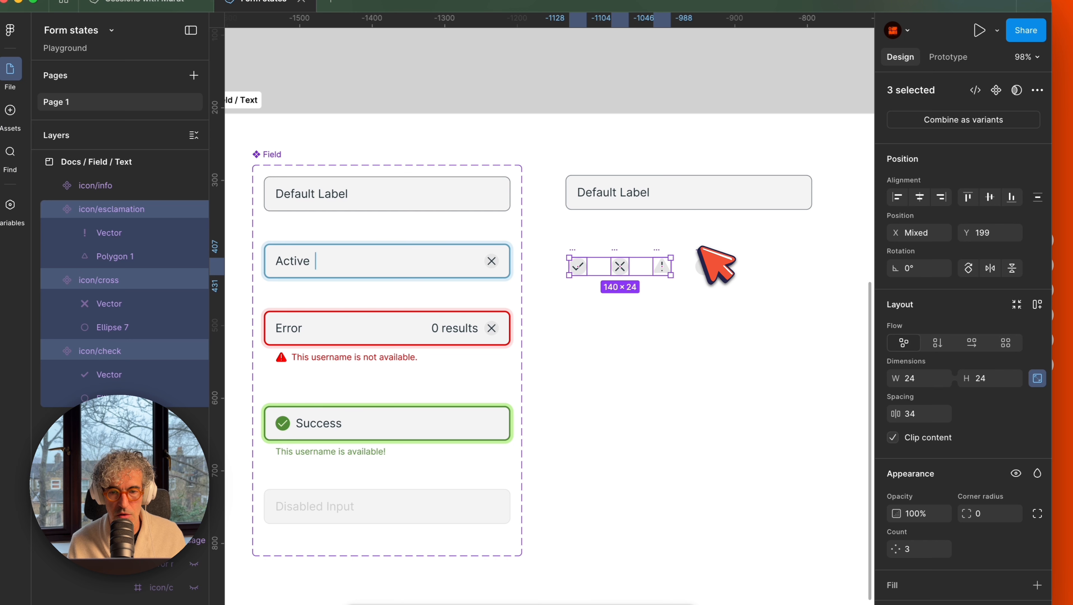
pyautogui.keyDown('shift'); pyautogui.click(702, 262); pyautogui.keyUp('shift')
pyautogui.moveTo(703, 261); pyautogui.dragTo(510, 58)
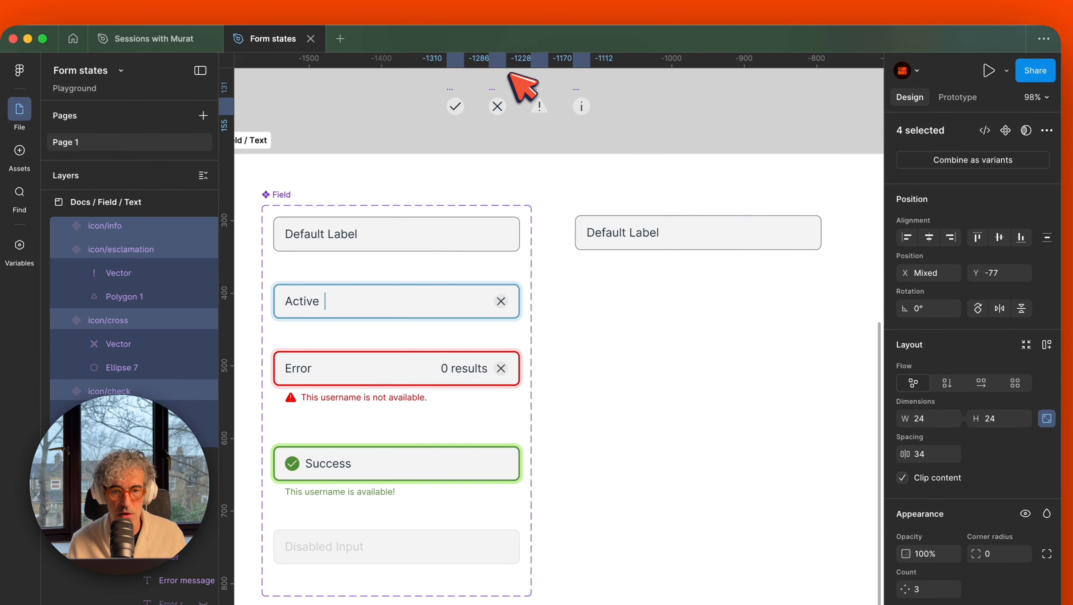
pyautogui.scroll(3, 824, 221)
pyautogui.hscroll(-4, 823, 221)
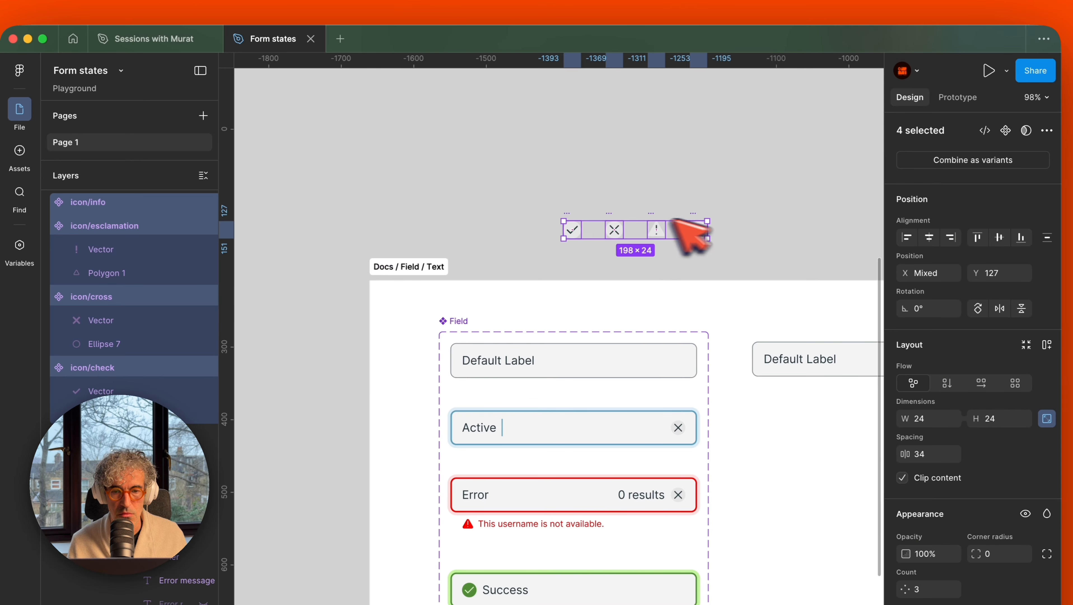
pyautogui.moveTo(609, 213); pyautogui.dragTo(460, 134)
# Step: Draw a section about 379 × 176 around the four icon main components and name it icons
pyautogui.hotkey('shift', 's')
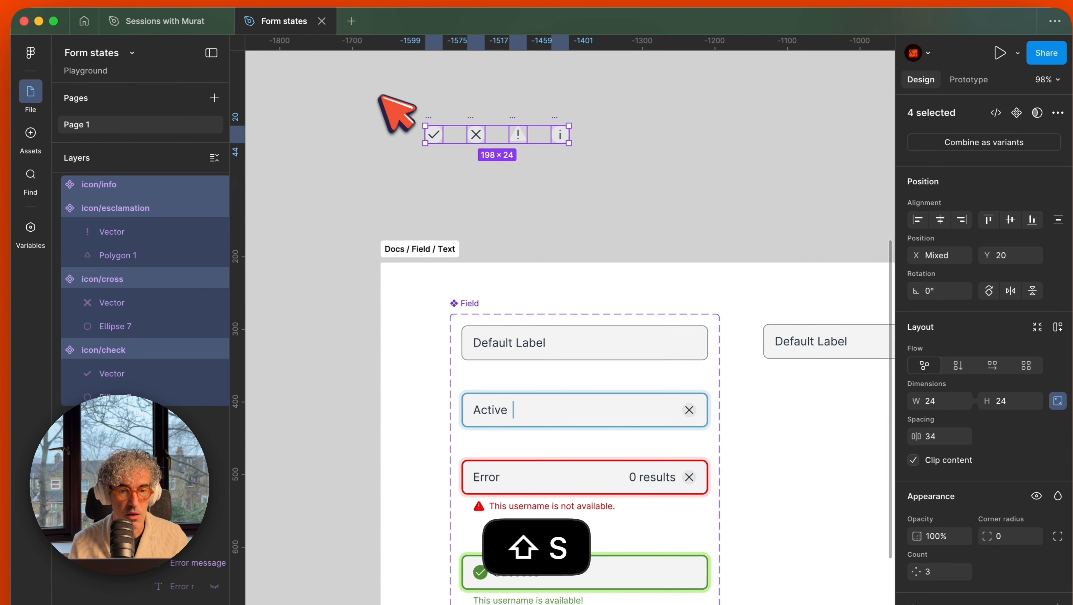
pyautogui.moveTo(372, 90)
pyautogui.mouseDown()
pyautogui.moveTo(645, 200)
pyautogui.moveTo(647, 216)
pyautogui.mouseUp()
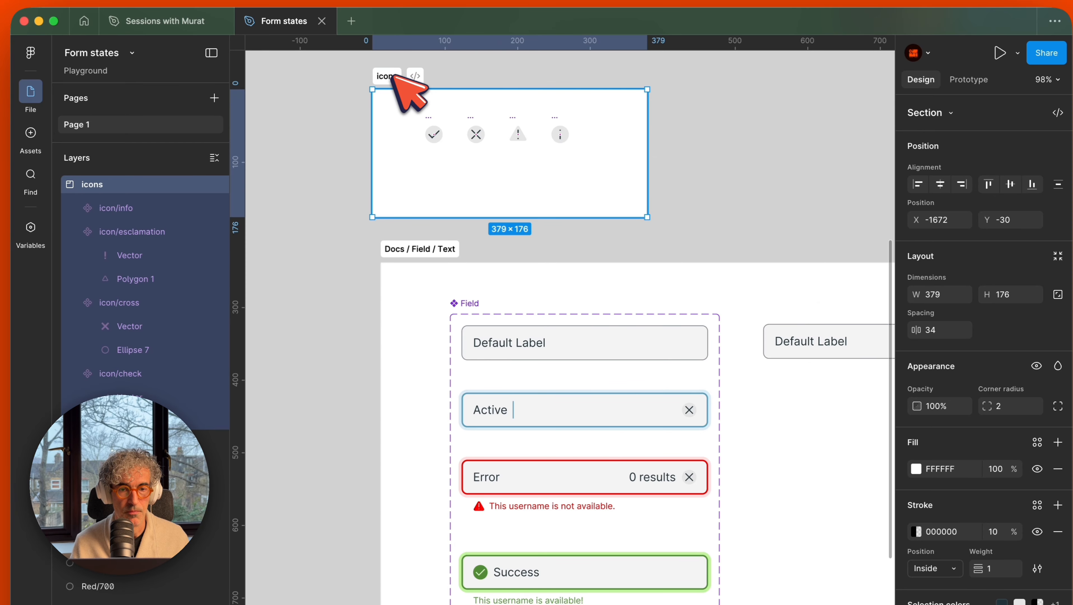
pyautogui.click(427, 358)
pyautogui.scroll(-2, 427, 358)
pyautogui.scroll(-2, 428, 360)
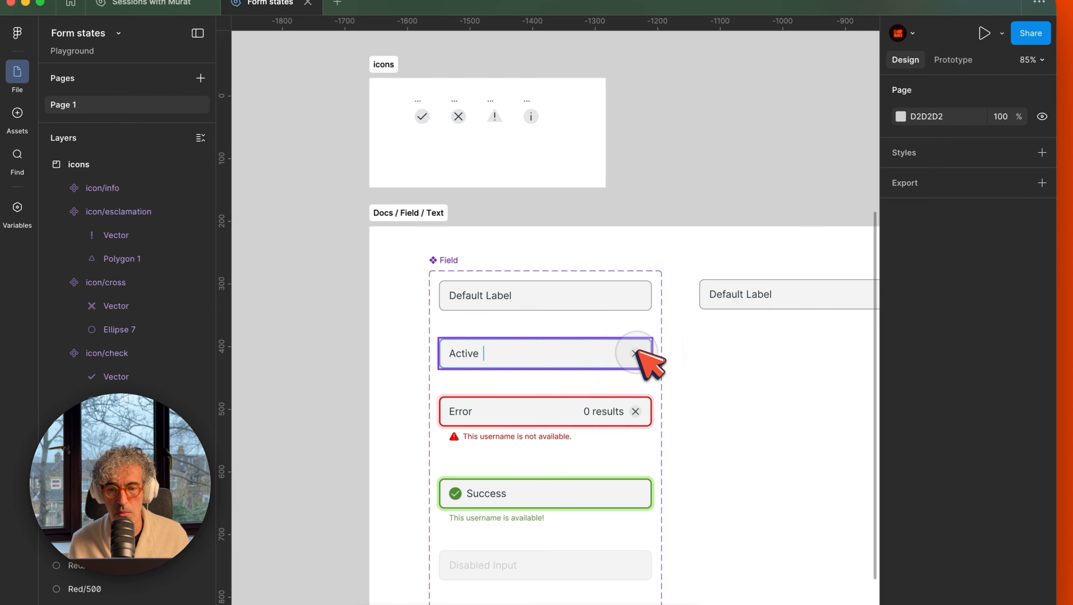
pyautogui.click(631, 332)
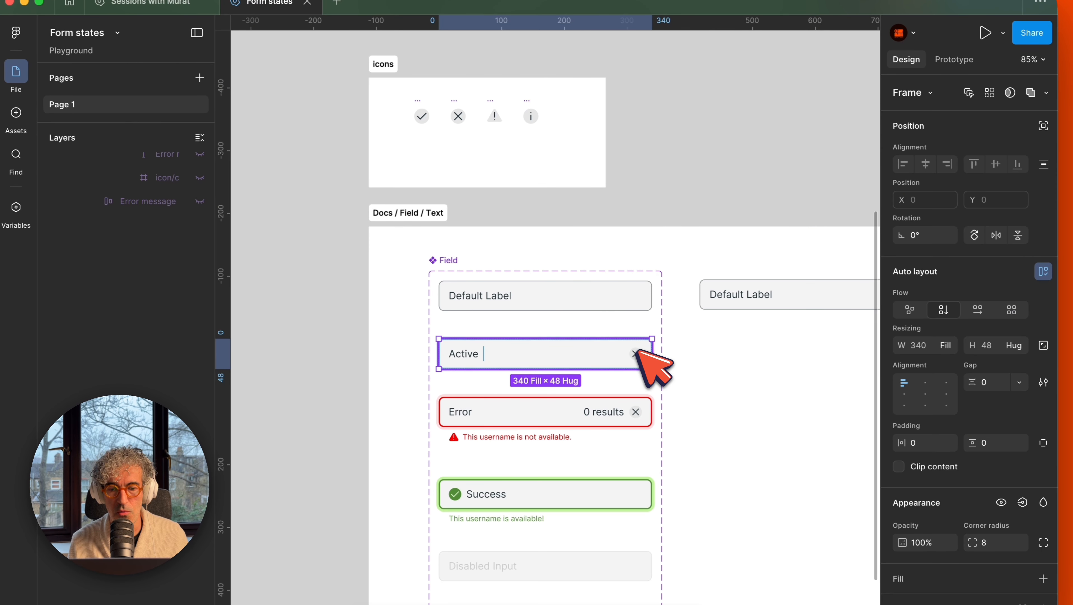
pyautogui.click(447, 260)
pyautogui.click(672, 285)
pyautogui.scroll(2, 670, 282)
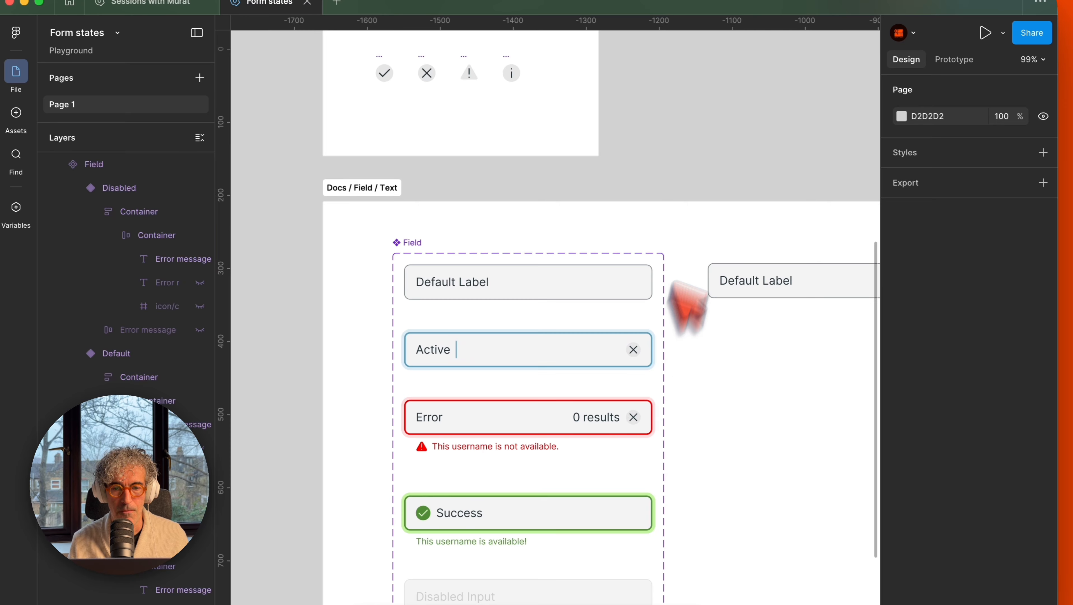
pyautogui.scroll(2, 660, 138)
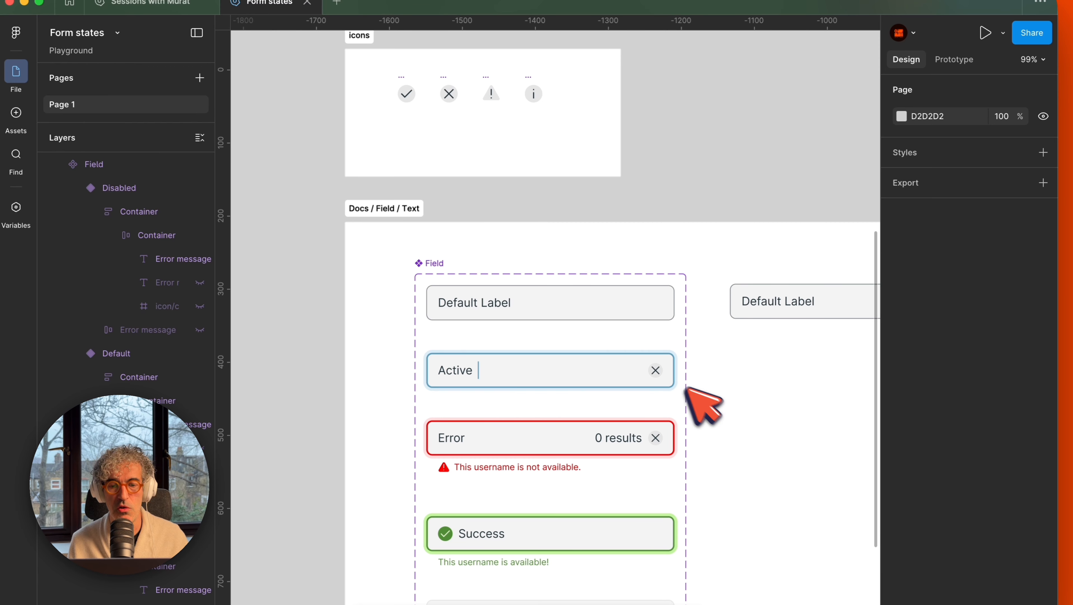
pyautogui.click(625, 371)
# Step: Set the State of the Field instance beside the component set to Focused
pyautogui.scroll(-3, 678, 360)
pyautogui.click(718, 347)
pyautogui.click(618, 296)
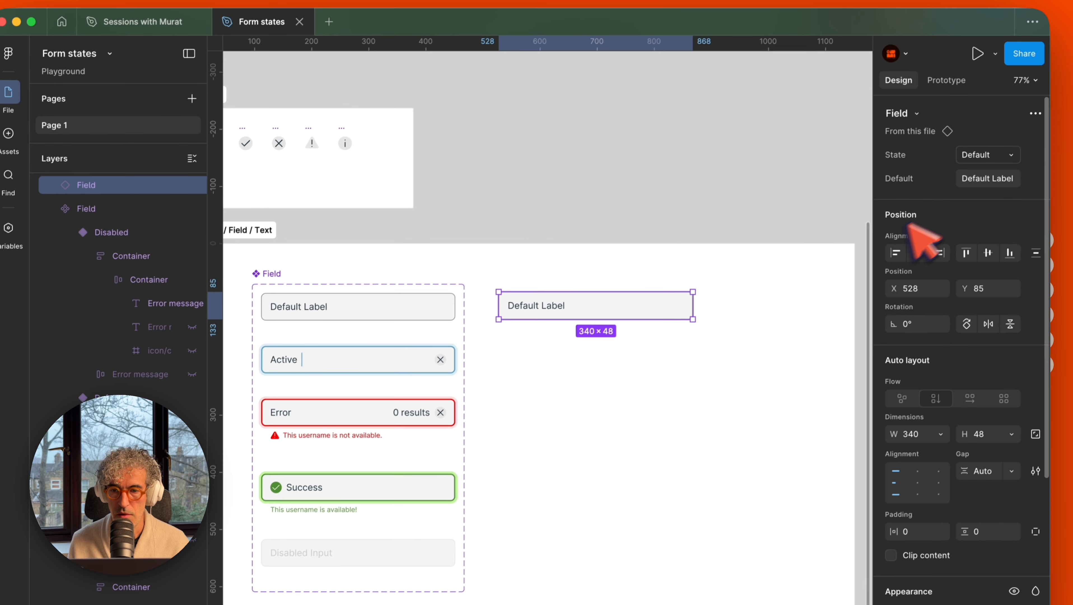
pyautogui.click(982, 154)
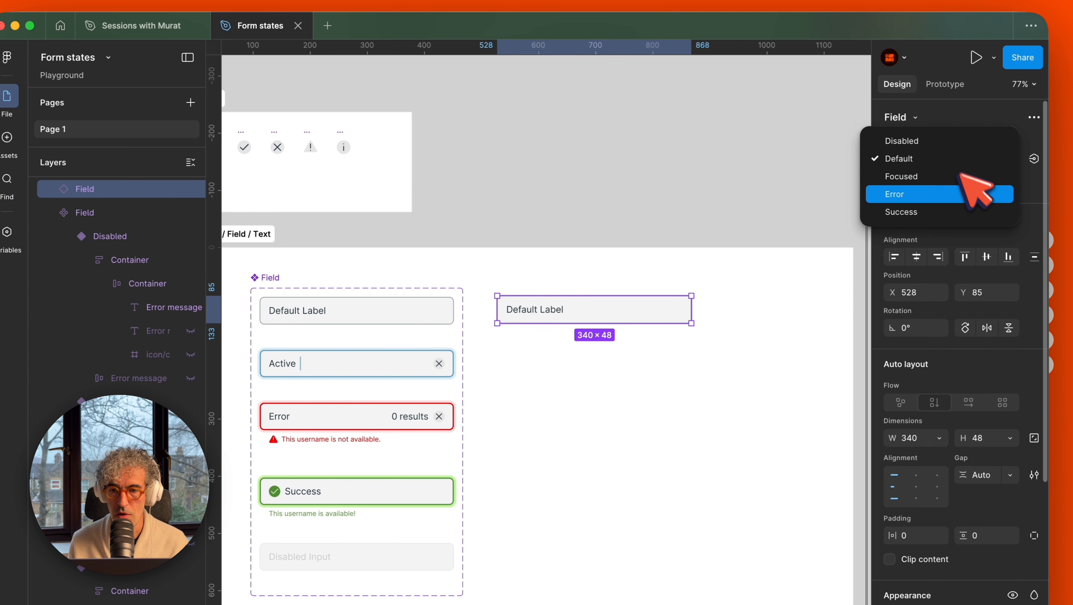
pyautogui.click(917, 175)
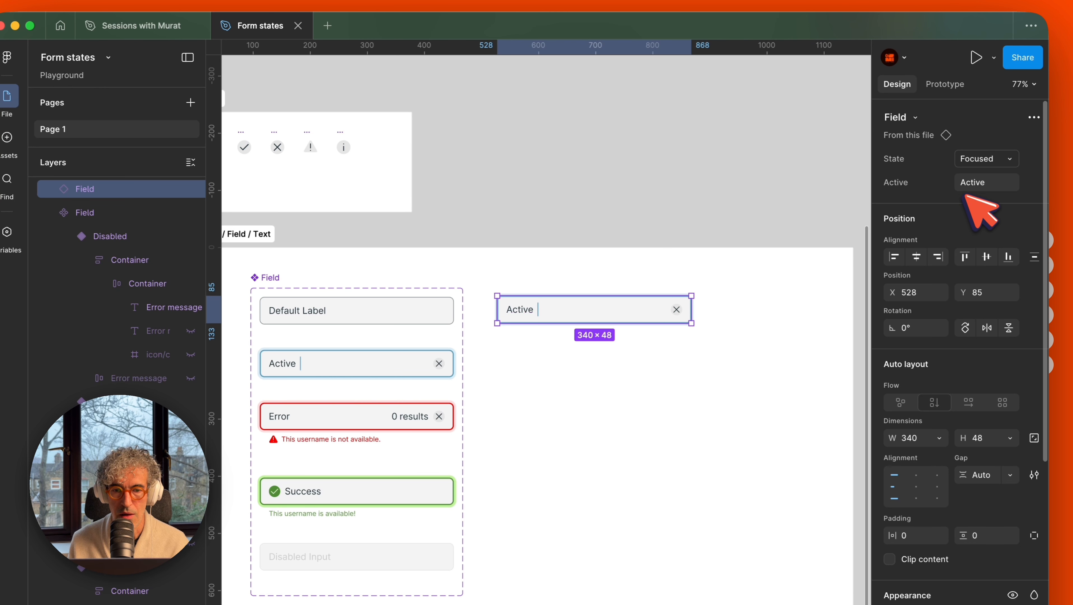
pyautogui.click(279, 278)
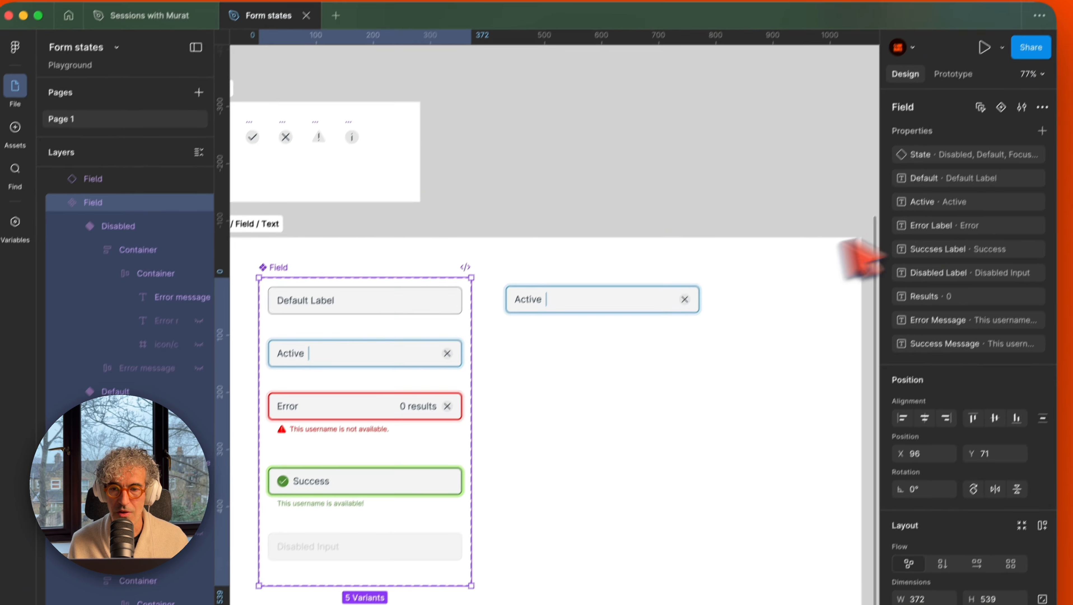
pyautogui.click(1033, 141)
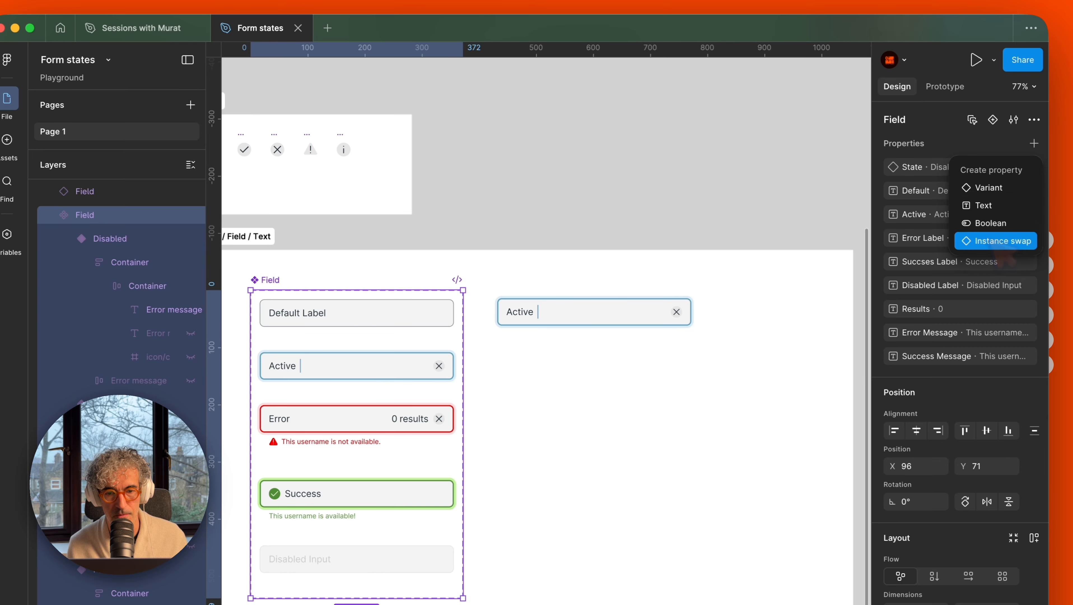
pyautogui.click(999, 240)
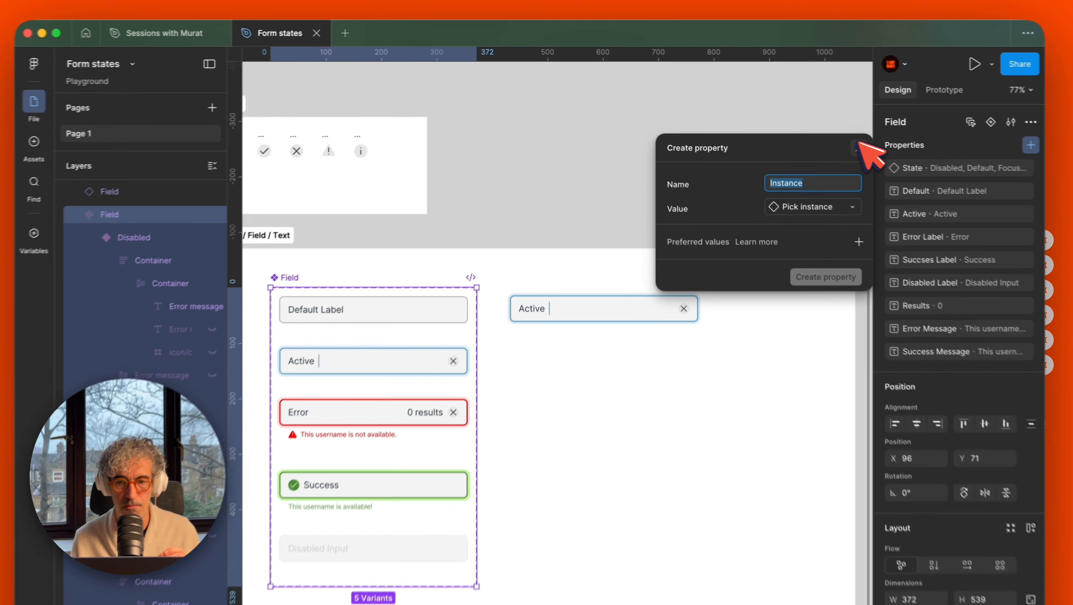
pyautogui.click(857, 148)
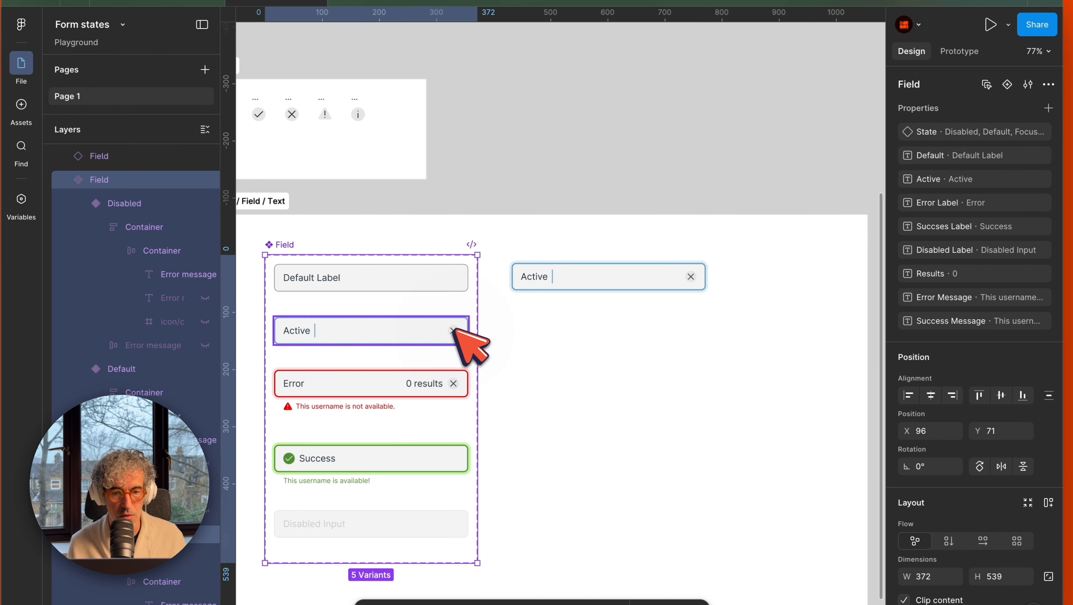
# Step: Create an instance swap property for the Focused variant's cross icon, with the cross and esclamation icons as preferred values
pyautogui.click(455, 329)
pyautogui.click(454, 329)
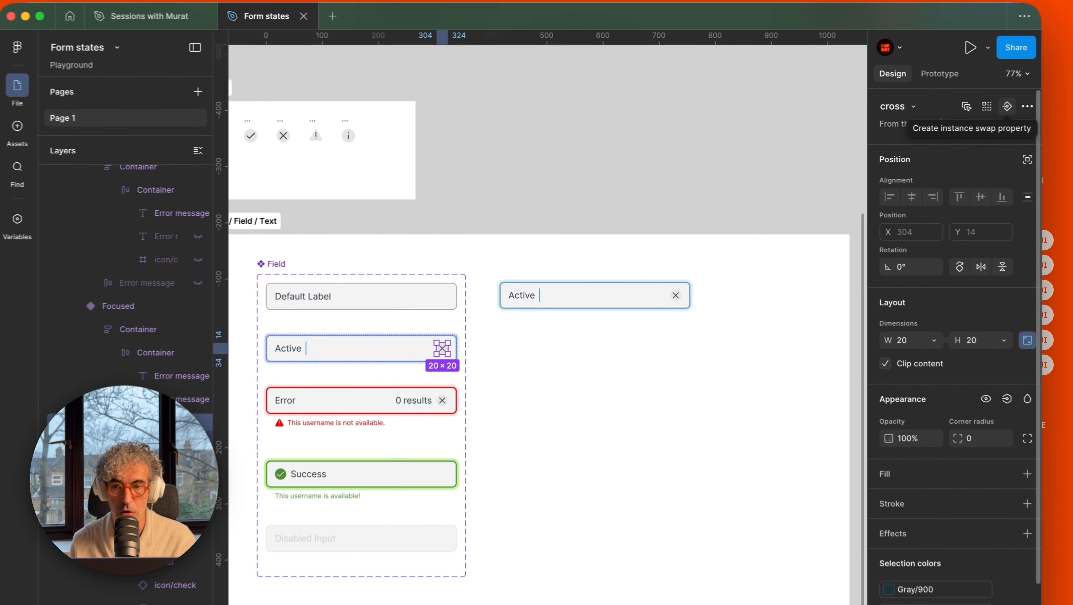
pyautogui.click(951, 112)
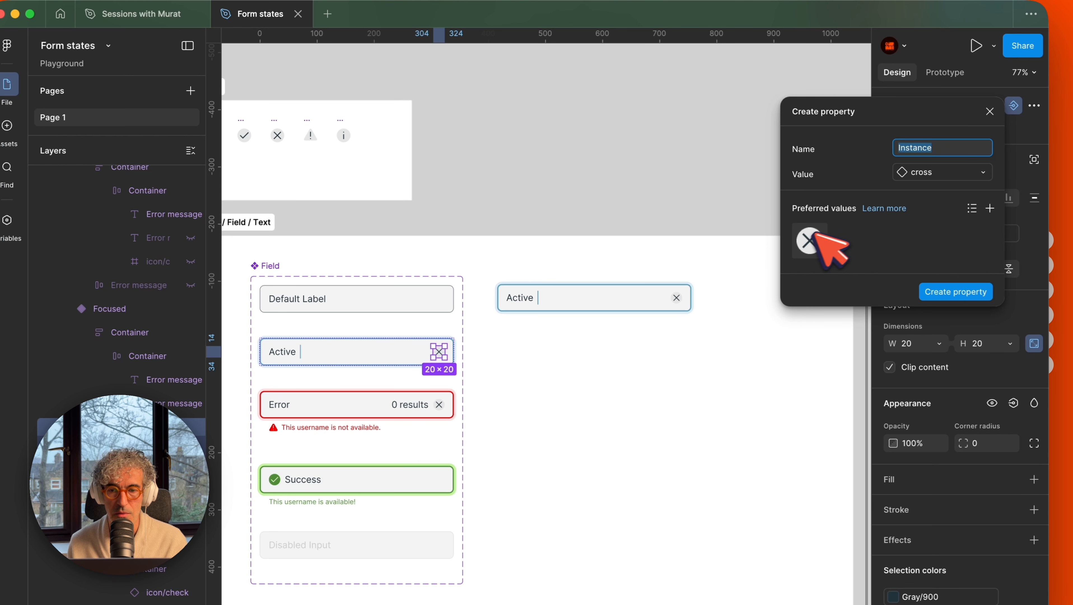
pyautogui.click(989, 208)
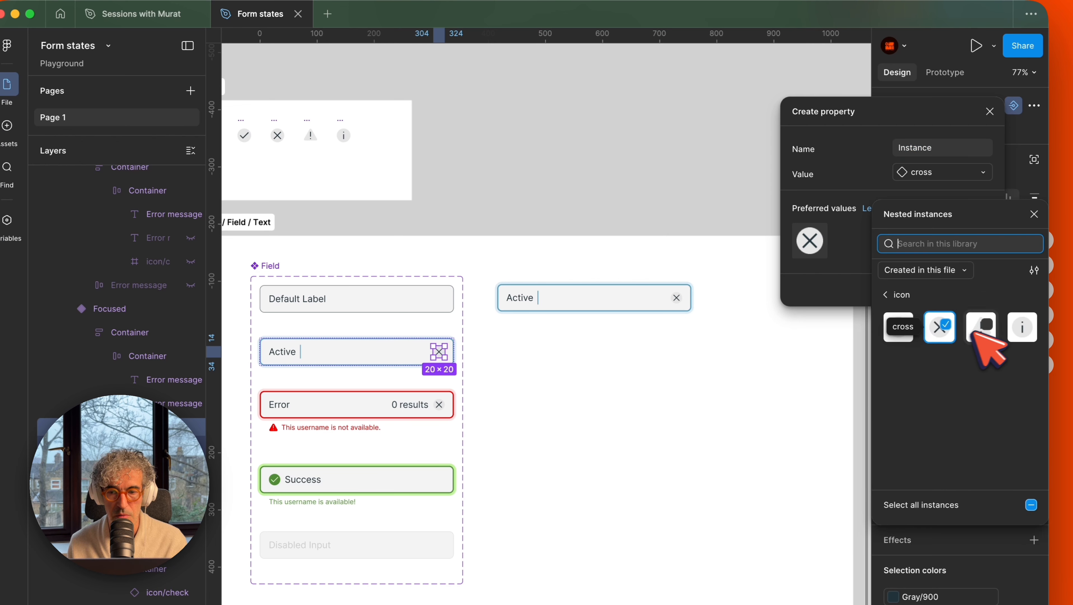
pyautogui.click(987, 332)
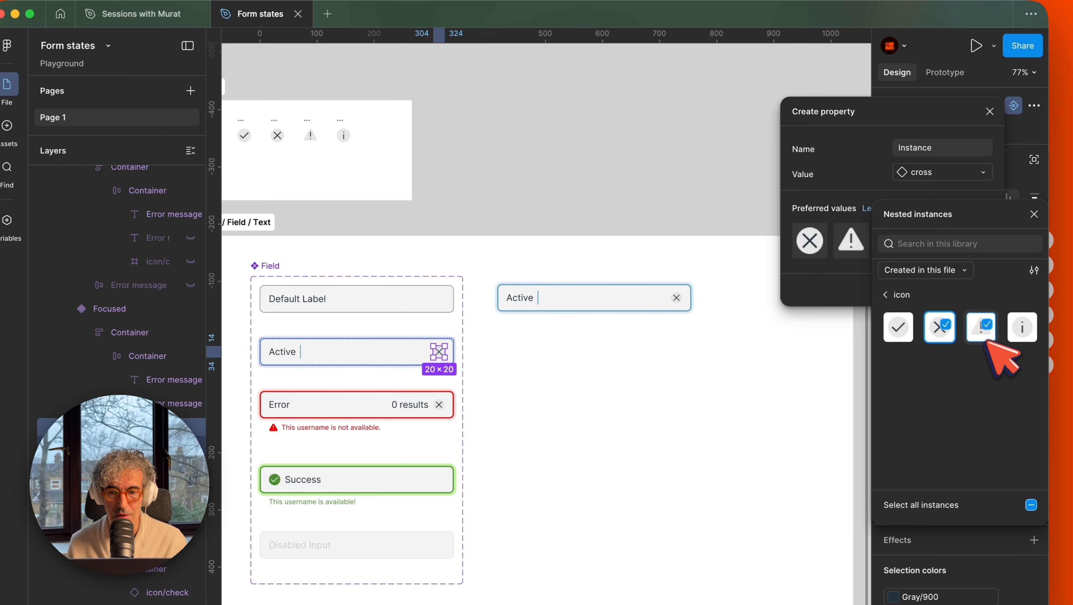
pyautogui.click(850, 286)
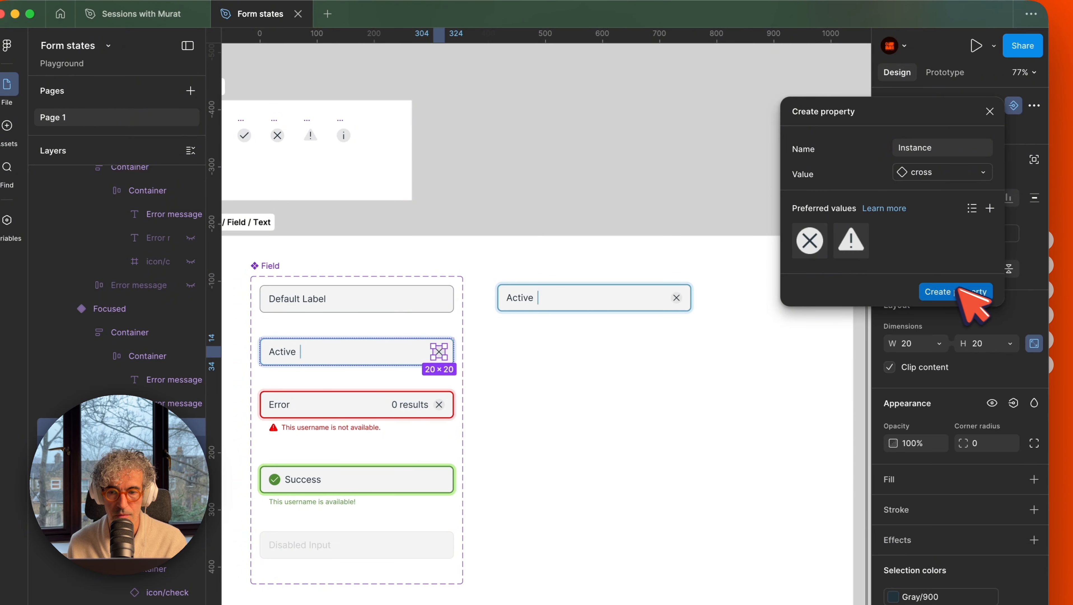
pyautogui.click(966, 292)
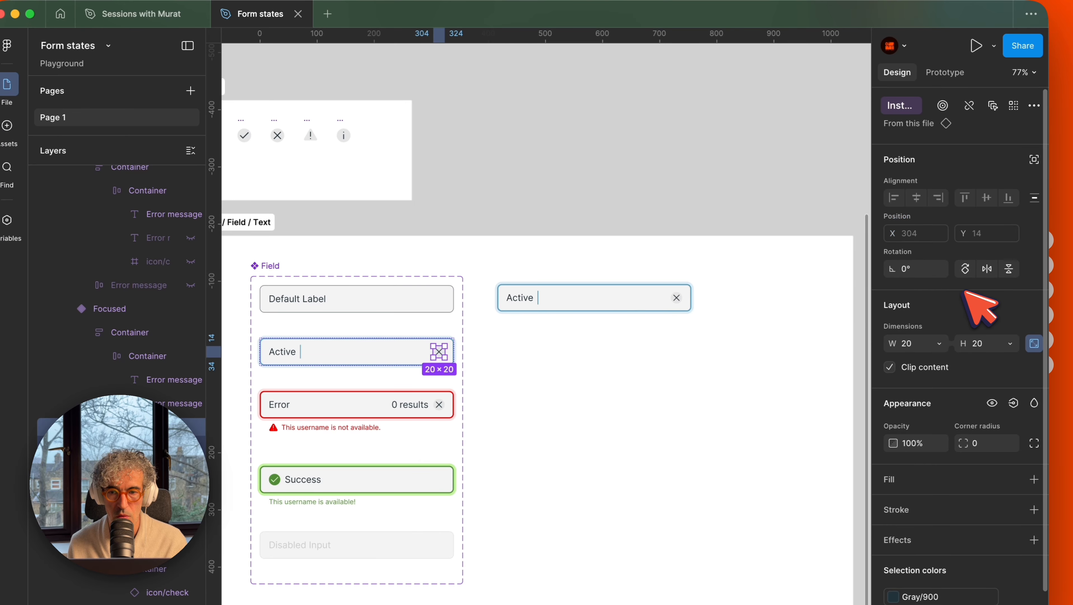
# Step: Swap the Field instance's cross icon for the esclamation icon through its Instance property and deselect the instance
pyautogui.click(603, 201)
pyautogui.click(629, 294)
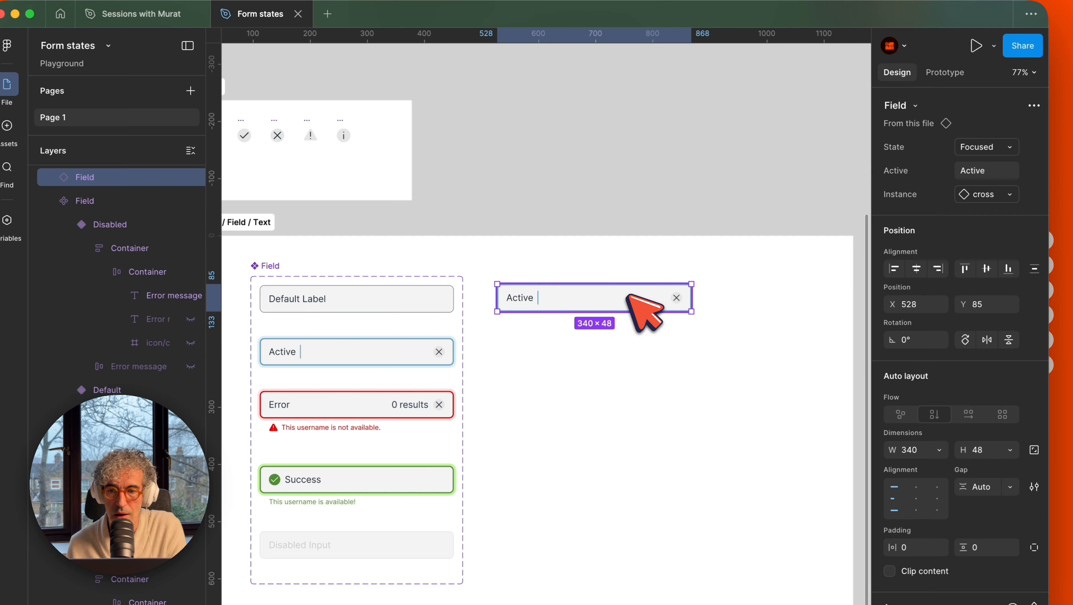
pyautogui.click(1000, 194)
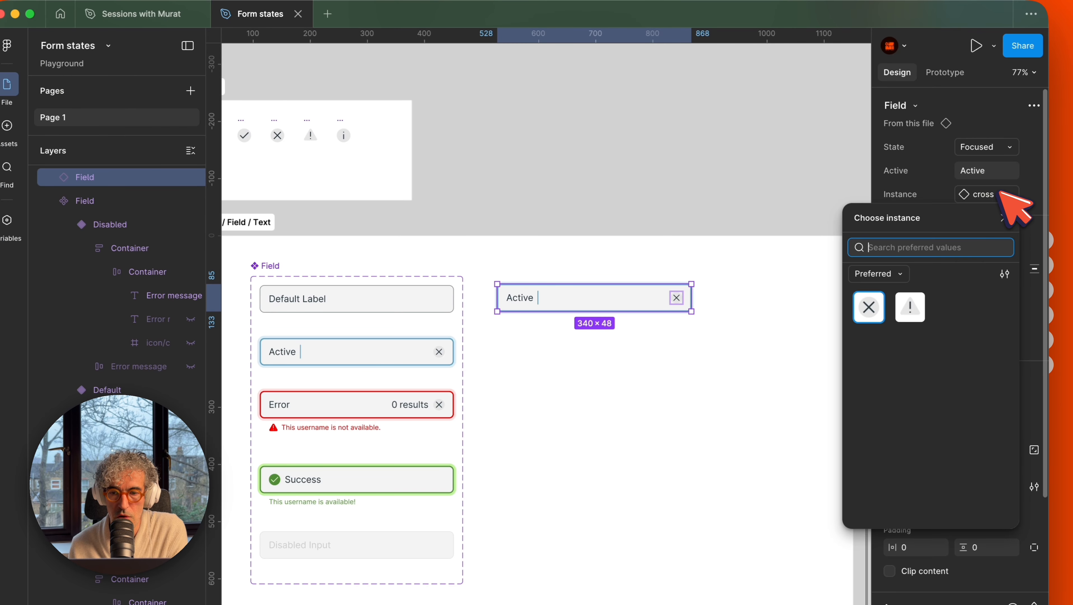
pyautogui.click(906, 308)
pyautogui.click(687, 160)
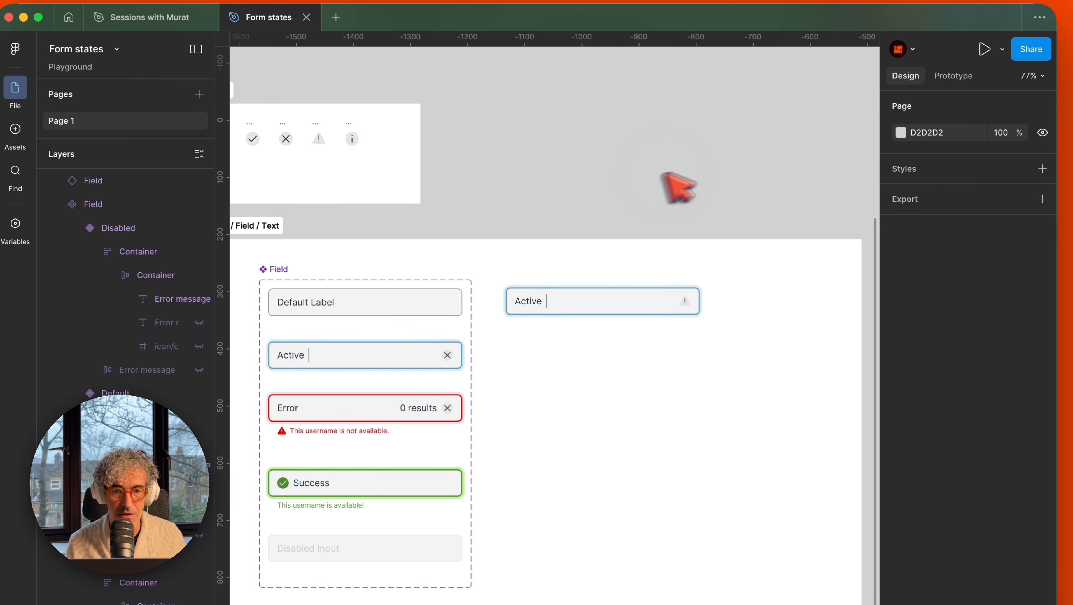
# Step: Set the Field instance's State to Error
pyautogui.hscroll(-5, 662, 175)
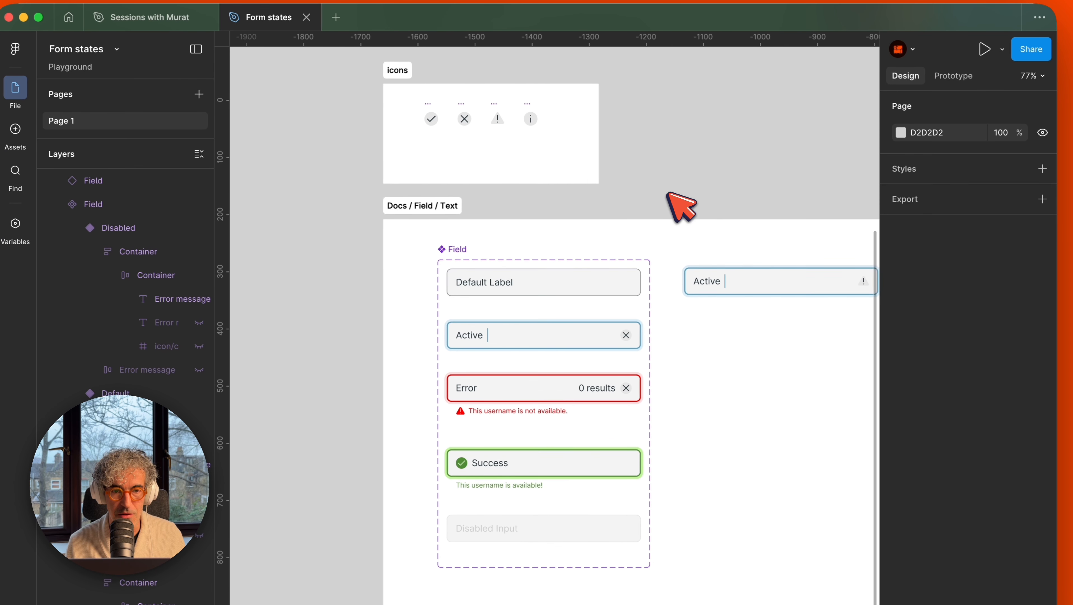
pyautogui.hscroll(3, 668, 193)
pyautogui.scroll(3, 668, 193)
pyautogui.hscroll(5, 668, 193)
pyautogui.scroll(-4, 668, 193)
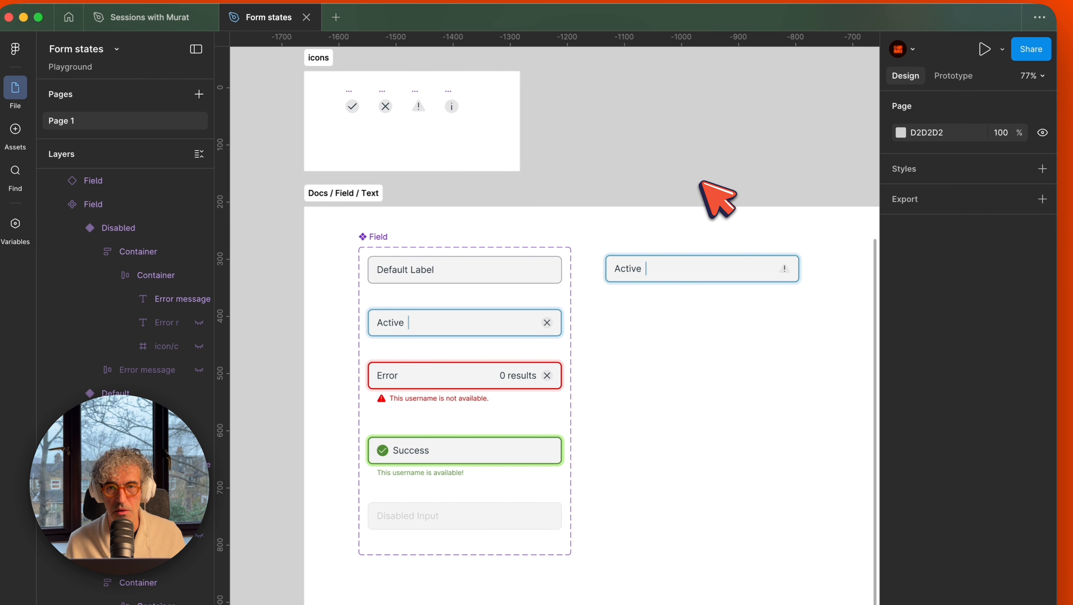
pyautogui.click(696, 269)
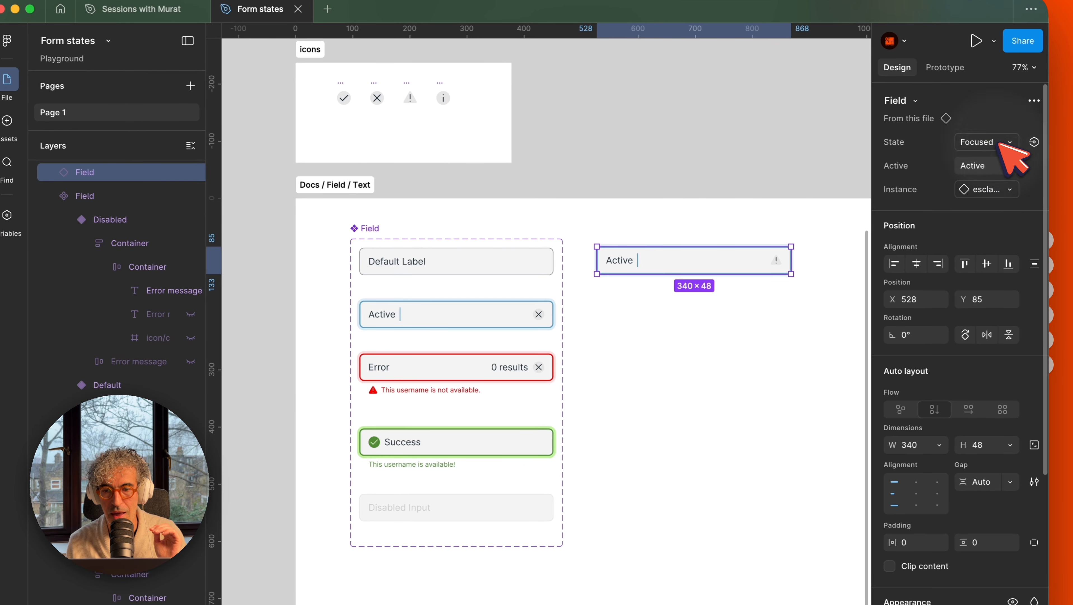
pyautogui.click(999, 144)
pyautogui.click(953, 161)
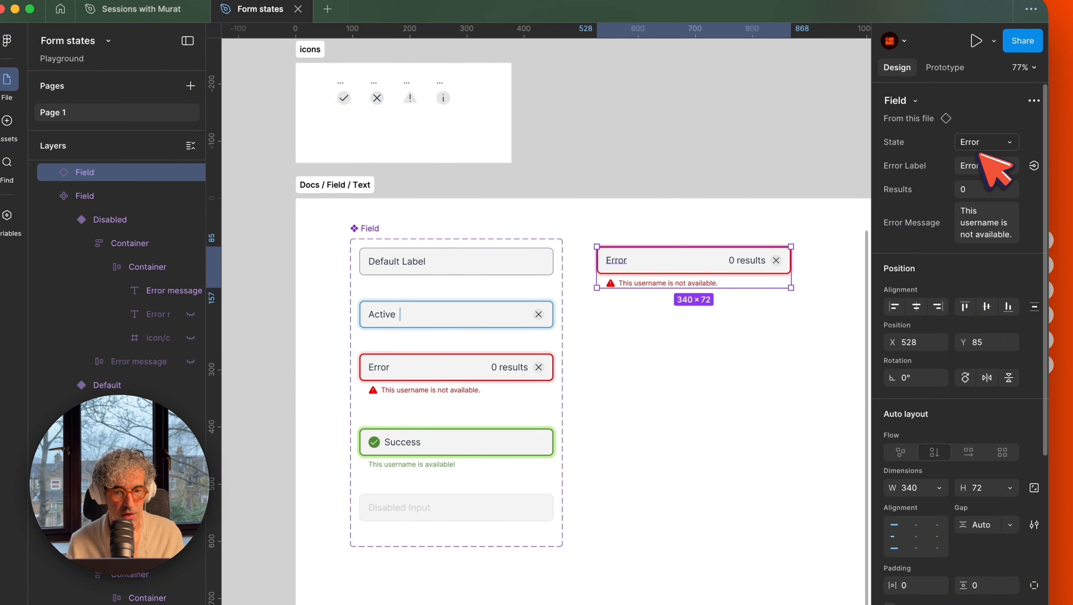
# Step: Apply the existing Instance swap property to the cross icon in the Error variant and clear the selection
pyautogui.click(540, 363)
pyautogui.click(540, 362)
pyautogui.doubleClick(542, 309)
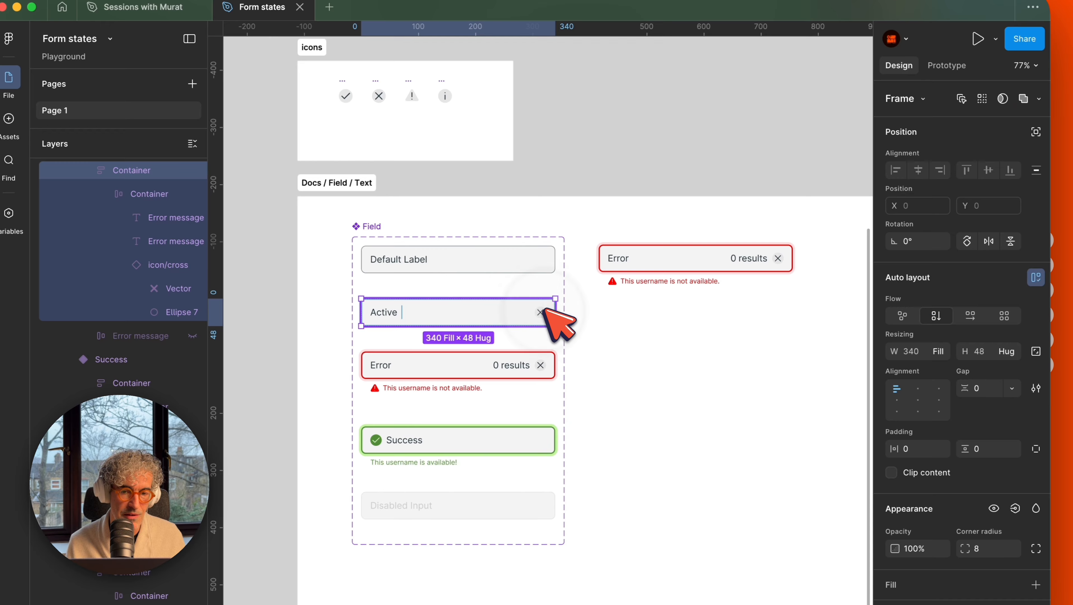
pyautogui.doubleClick(543, 310)
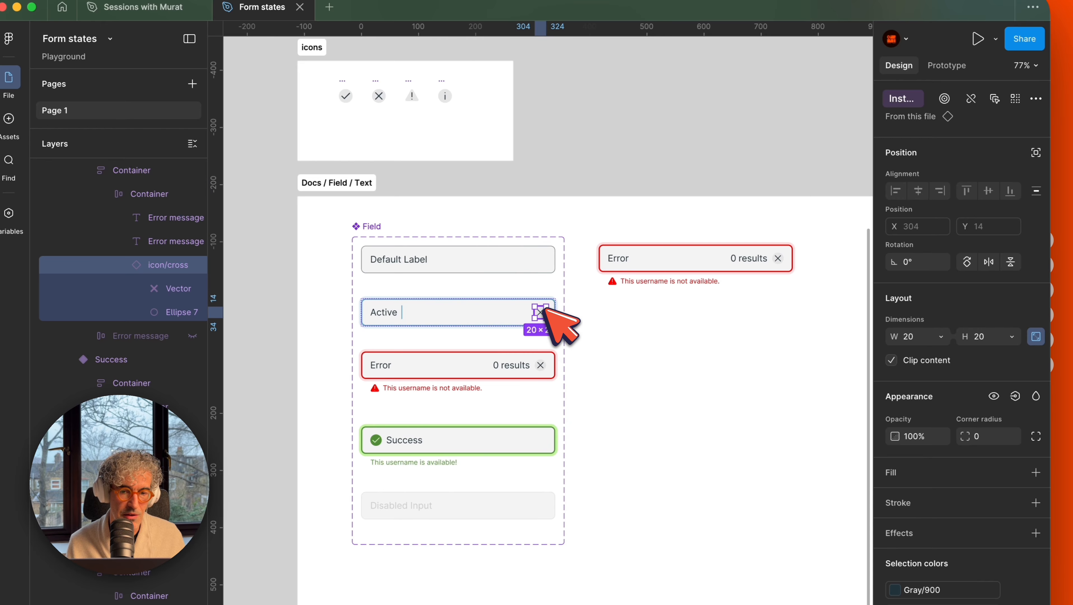
pyautogui.click(543, 366)
pyautogui.doubleClick(543, 367)
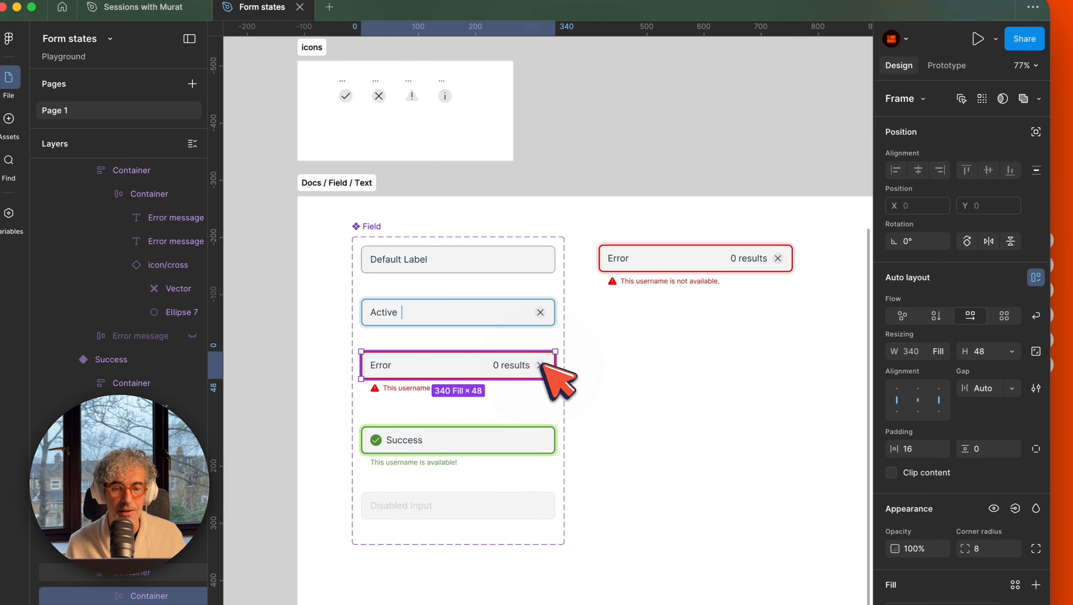
pyautogui.doubleClick(543, 367)
pyautogui.doubleClick(544, 367)
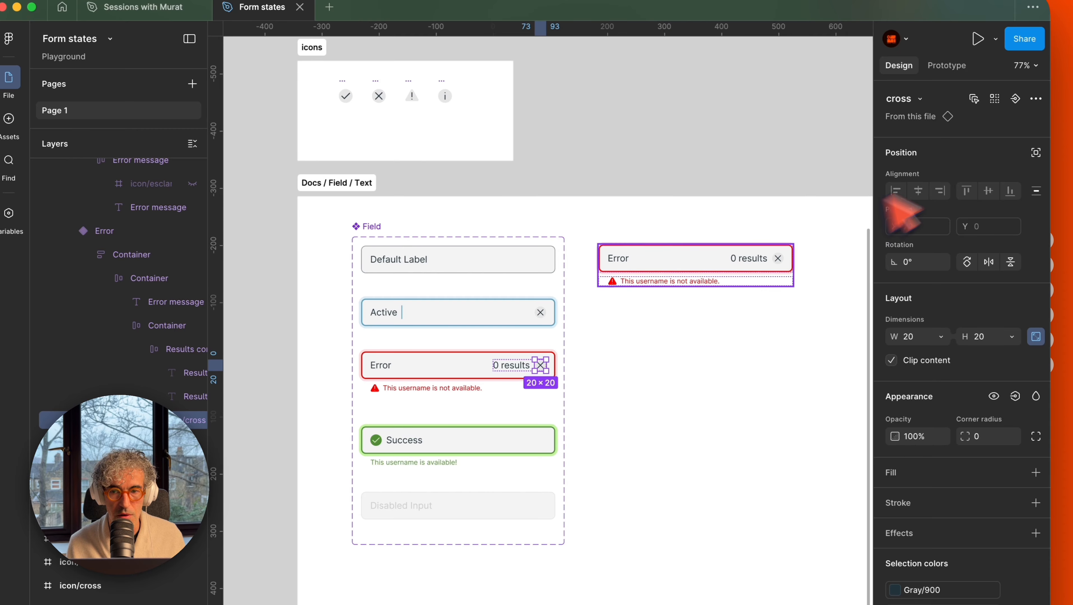
pyautogui.click(1015, 130)
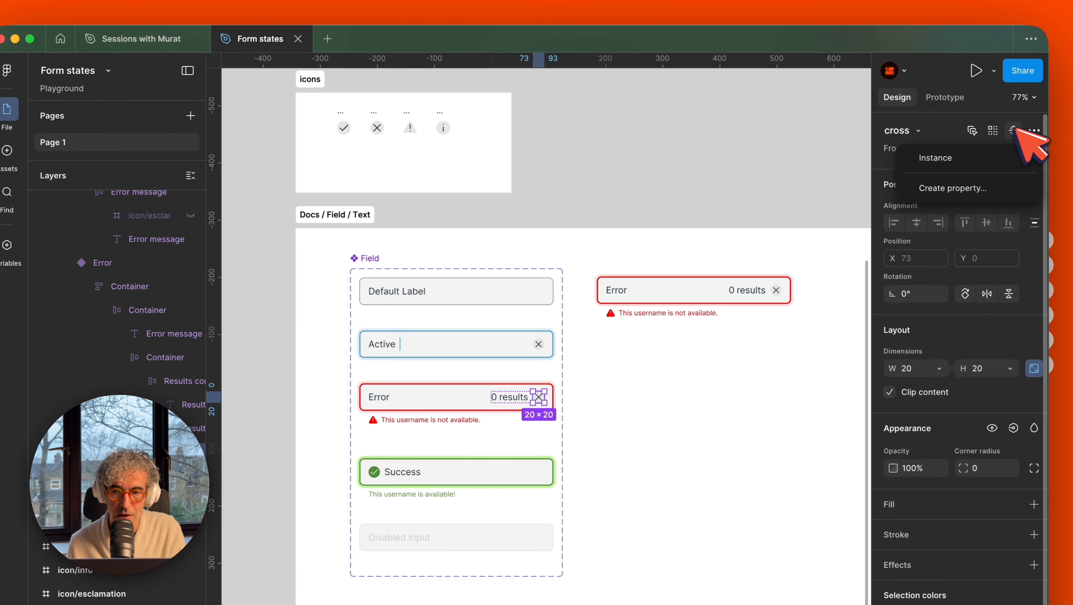
pyautogui.click(940, 157)
pyautogui.click(844, 170)
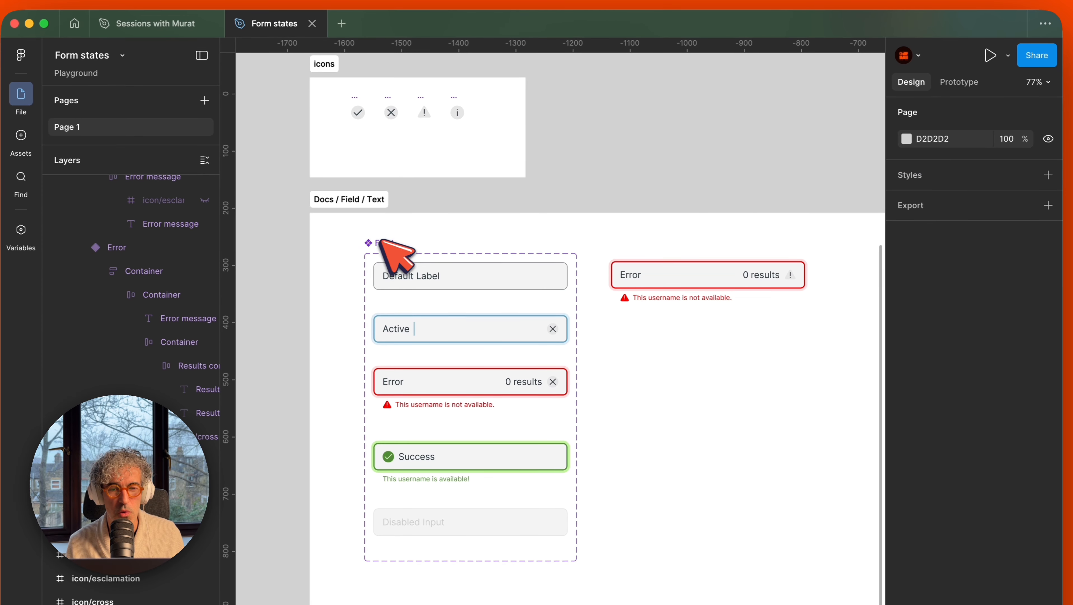
# Step: Rename the Field component set's instance swap property to Icon
pyautogui.click(379, 243)
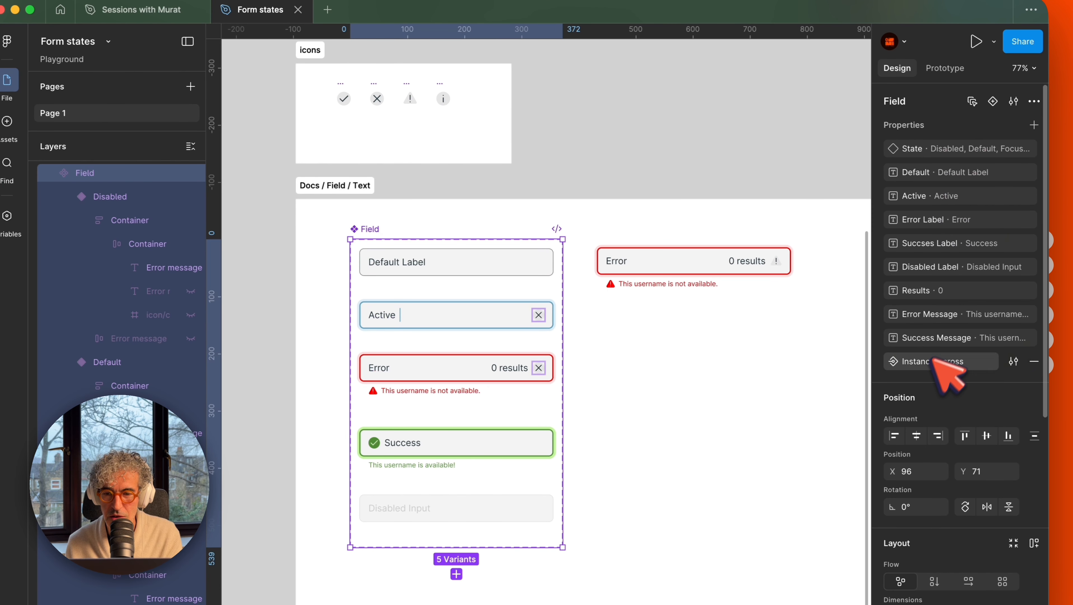
pyautogui.click(1013, 361)
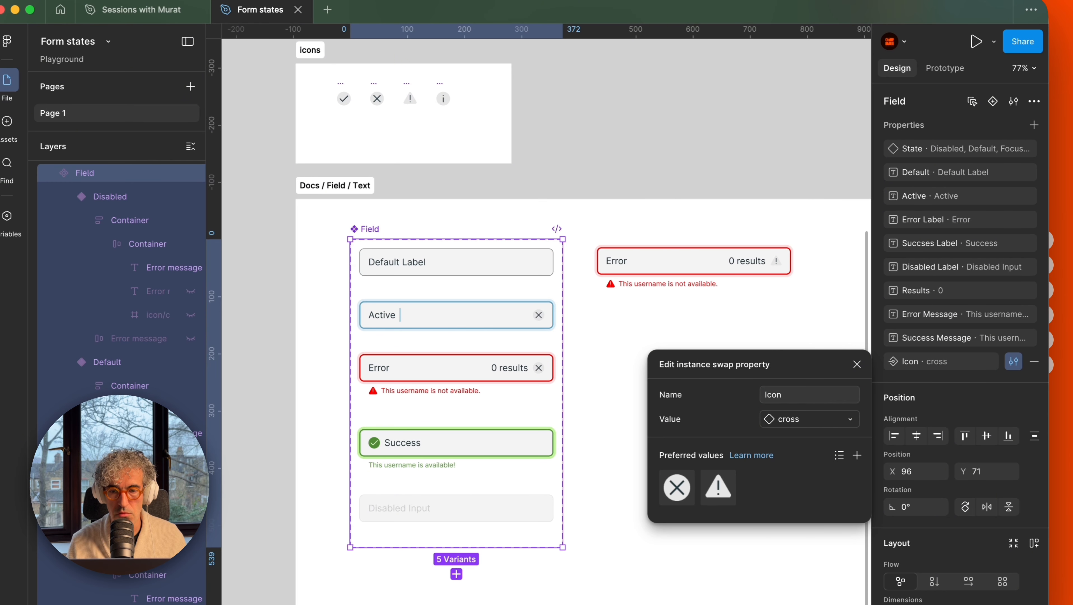
pyautogui.click(691, 241)
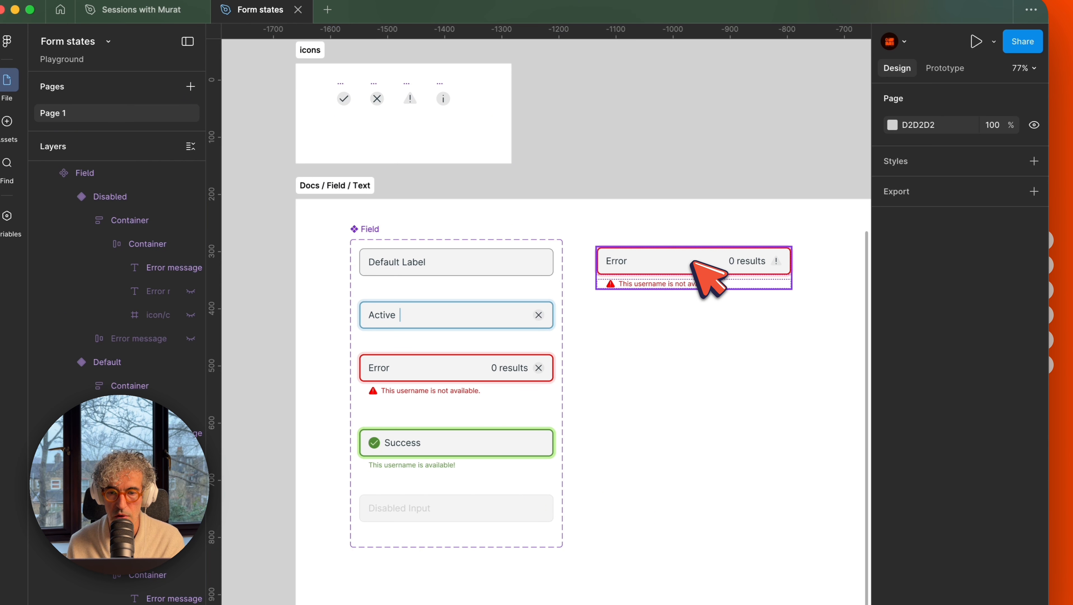
# Step: Swap the Field instance's icon for the cross through its Icon property
pyautogui.click(693, 263)
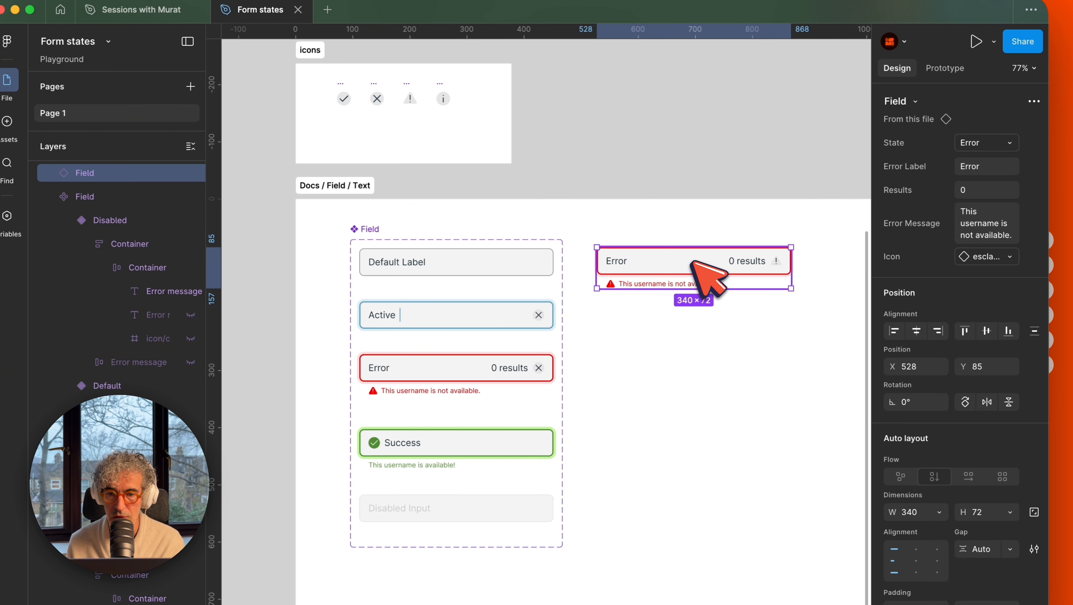
pyautogui.click(1011, 257)
pyautogui.click(868, 364)
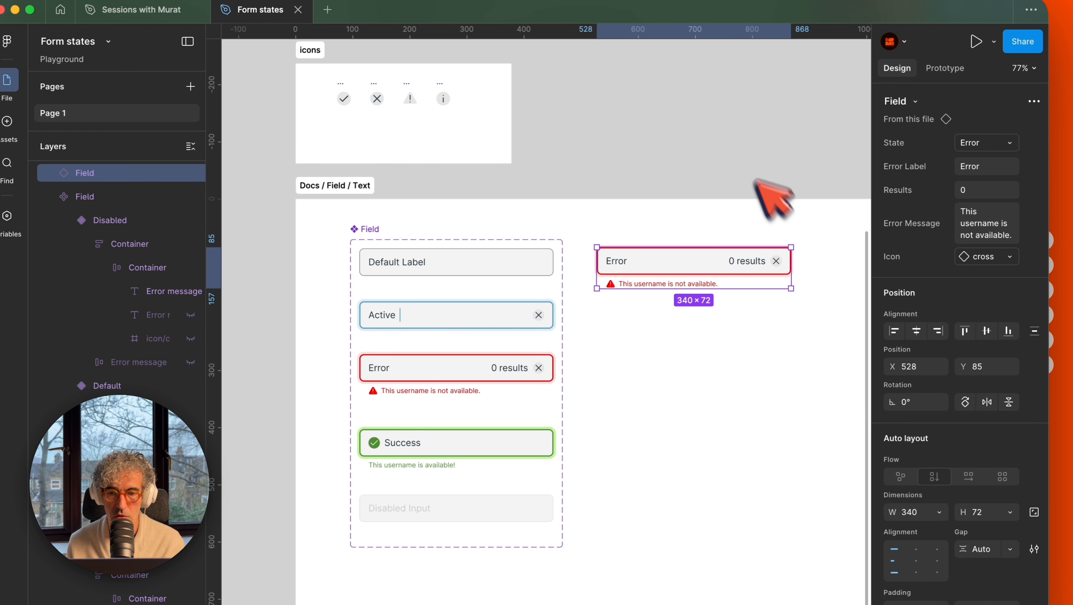
pyautogui.click(734, 146)
pyautogui.click(521, 372)
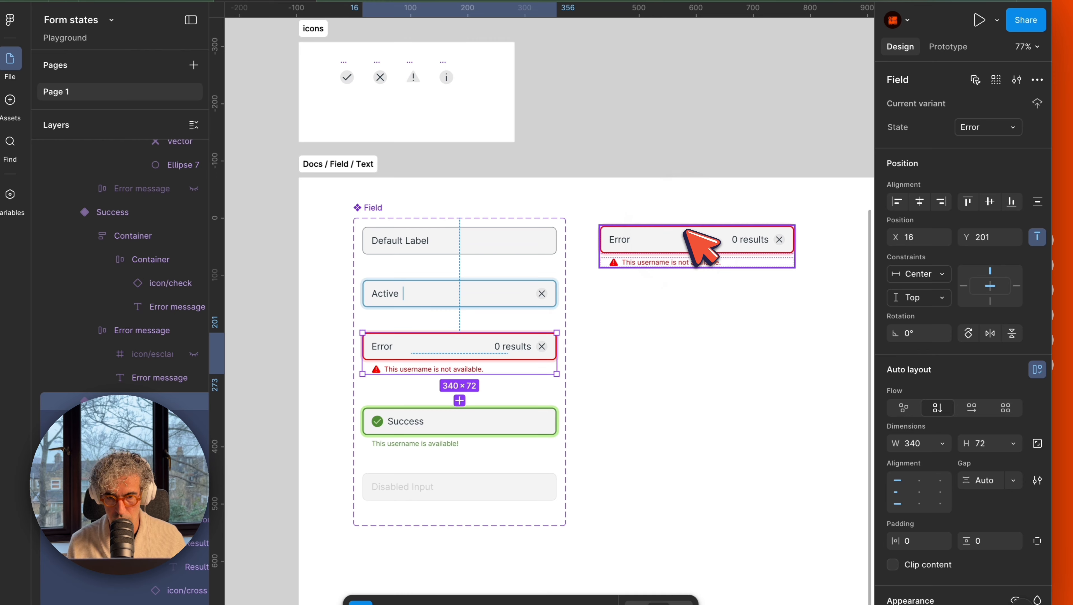
# Step: Swap the Field instance's icon for the esclamation icon through its Icon property
pyautogui.click(686, 232)
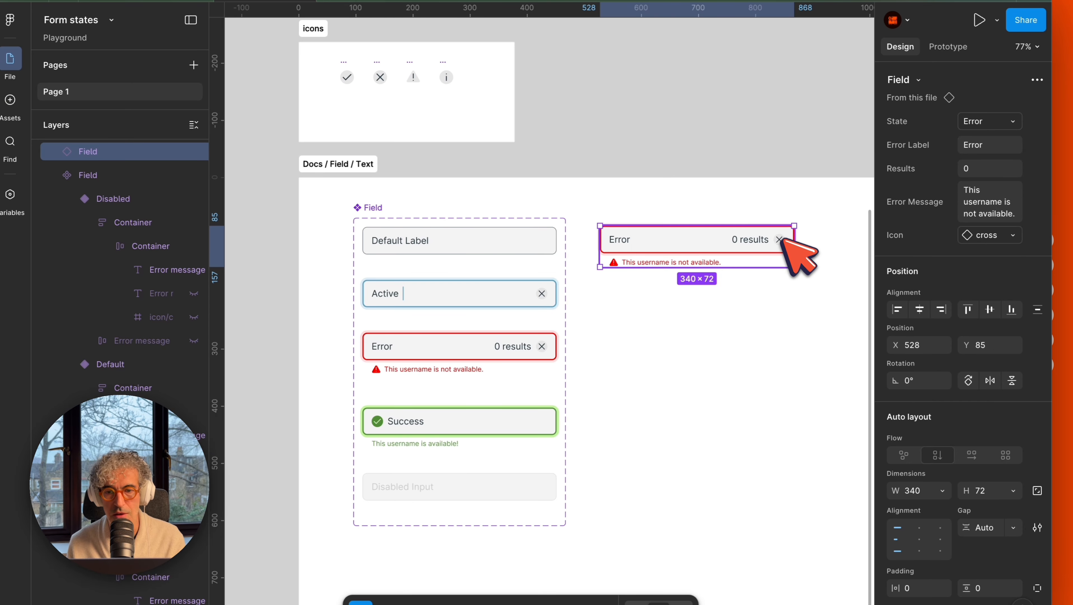
pyautogui.click(1003, 238)
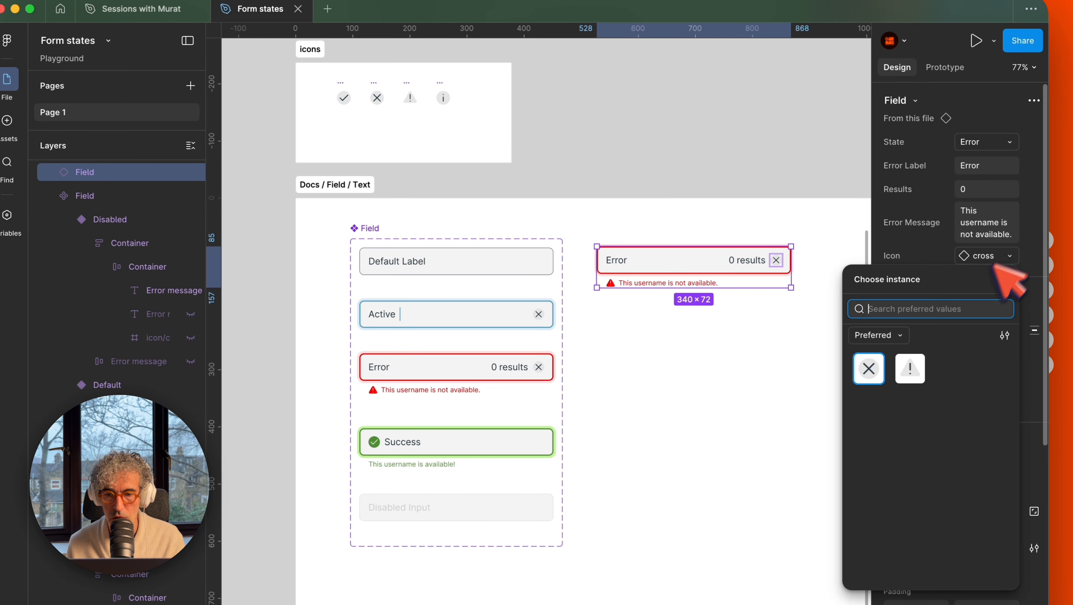
pyautogui.click(906, 373)
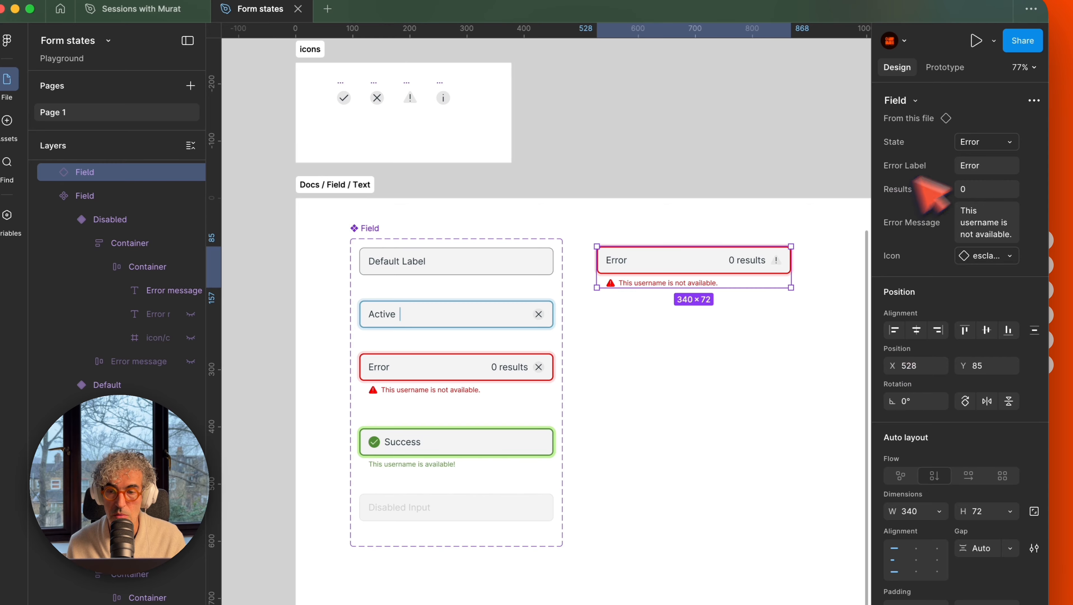
# Step: Switch the Field instance's State to Focused, then to Success, and inspect its message layer before clearing the selection
pyautogui.click(974, 142)
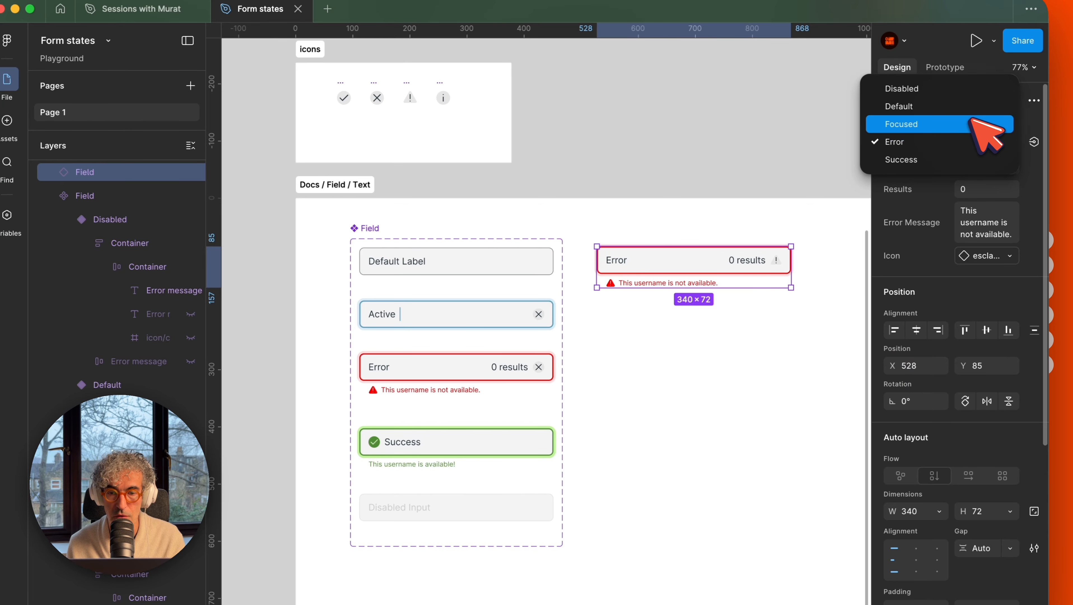
pyautogui.click(972, 123)
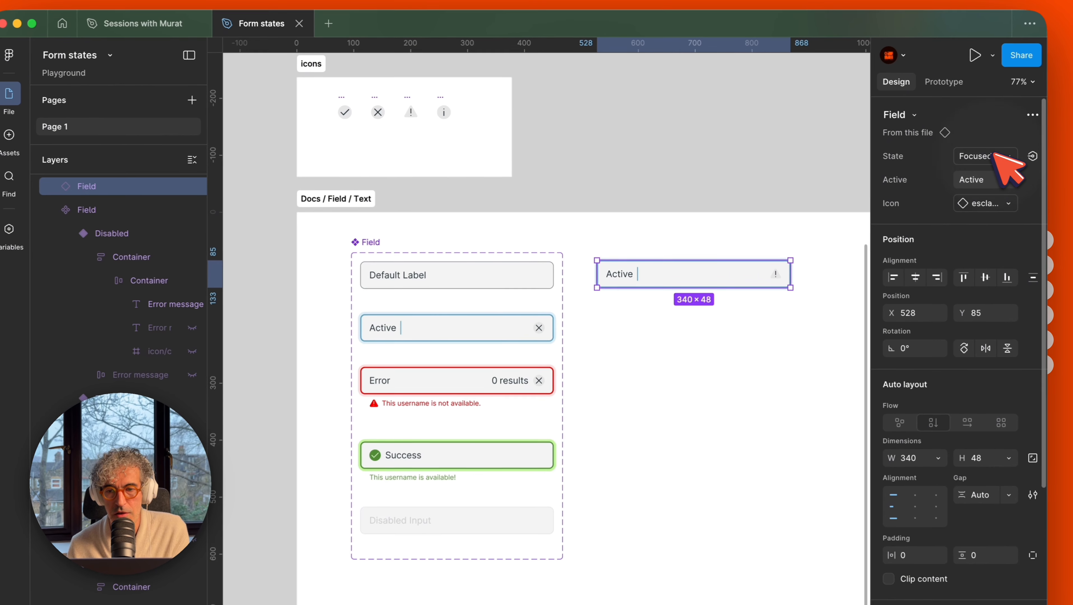
pyautogui.click(939, 148)
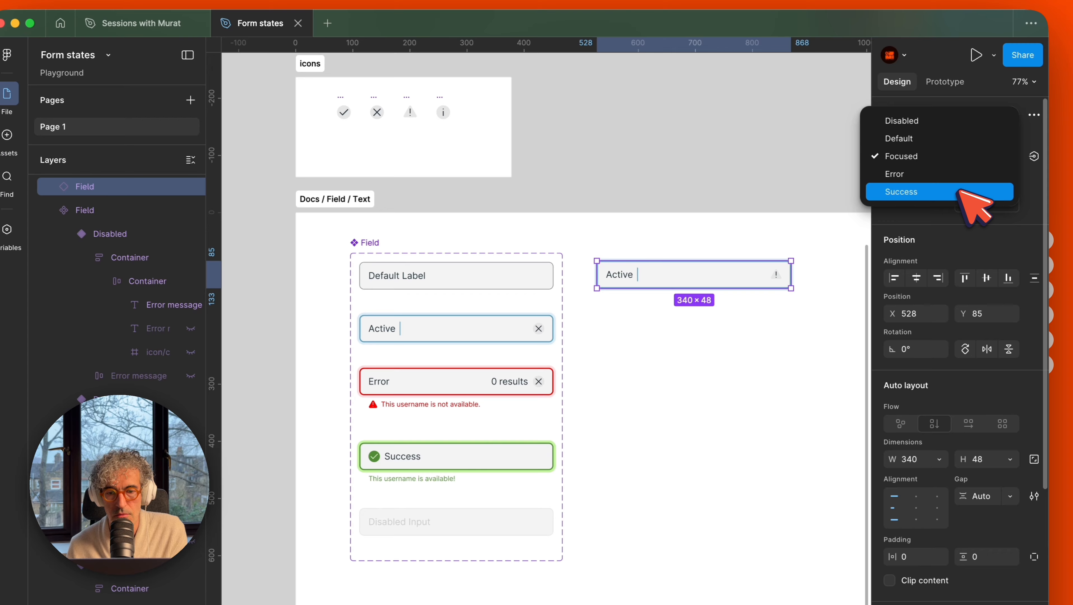
pyautogui.click(960, 193)
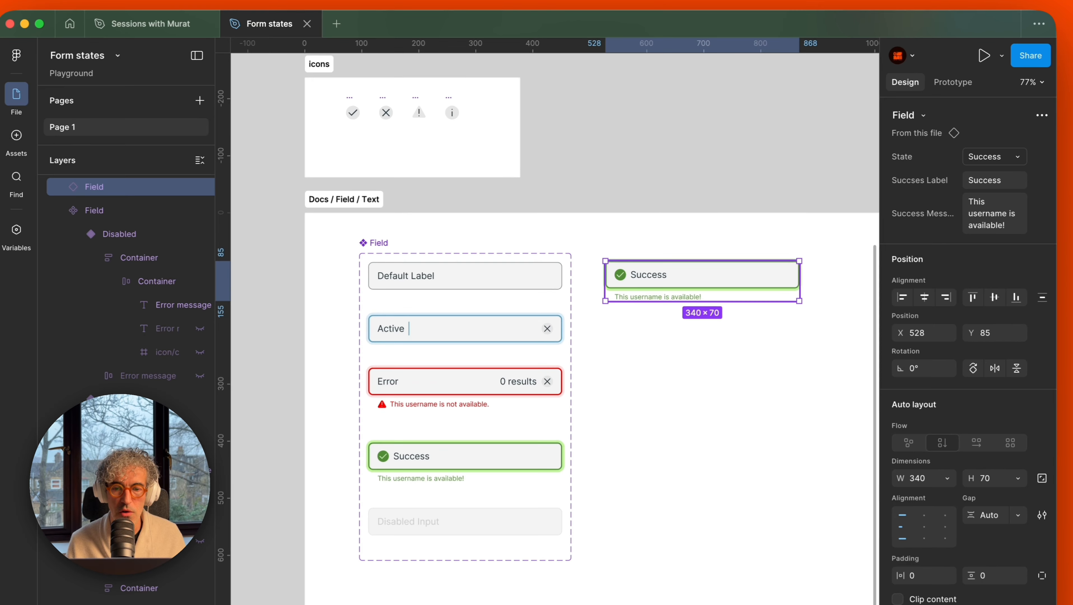
pyautogui.doubleClick(647, 264)
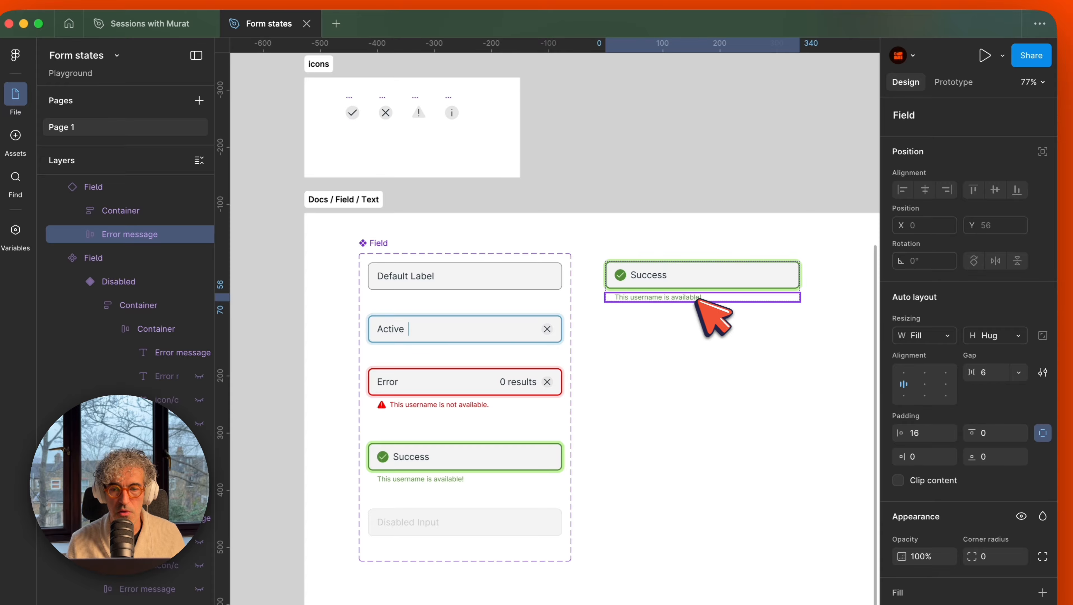
pyautogui.click(701, 140)
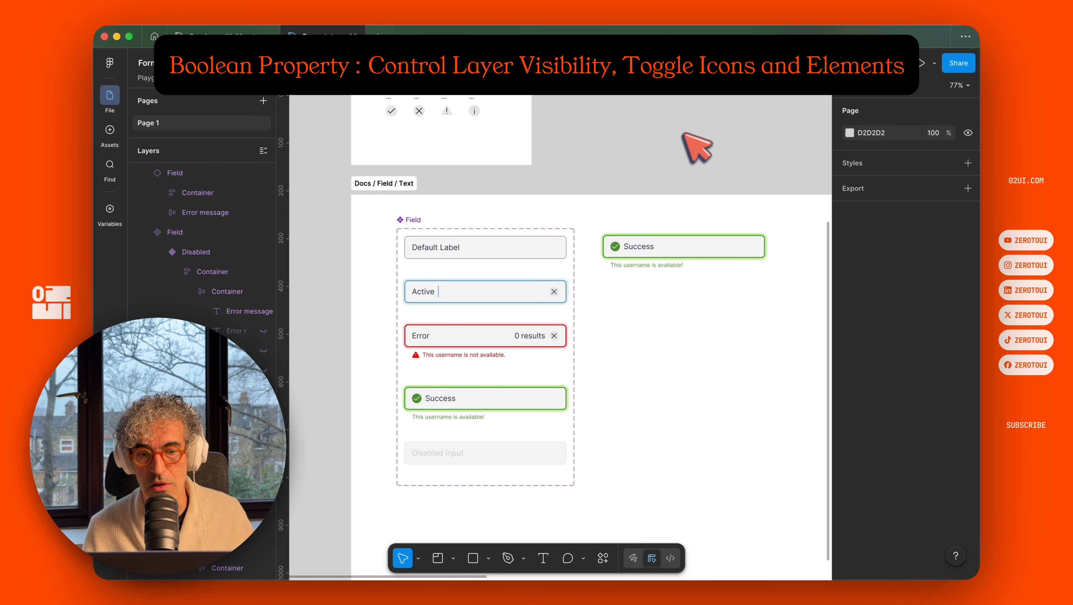
# Step: Create a boolean property named Has message with the value True on the Field component set
pyautogui.click(409, 220)
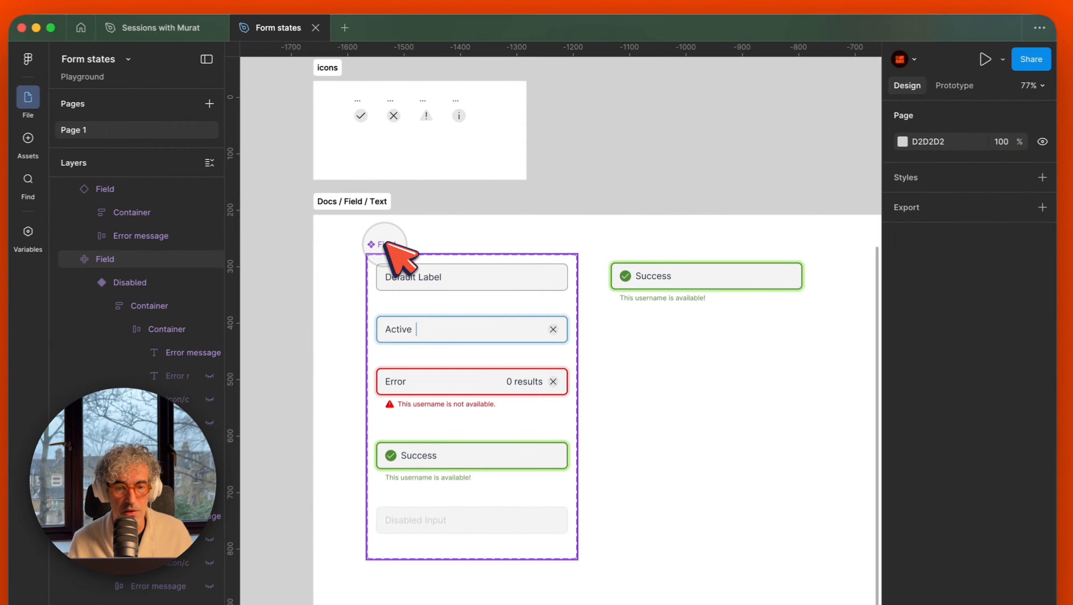
pyautogui.click(386, 245)
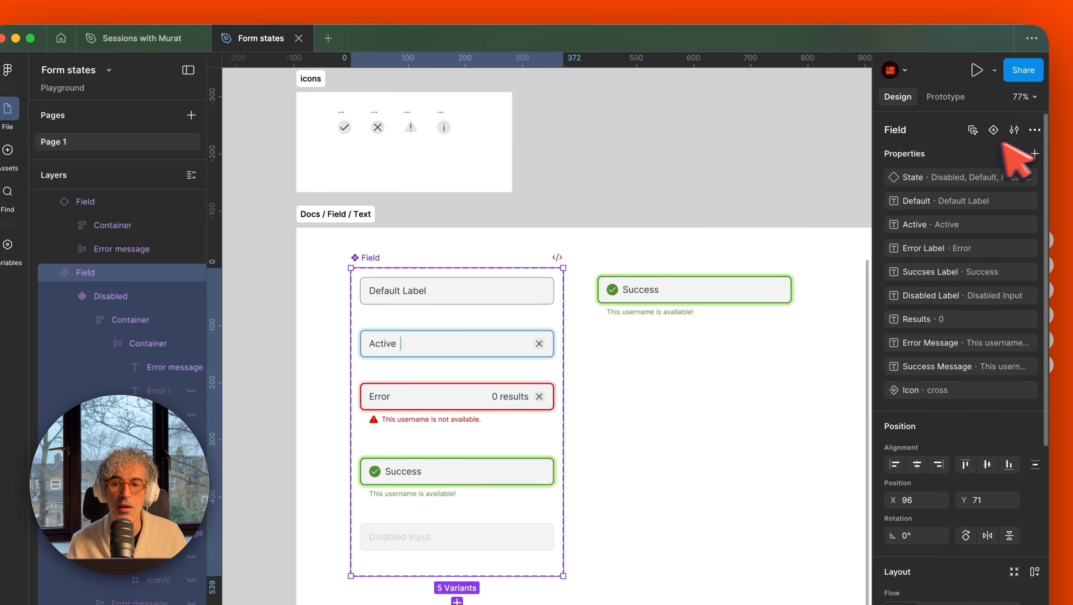
pyautogui.click(1034, 154)
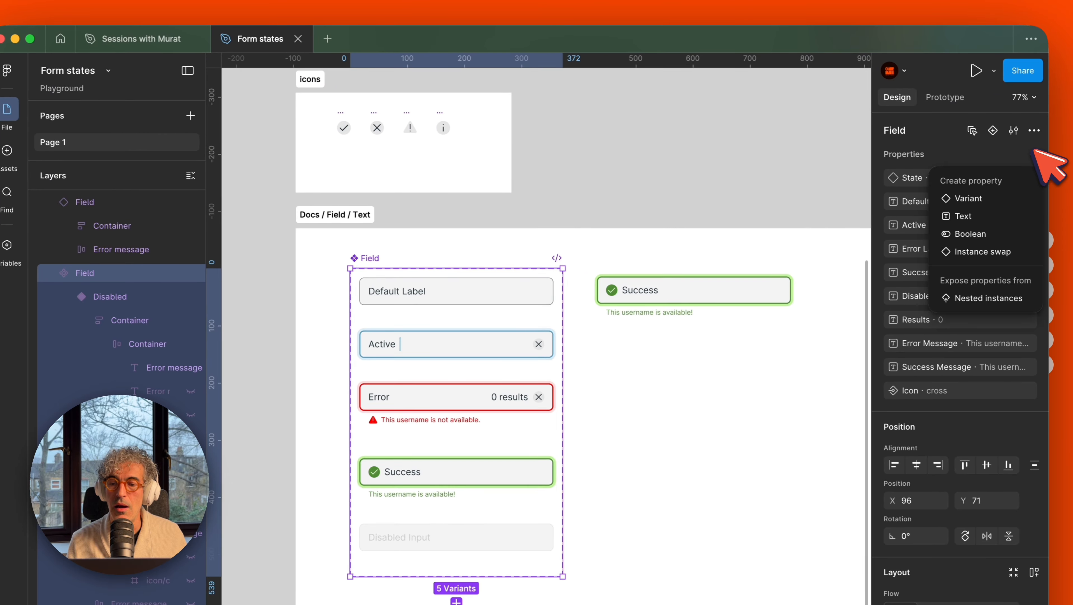
pyautogui.click(983, 234)
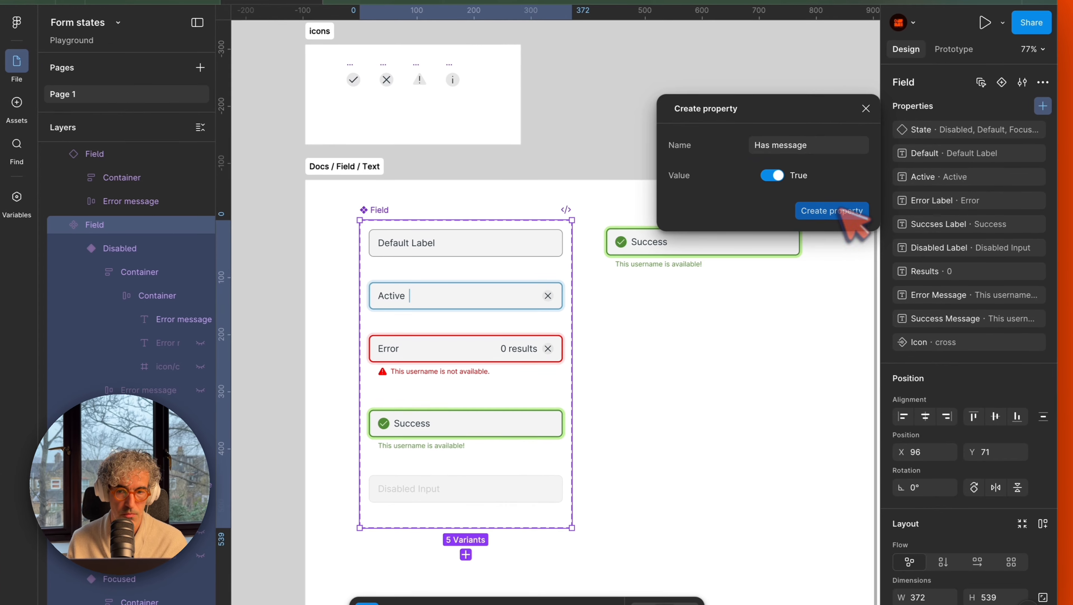
pyautogui.click(799, 222)
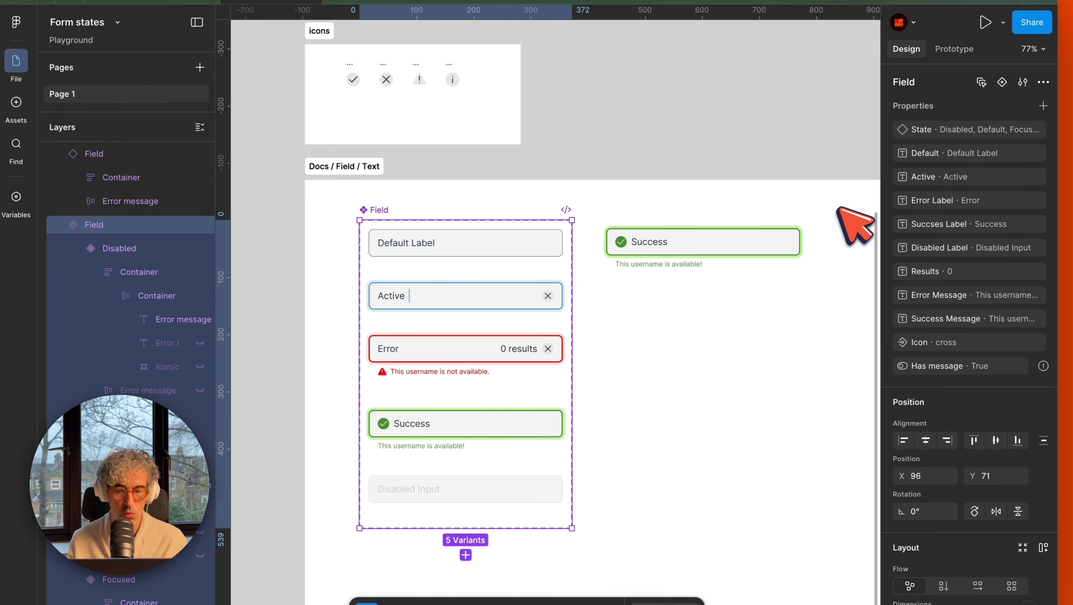
# Step: Bind the visibility of the Error variant's Error message frame to the Has message property
pyautogui.click(453, 373)
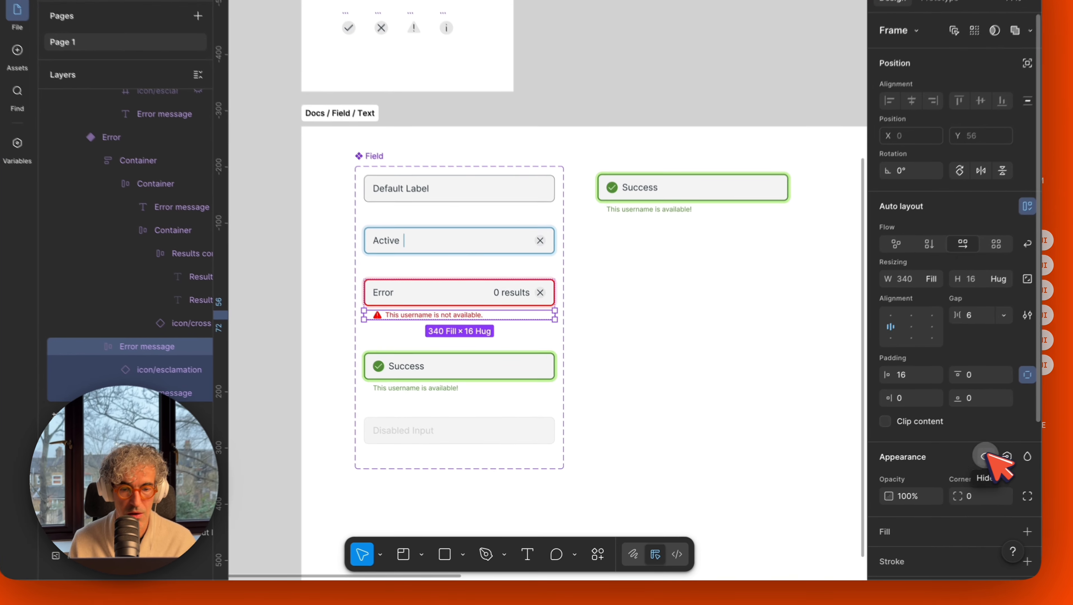
pyautogui.click(931, 474)
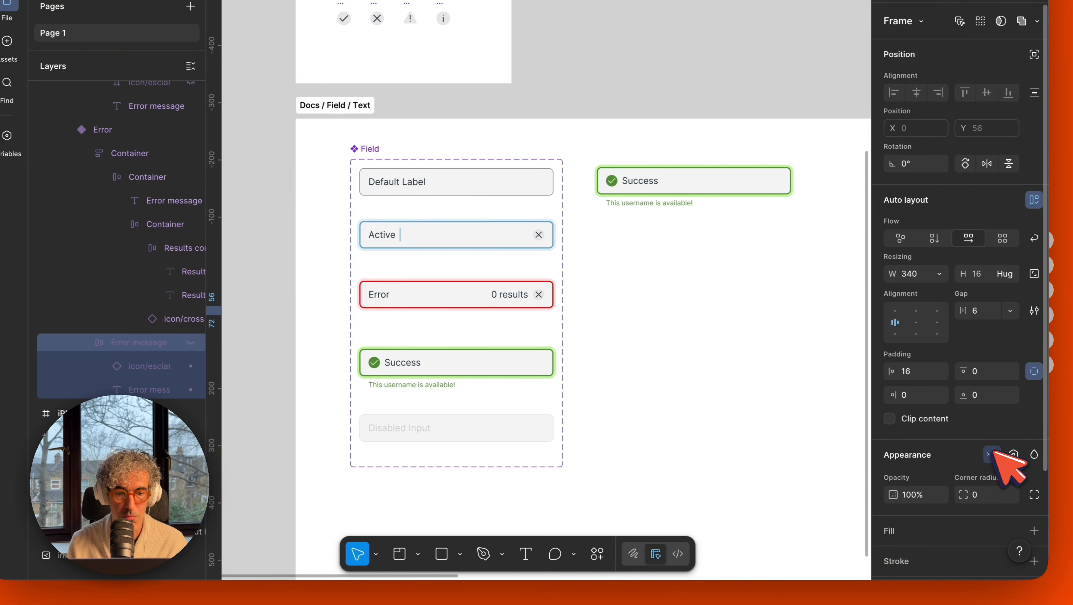
pyautogui.click(992, 454)
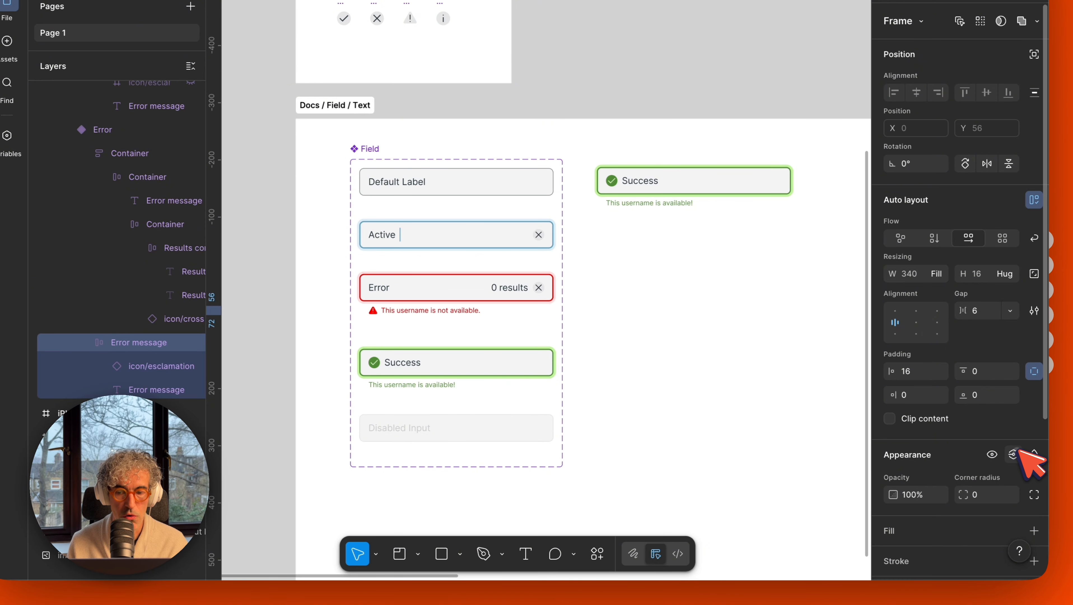
pyautogui.click(1012, 454)
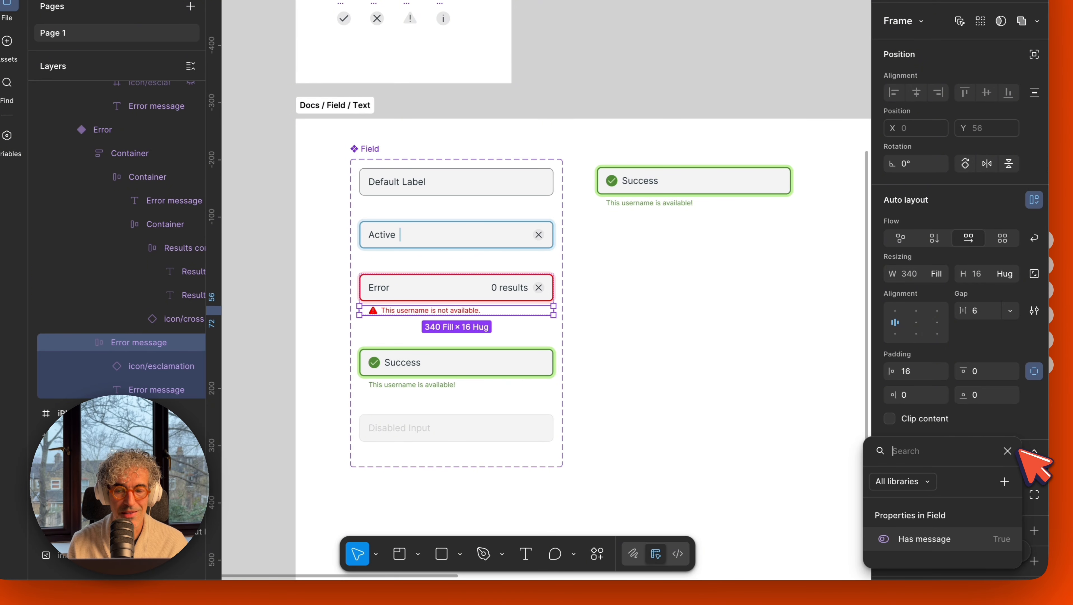
pyautogui.click(947, 537)
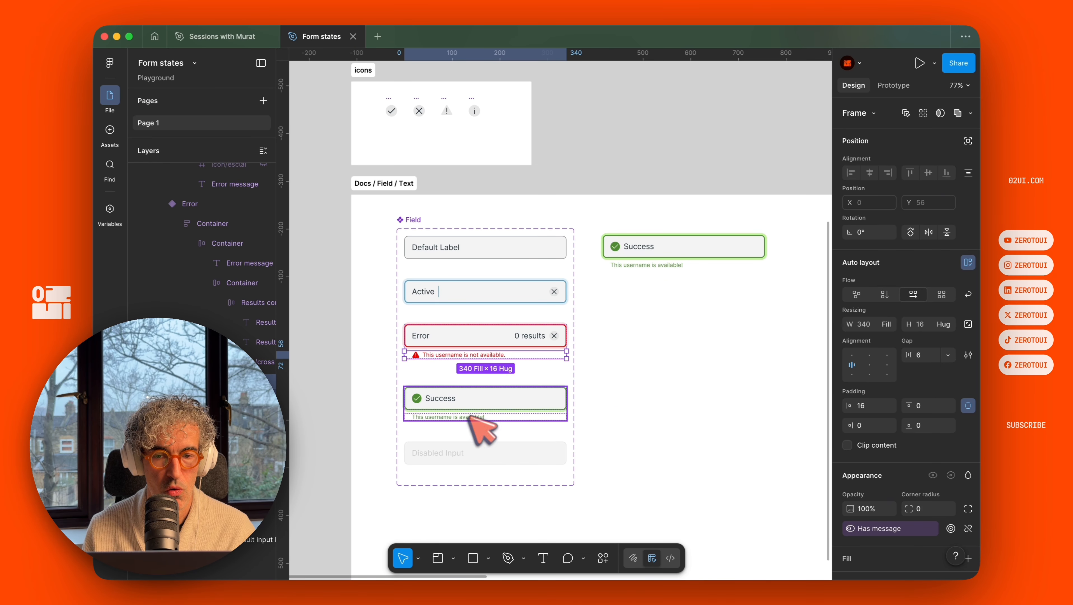
# Step: Set the Field instance's State to Error and turn off its Has message property
pyautogui.click(668, 250)
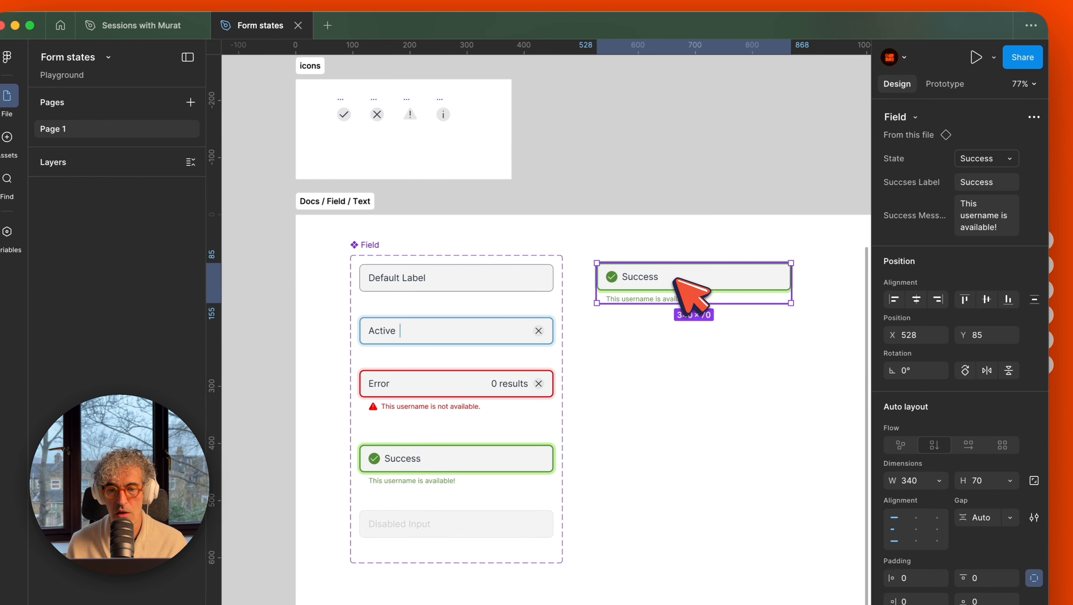
pyautogui.click(1001, 160)
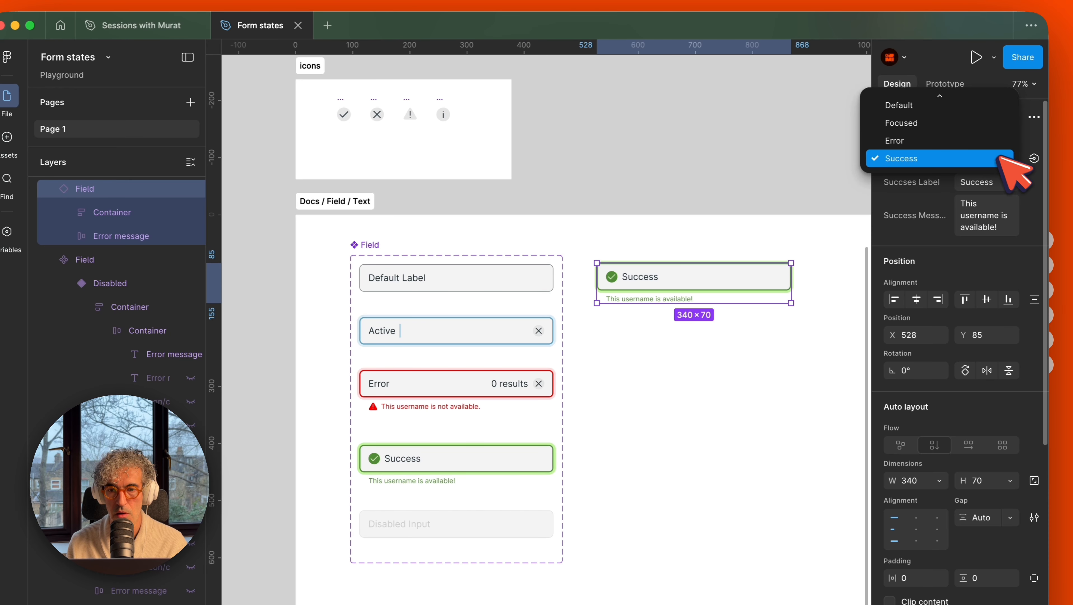
pyautogui.click(974, 141)
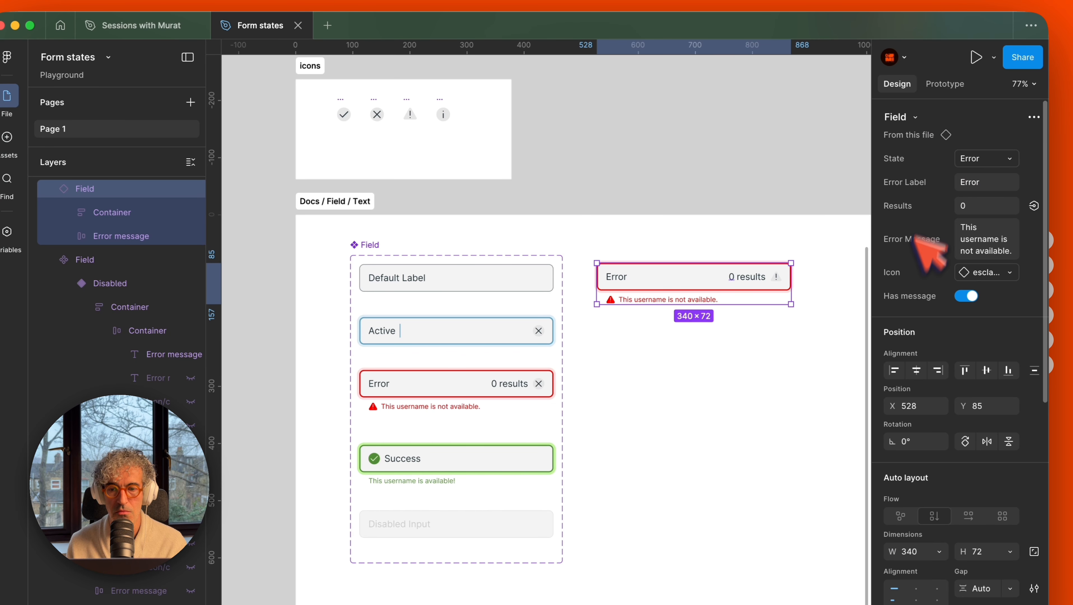
pyautogui.click(967, 296)
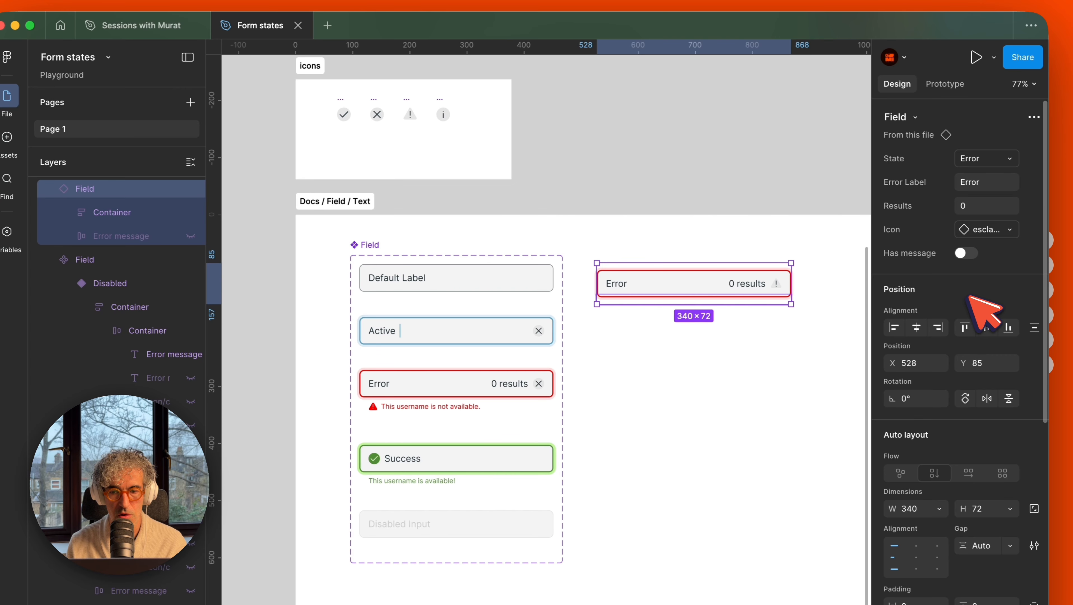
# Step: Turn the Field instance's Has message property back on and set its State to Success
pyautogui.click(968, 253)
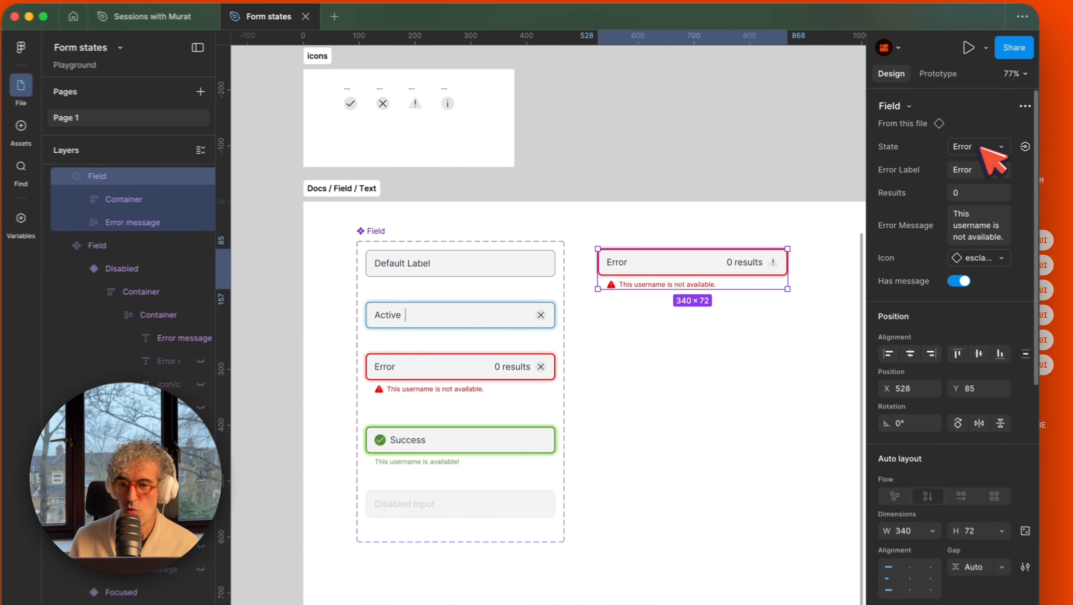
pyautogui.click(988, 157)
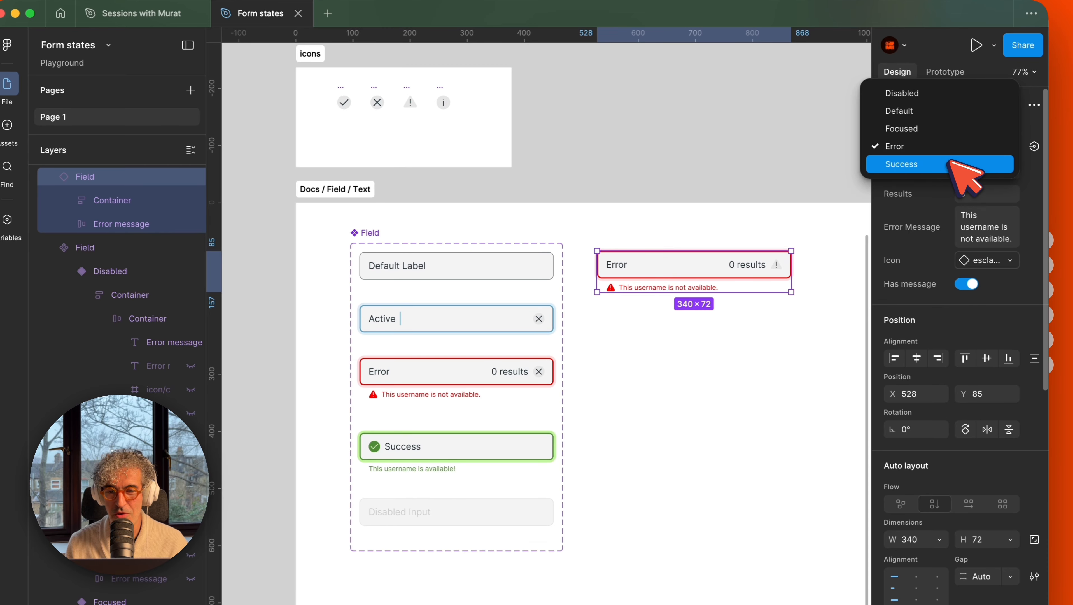
pyautogui.click(964, 173)
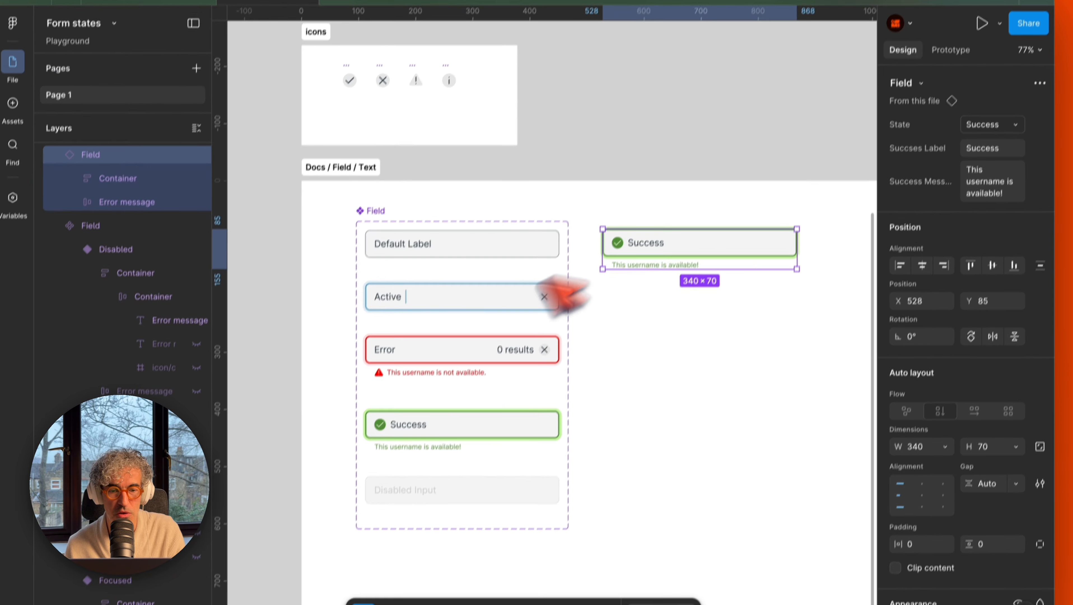
# Step: Bind the visibility of the message frame in the Success variant to the Has message property
pyautogui.doubleClick(438, 427)
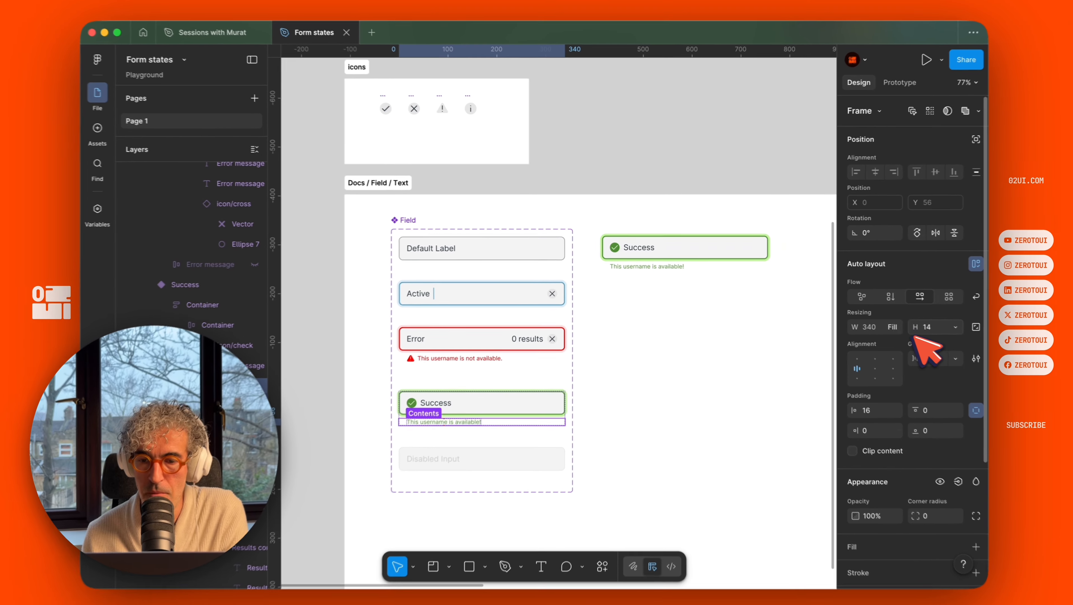
pyautogui.click(951, 475)
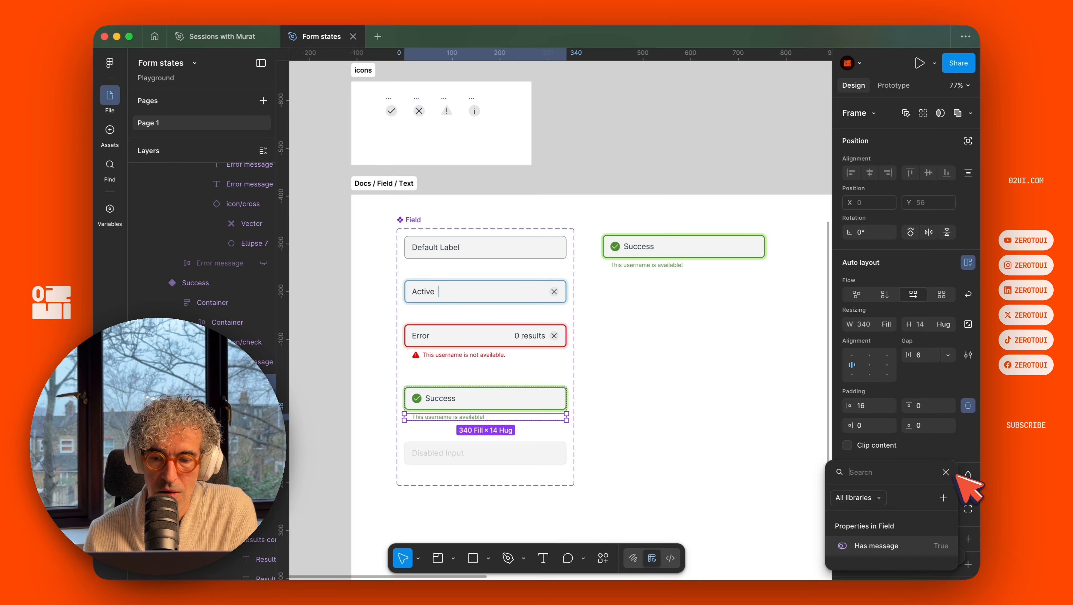
pyautogui.click(891, 546)
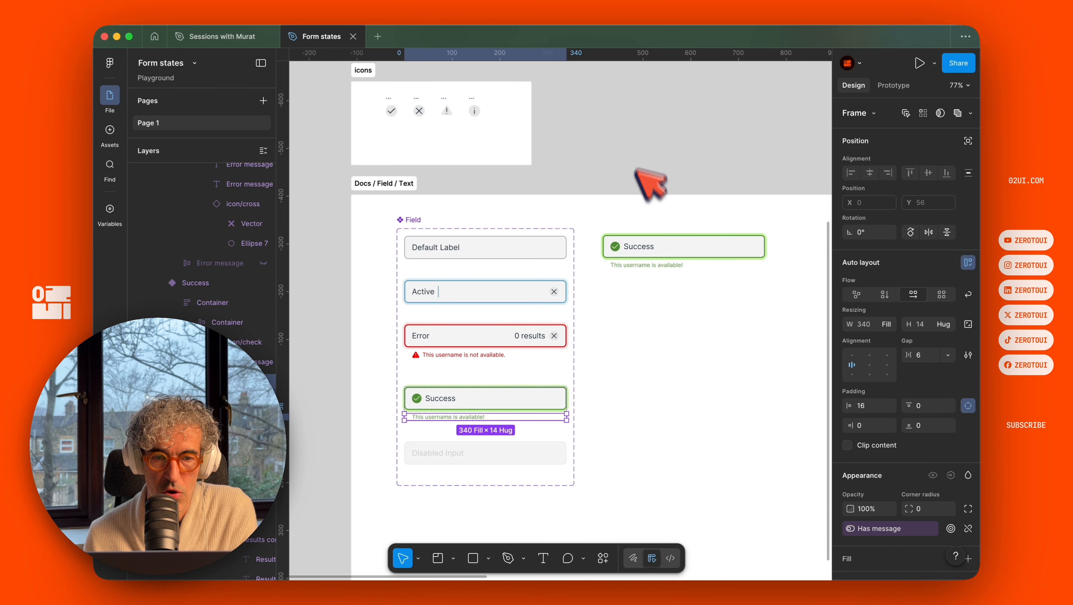
pyautogui.click(639, 150)
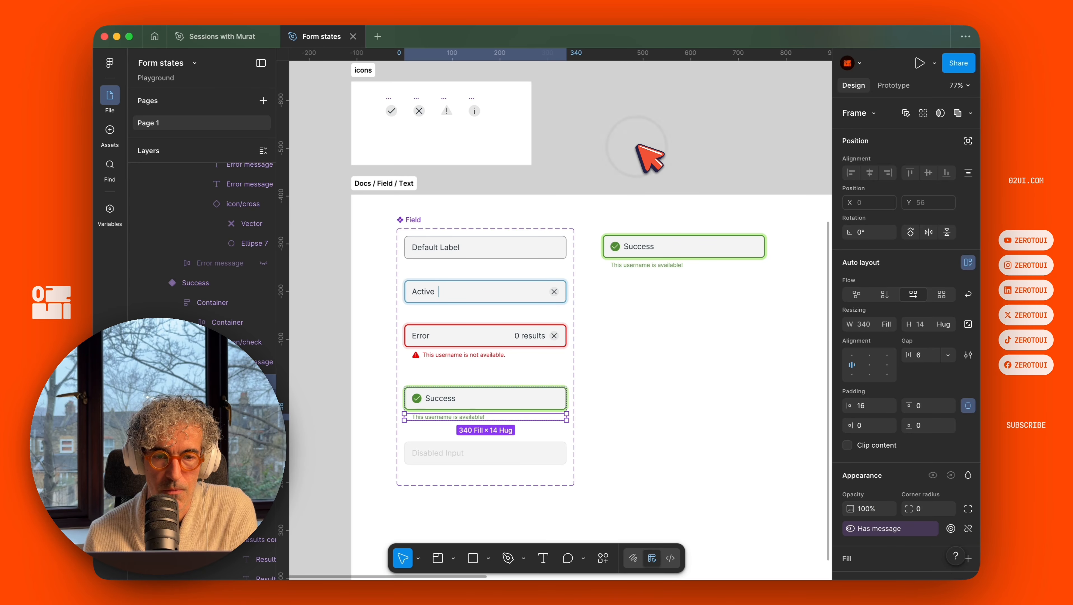
# Step: Set the default value of the Field component set's Has message property to False
pyautogui.click(416, 219)
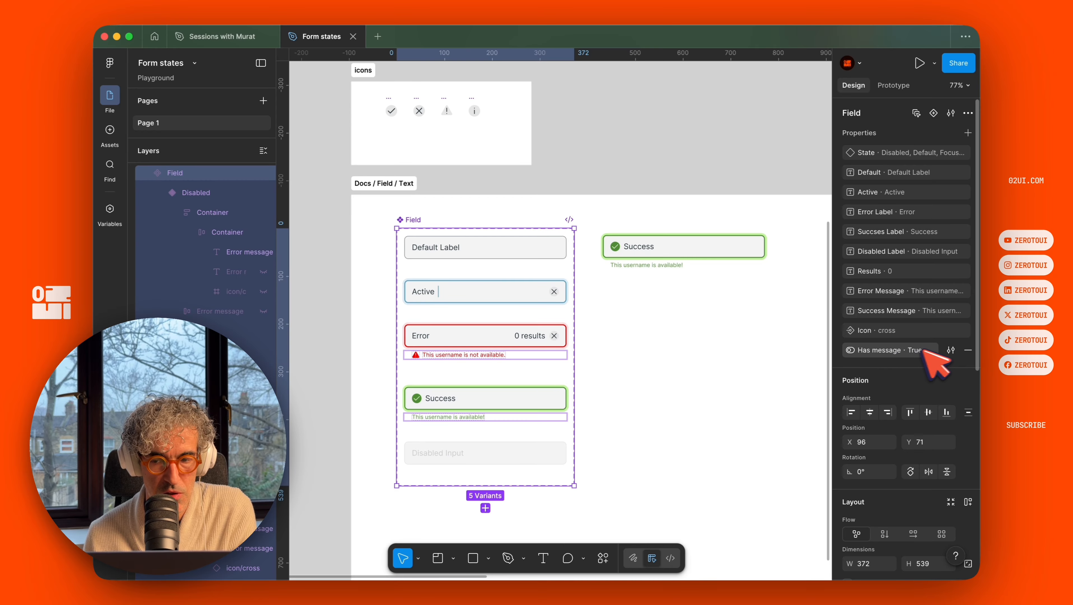
pyautogui.click(949, 350)
pyautogui.click(752, 398)
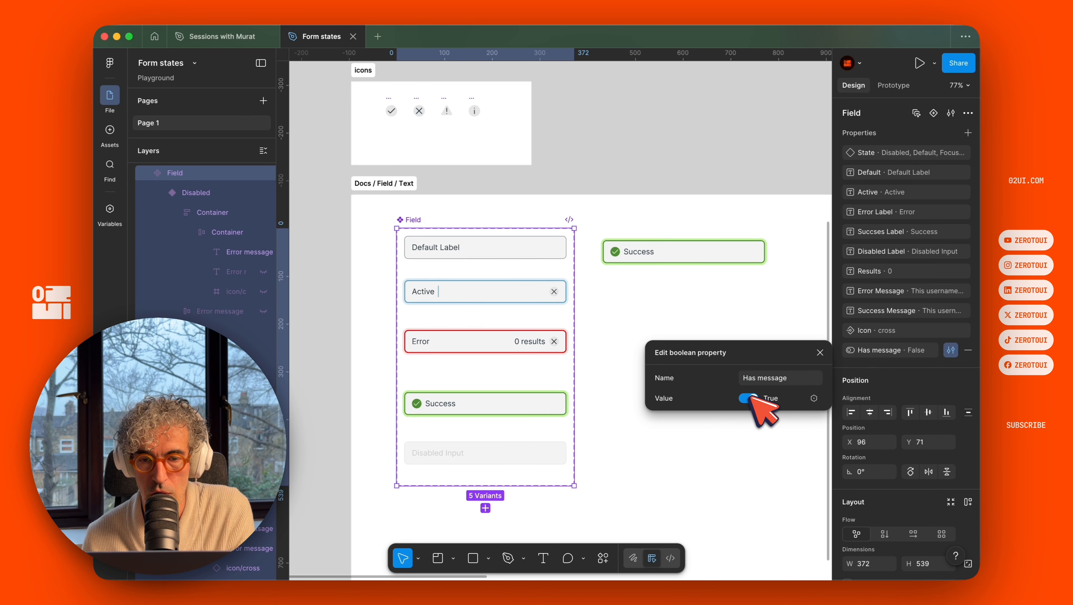
pyautogui.click(681, 144)
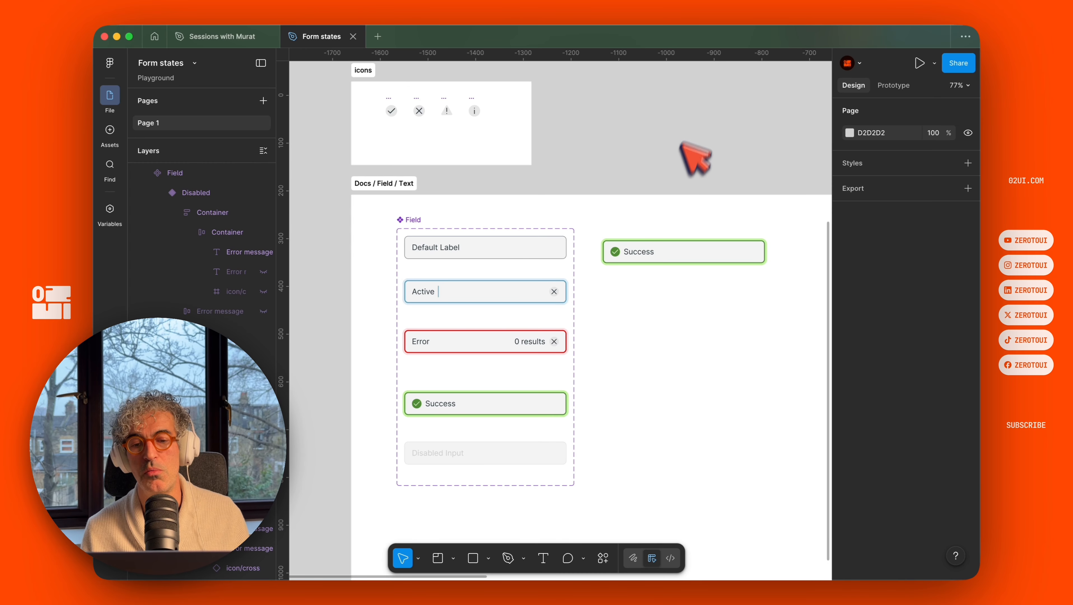
# Step: Turn on Has message for the Success Field instance beside the component set
pyautogui.click(662, 250)
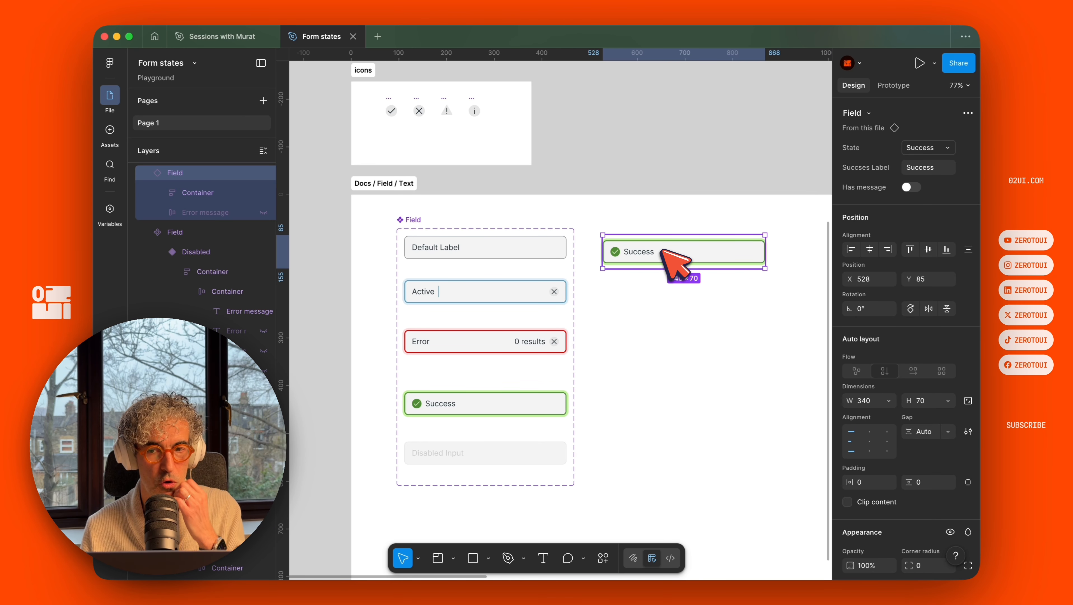
pyautogui.click(908, 187)
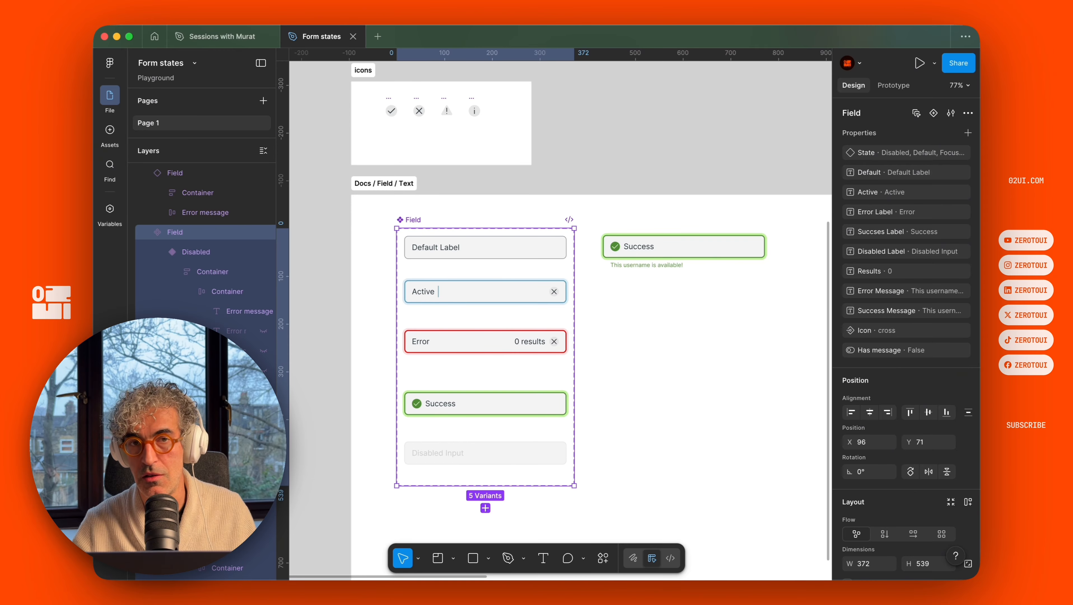
pyautogui.press('Escape')
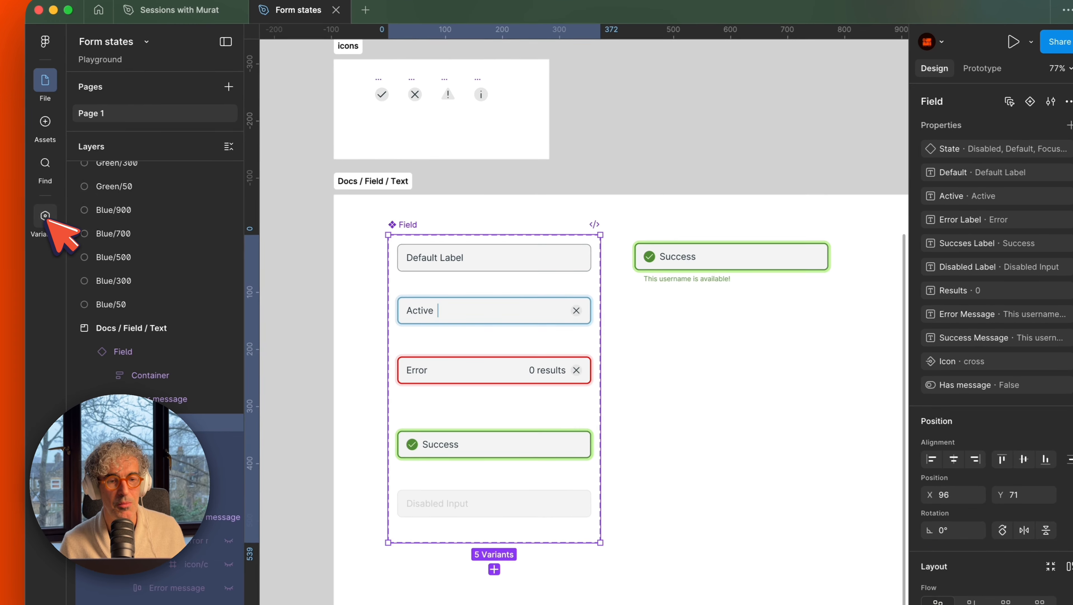
pyautogui.click(109, 209)
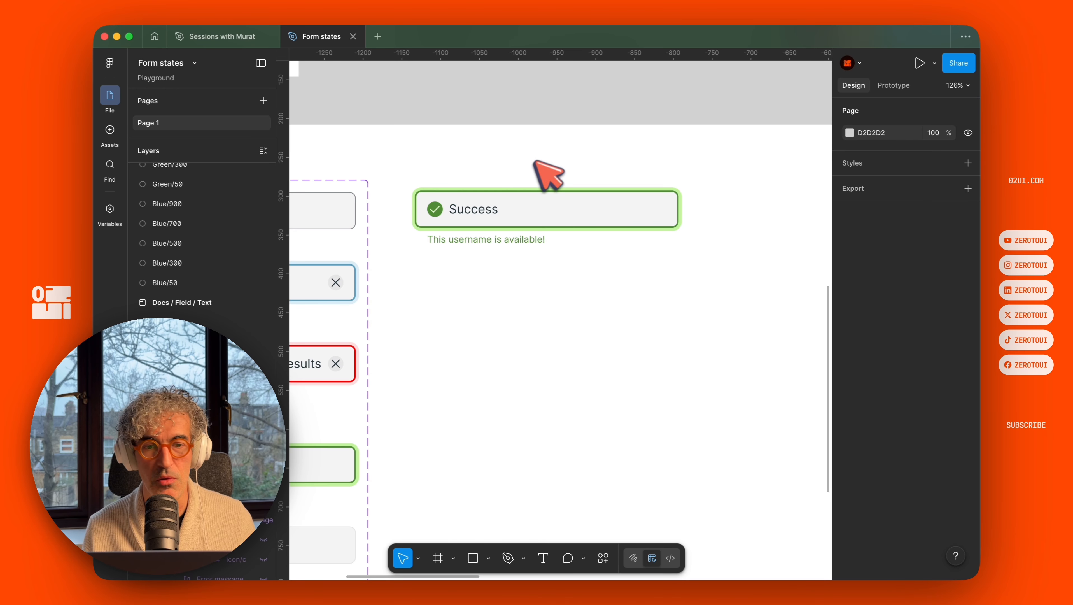
pyautogui.scroll(-5, 479, 156)
pyautogui.hscroll(-4, 479, 156)
pyautogui.hscroll(1, 615, 123)
pyautogui.scroll(2, 626, 161)
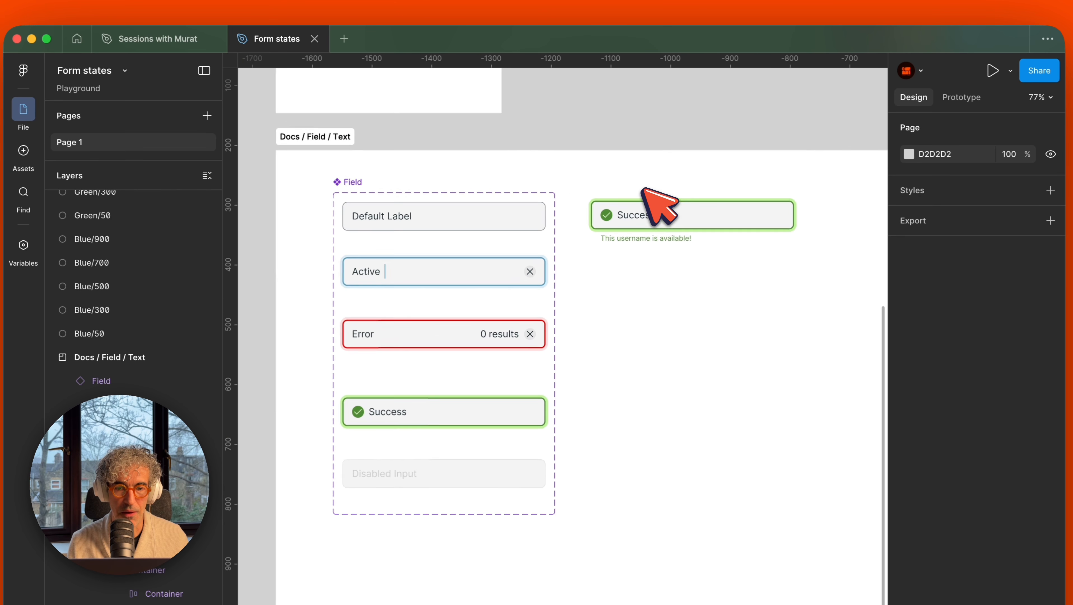
pyautogui.scroll(3, 643, 191)
pyautogui.scroll(-3, 629, 207)
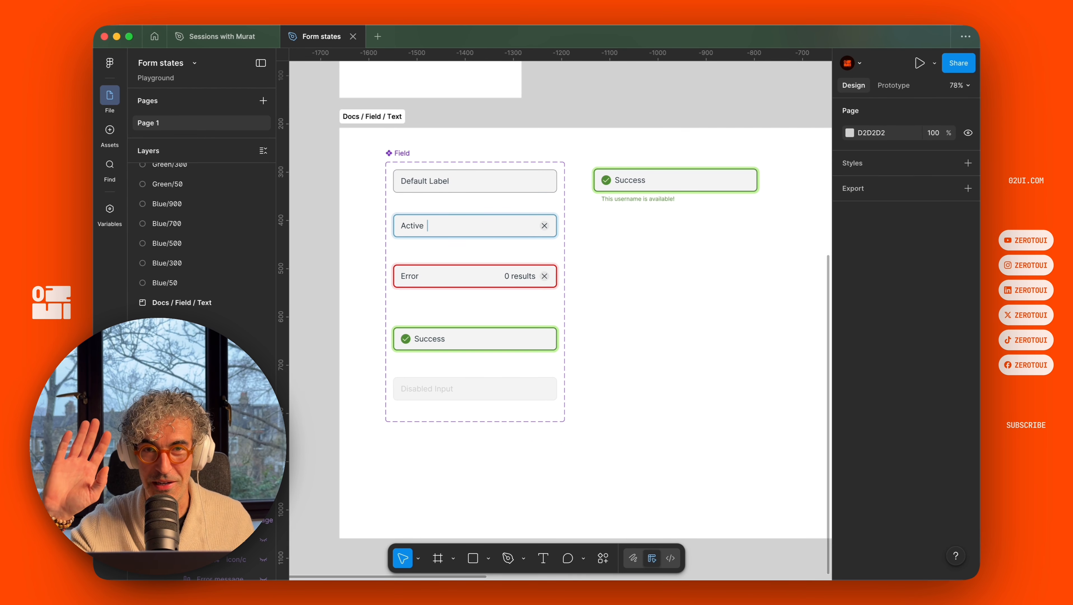